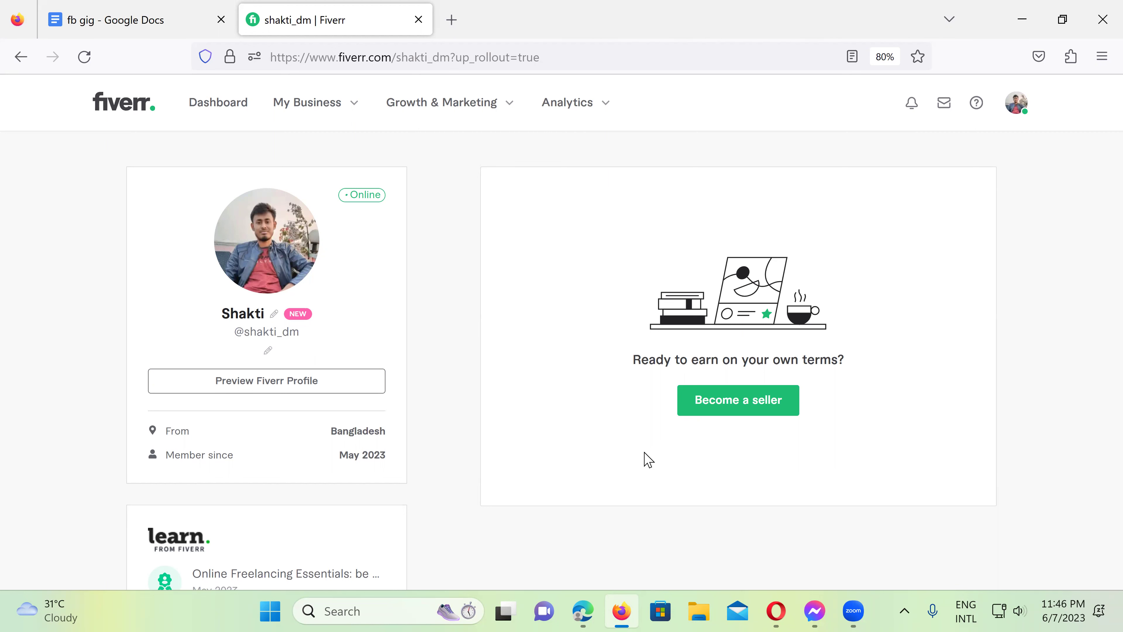
- Start becoming a seller from the Fiverr profile page and proceed through the introductory onboarding pages to the Personal Info form
click(116, 31)
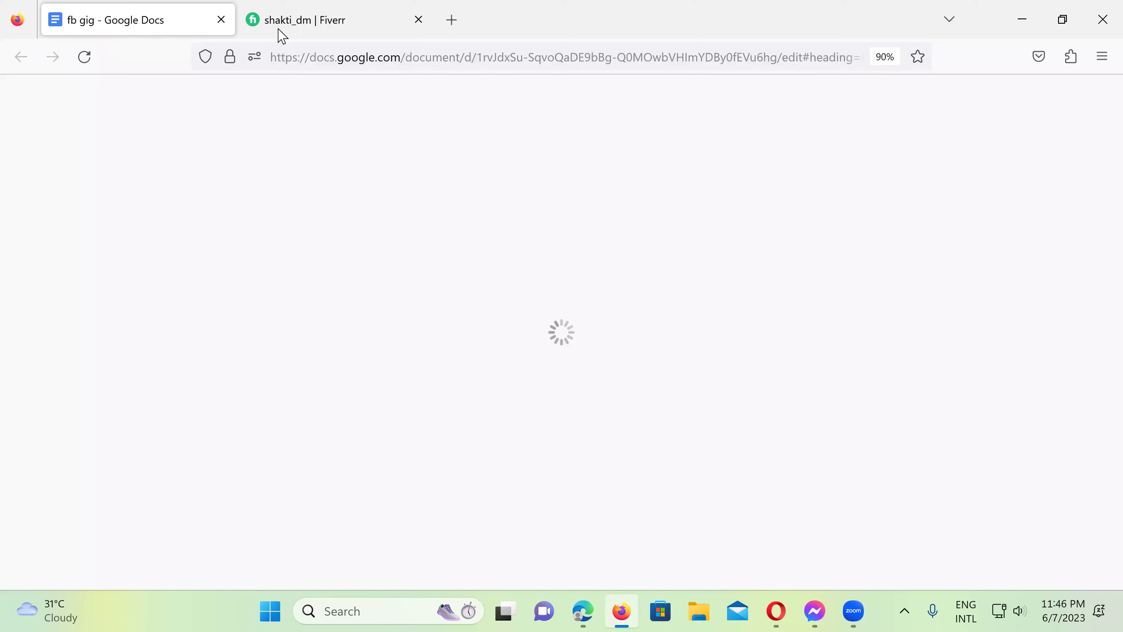
click(295, 29)
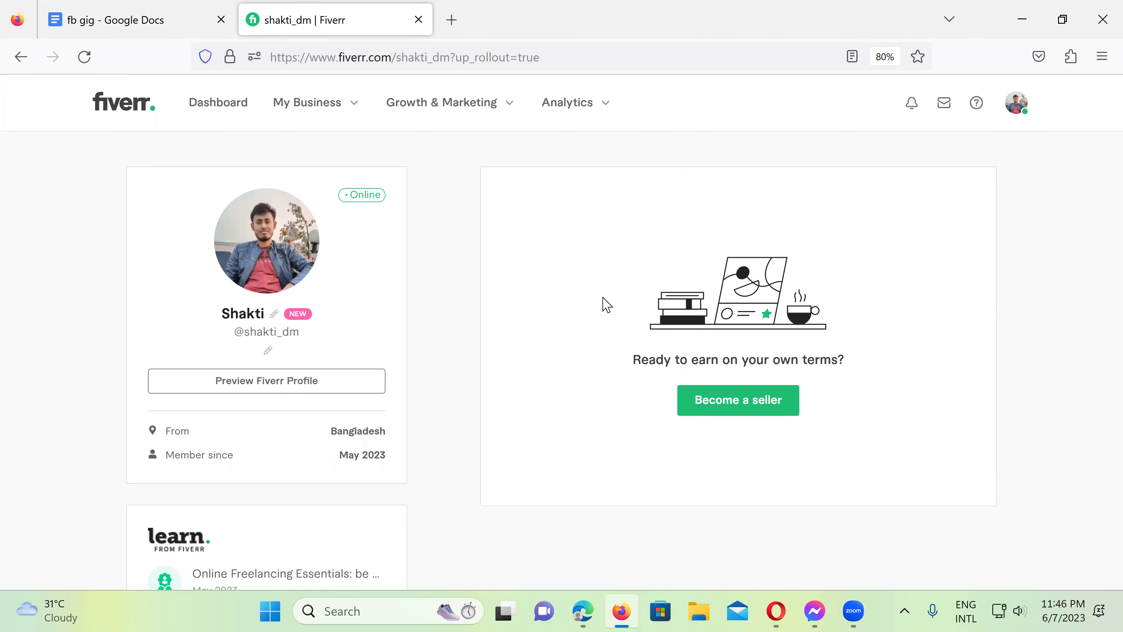
click(740, 409)
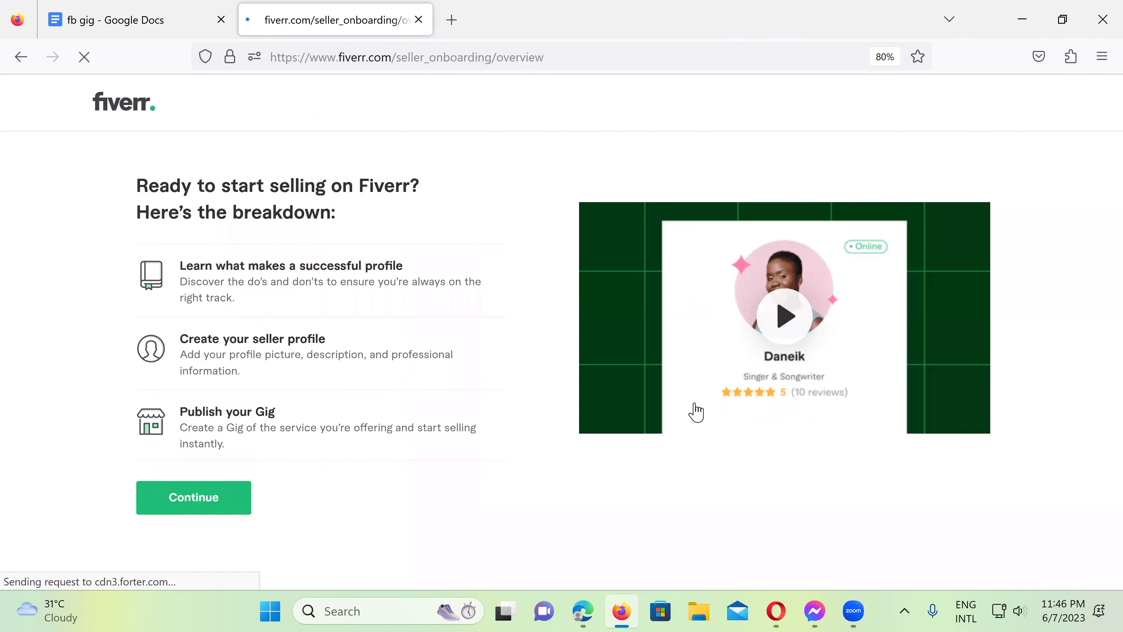
click(169, 504)
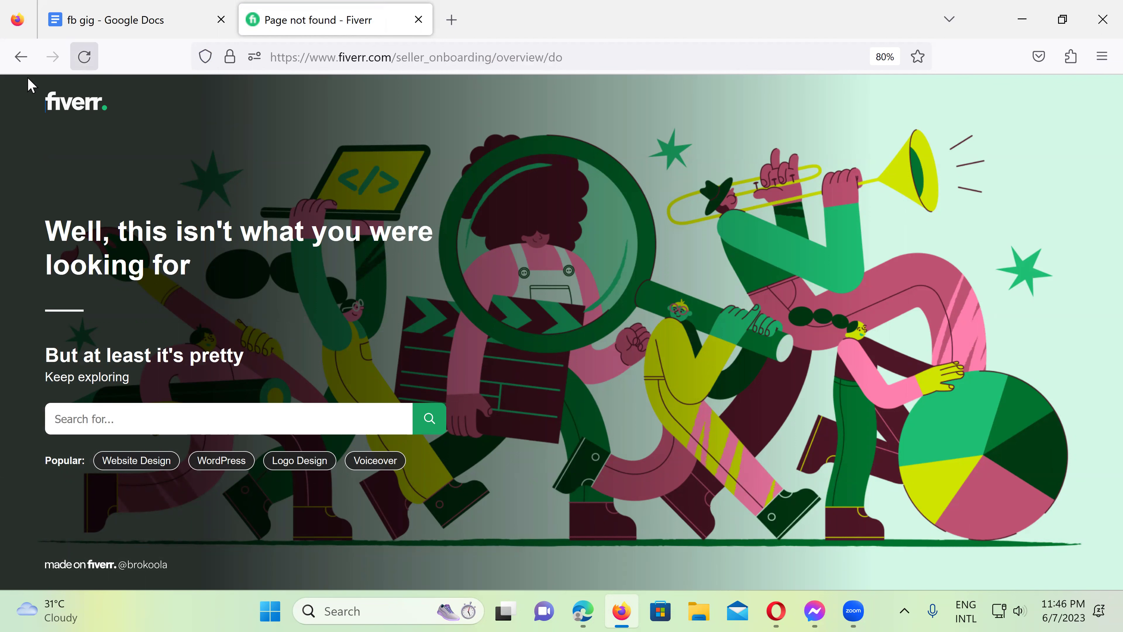
click(21, 57)
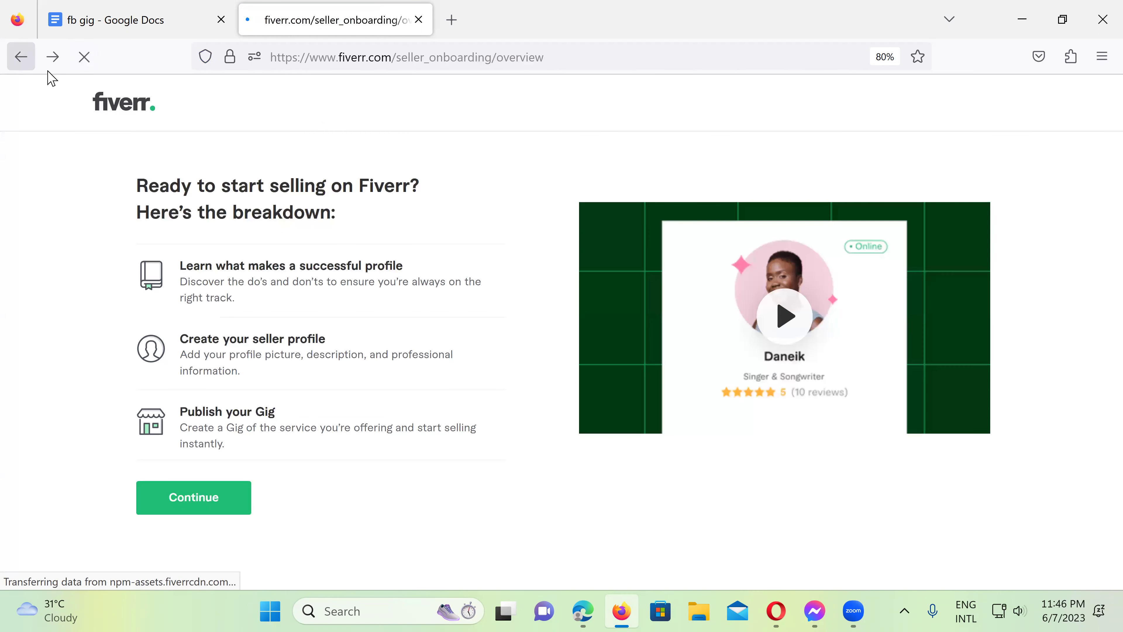
click(210, 496)
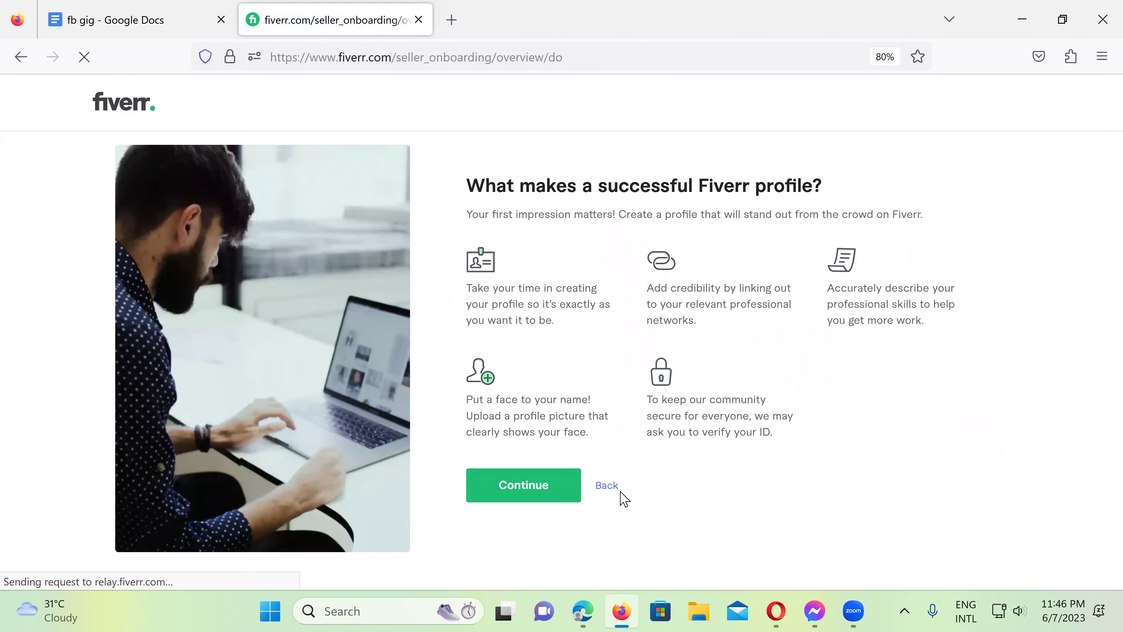
click(535, 502)
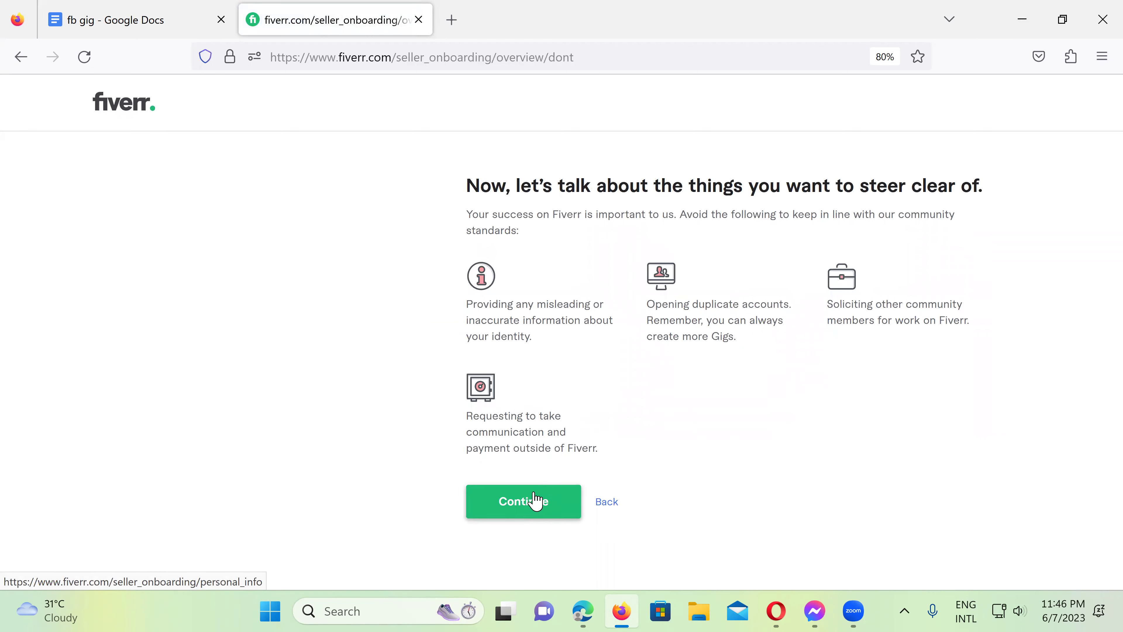
click(529, 501)
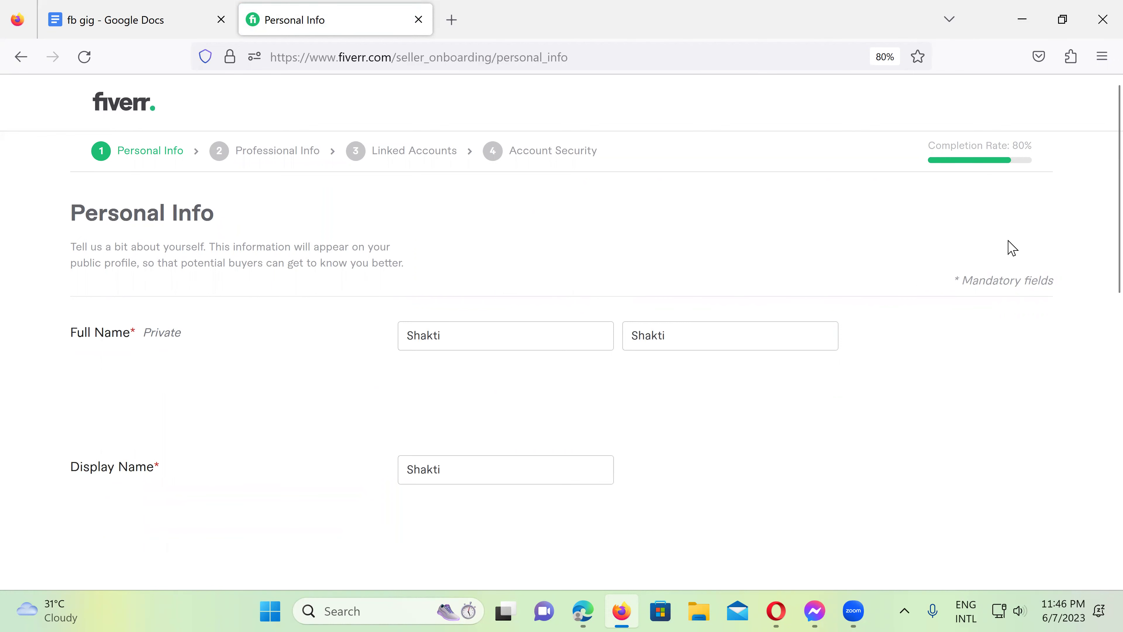
- Review the names, profile picture, description and languages in Personal Info, then continue to Professional Info
scroll(623, 376, down, 3)
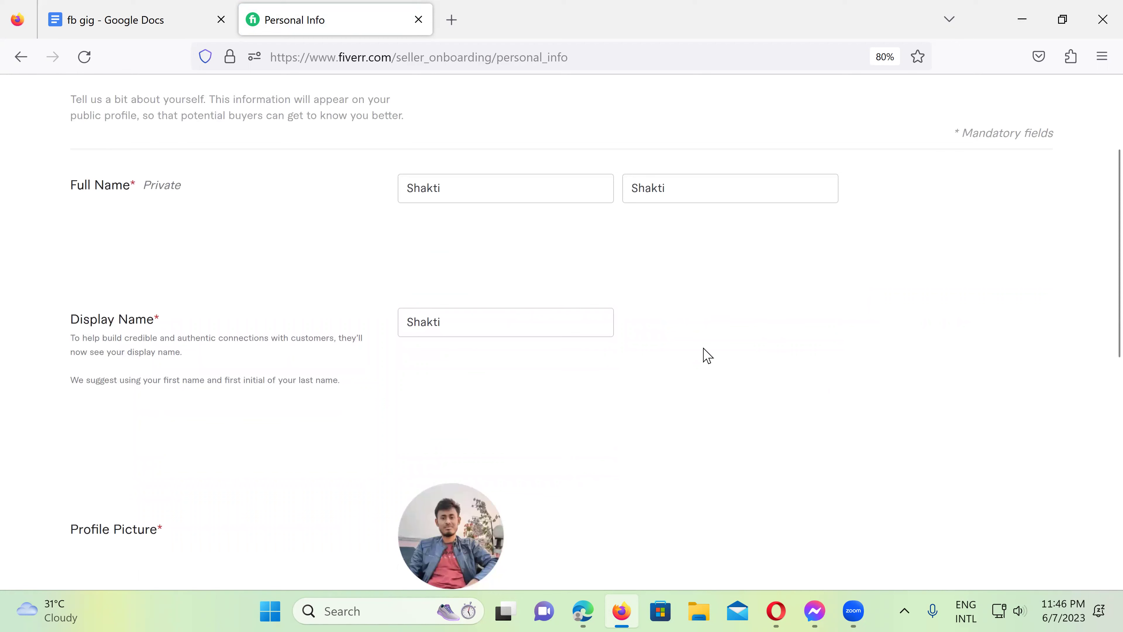
scroll(664, 391, down, 5)
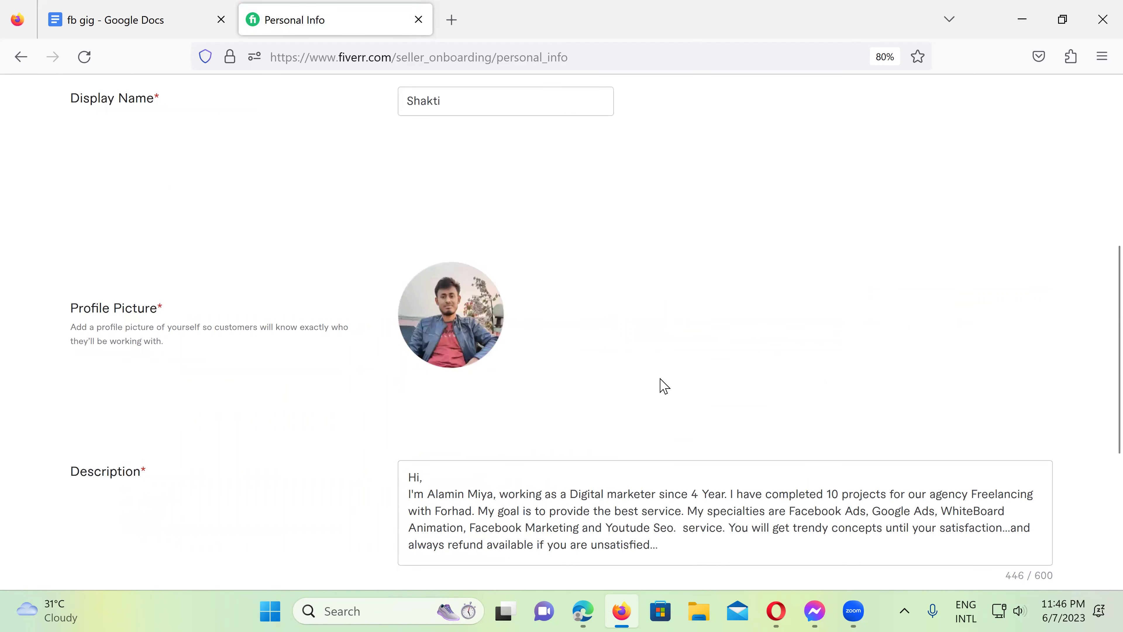
scroll(800, 393, down, 2)
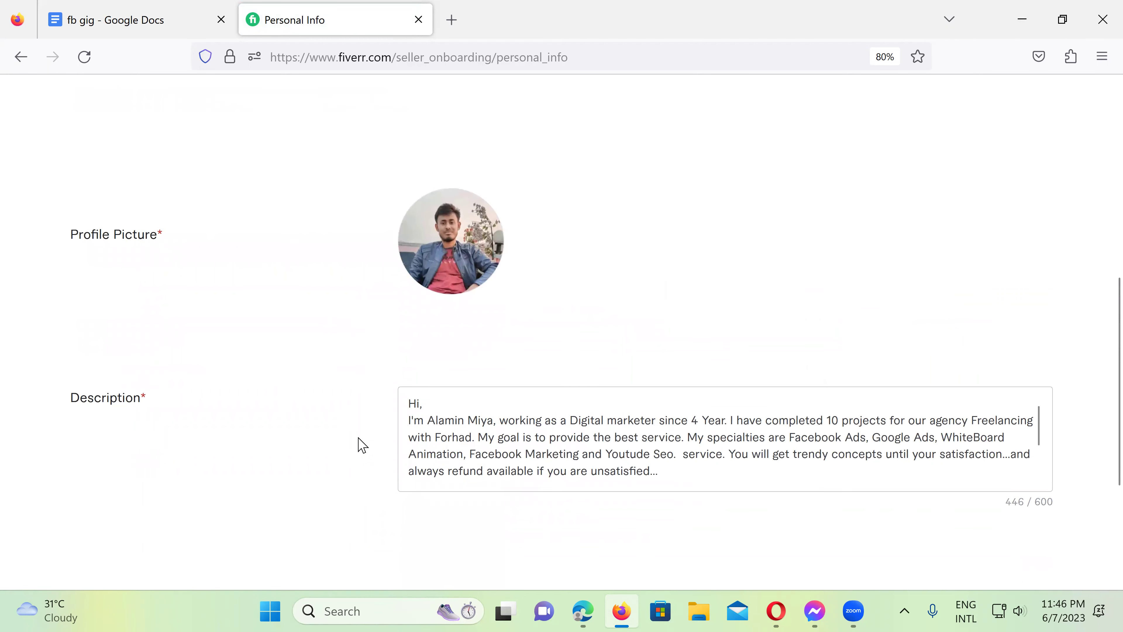
scroll(363, 444, down, 3)
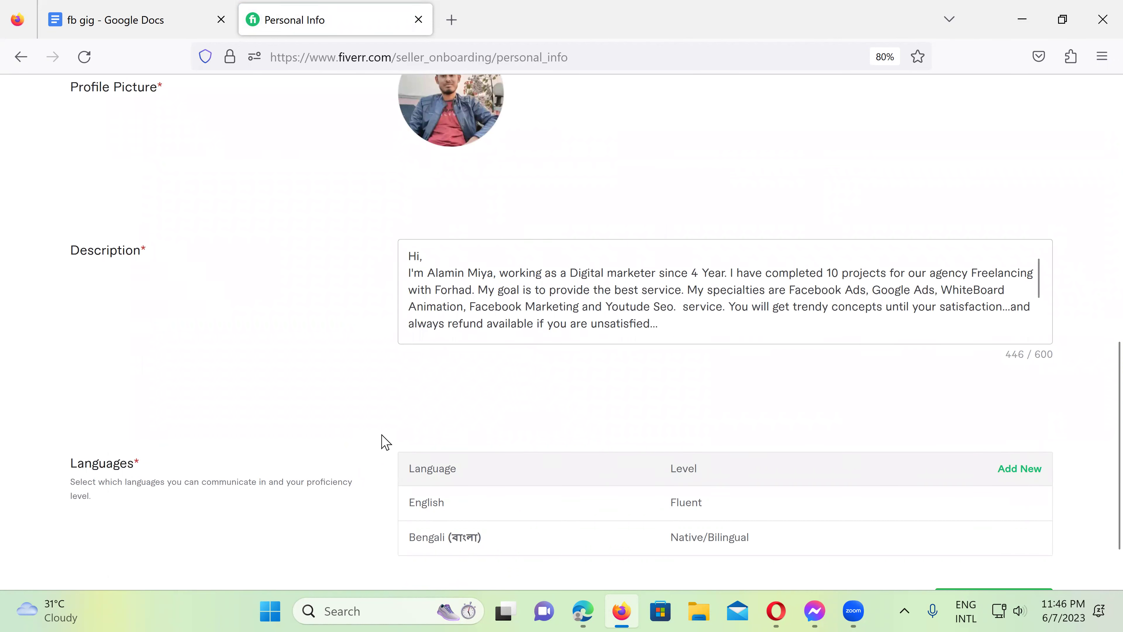
scroll(571, 458, down, 2)
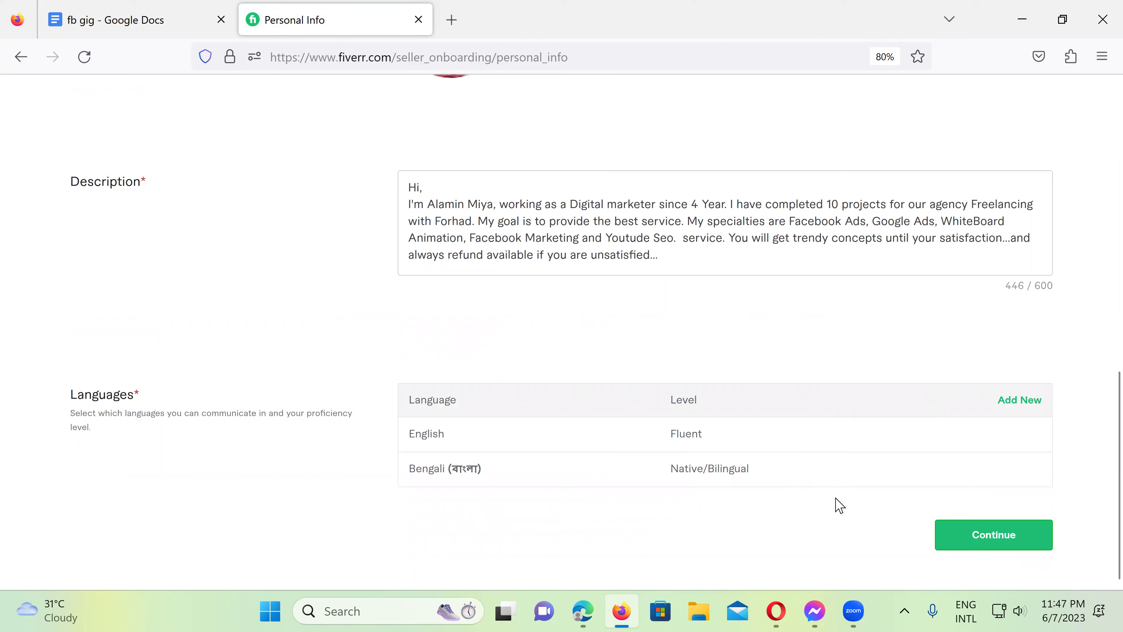
click(979, 535)
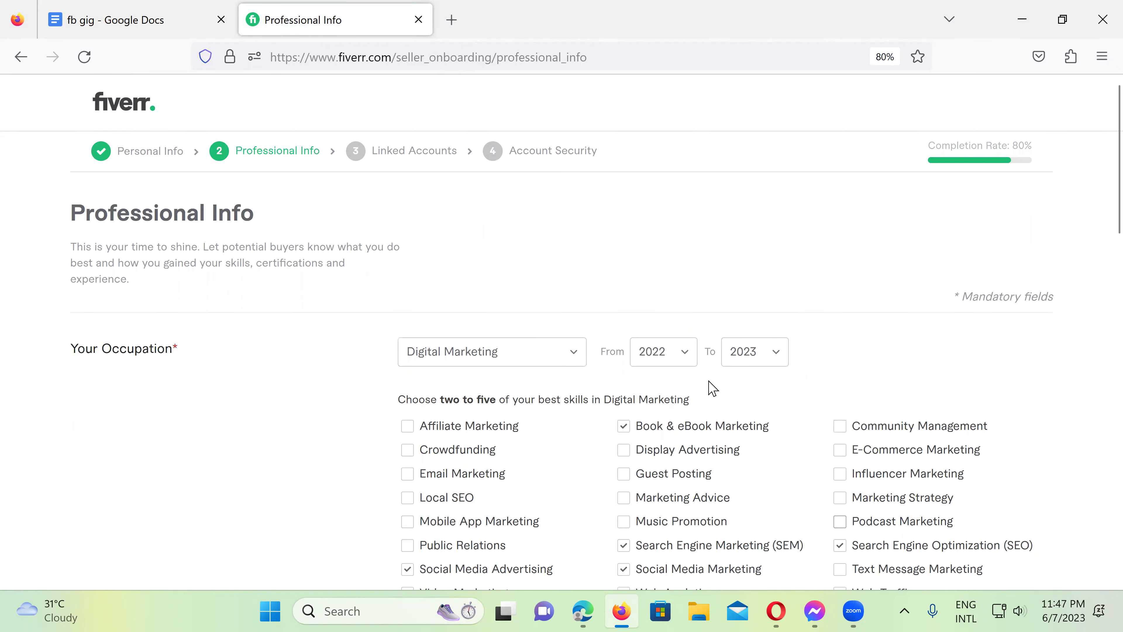
- Review the occupation, skills, education, certification and personal website in Professional Info, then continue to Linked Accounts
scroll(584, 358, down, 5)
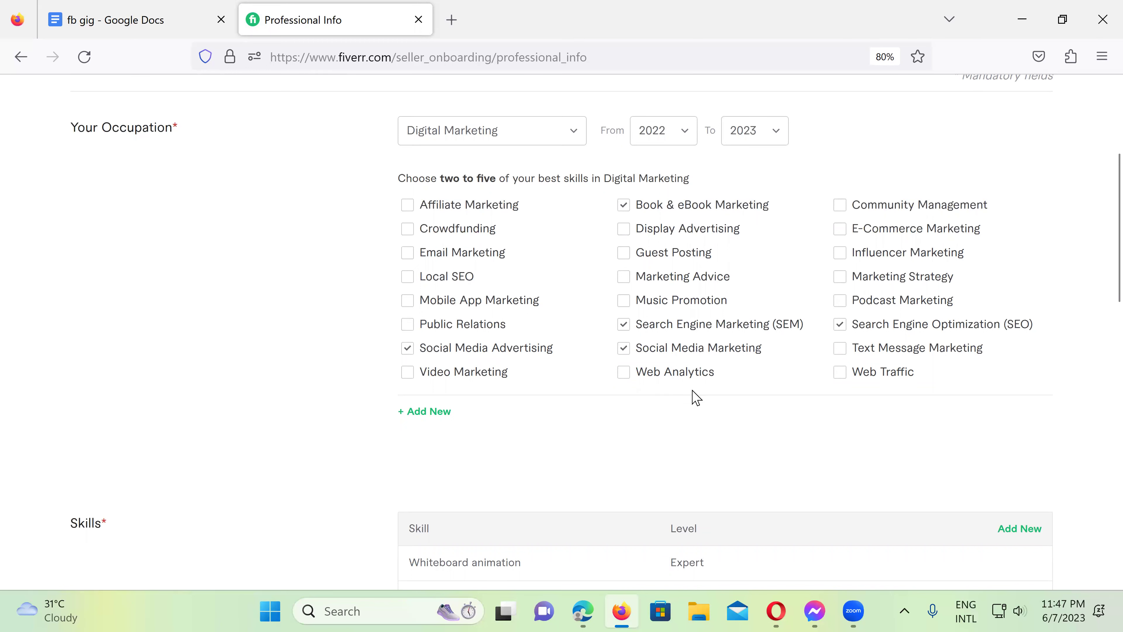
scroll(690, 401, down, 3)
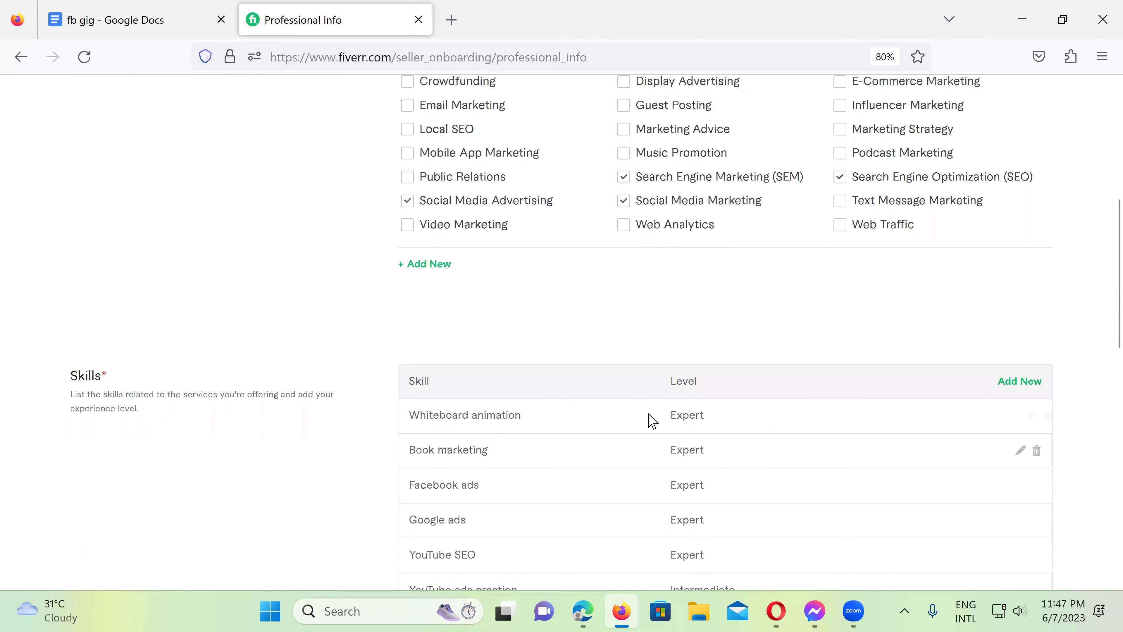
scroll(678, 439, down, 3)
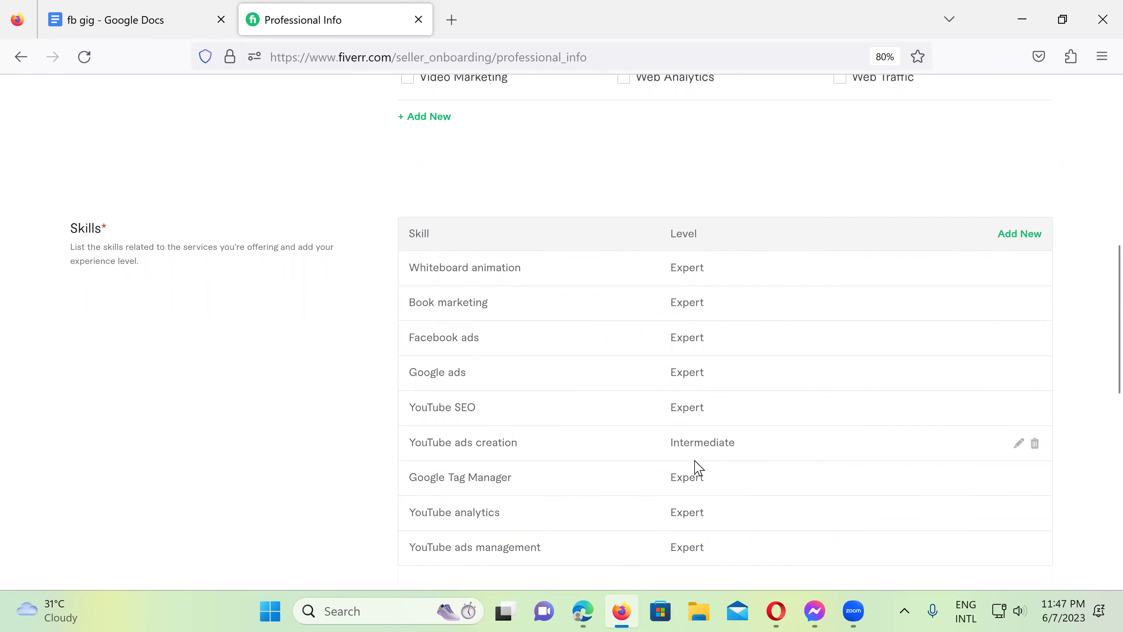
scroll(697, 465, down, 3)
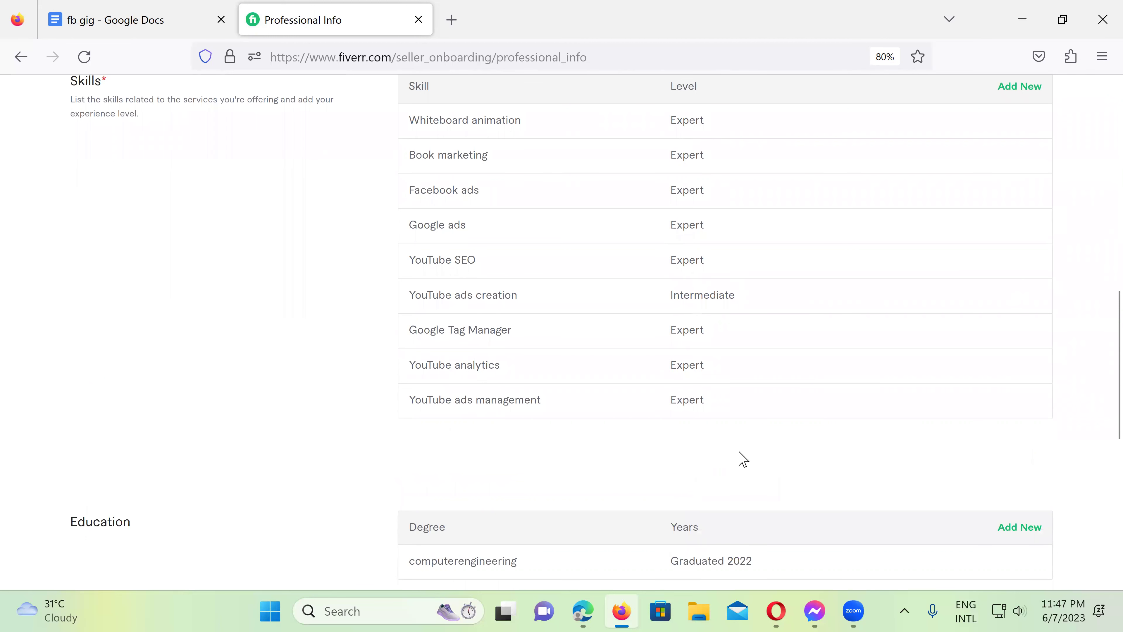
scroll(741, 459, down, 3)
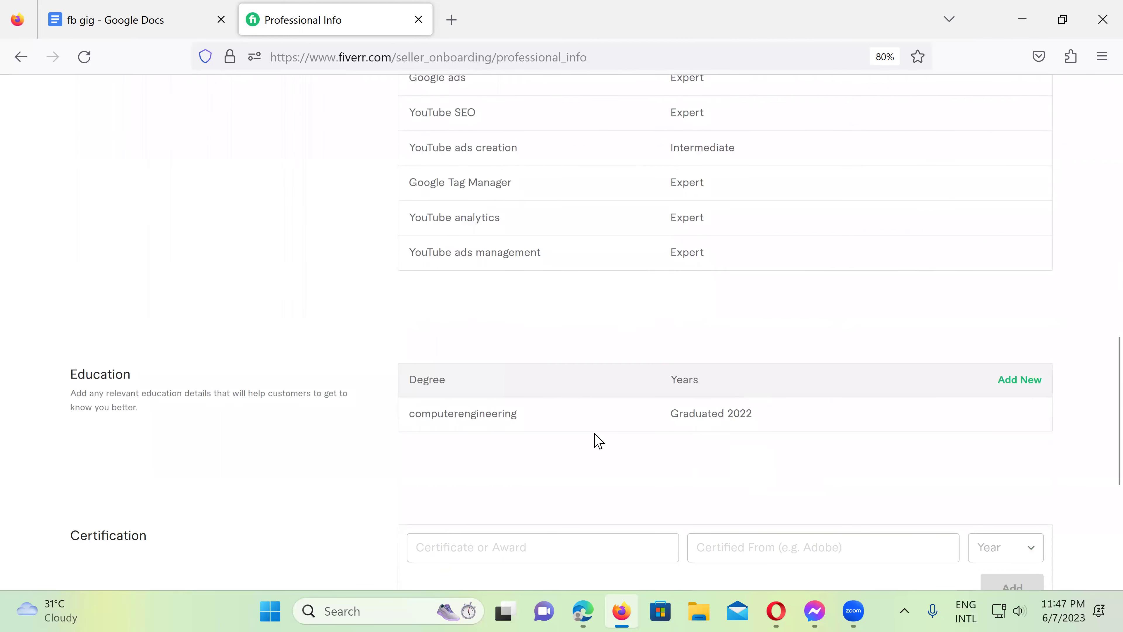
scroll(791, 426, down, 6)
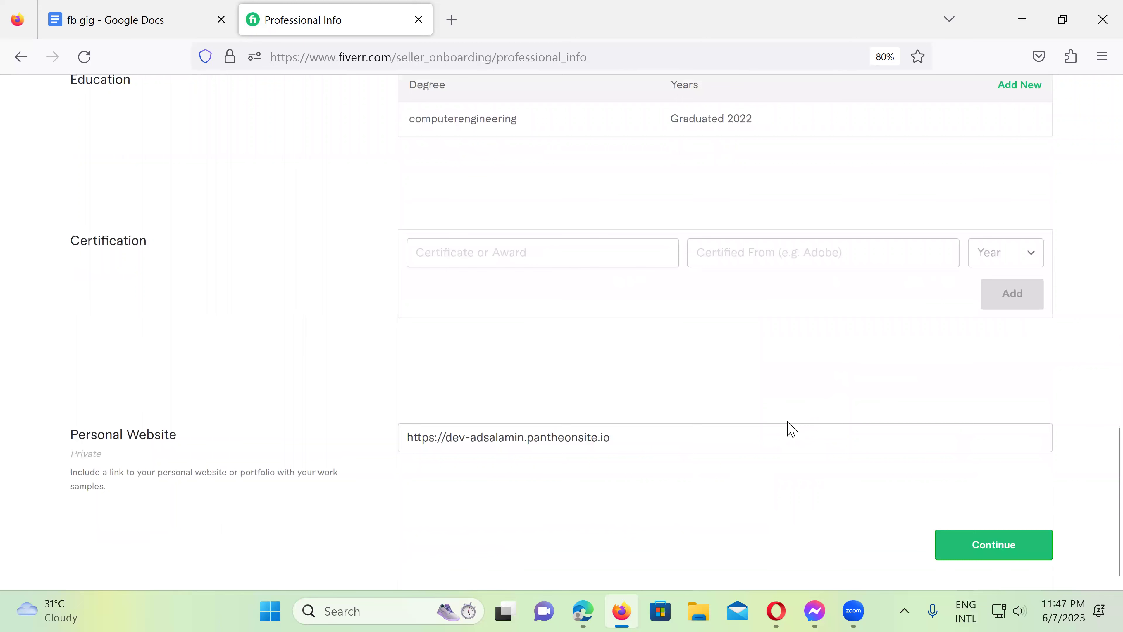
click(964, 542)
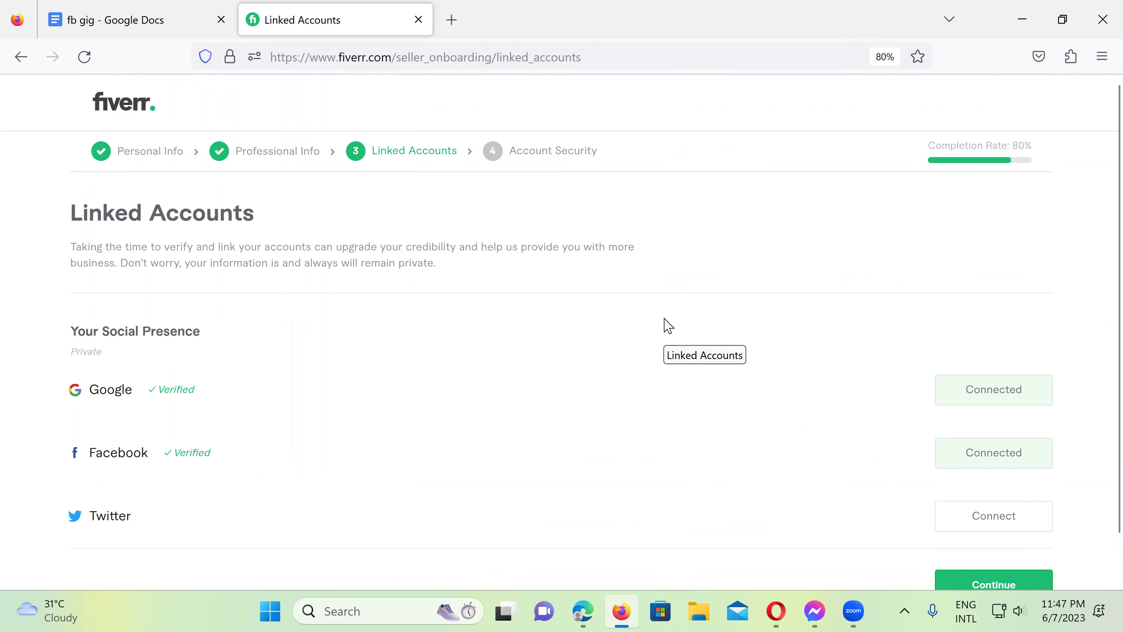
- Continue past Linked Accounts without connecting Twitter and finish the Account Security page
scroll(666, 329, down, 1)
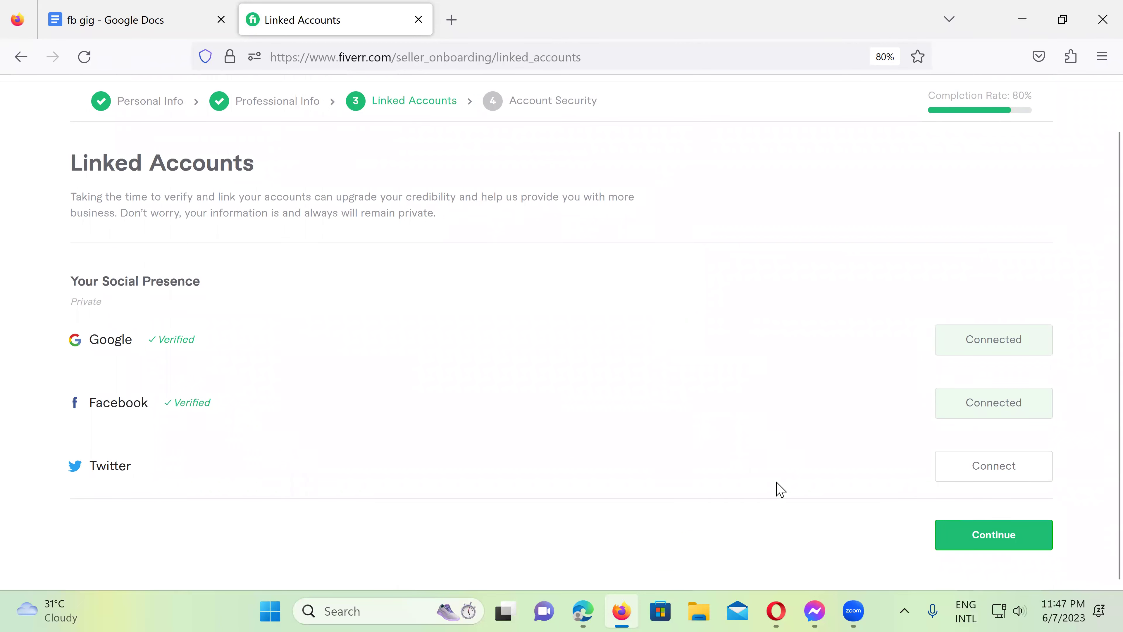
click(973, 535)
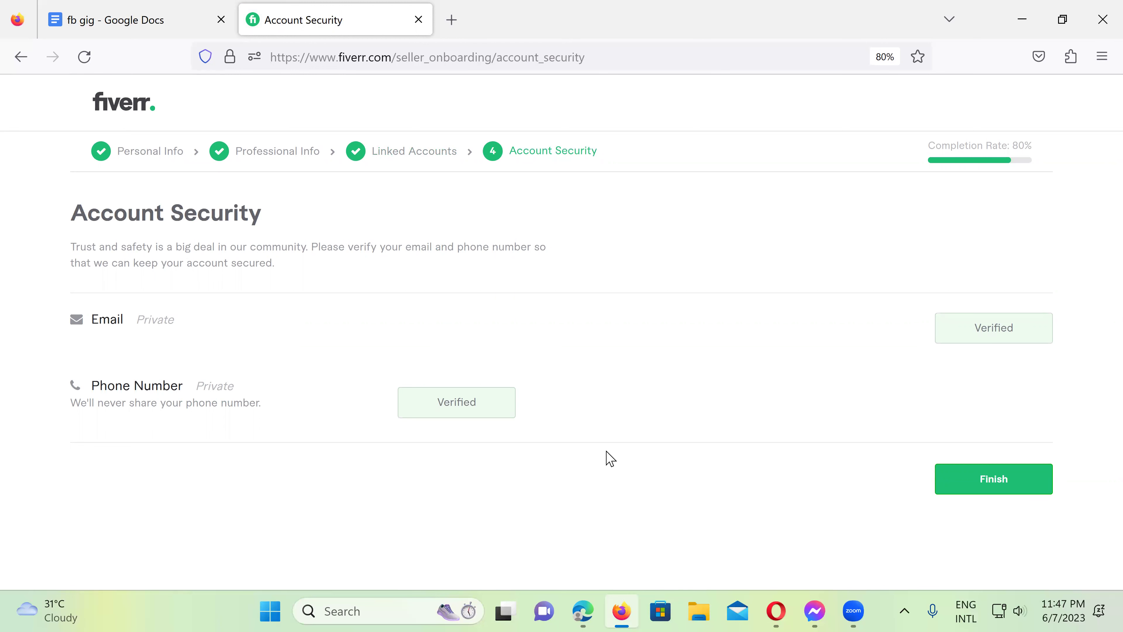
click(994, 491)
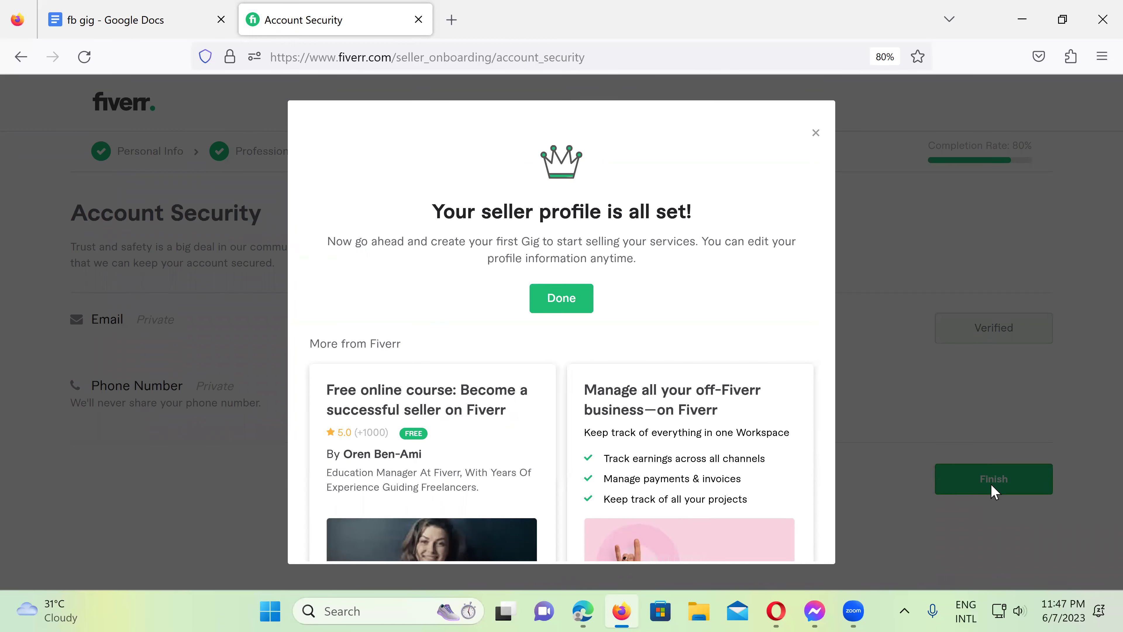
- Dismiss the completion dialog, reload Account Security, and finish it again to proceed to the new gig form
click(930, 493)
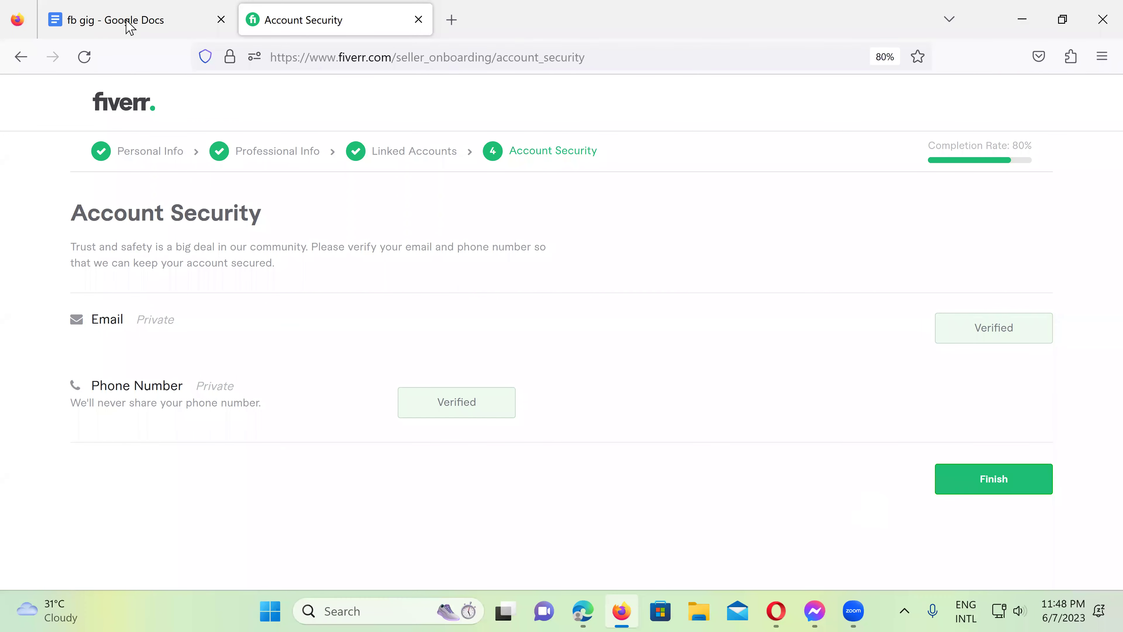
click(85, 57)
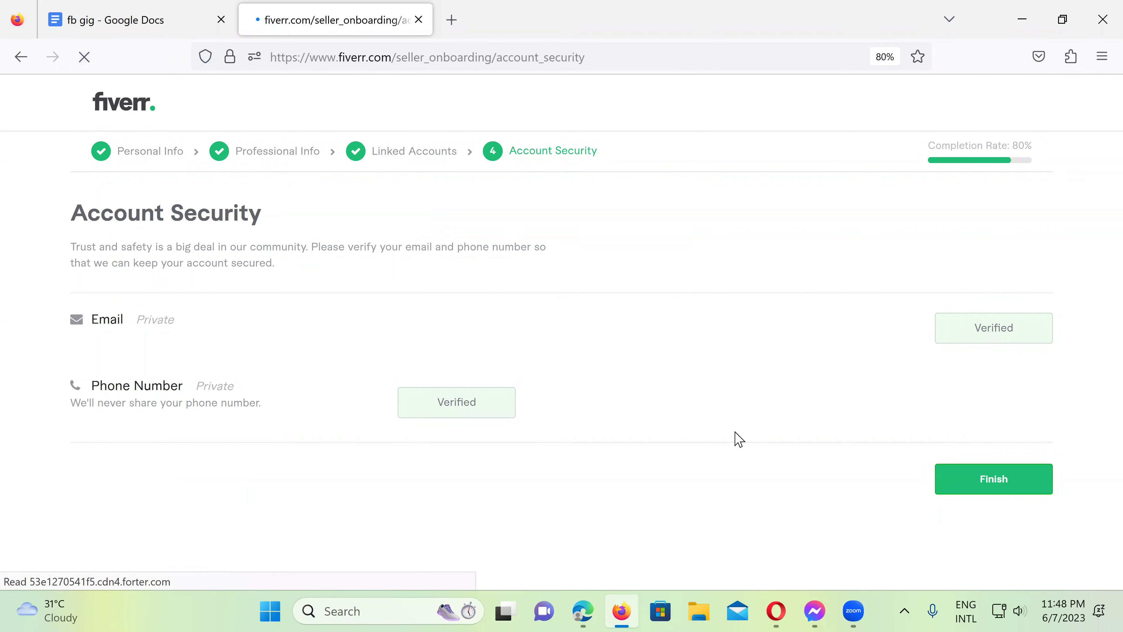
click(994, 480)
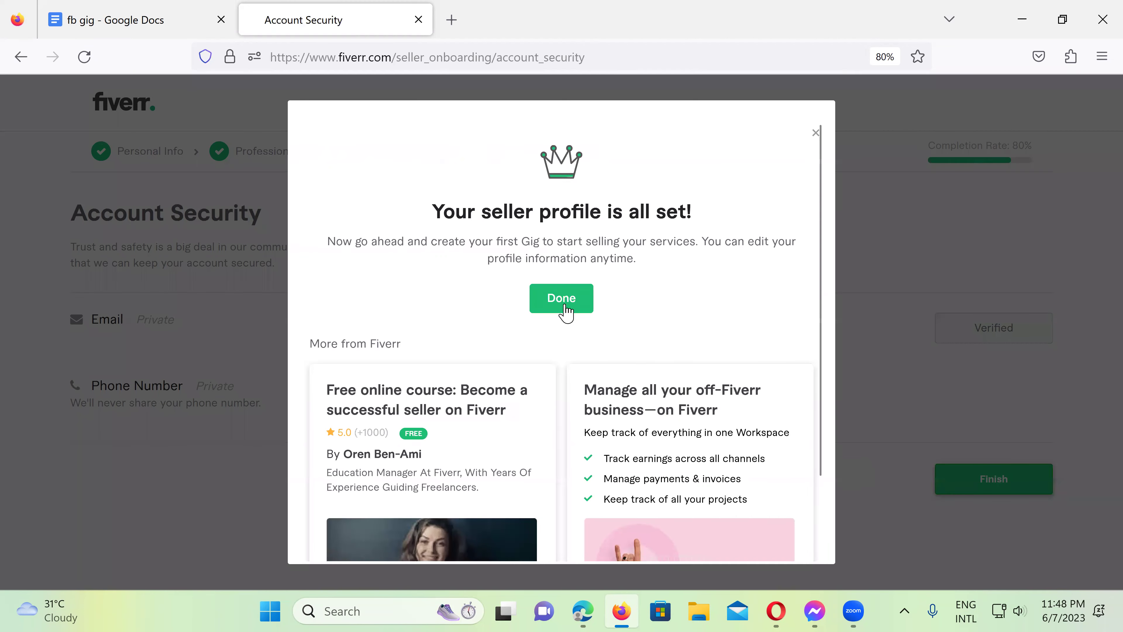
click(566, 312)
scroll(565, 279, down, 2)
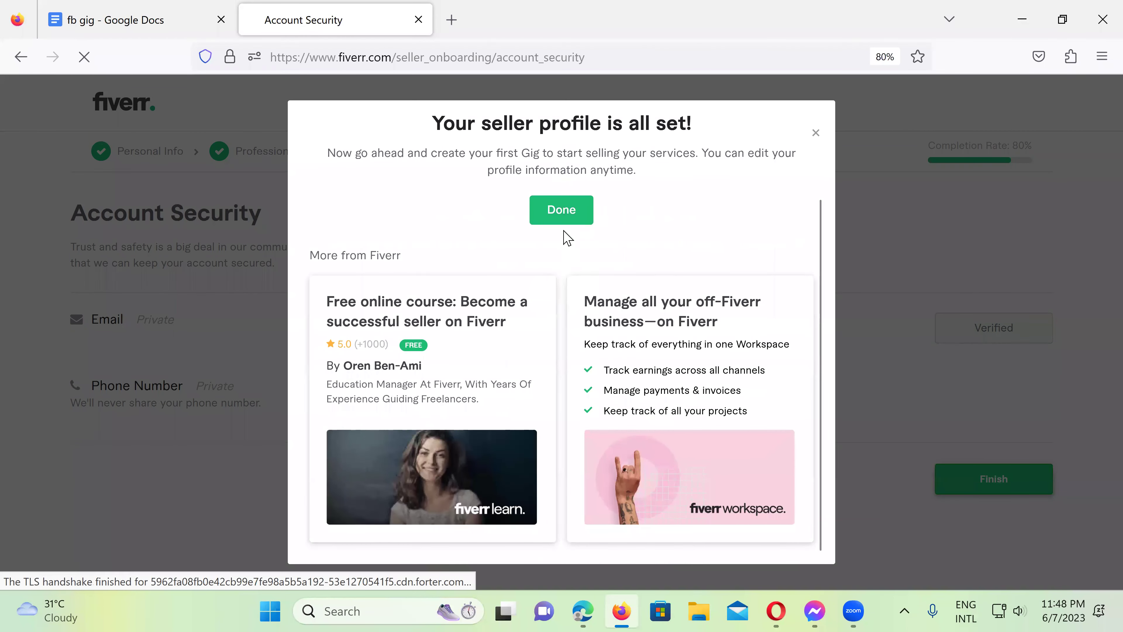
click(562, 212)
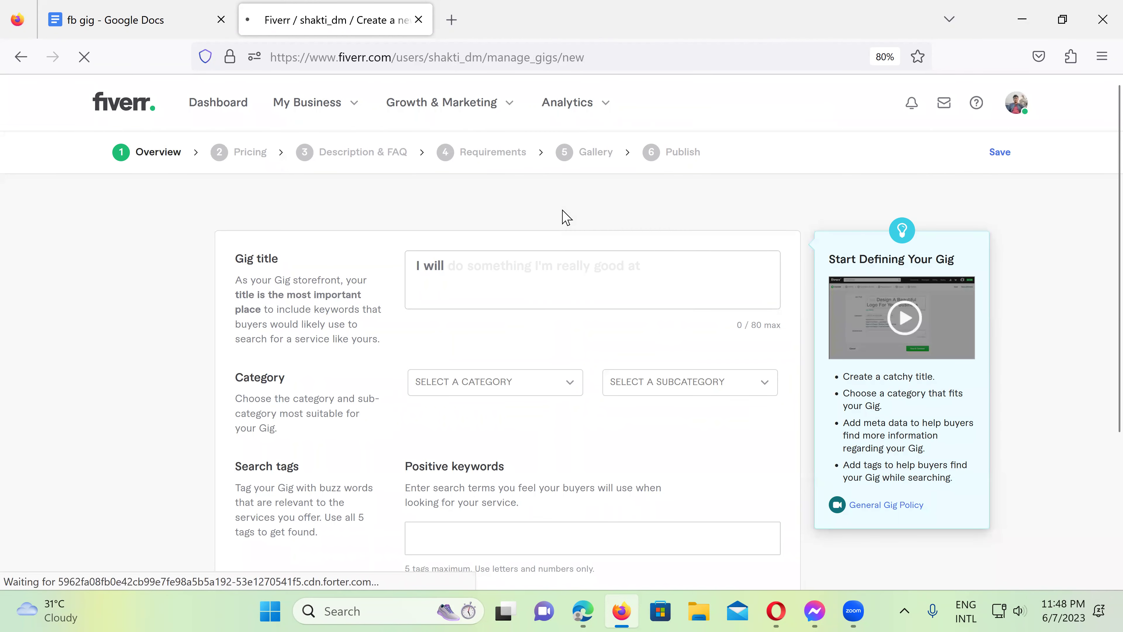
- Copy the heading "I will manage shopify facebook ads campaign marketing advertising with instagram" from the fb gig document and return to the Fiverr gig form
click(494, 278)
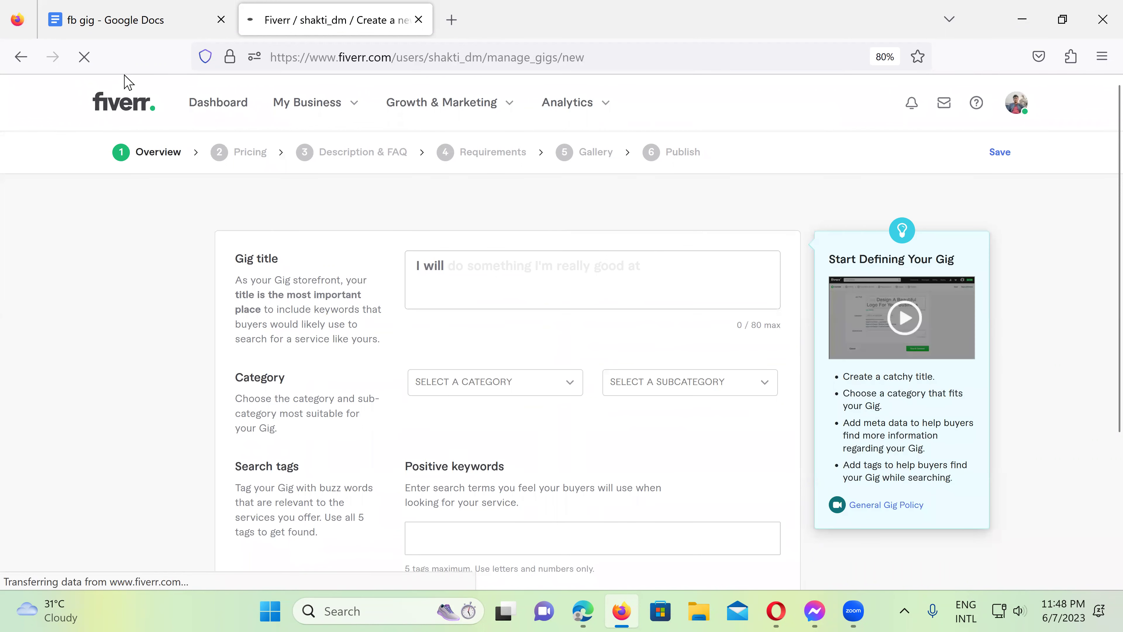
click(104, 23)
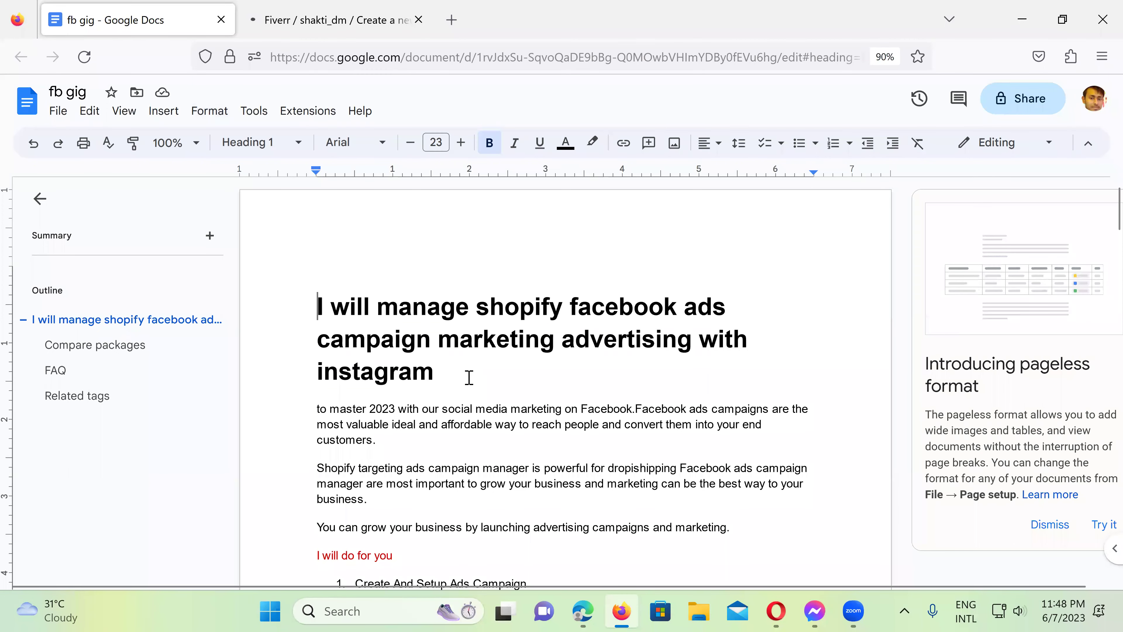
triple_click(324, 318)
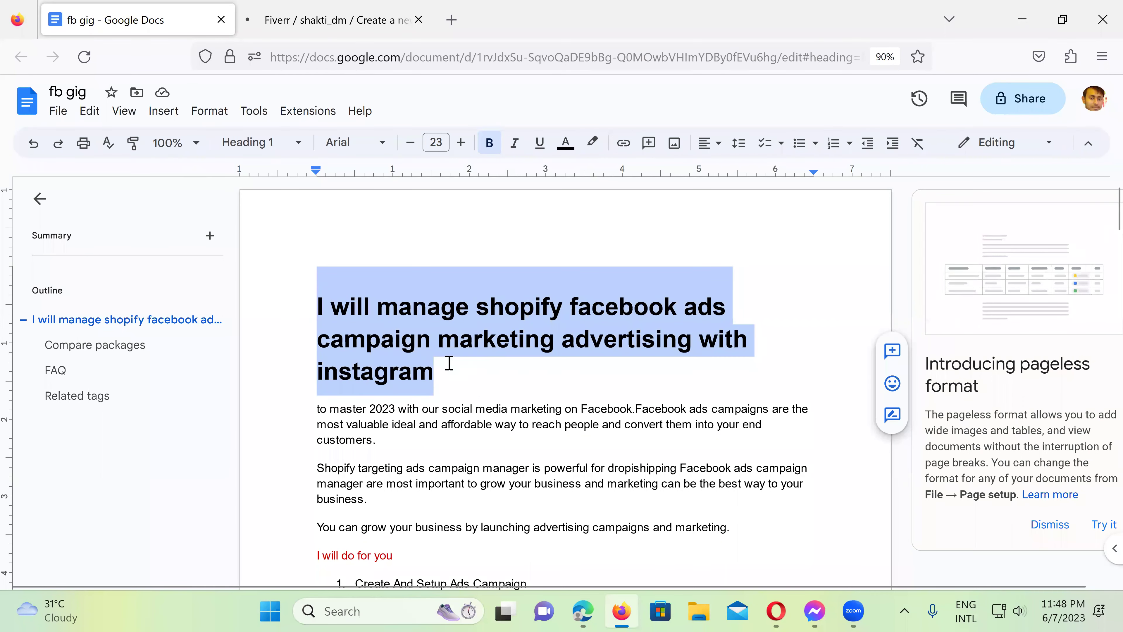
click(439, 370)
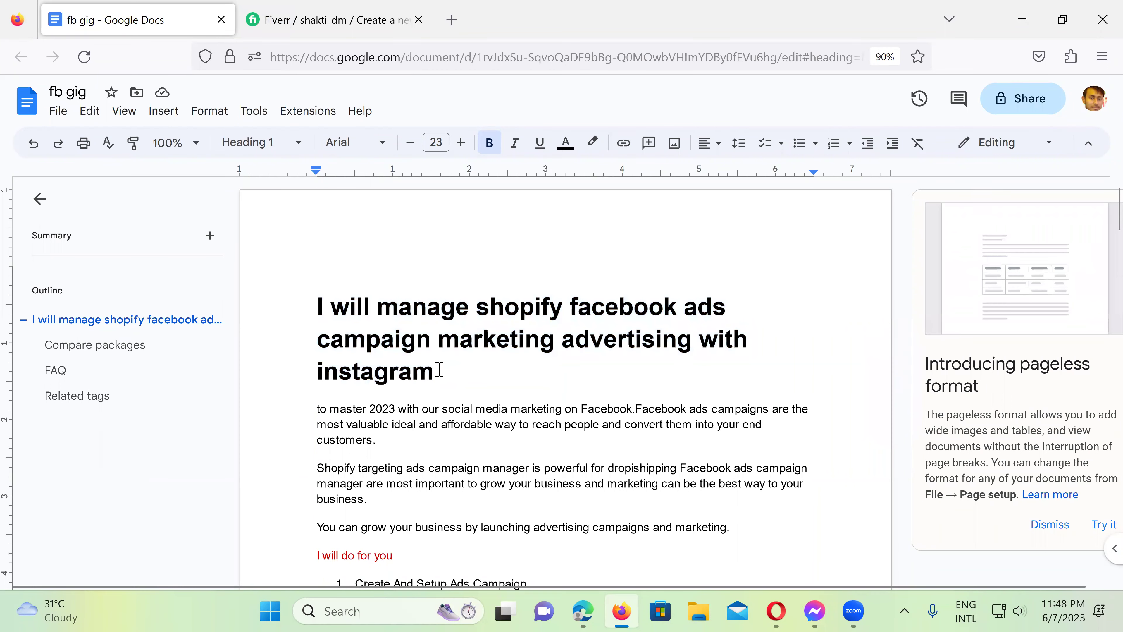
shift+click(313, 306)
key(ctrl+c)
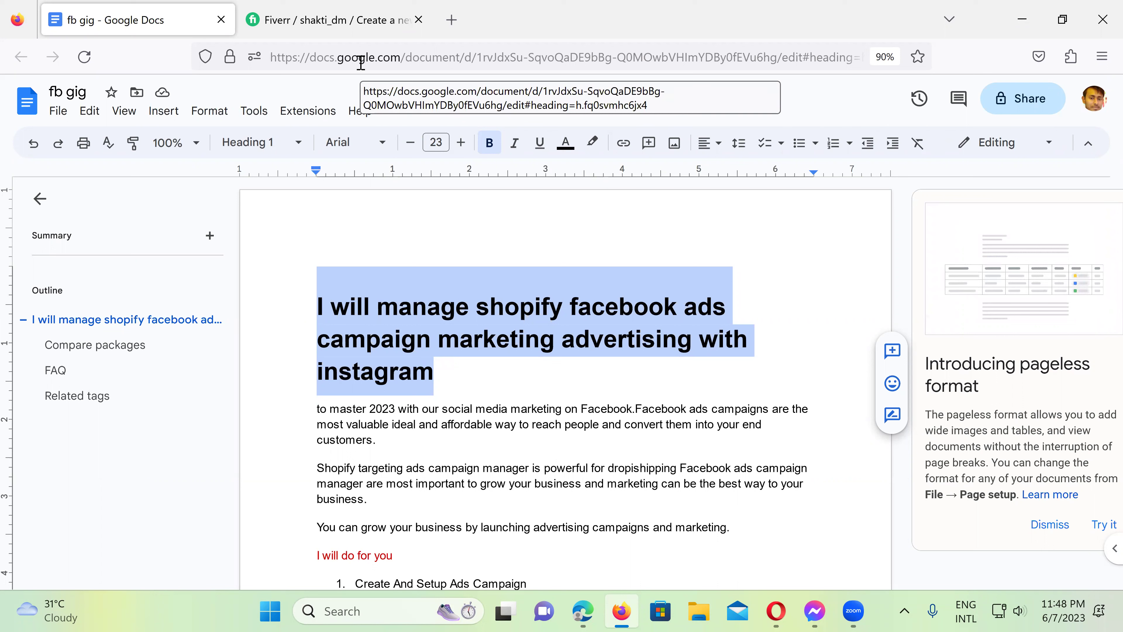
click(348, 22)
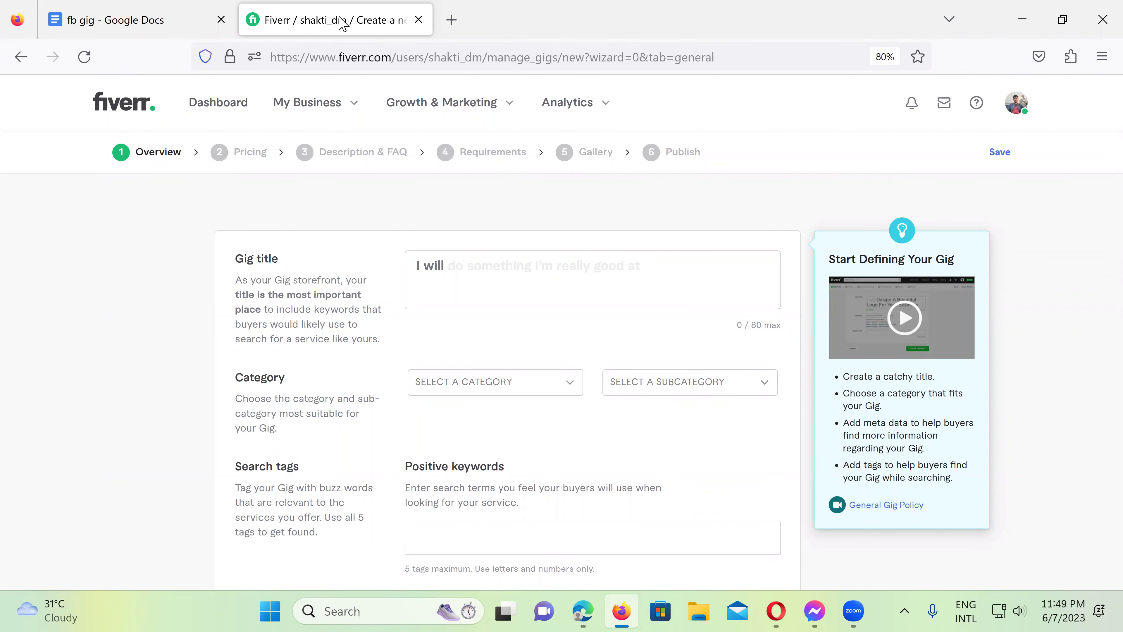
- Paste the copied heading as the gig title and remove its duplicate "I will", leaving "manage shopify facebook ads campaign marketing advertising with instagram"
click(477, 267)
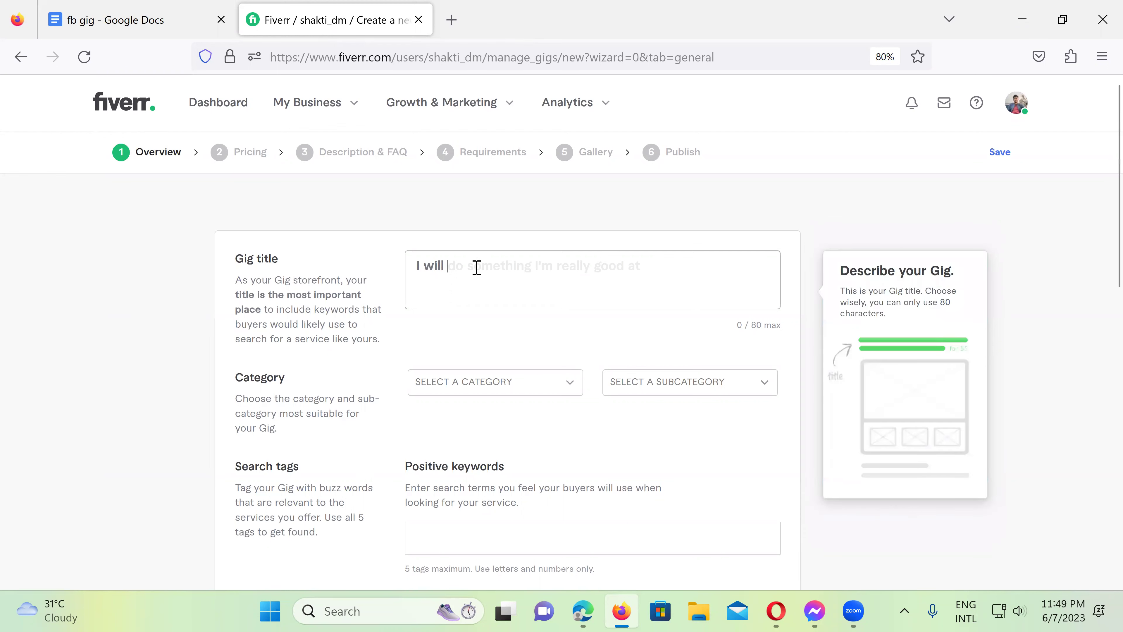
key(ctrl+v)
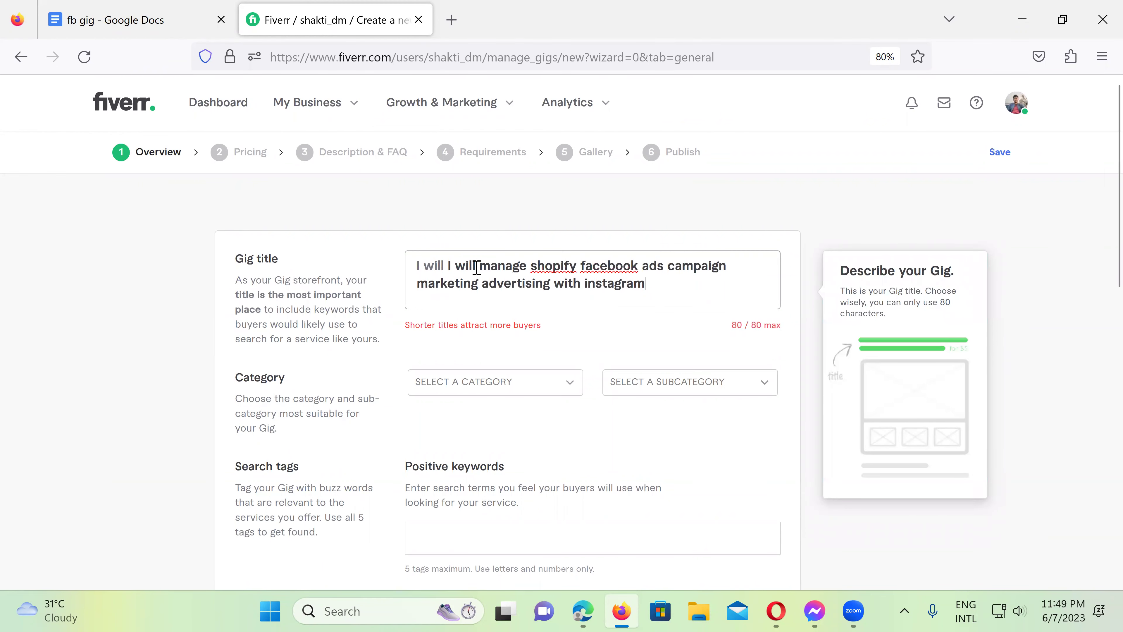
drag(473, 266, 452, 260)
double_click(462, 265)
key(BackSpace)
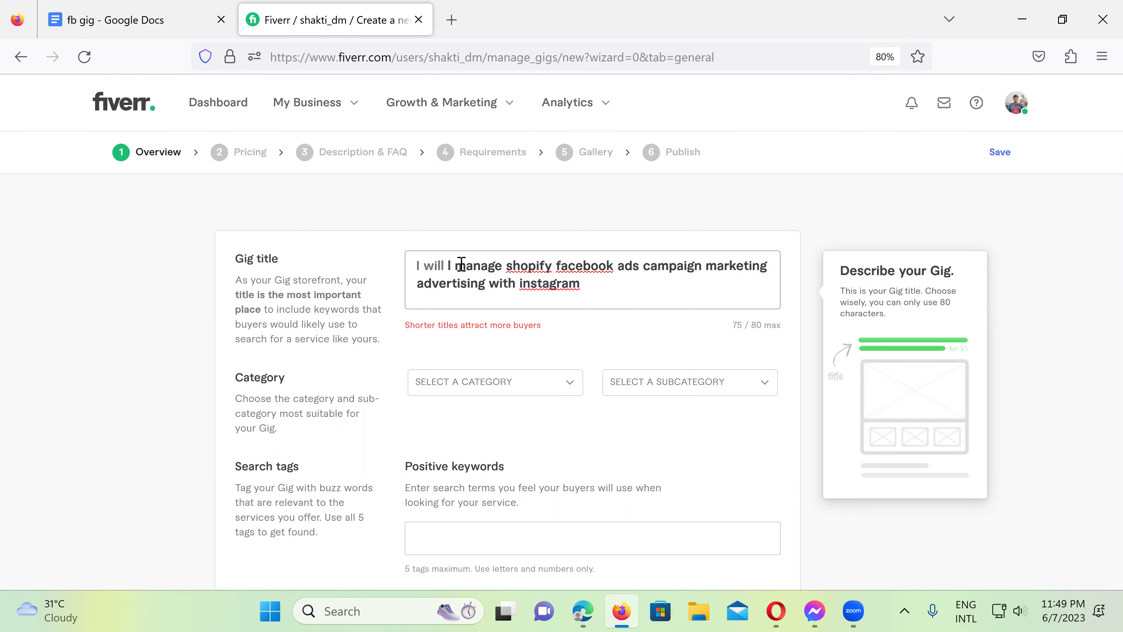
key(BackSpace)
key(BackSpace)
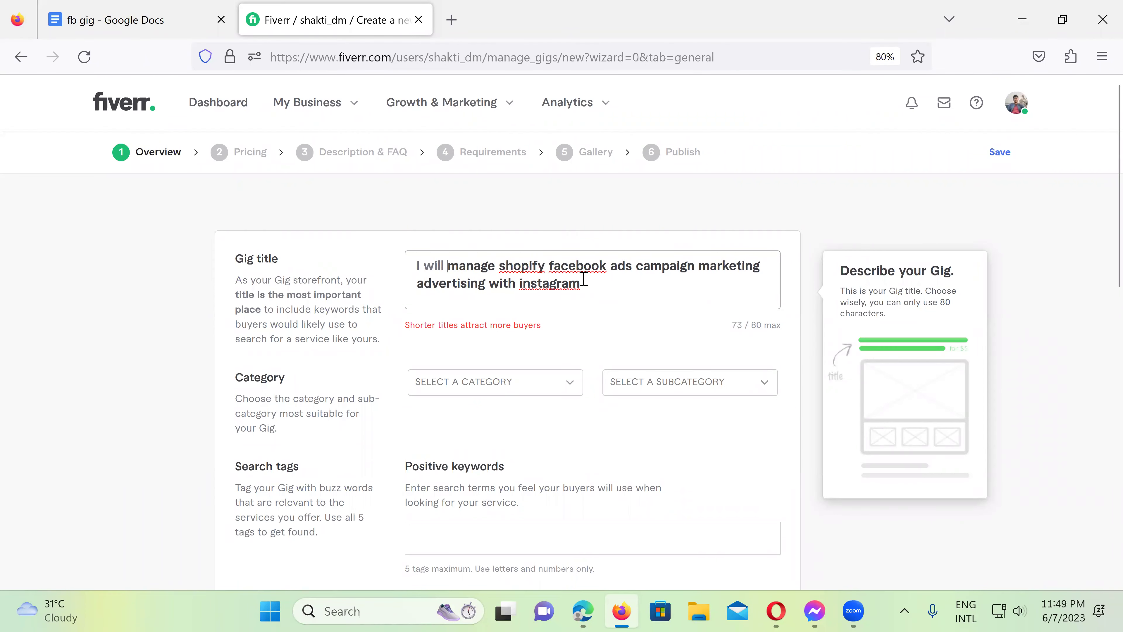
- Set the gig's category to Digital Marketing and its subcategory to Social Media Marketing
scroll(597, 274, down, 5)
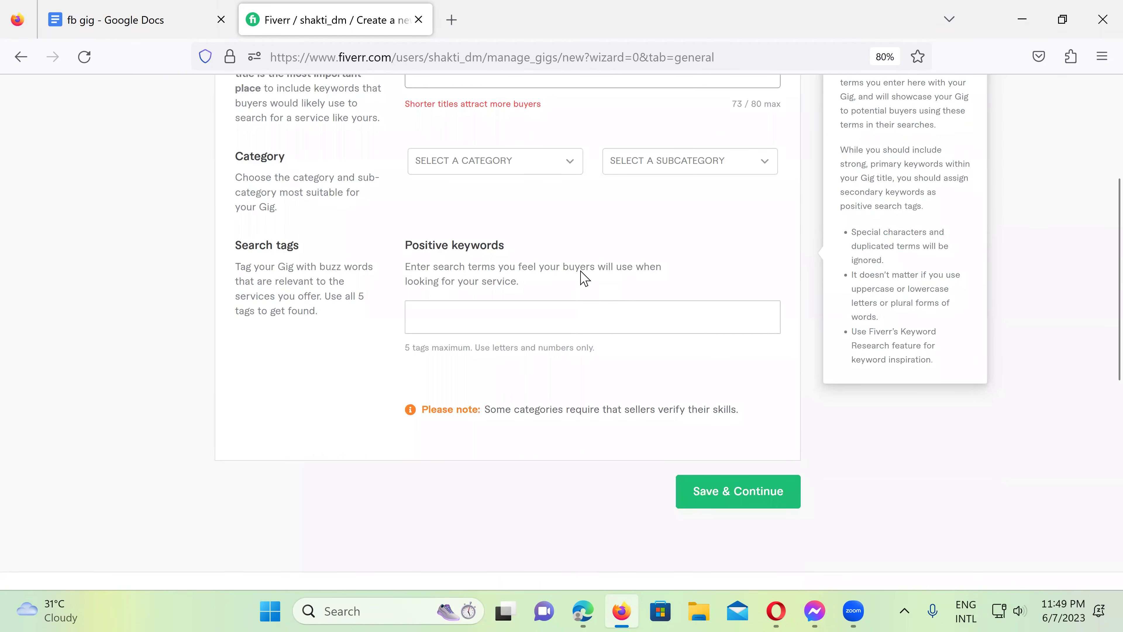
click(530, 162)
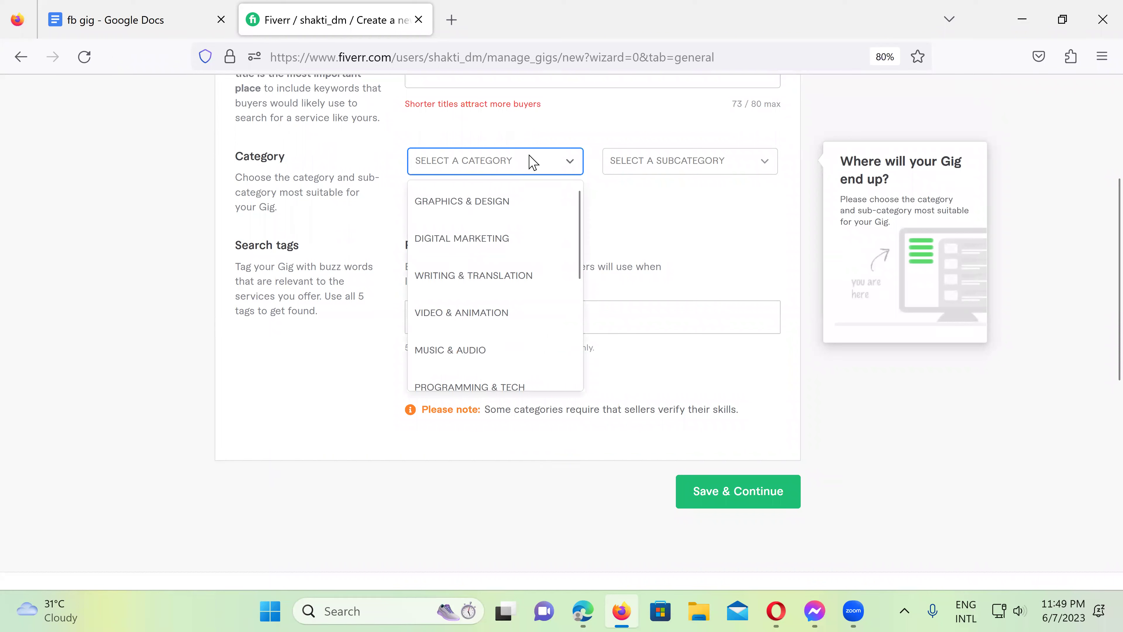
click(477, 240)
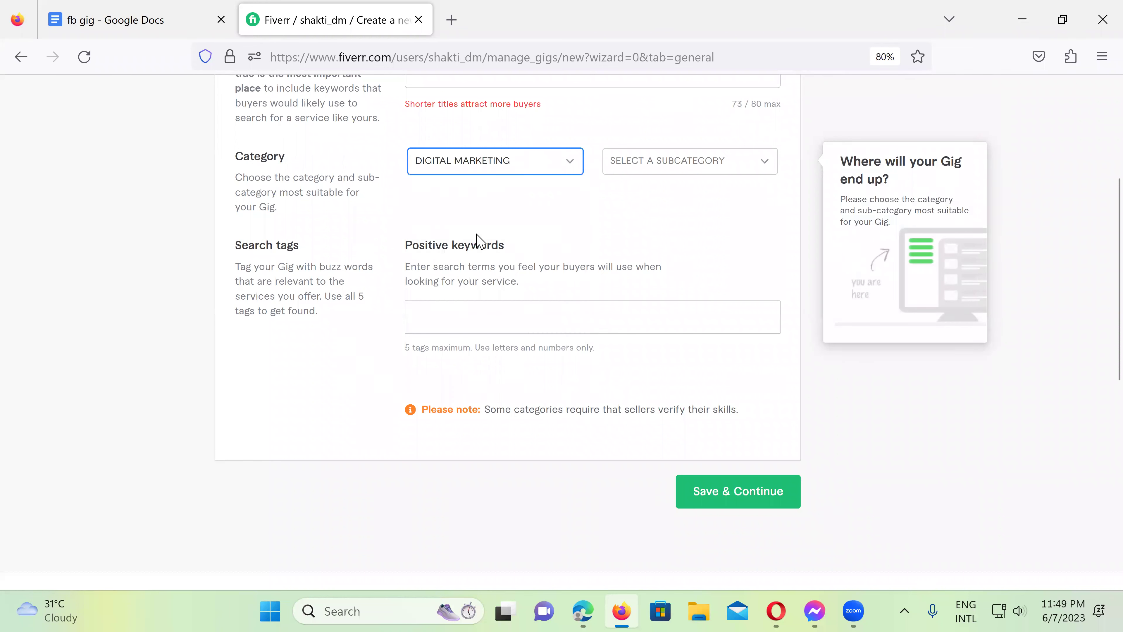
click(725, 164)
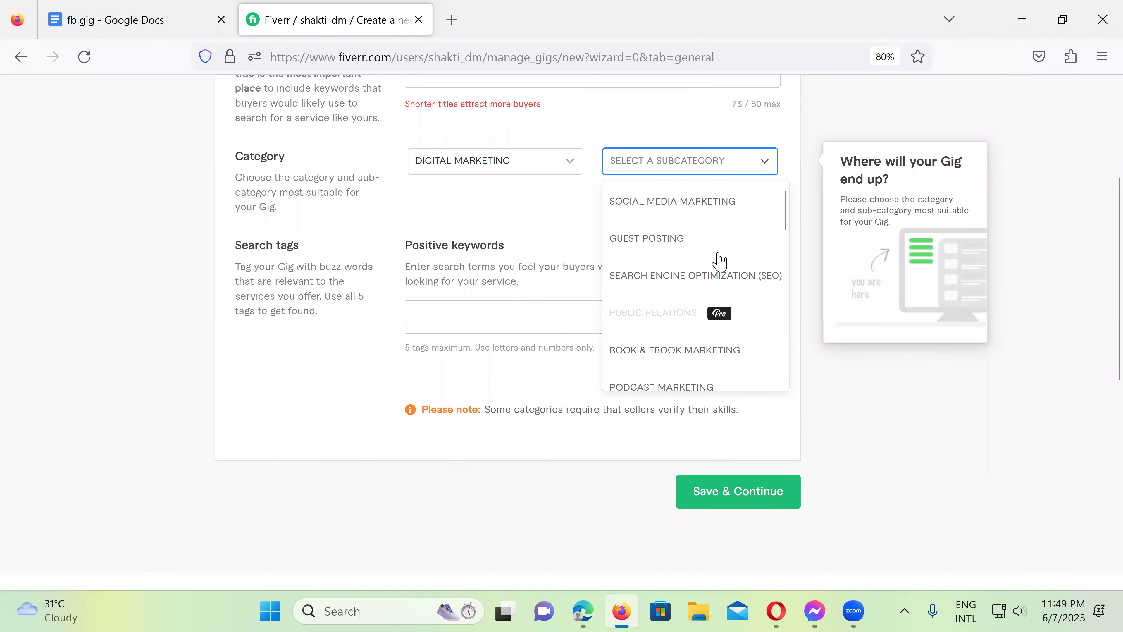
click(691, 212)
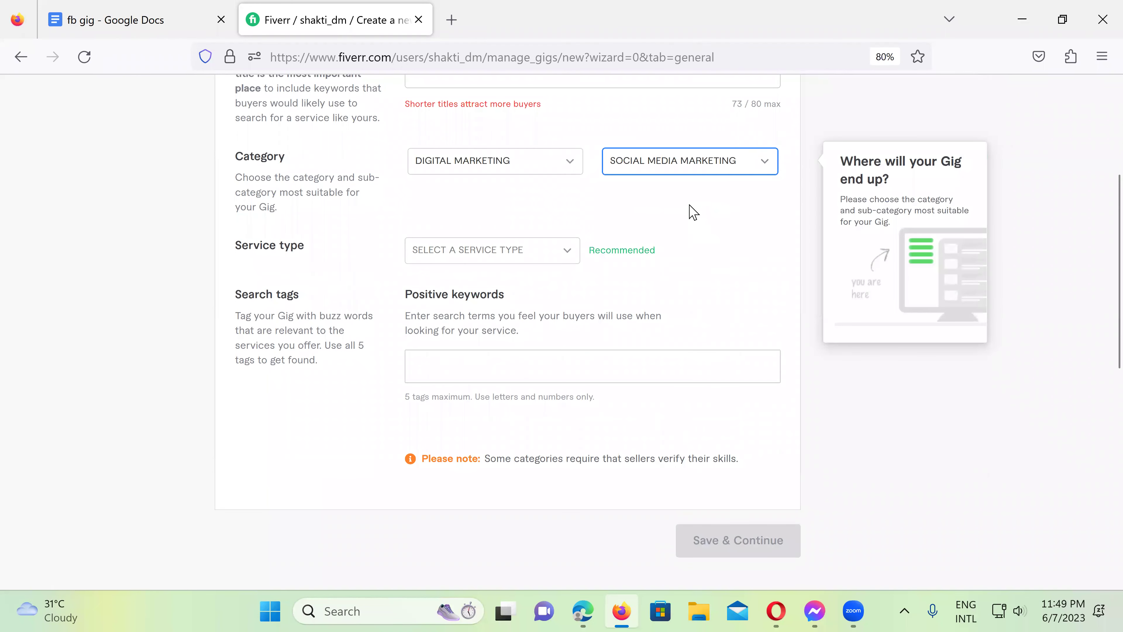
- Set the service type to Paid Social Media and choose only Facebook and Instagram as the supported platforms
click(514, 251)
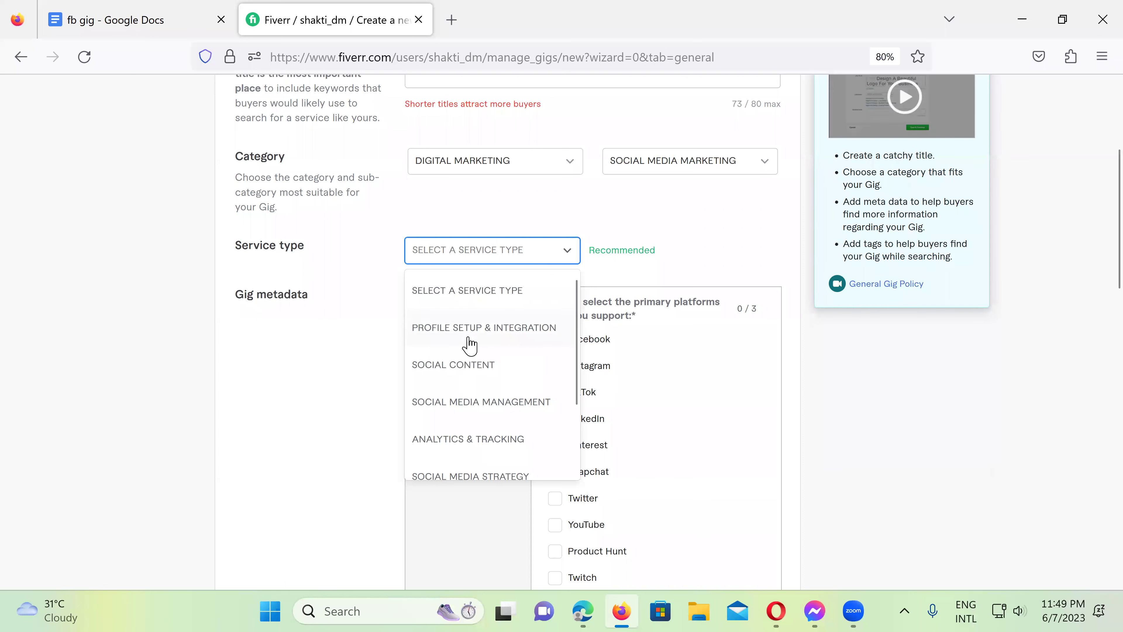
scroll(470, 372, down, 2)
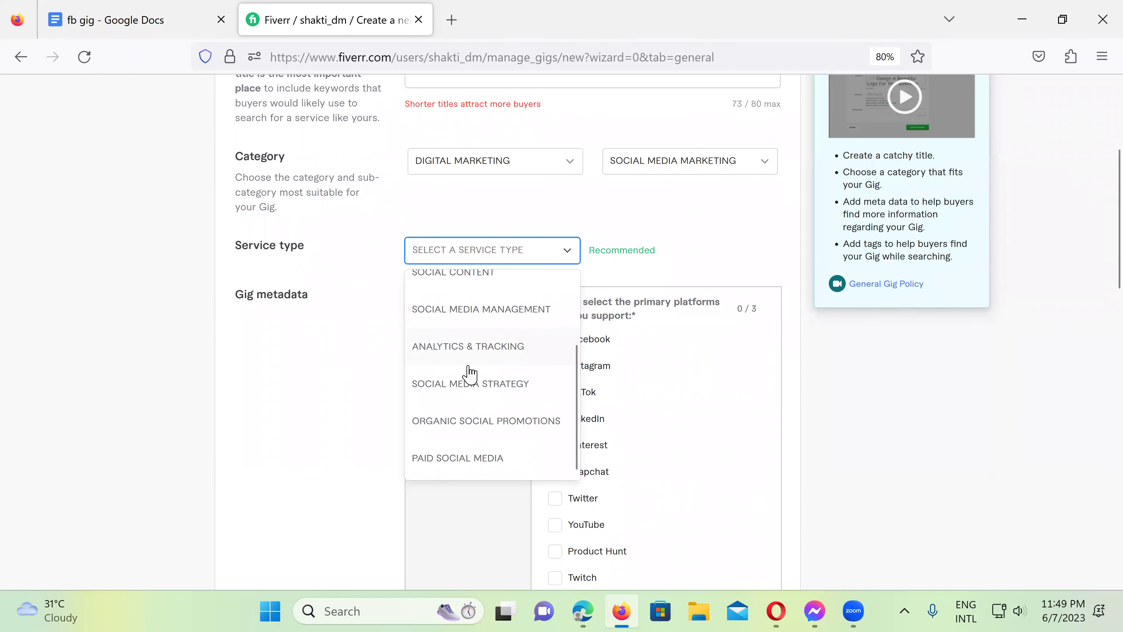
click(451, 460)
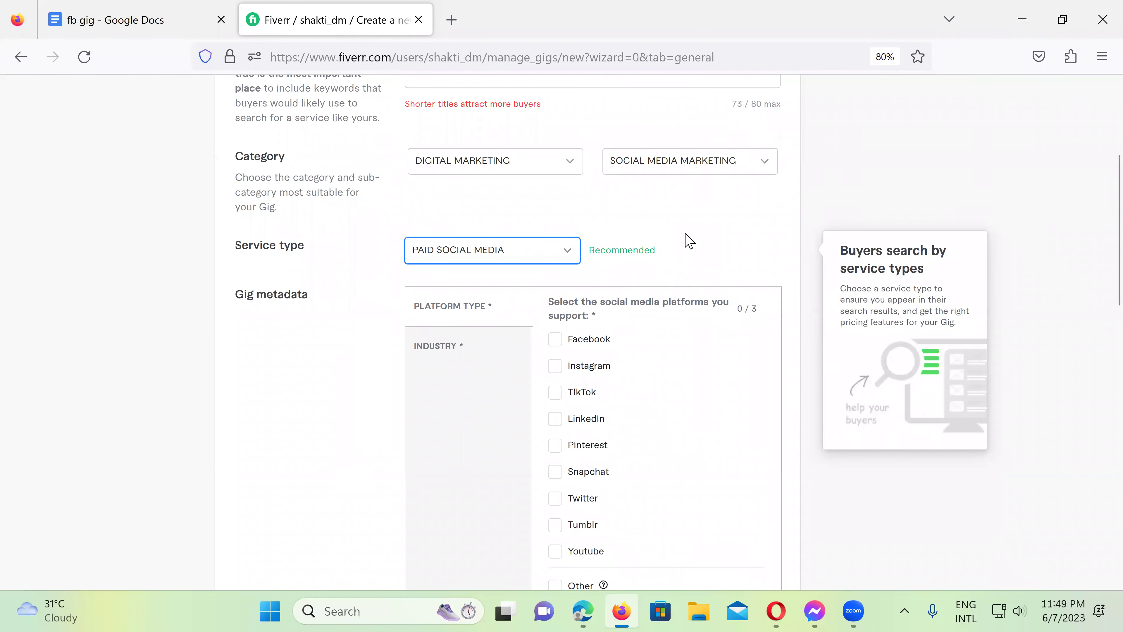
click(552, 345)
click(554, 370)
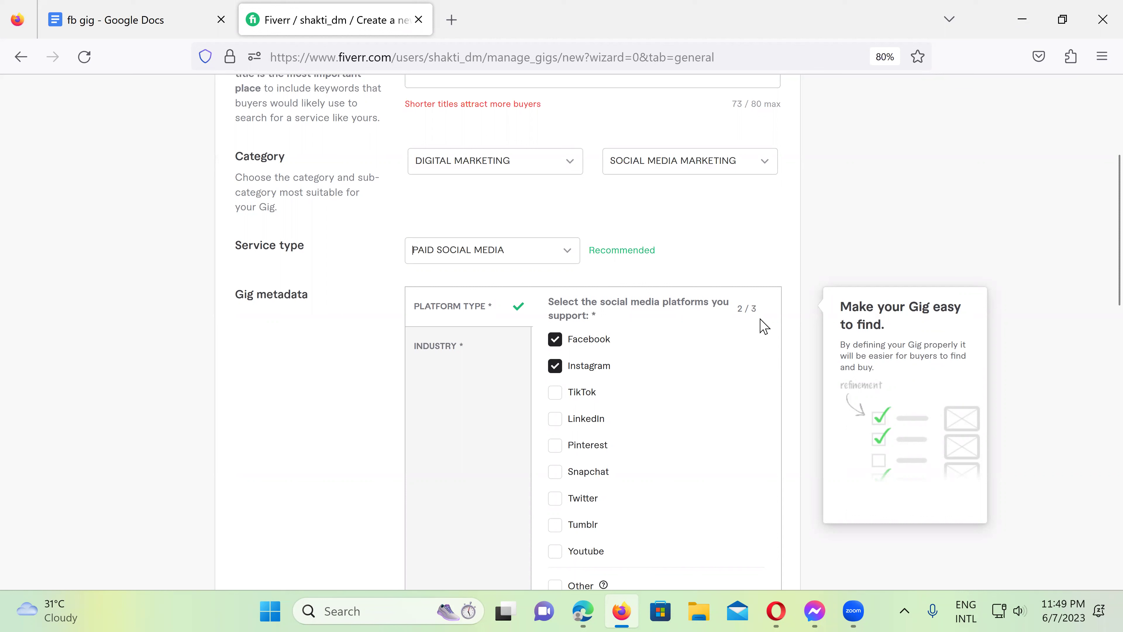
click(555, 392)
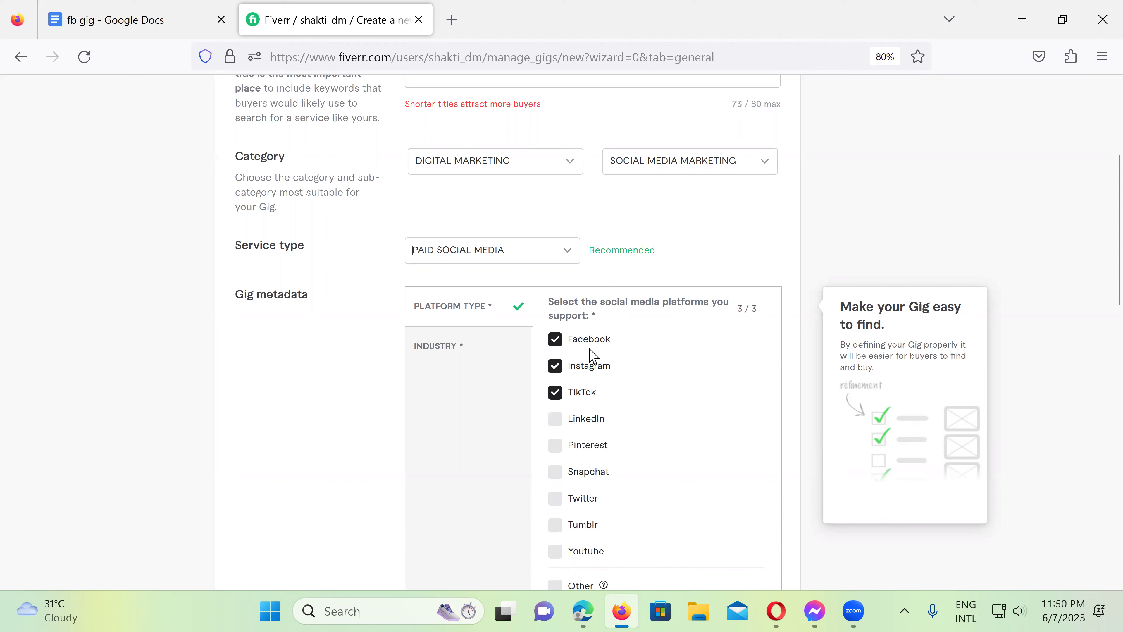
click(555, 395)
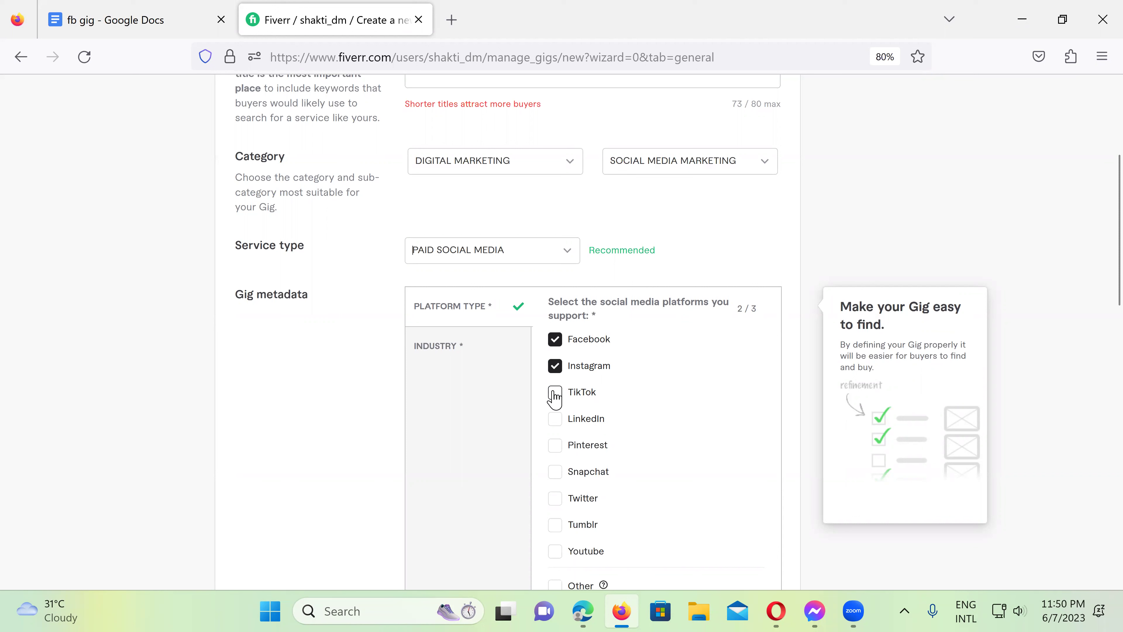
- Choose Beauty & cosmetics, Services, Financial services & business, and Fashion & apparel as the gig's industries of expertise
click(436, 350)
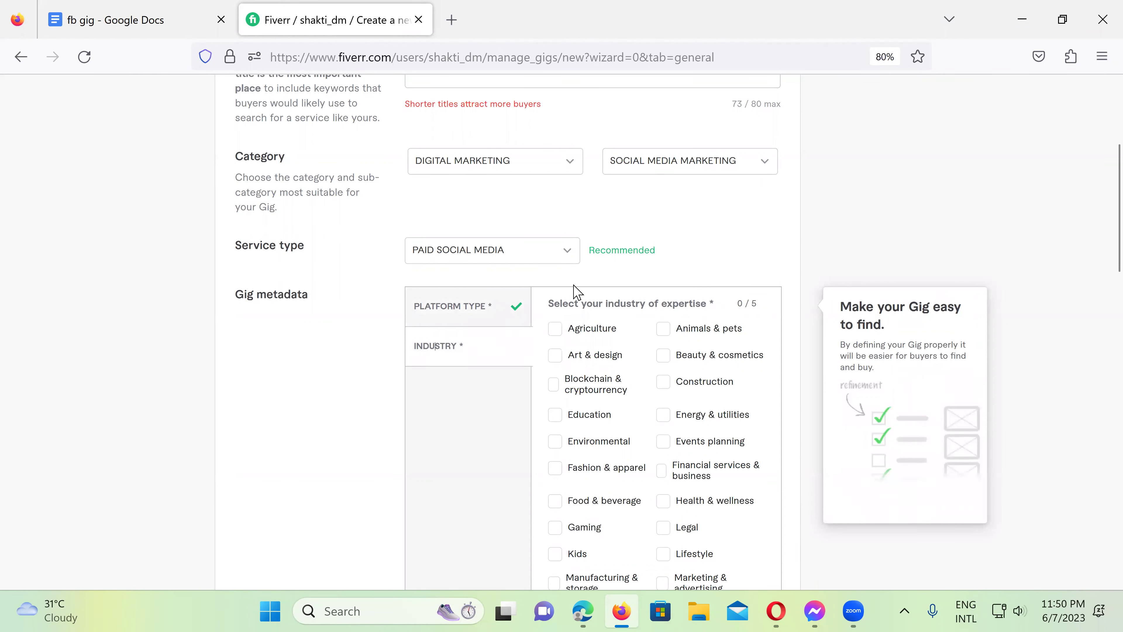
scroll(574, 291, down, 2)
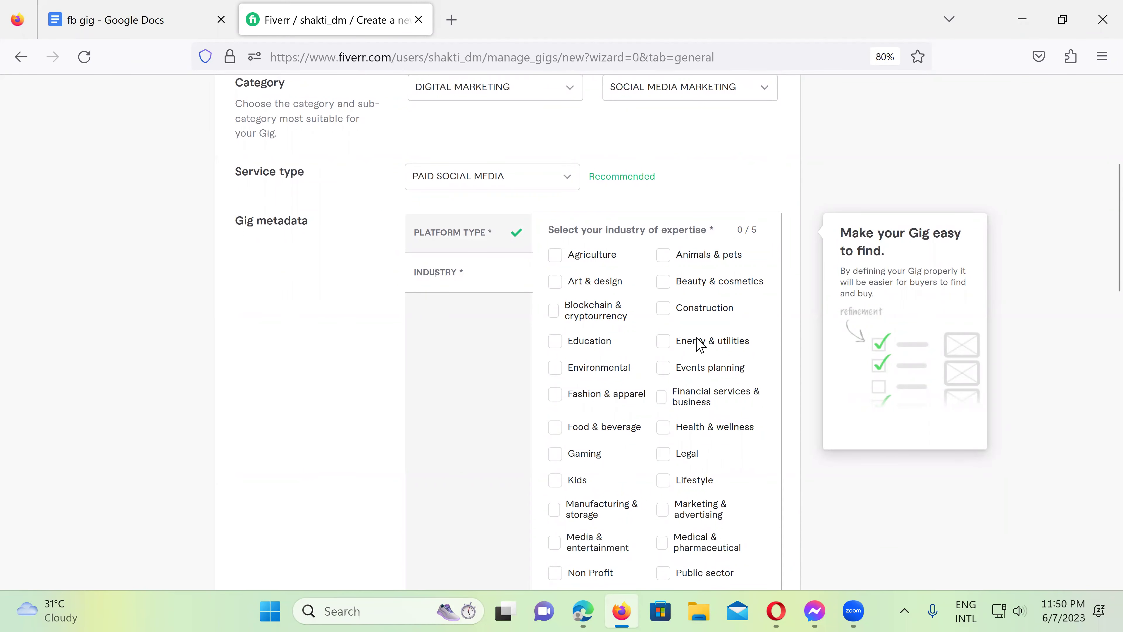
click(664, 283)
scroll(707, 482, down, 3)
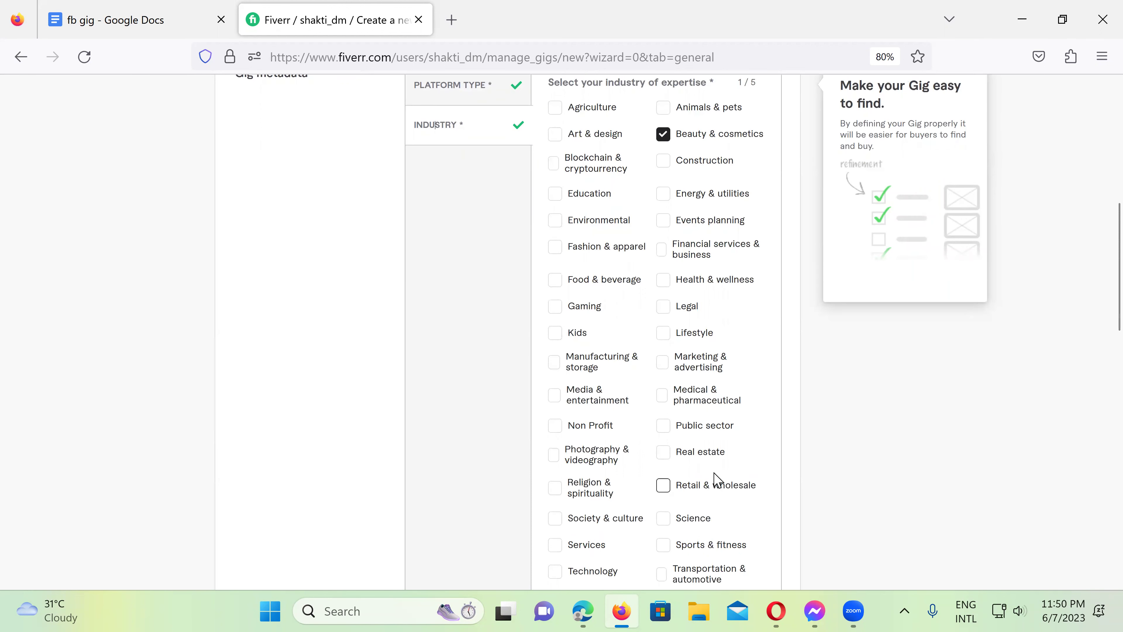
click(664, 519)
click(663, 520)
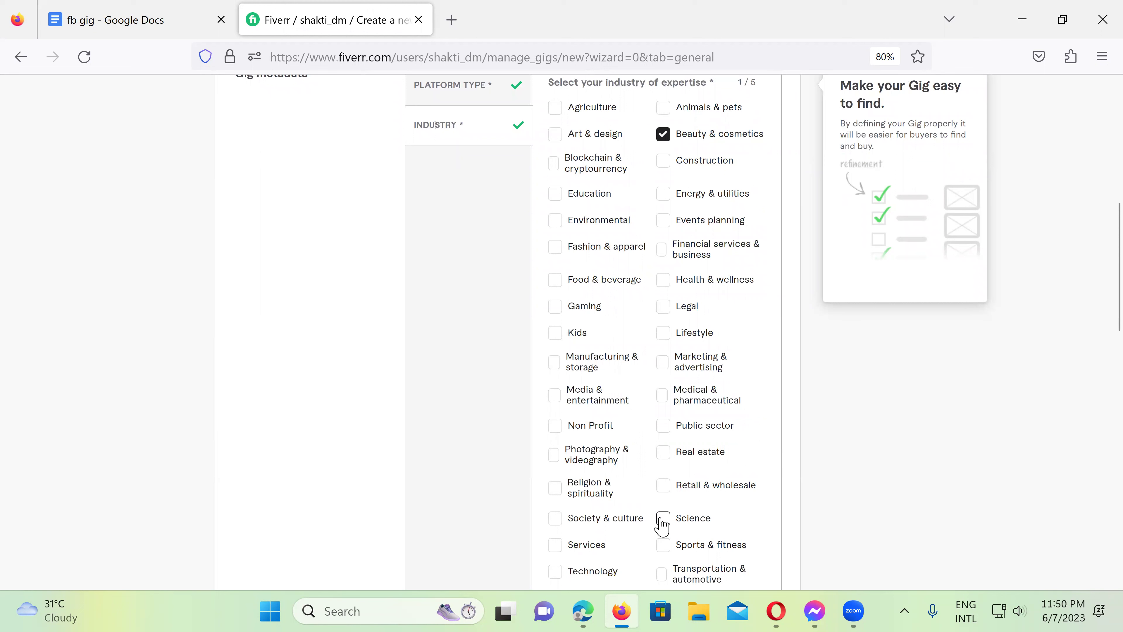
click(560, 549)
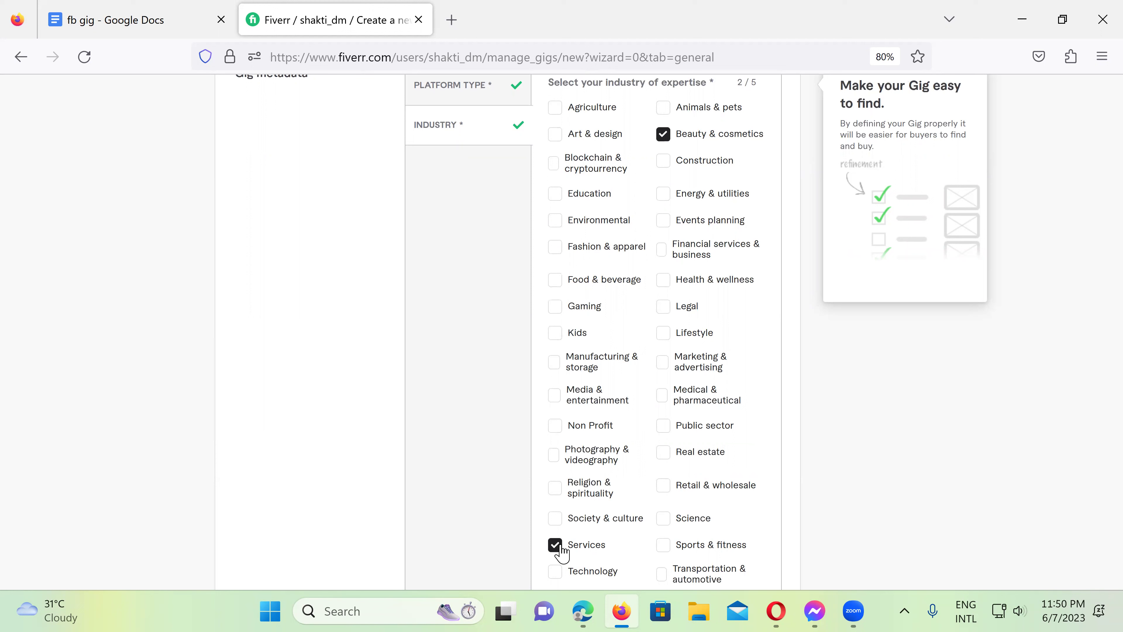
click(662, 251)
click(561, 247)
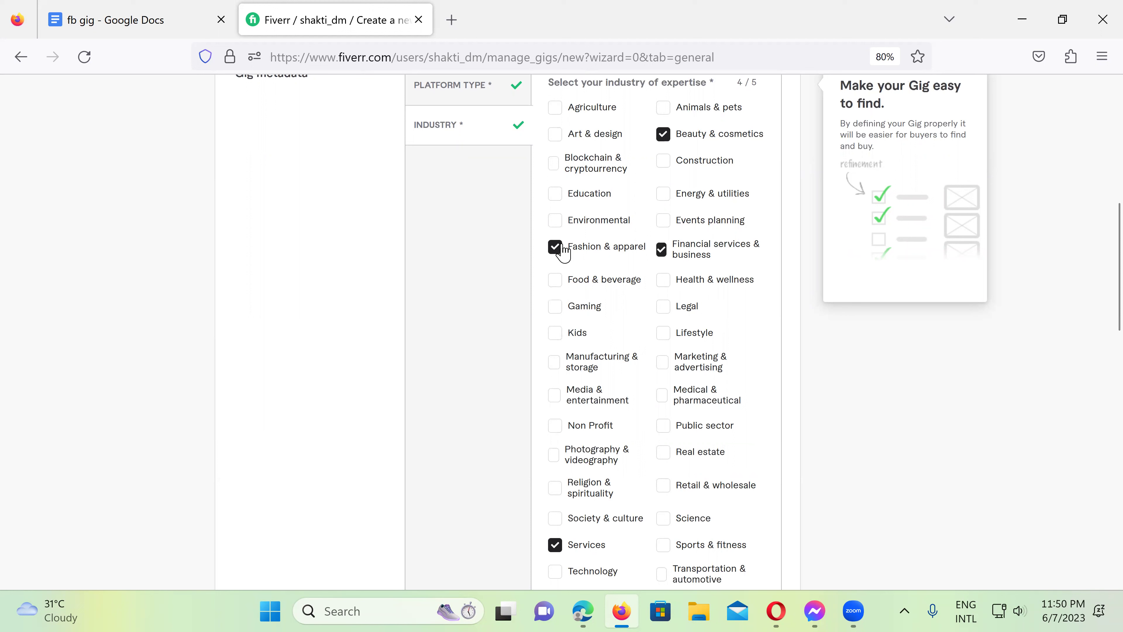
- Copy the tag "facebook marketing" from the Related tags list in the fb gig document for the gig's search tags
scroll(447, 312, down, 3)
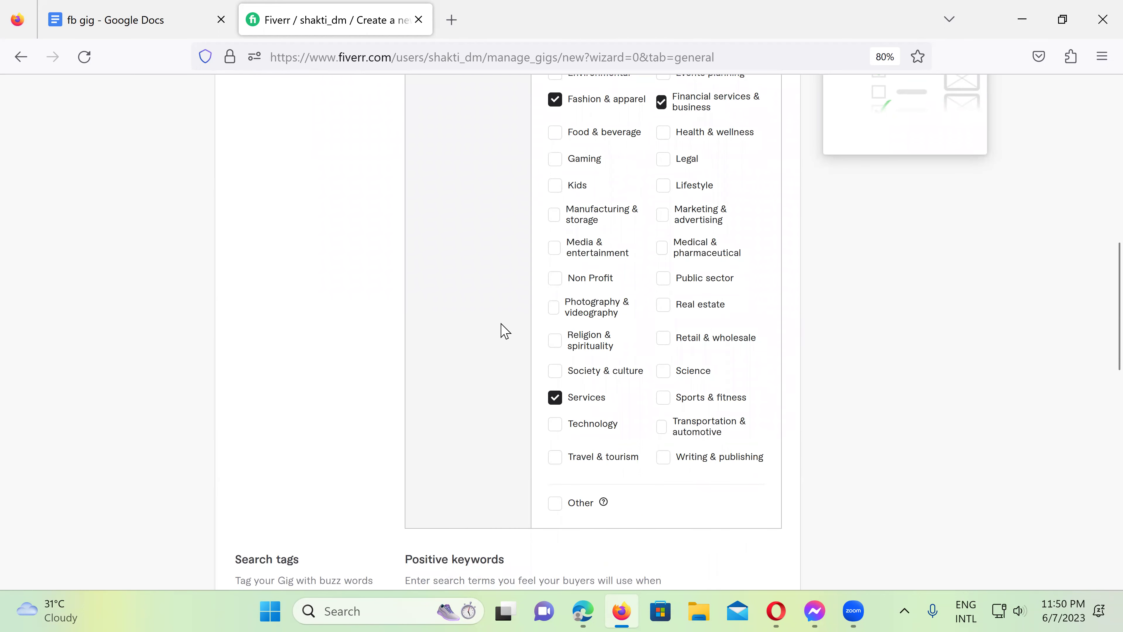
scroll(505, 331, down, 9)
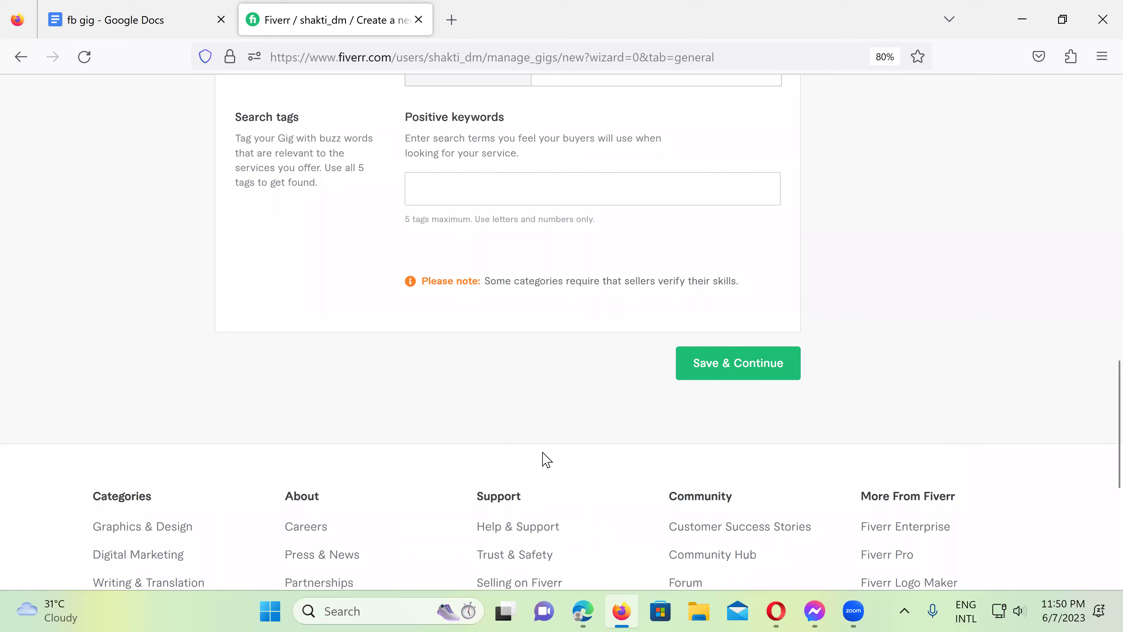
click(446, 191)
click(445, 191)
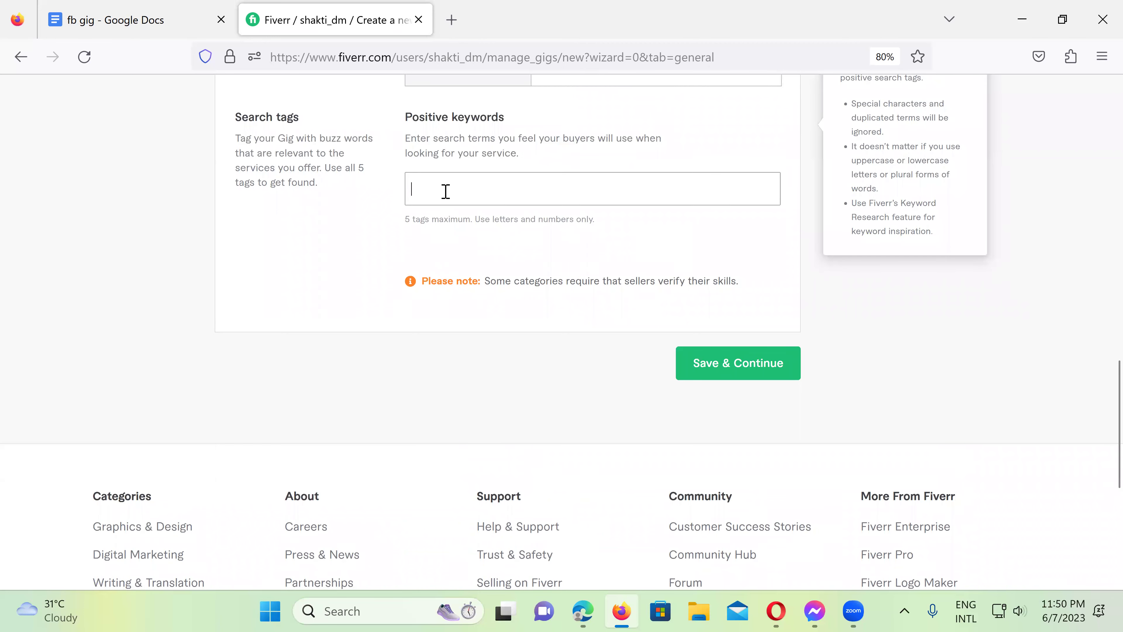
click(157, 24)
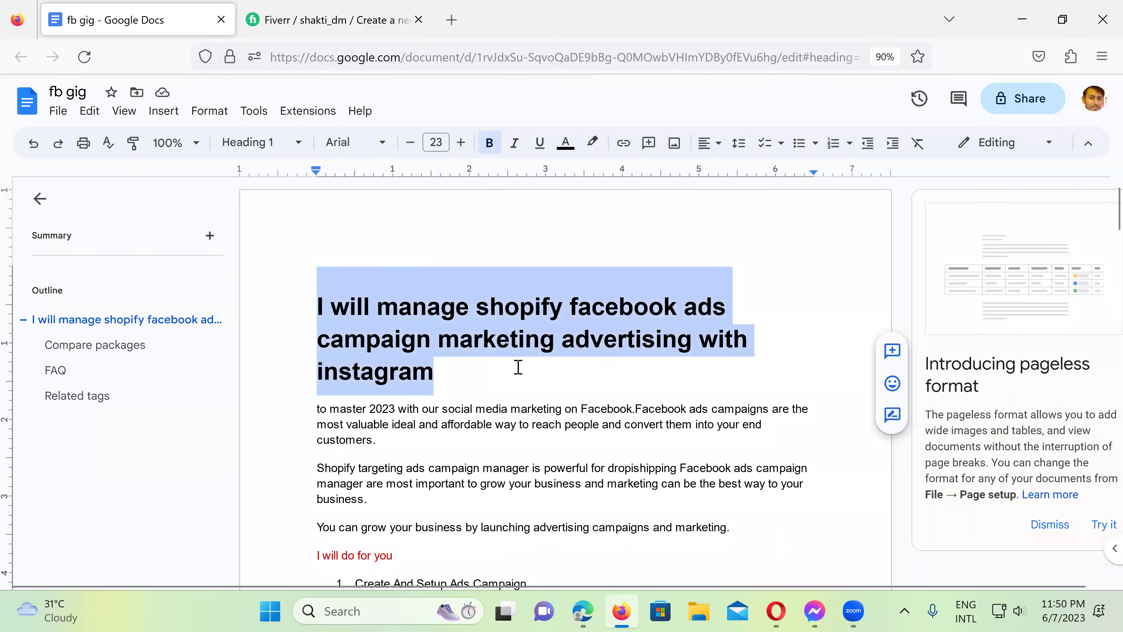
scroll(497, 407, down, 8)
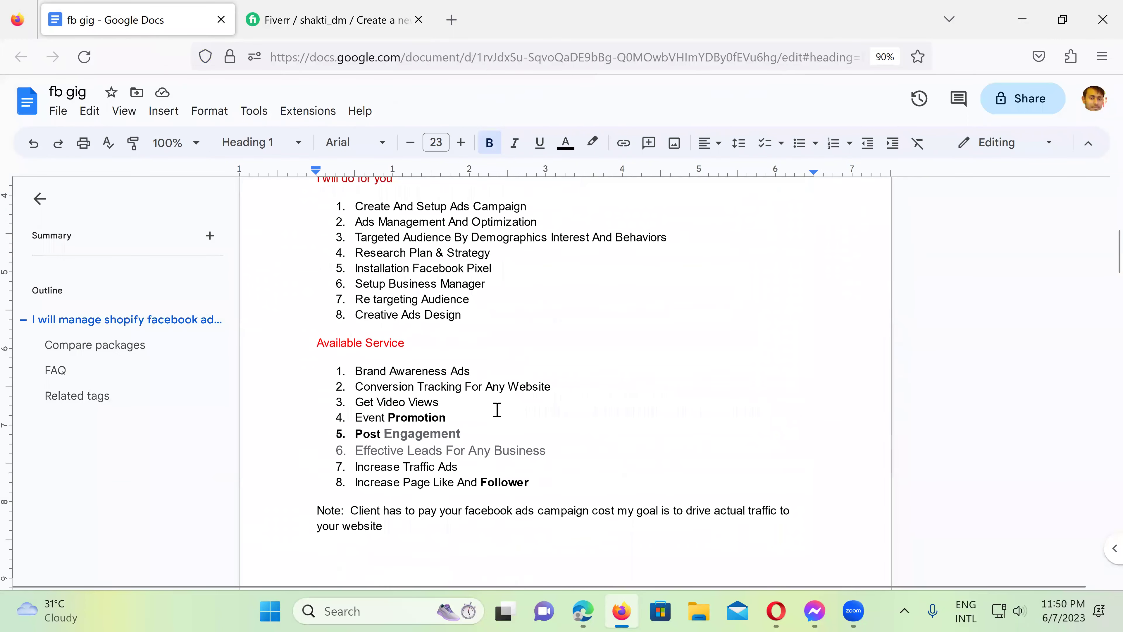
scroll(494, 425, down, 6)
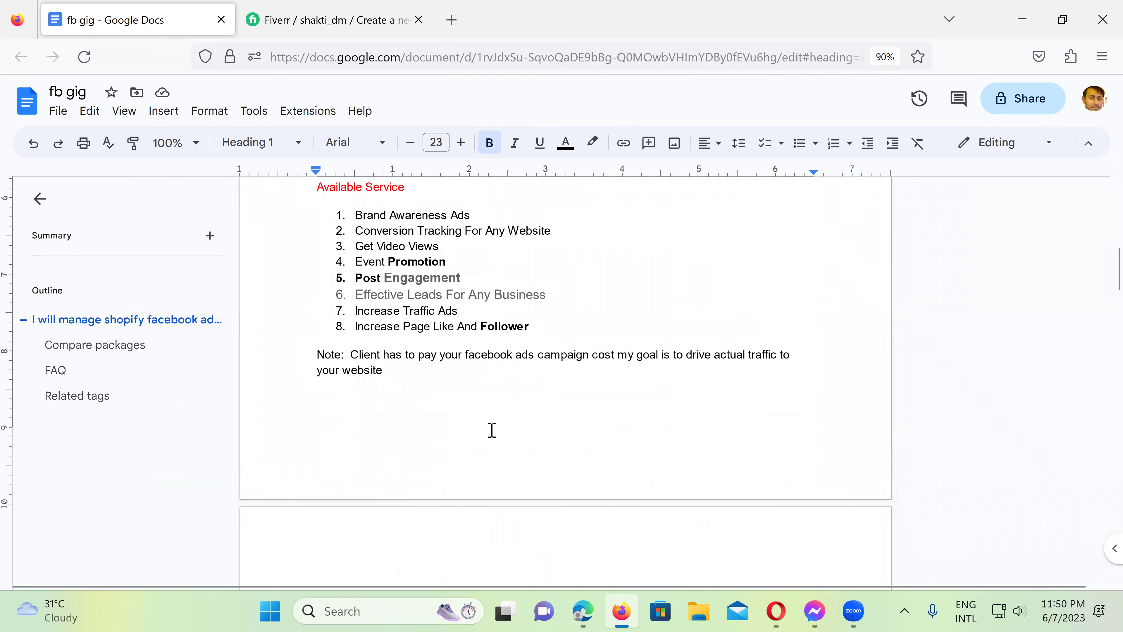
scroll(493, 428, down, 3)
scroll(492, 428, down, 6)
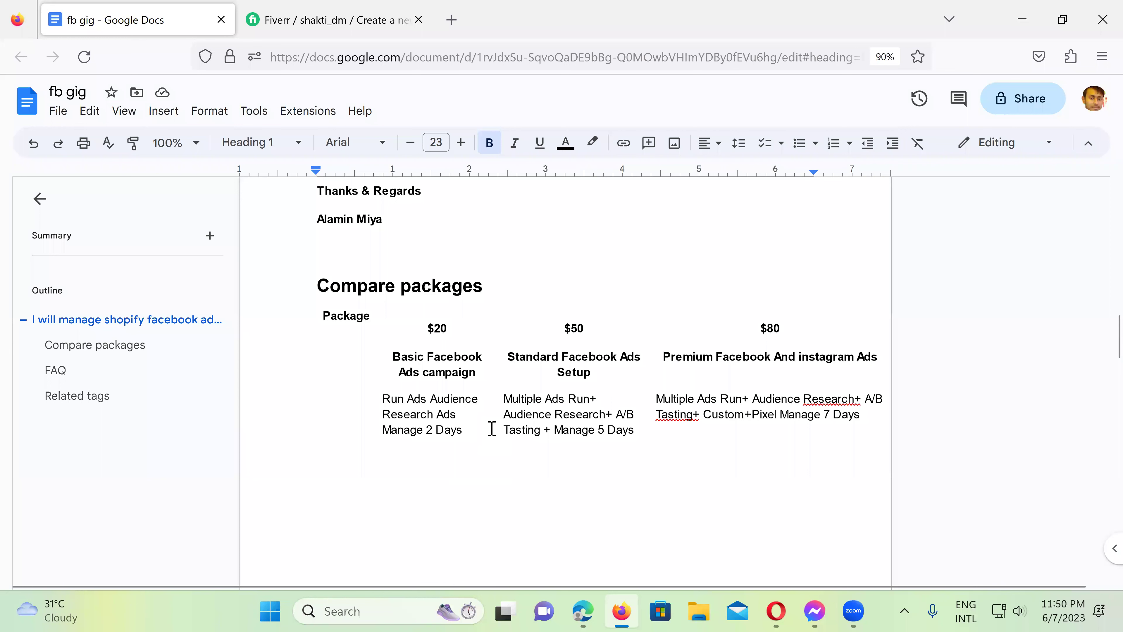
scroll(491, 428, down, 6)
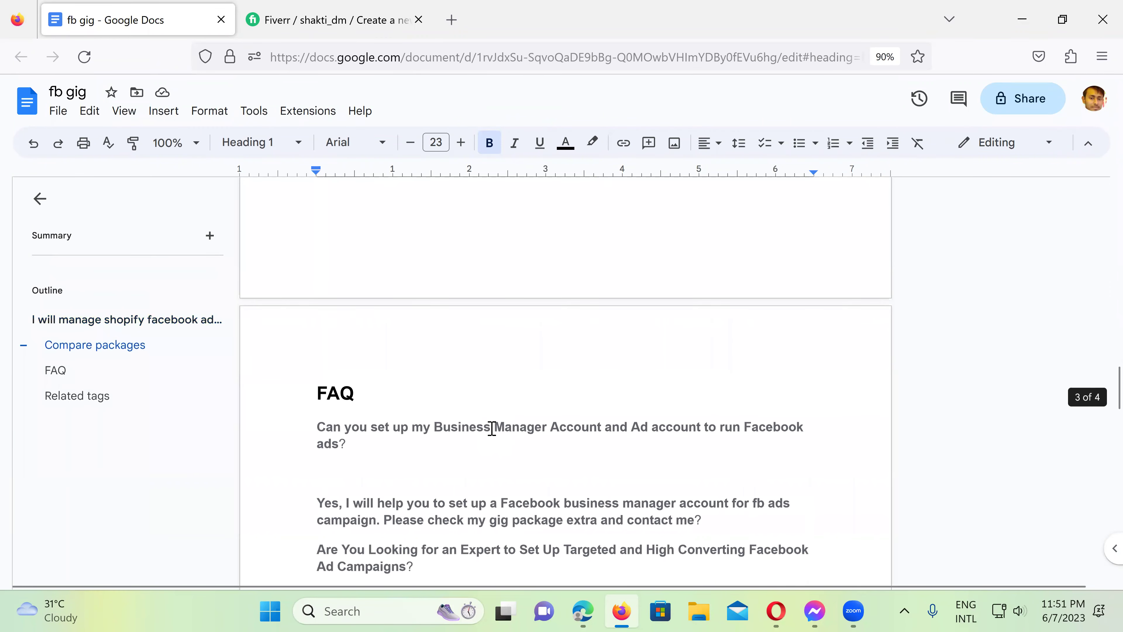
scroll(492, 428, down, 5)
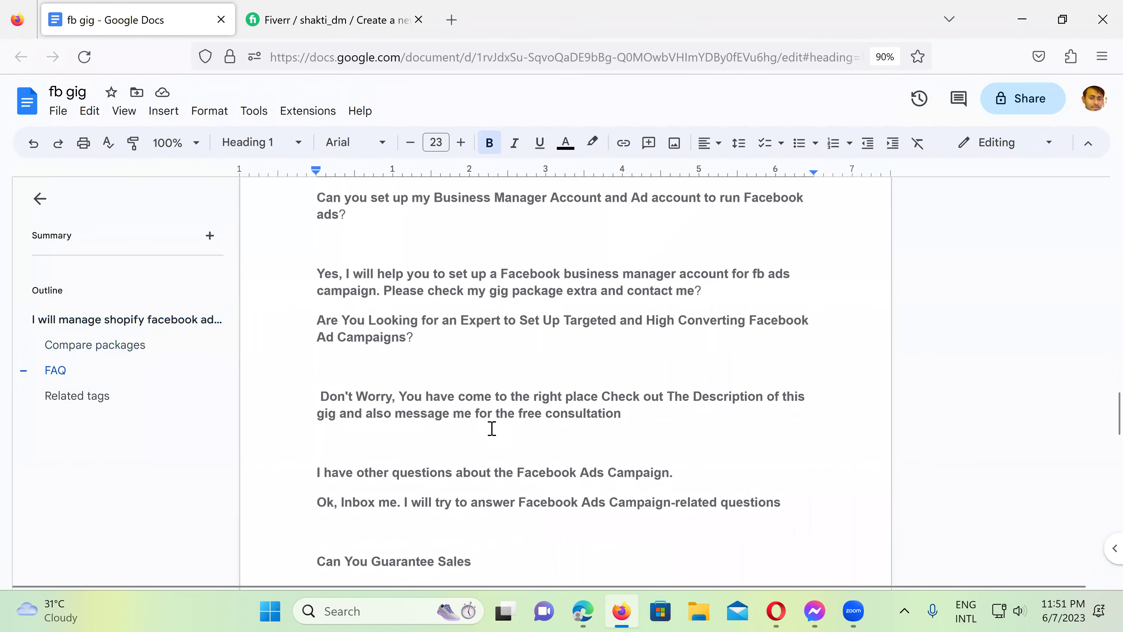
scroll(492, 429, down, 8)
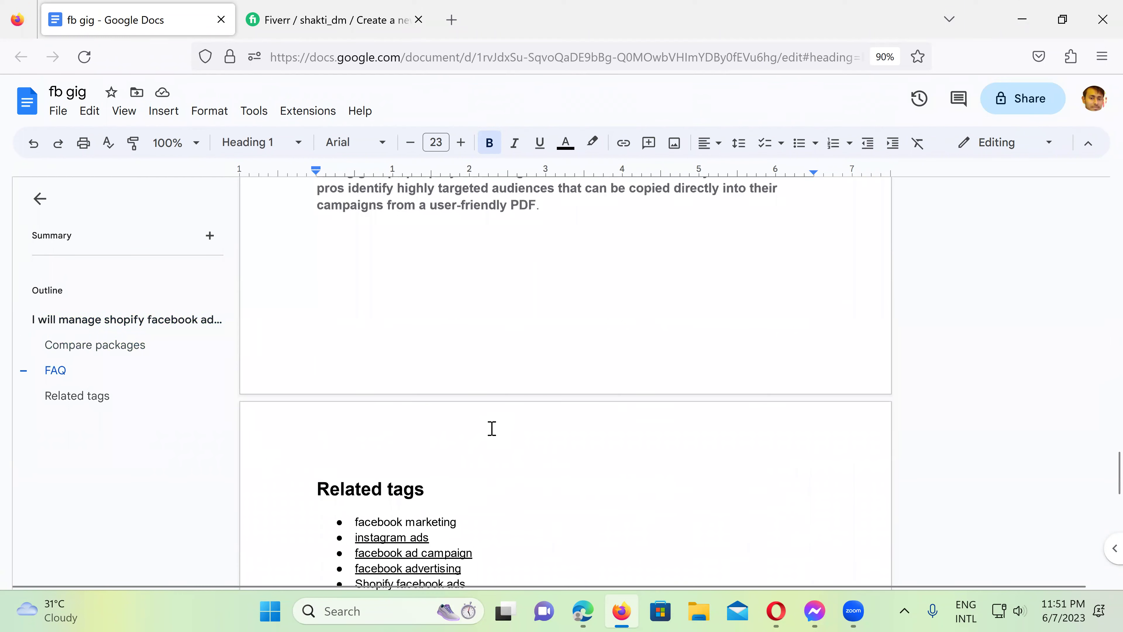
scroll(491, 428, down, 3)
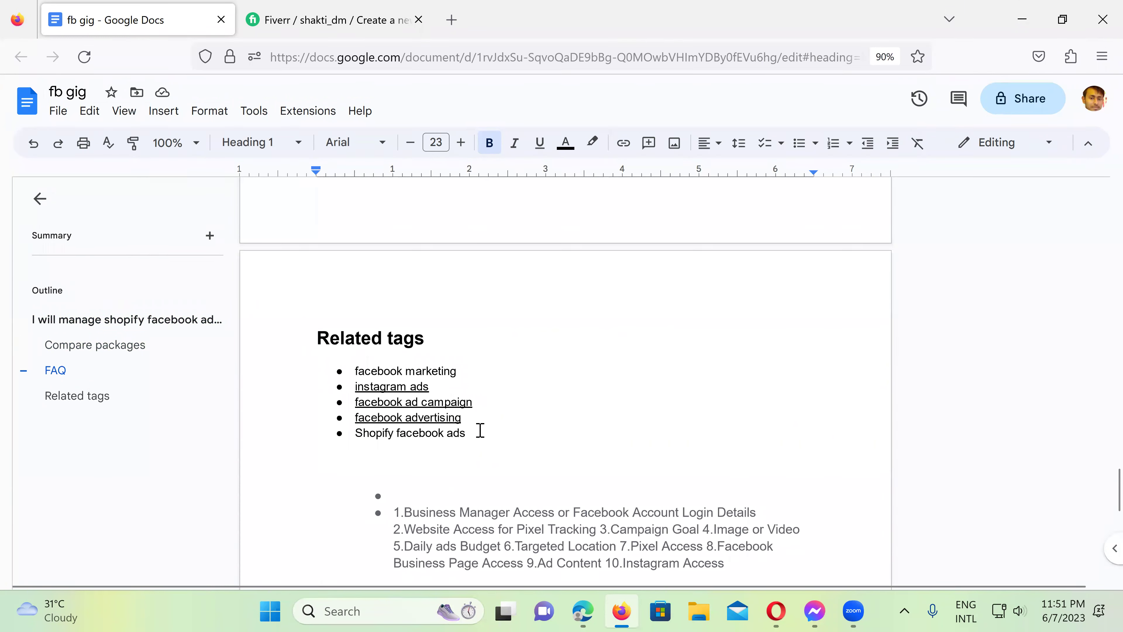
drag(457, 371, 354, 368)
key(ctrl+c)
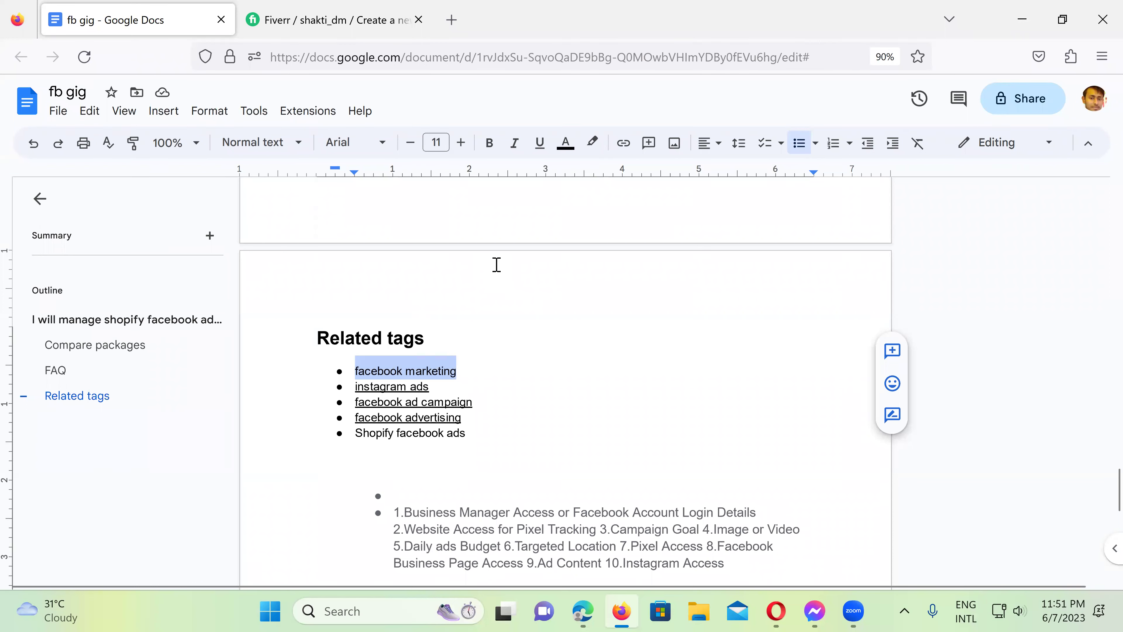
- Add "facebook marketing" and "facebook ad campaign" as positive keywords in the Fiverr gig's search tags
click(299, 28)
click(486, 201)
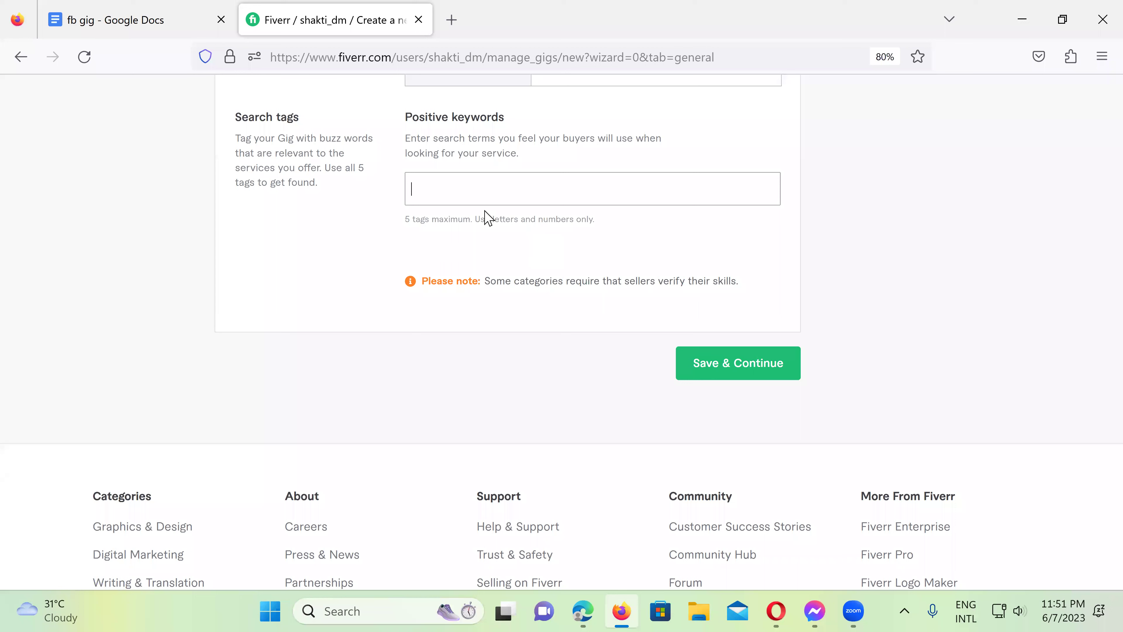
key(ctrl+v)
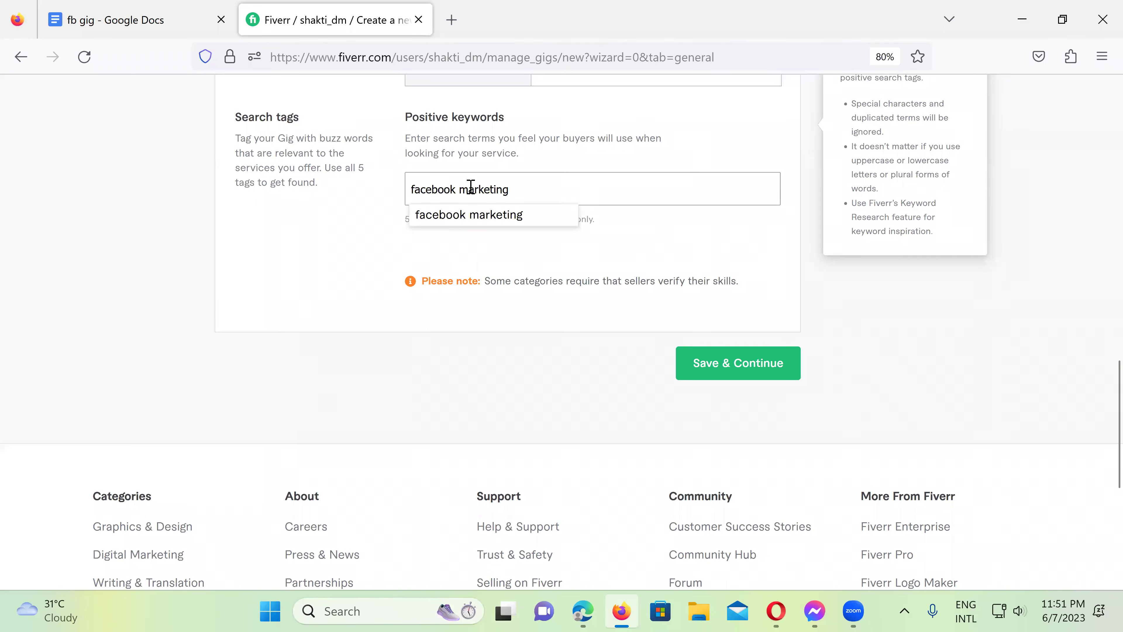
click(509, 217)
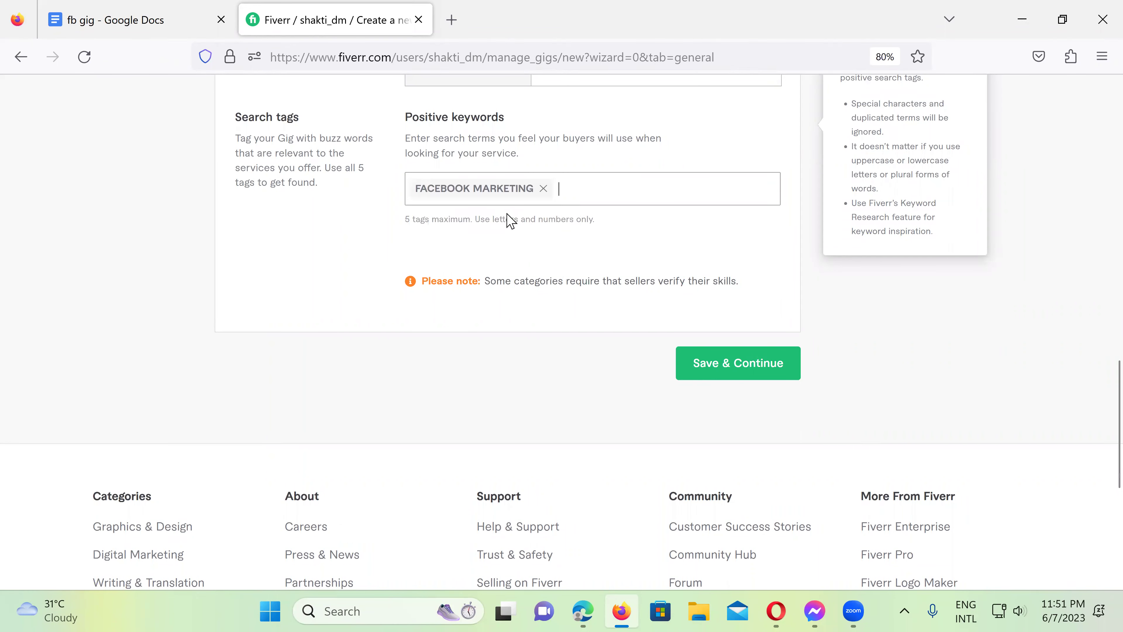
text(facebook ad campaign)
key(Return)
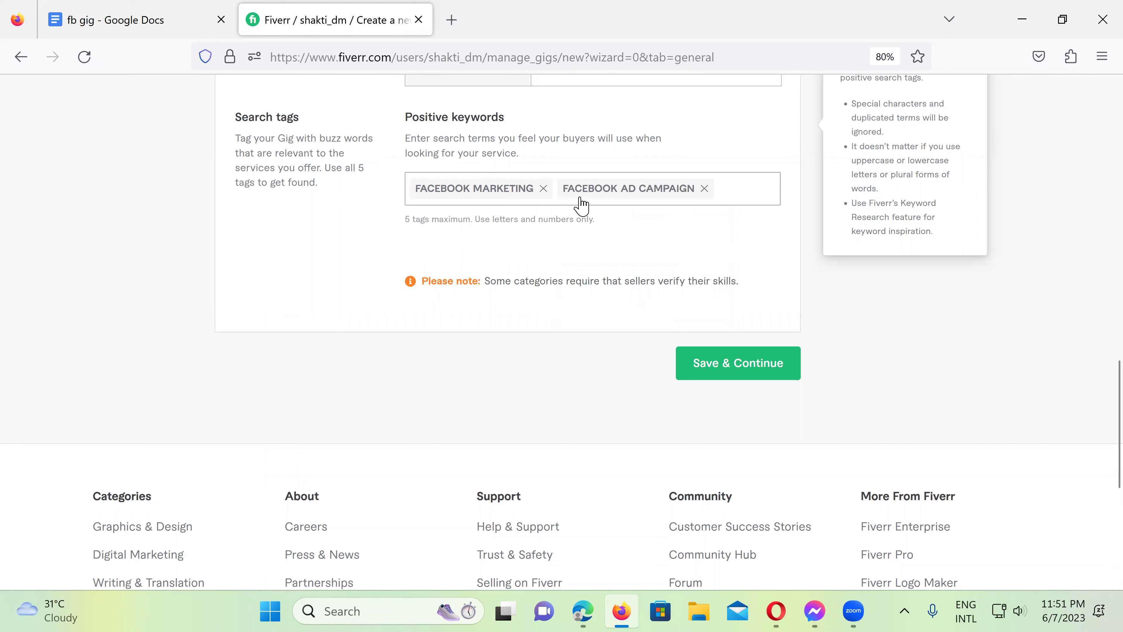
- Add the suggested keyword "facebook advertising" to the gig's search tags
text(fa)
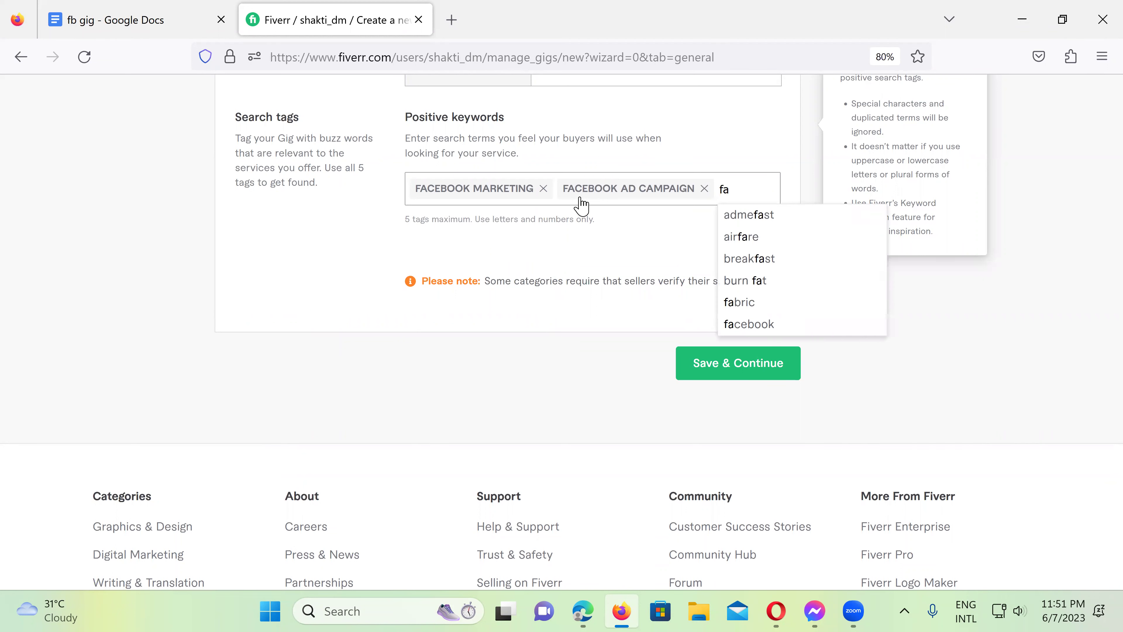
text(cebook)
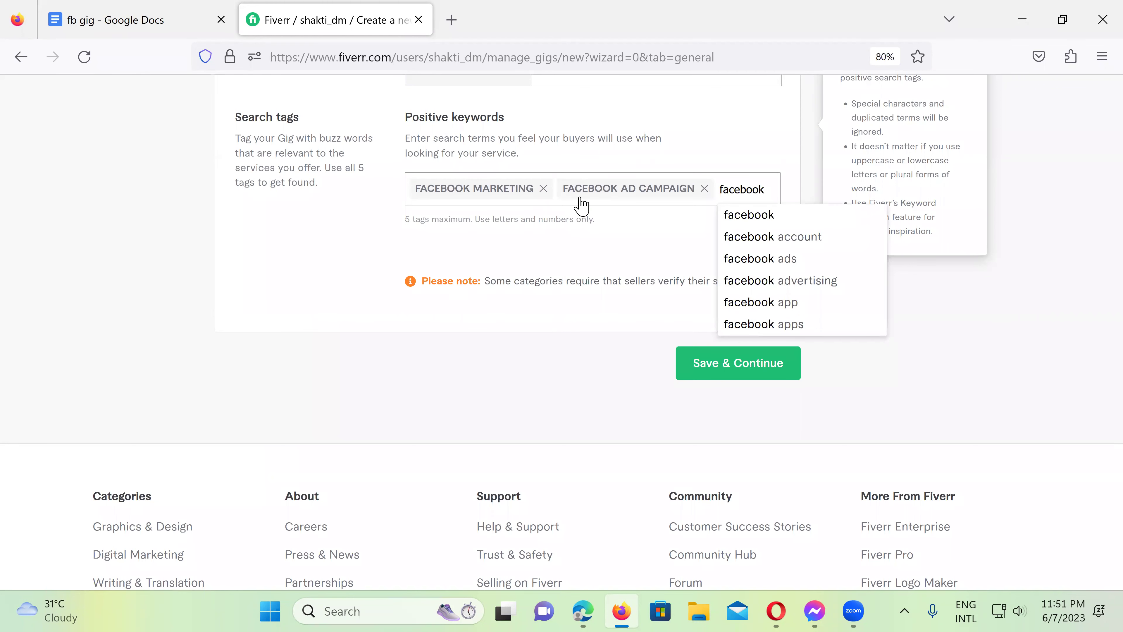
text( adve)
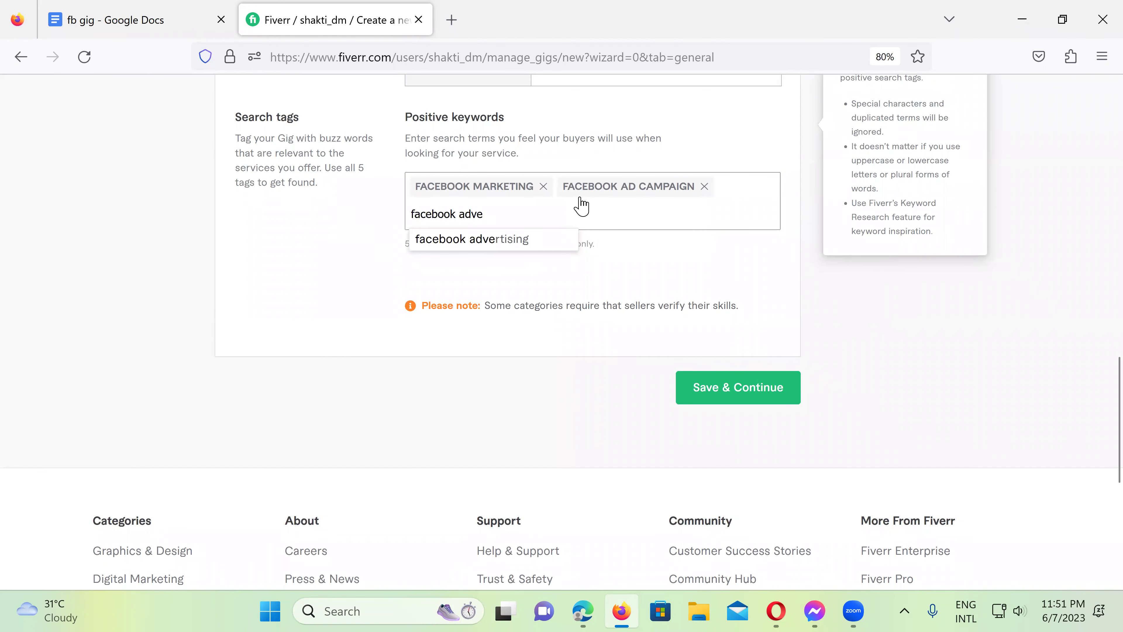
text(rtiis)
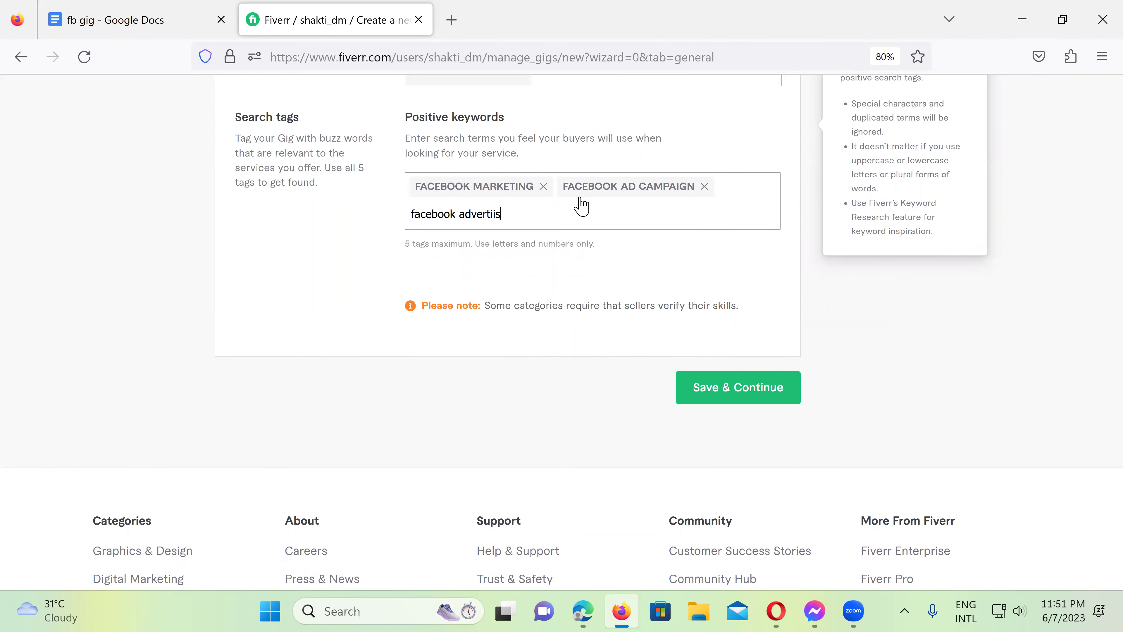
key(BackSpace)
key(BackSpace)
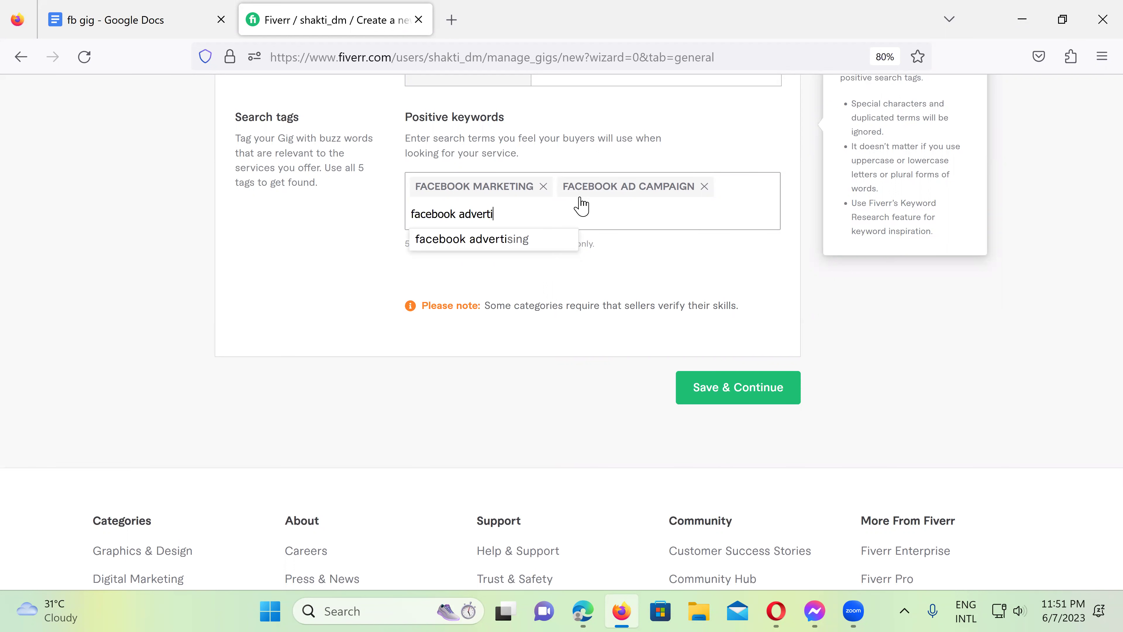
click(508, 243)
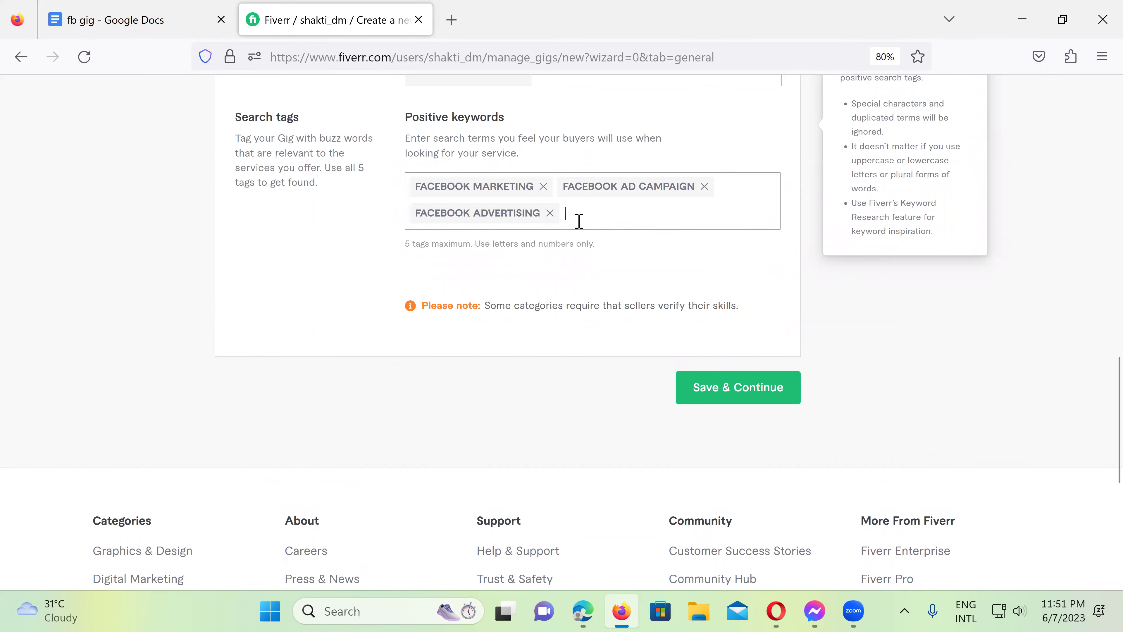
- Add "shopify facebook ads" to the gig's search tags
text(shop)
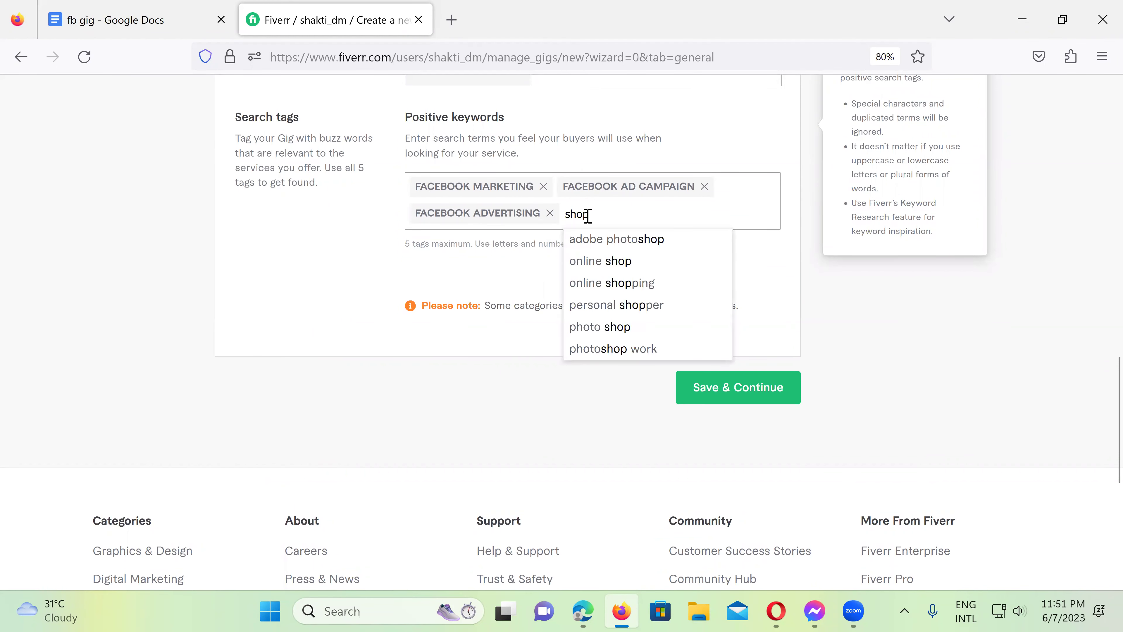
text(ify f)
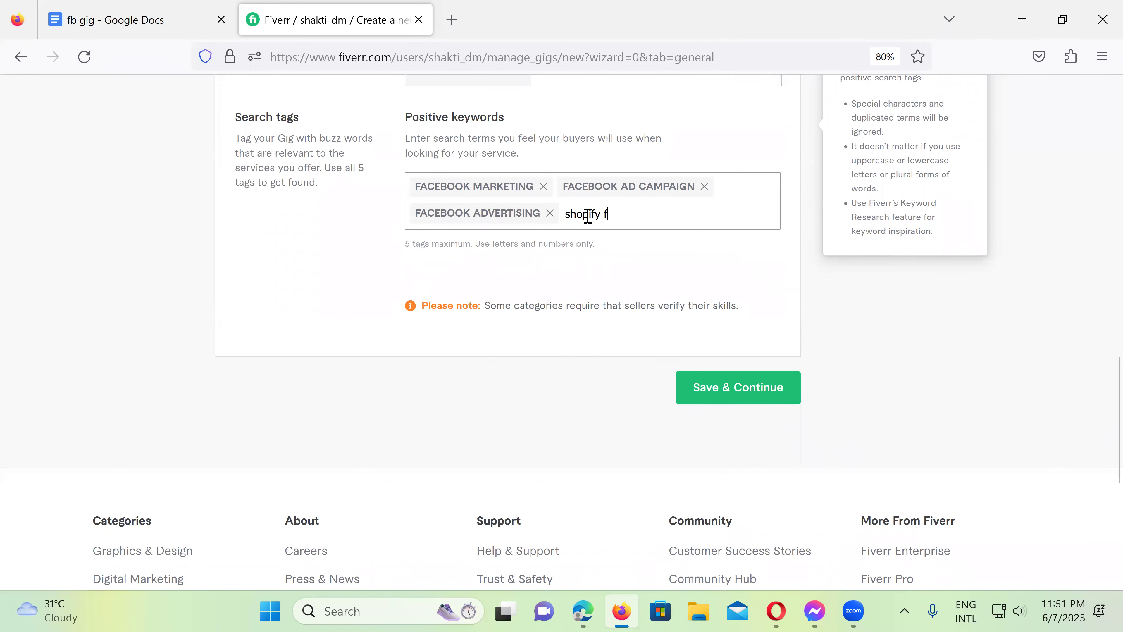
text(acebook ads)
key(Return)
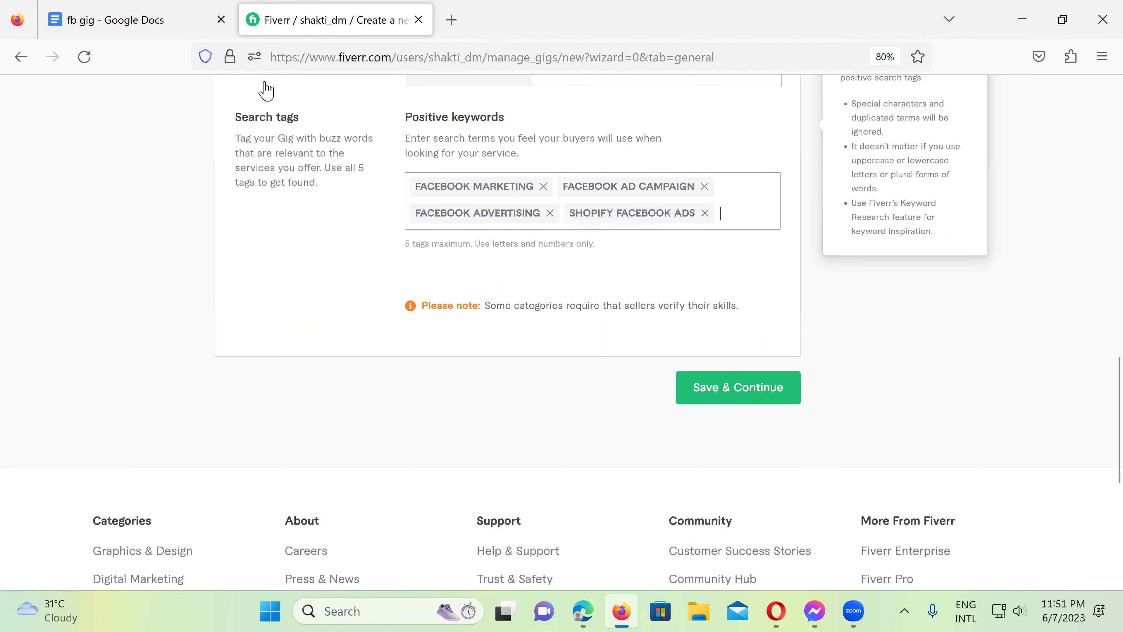
- Check the related tags in the fb gig document, add "instagram ads" as the last search tag, and save the overview to continue to Pricing
click(153, 26)
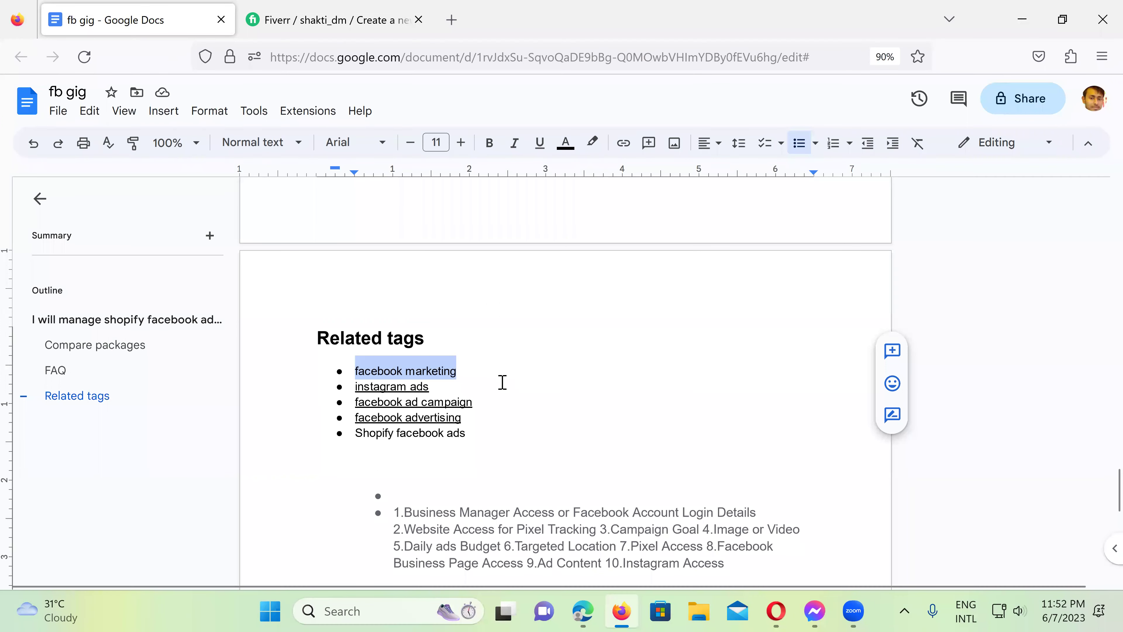
click(371, 26)
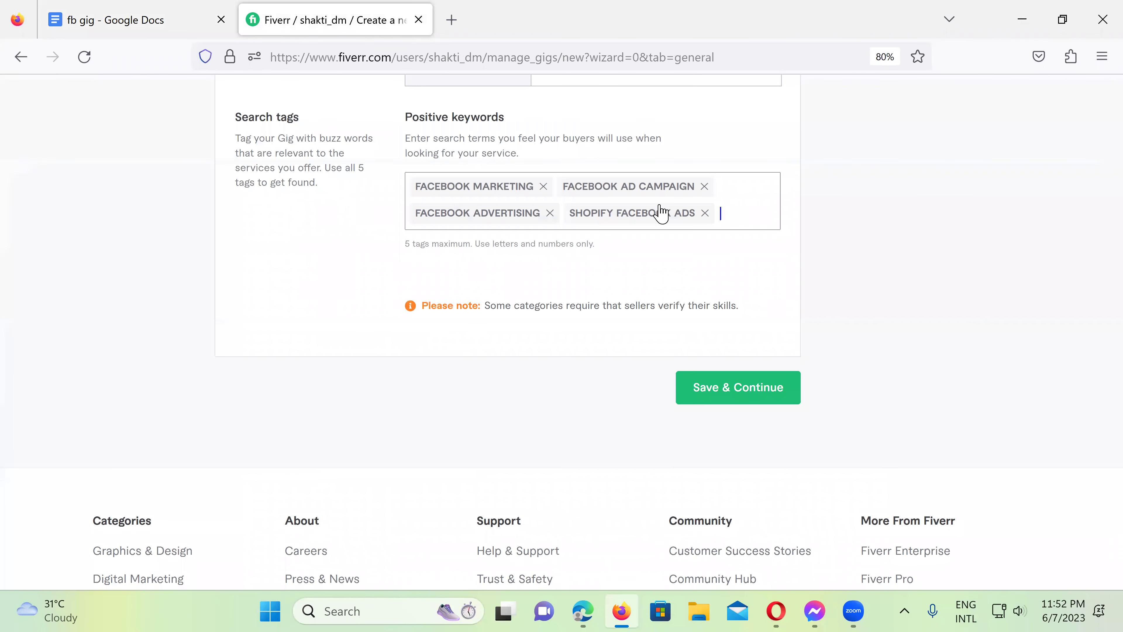
text(ins)
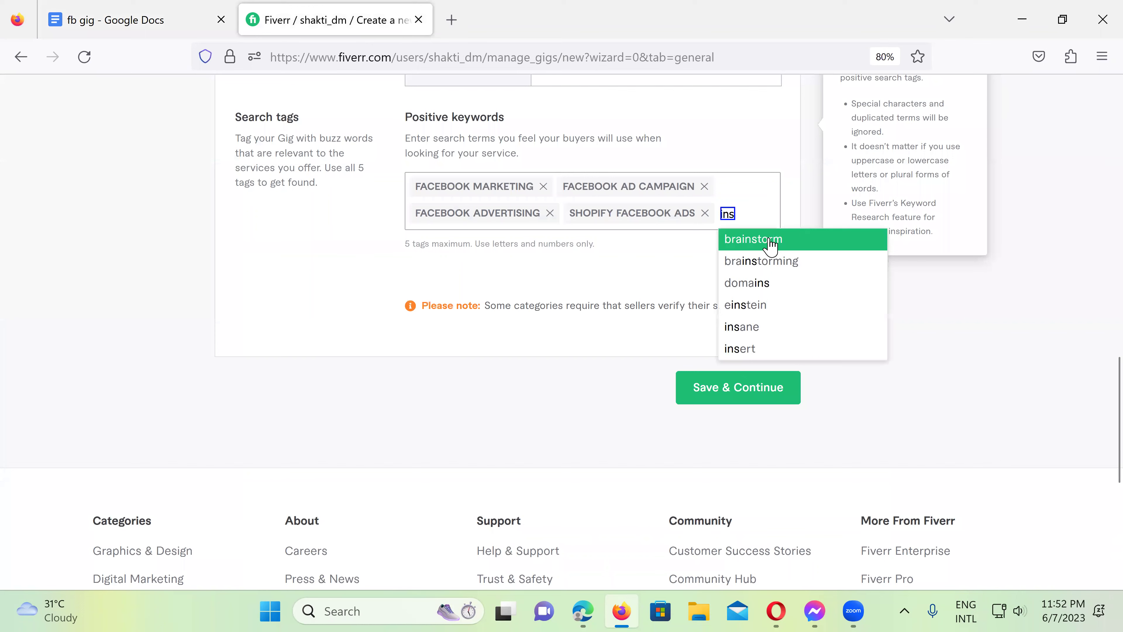
text(tagram ads)
key(Return)
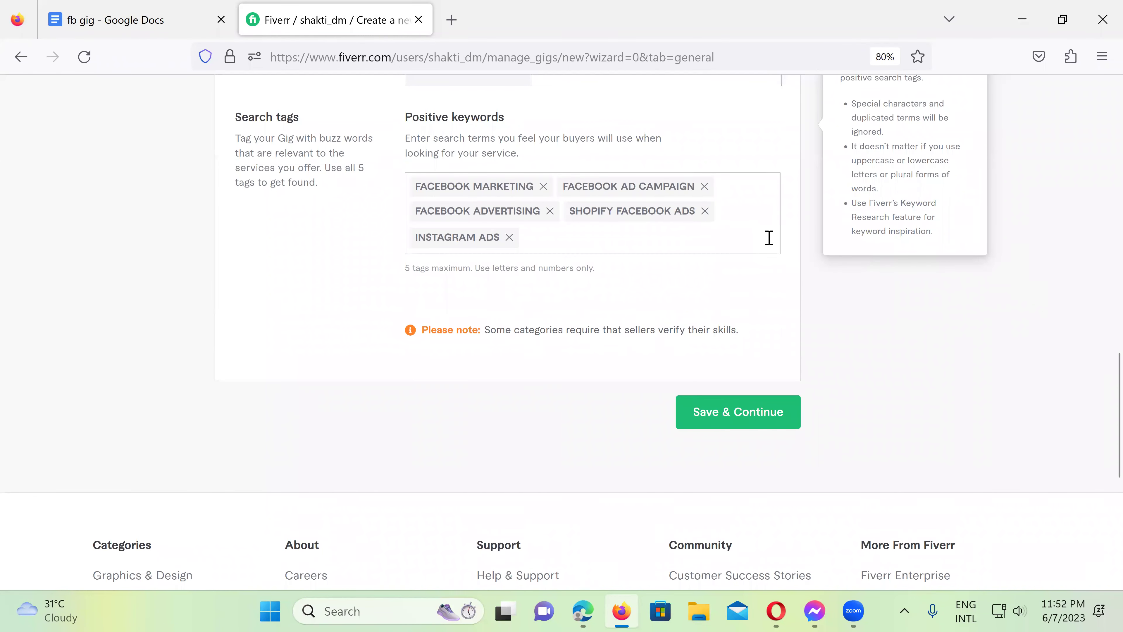
click(724, 411)
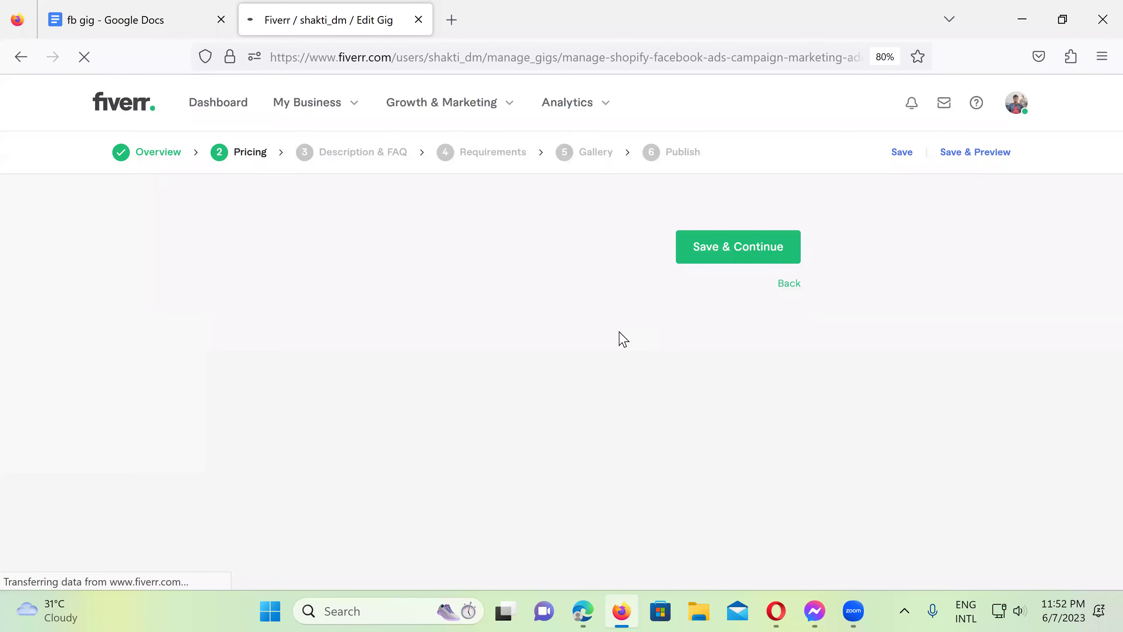
- In the fb gig document's Compare packages table, insert plus signs after "Audience" and "Run Ads" in the $20 package description
click(160, 29)
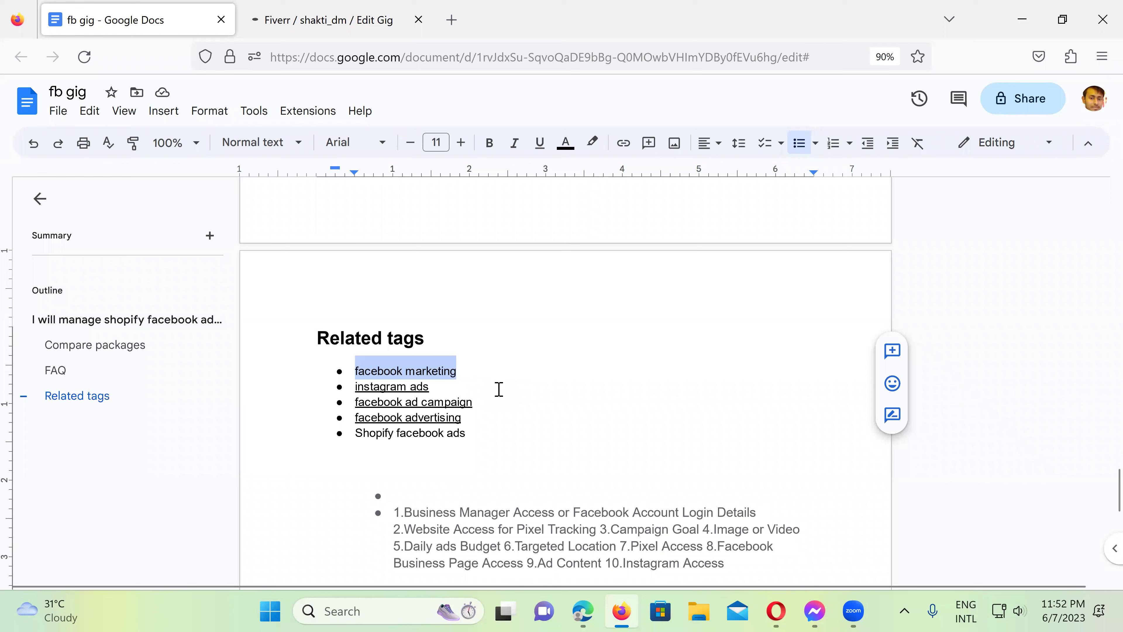
scroll(498, 389, up, 15)
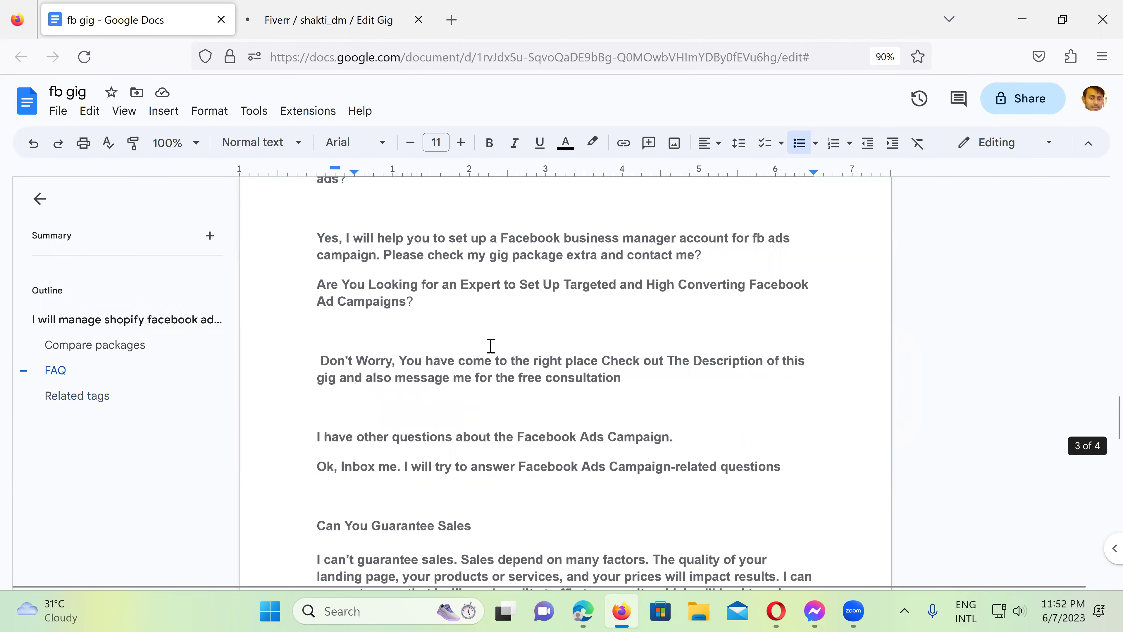
scroll(478, 365, up, 5)
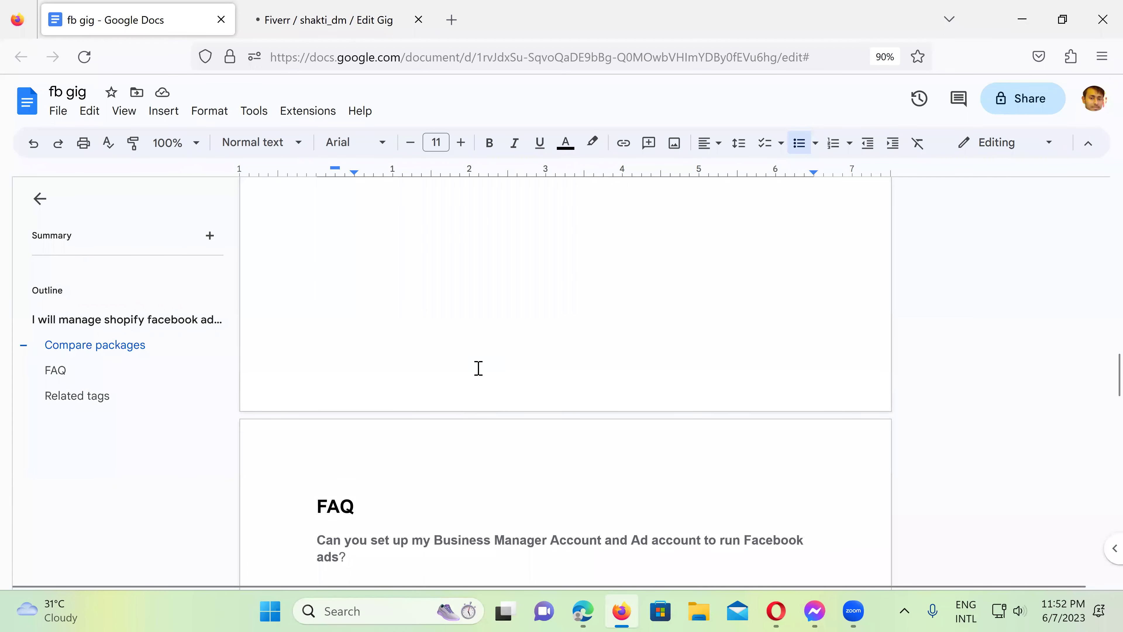
scroll(479, 371, up, 10)
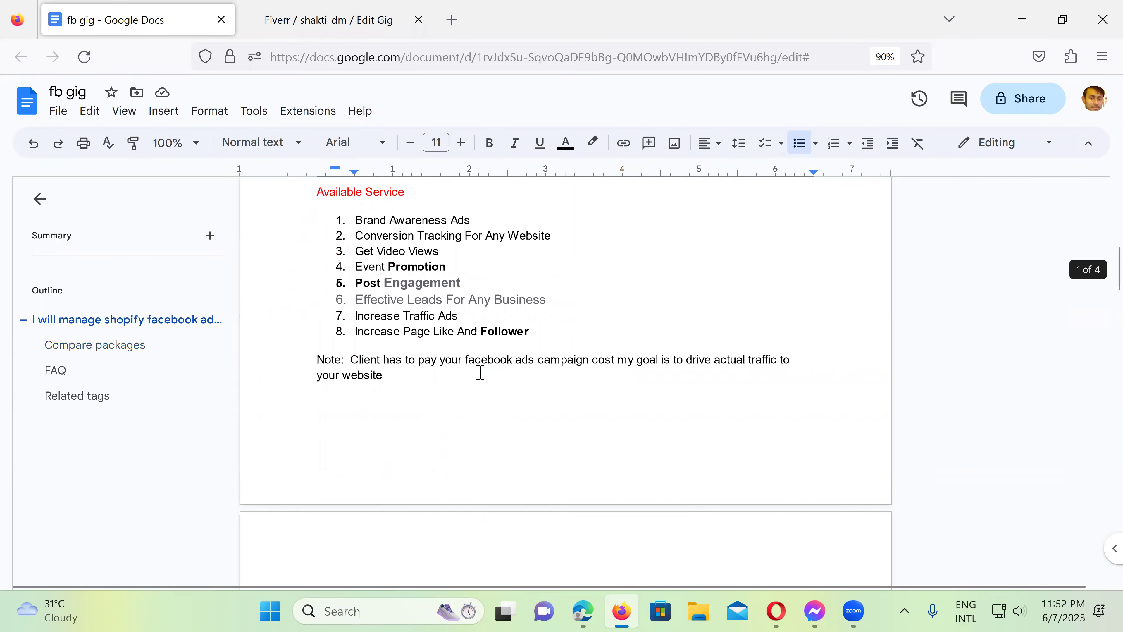
scroll(484, 374, down, 3)
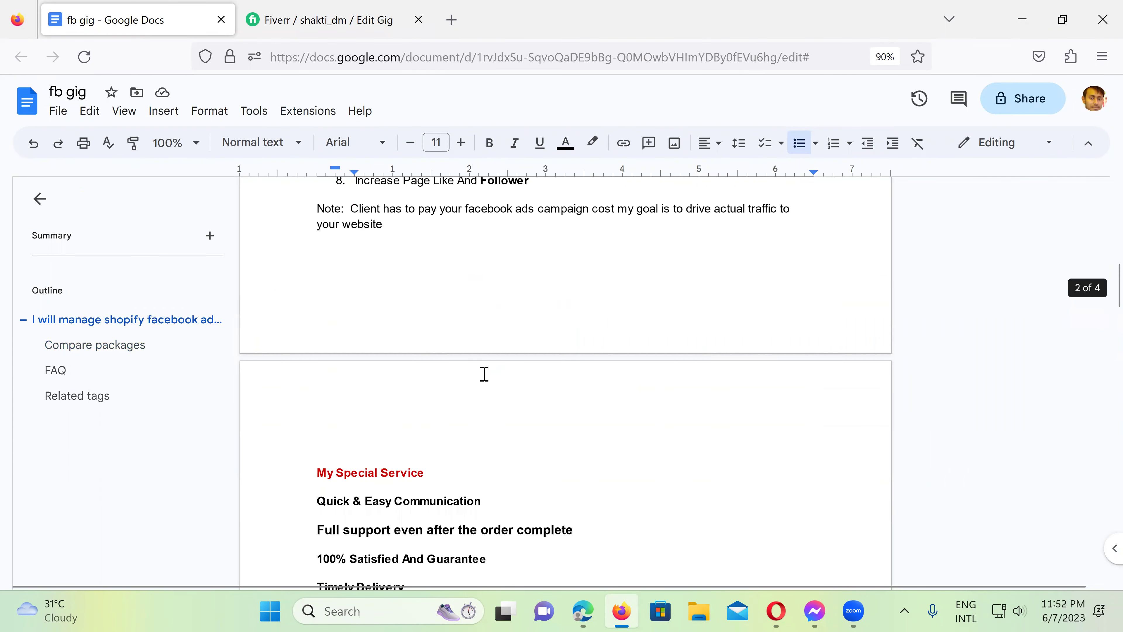
scroll(498, 396, down, 2)
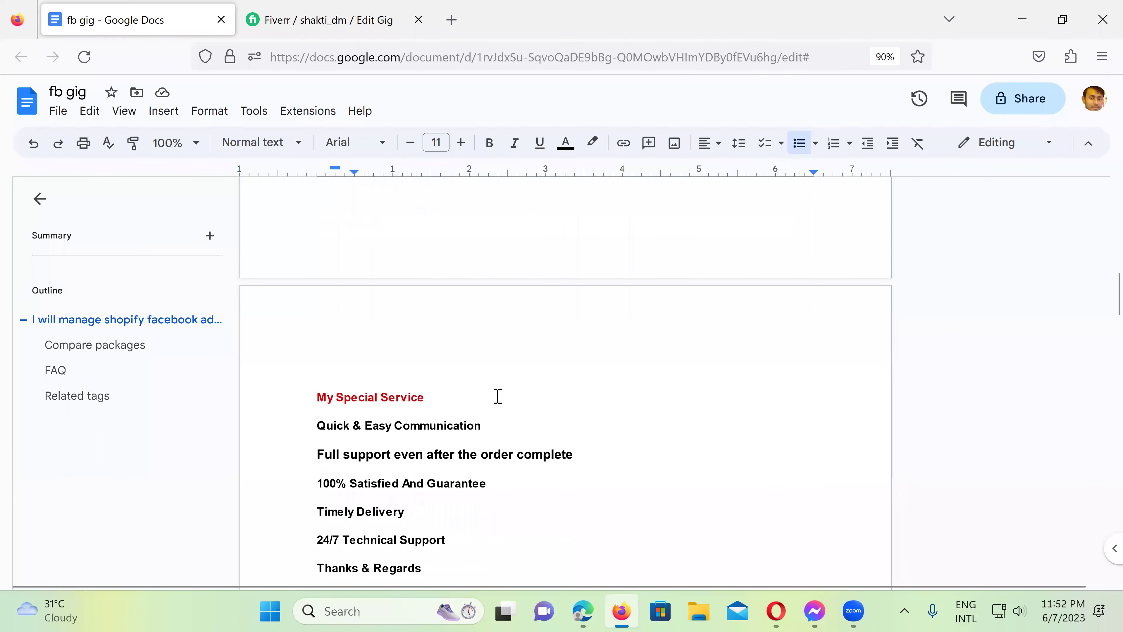
scroll(498, 396, down, 3)
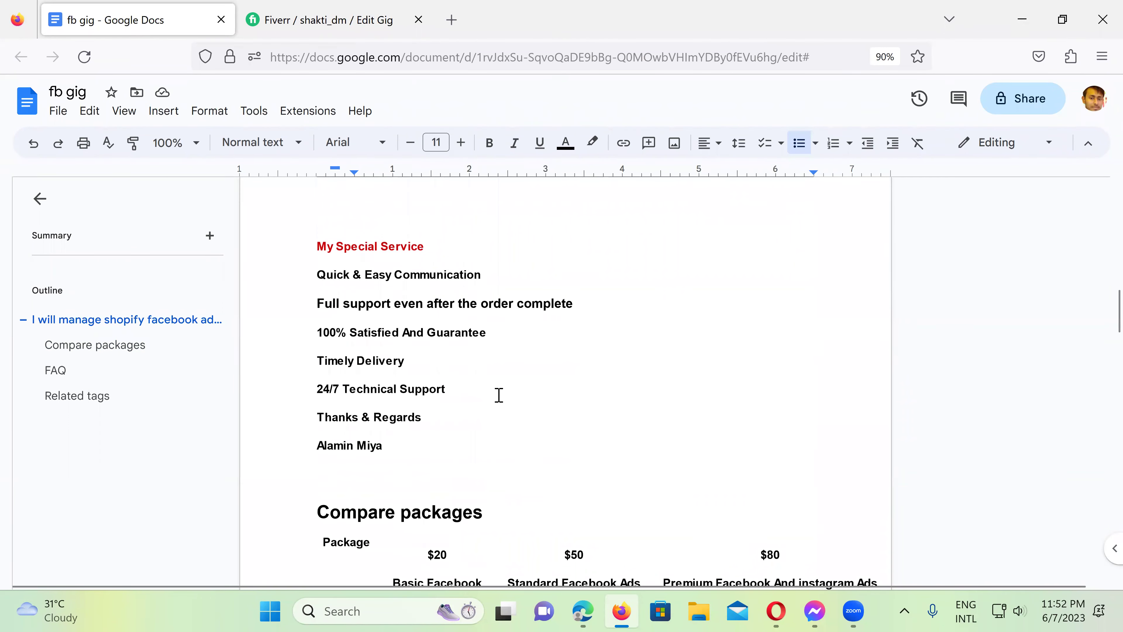
scroll(498, 395, down, 3)
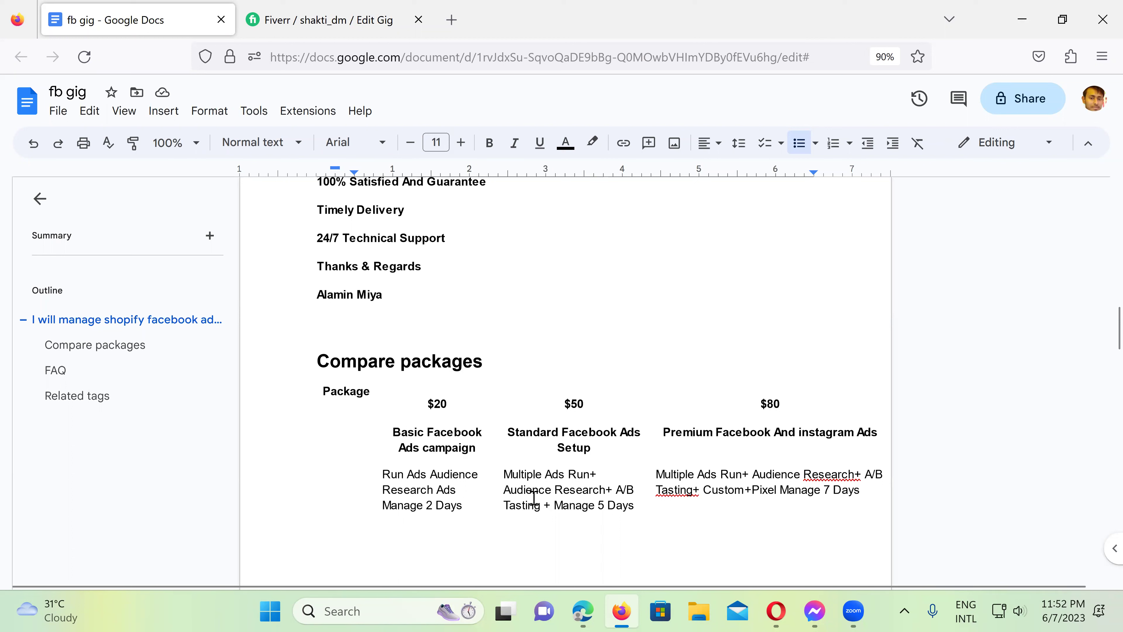
click(547, 508)
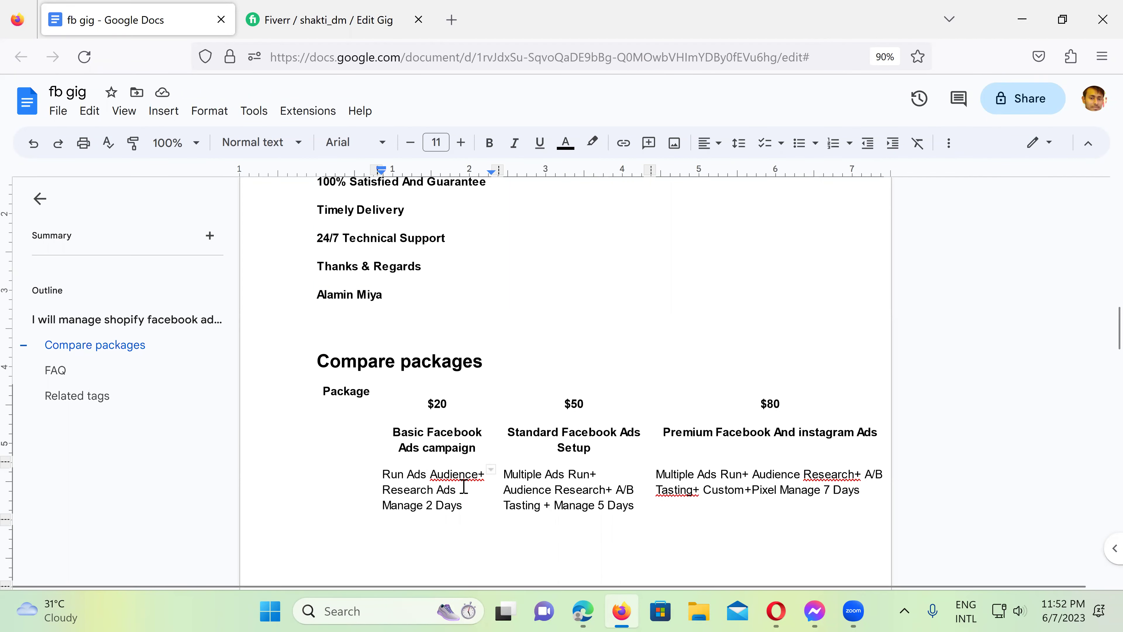
text(+)
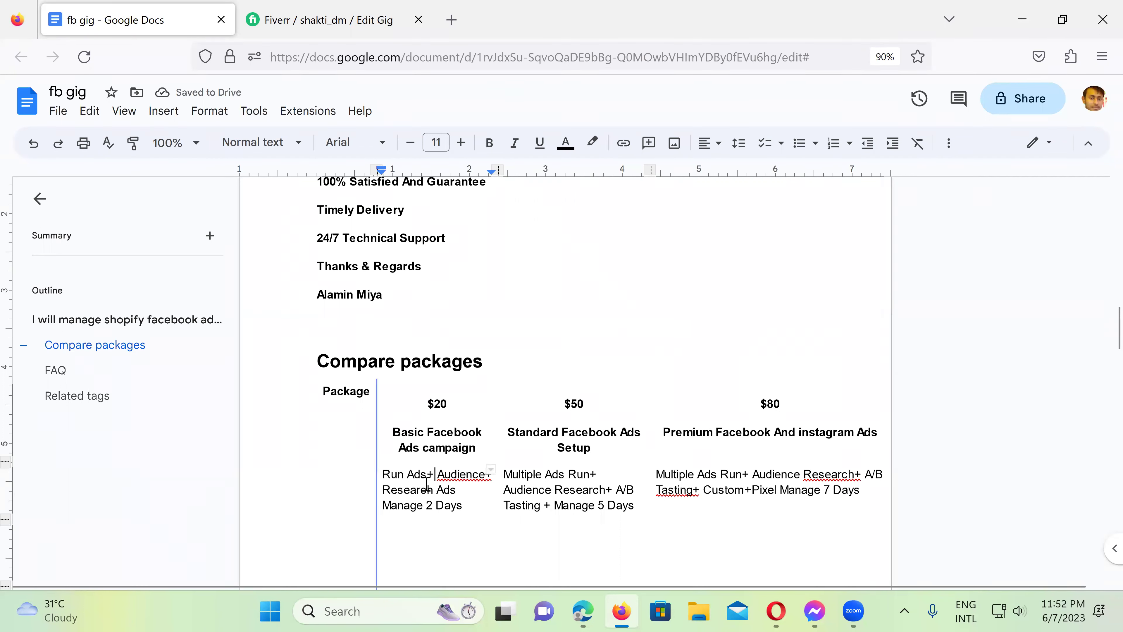
- Insert a "1" directly before "Run Ads" in the $20 package description
click(376, 489)
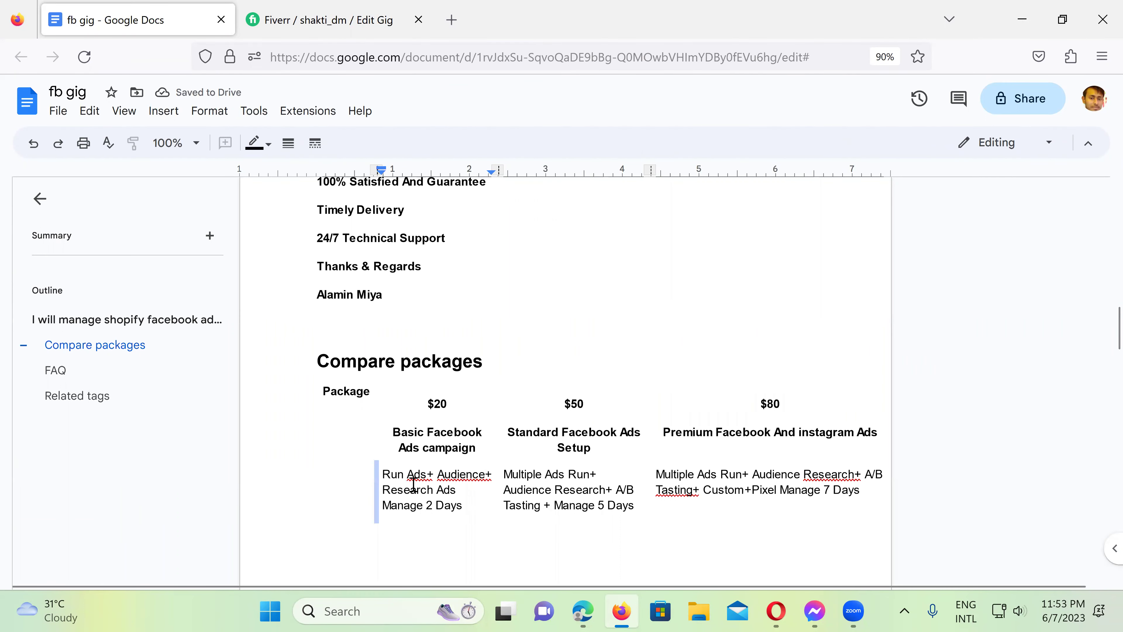
click(380, 461)
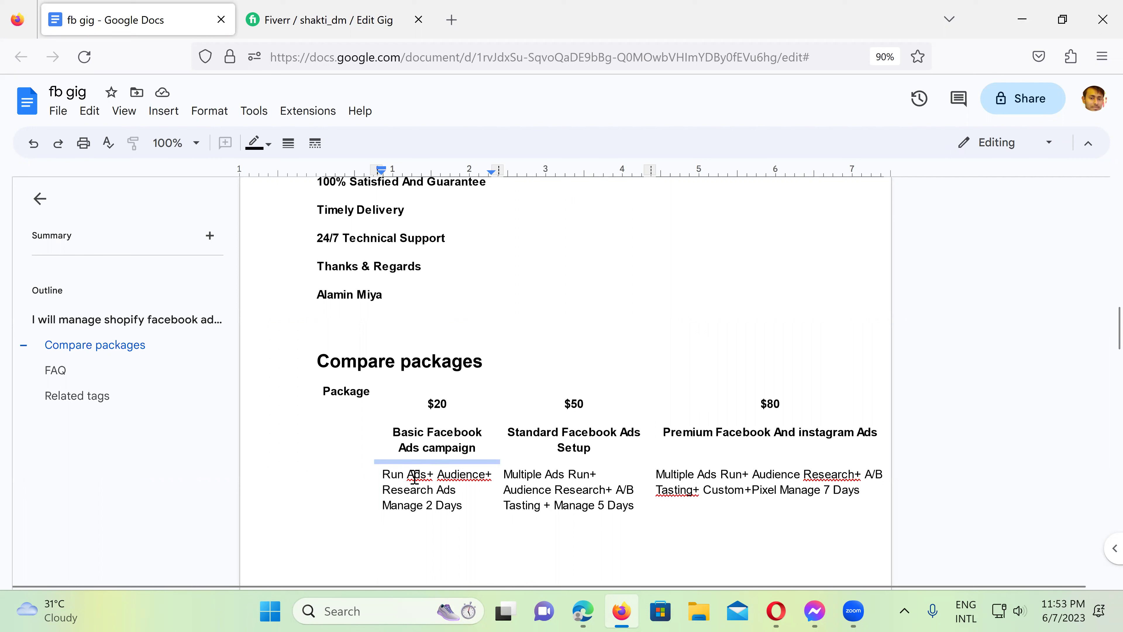
click(384, 473)
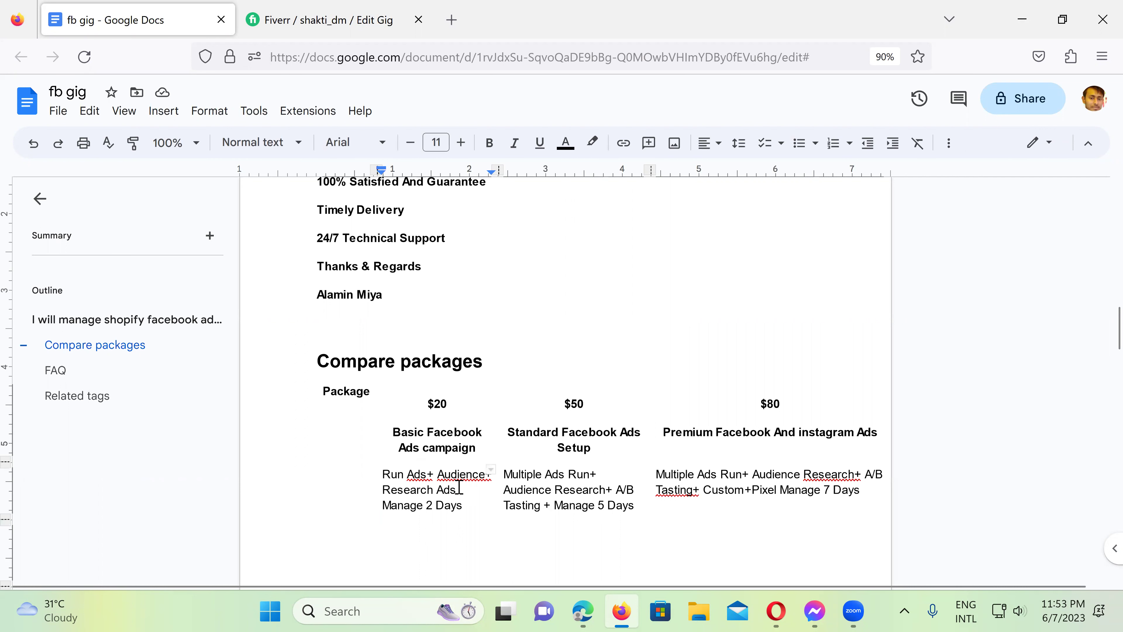
text(1)
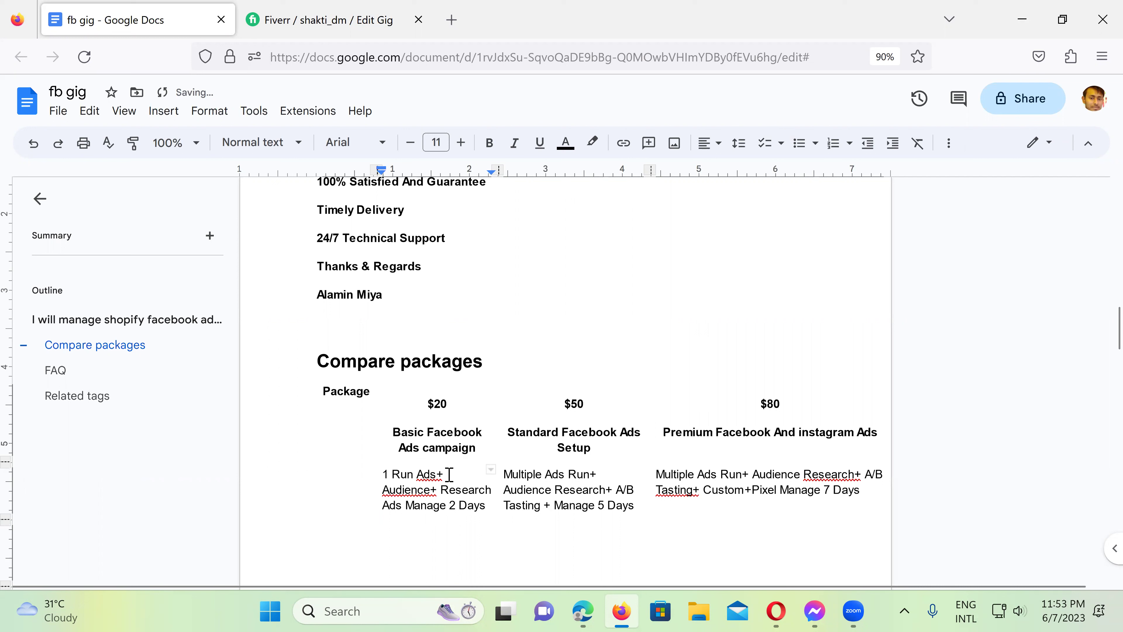
key(BackSpace)
- Remove the plus sign after "Audience" in the $20 package description
click(438, 490)
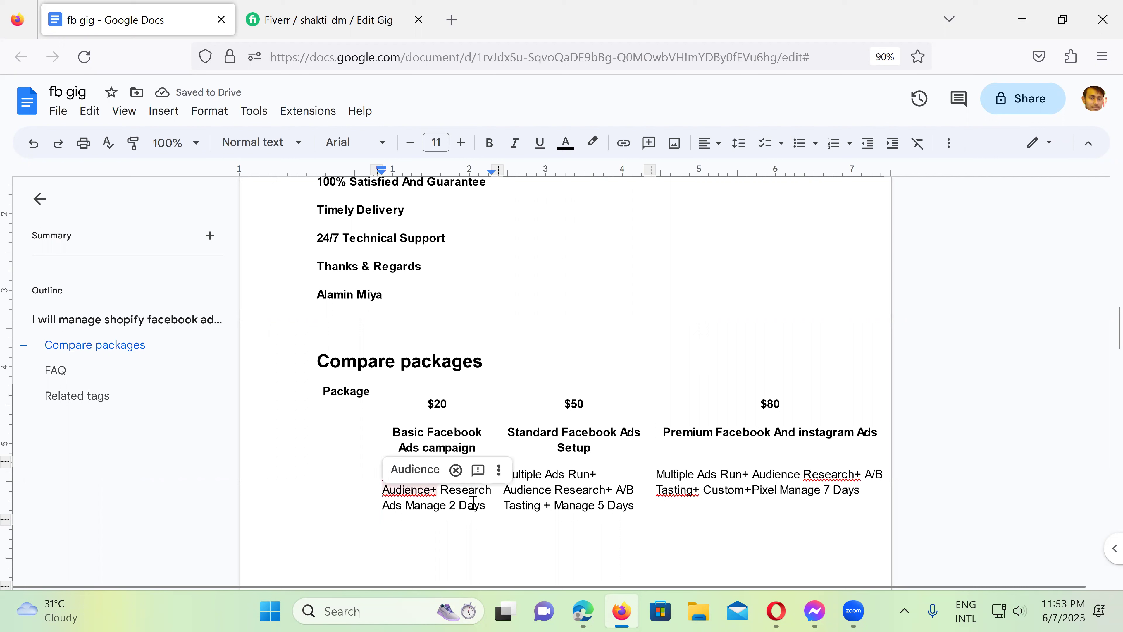
key(BackSpace)
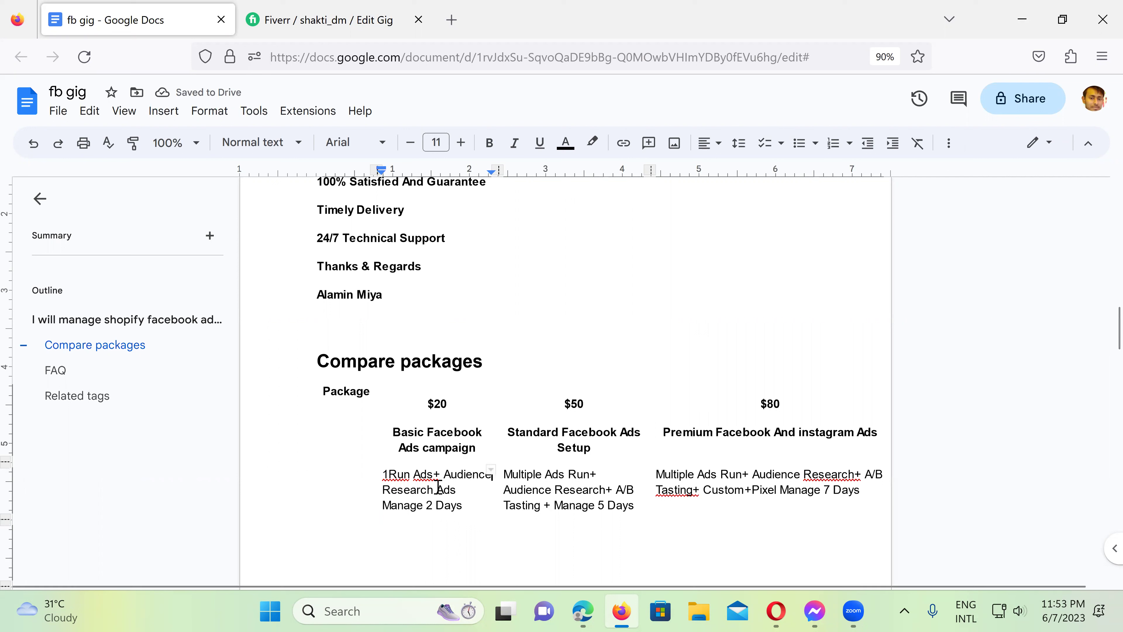
click(458, 488)
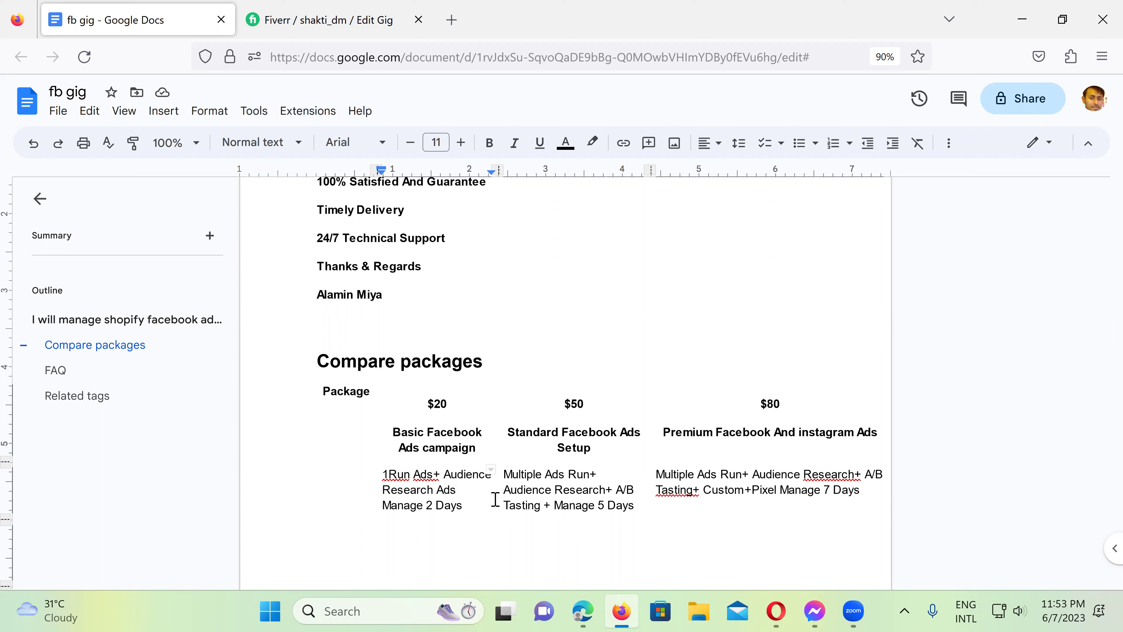
- In the $20 package description, replace "Ads" after "Research" with a plus sign set off by a space
key(BackSpace)
key(BackSpace)
key(BackSpace)
key(BackSpace)
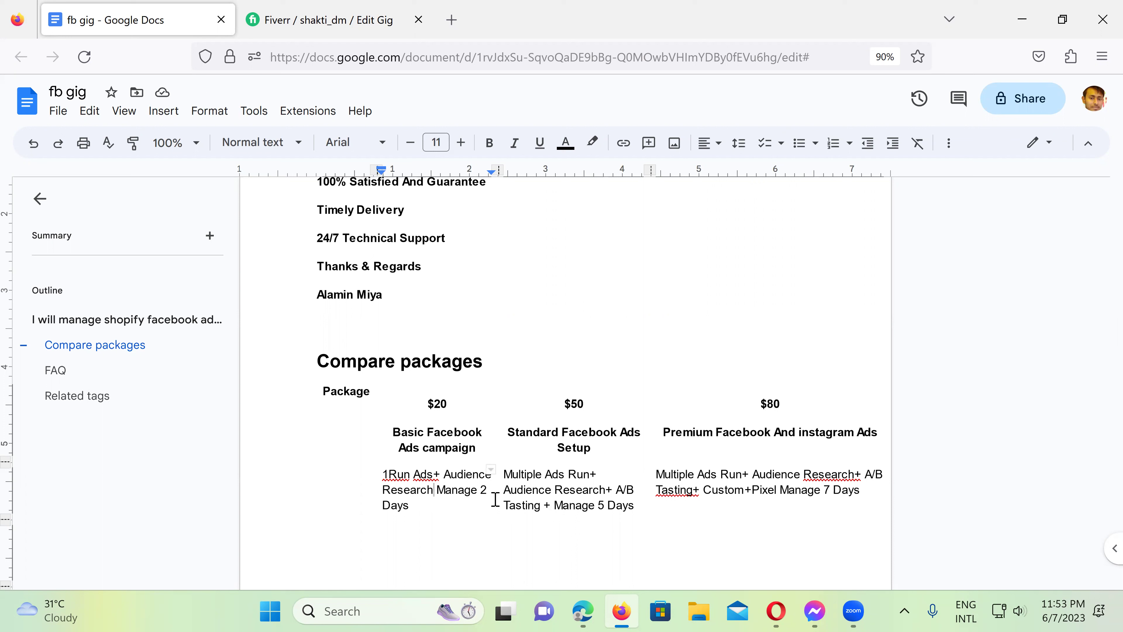
text(+)
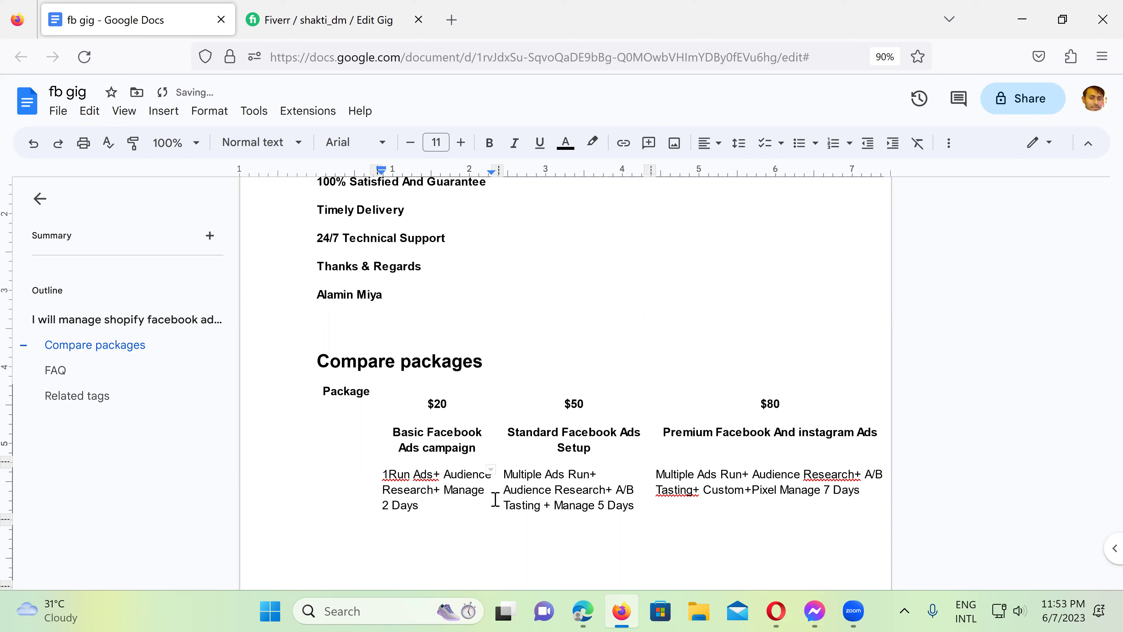
key(Left)
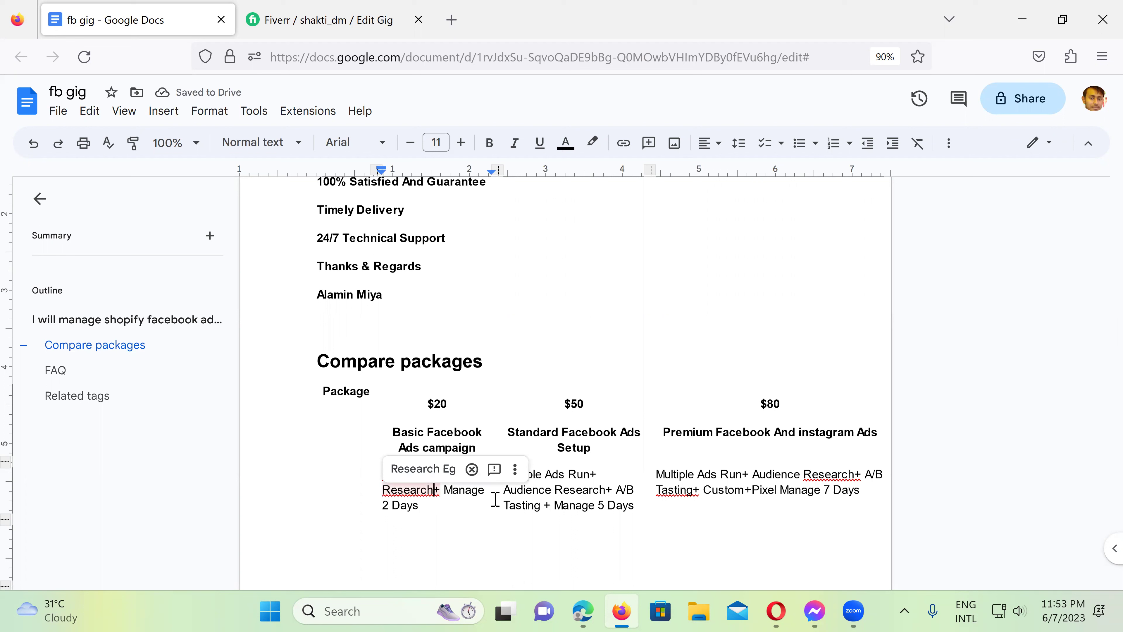
- Copy the complete $20 package description from the Compare packages table
click(428, 506)
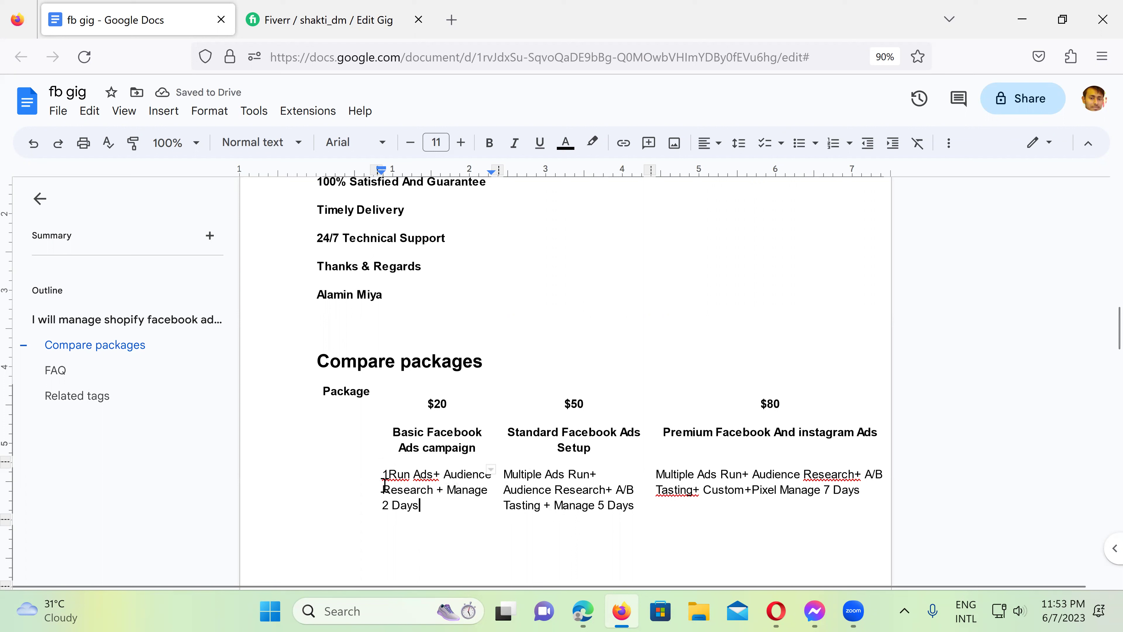
click(376, 473)
drag(375, 473, 374, 471)
key(ctrl+c)
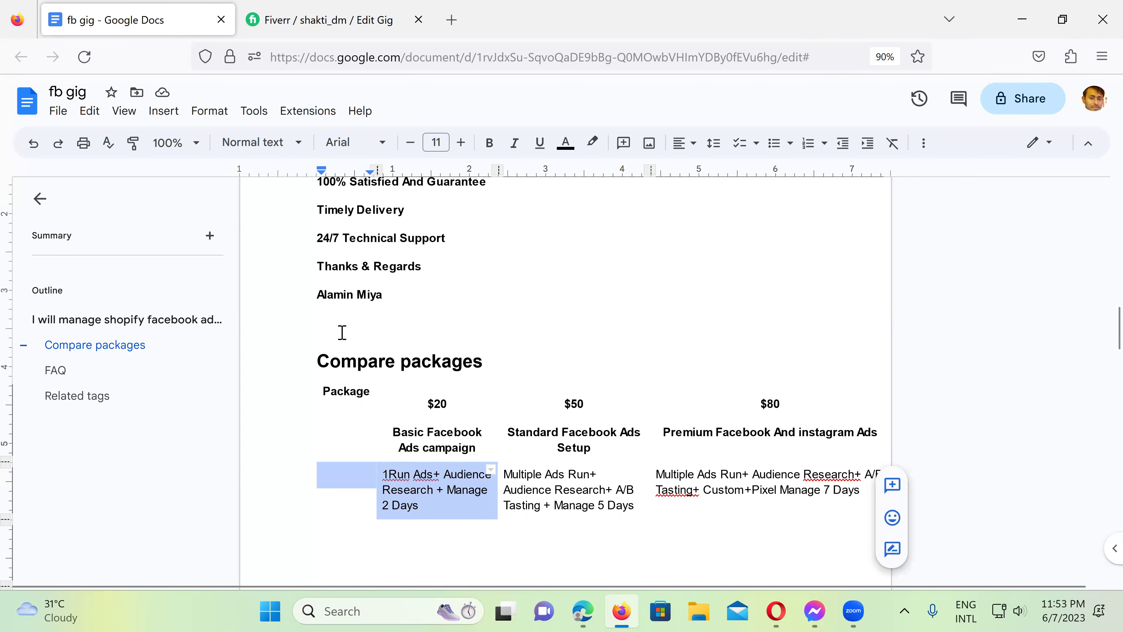
- Switch to the Fiverr gig's Pricing page, reload it, and go through the stock media guide until it closes
click(312, 20)
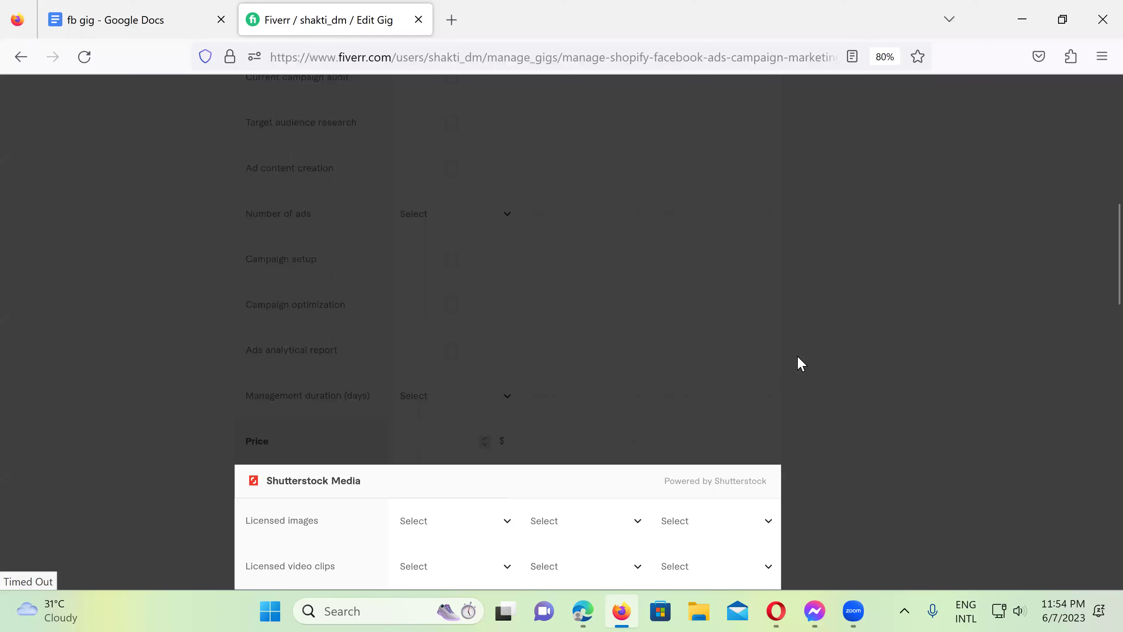
scroll(804, 366, up, 10)
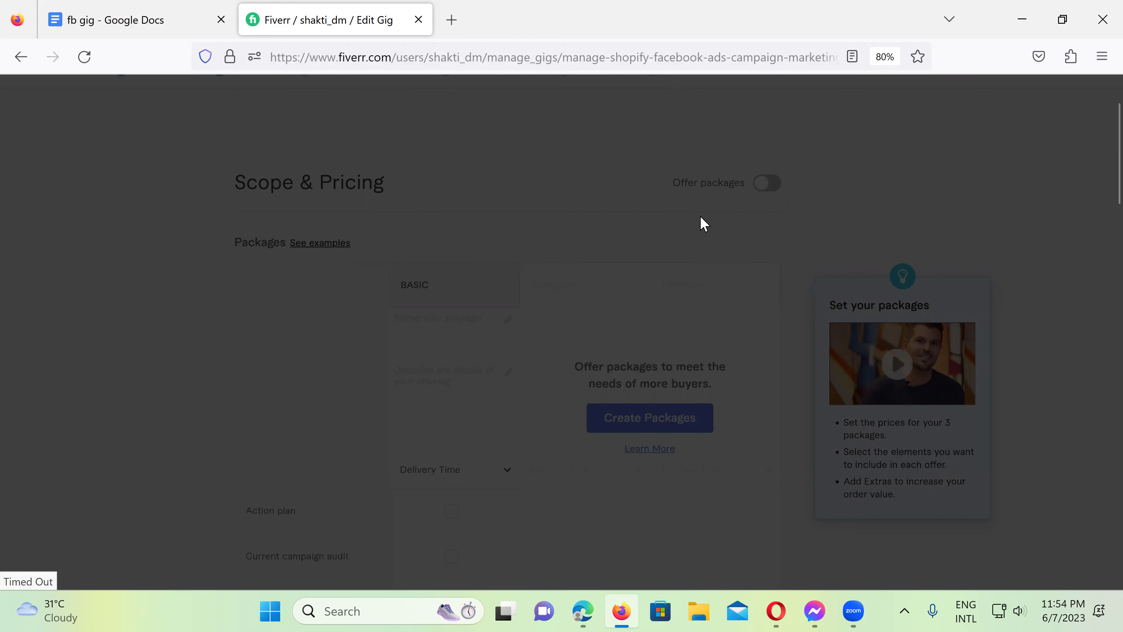
scroll(588, 306, down, 10)
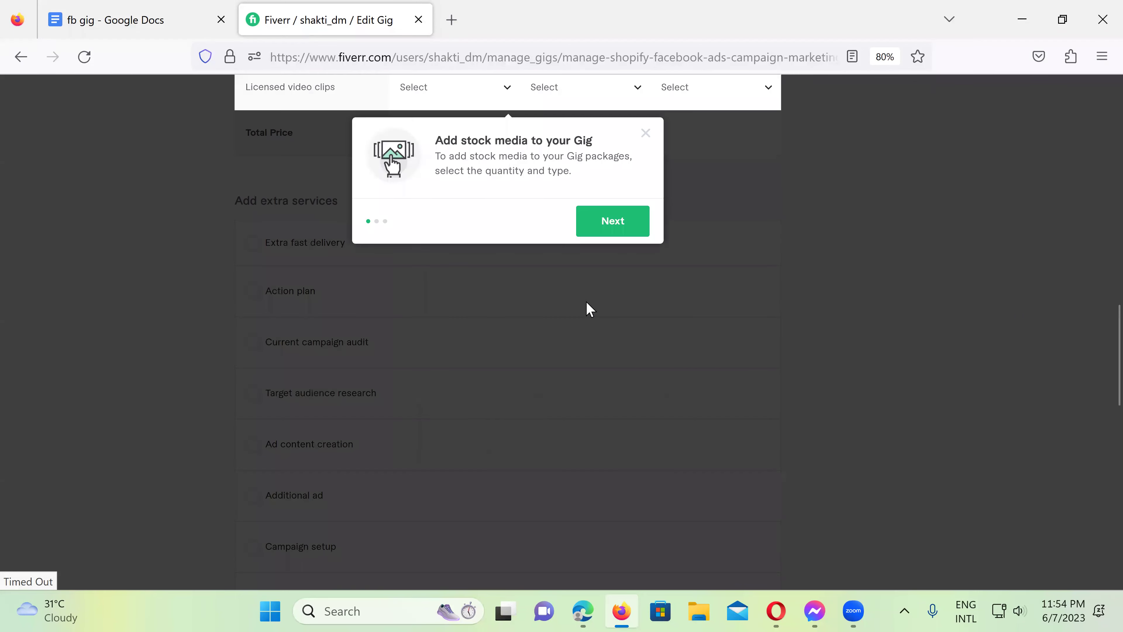
scroll(588, 310, up, 3)
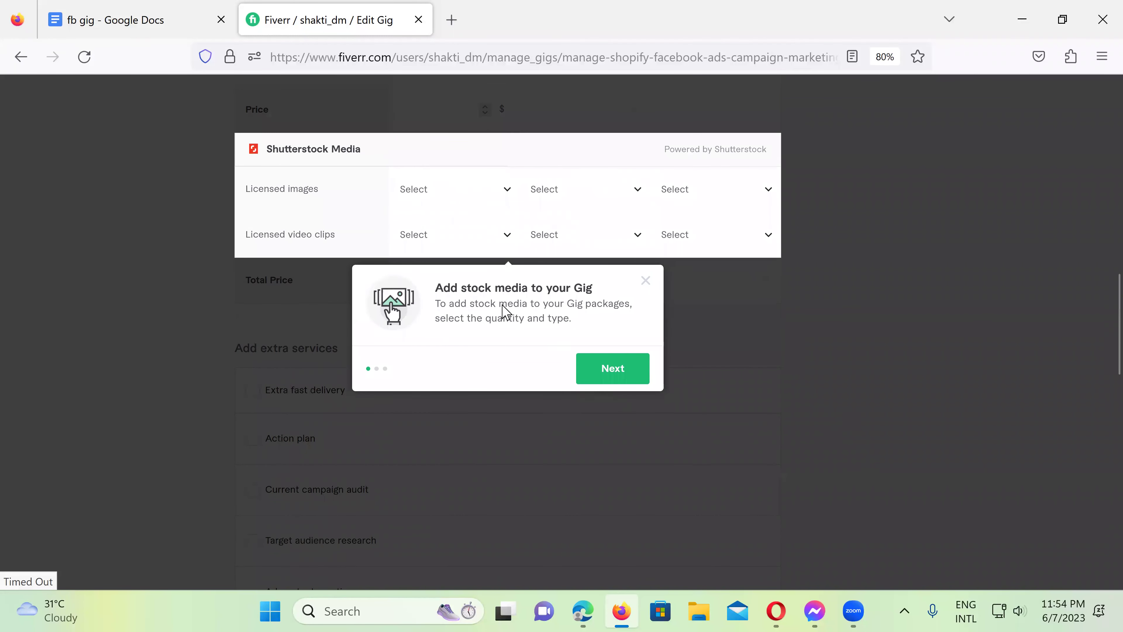
click(84, 56)
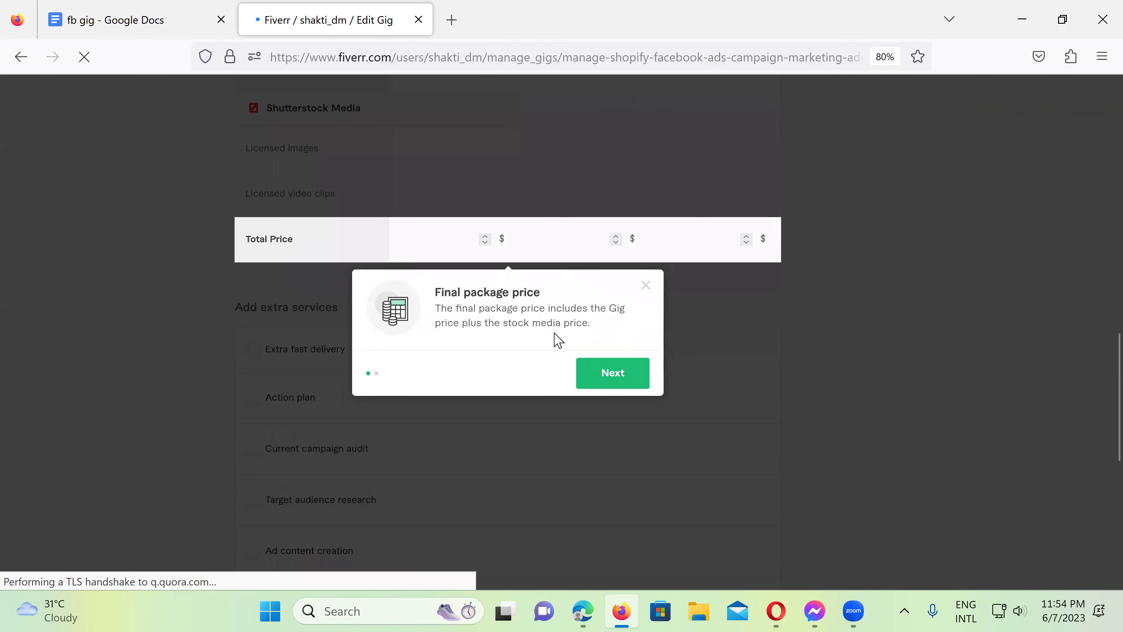
click(629, 374)
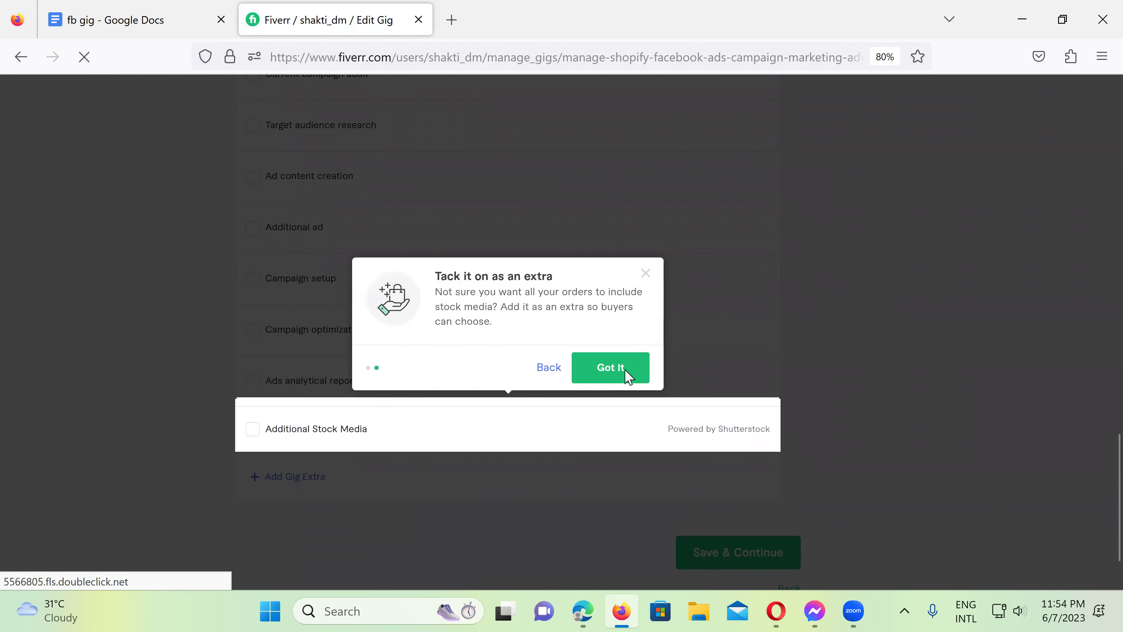
click(628, 375)
mouse_move(625, 376)
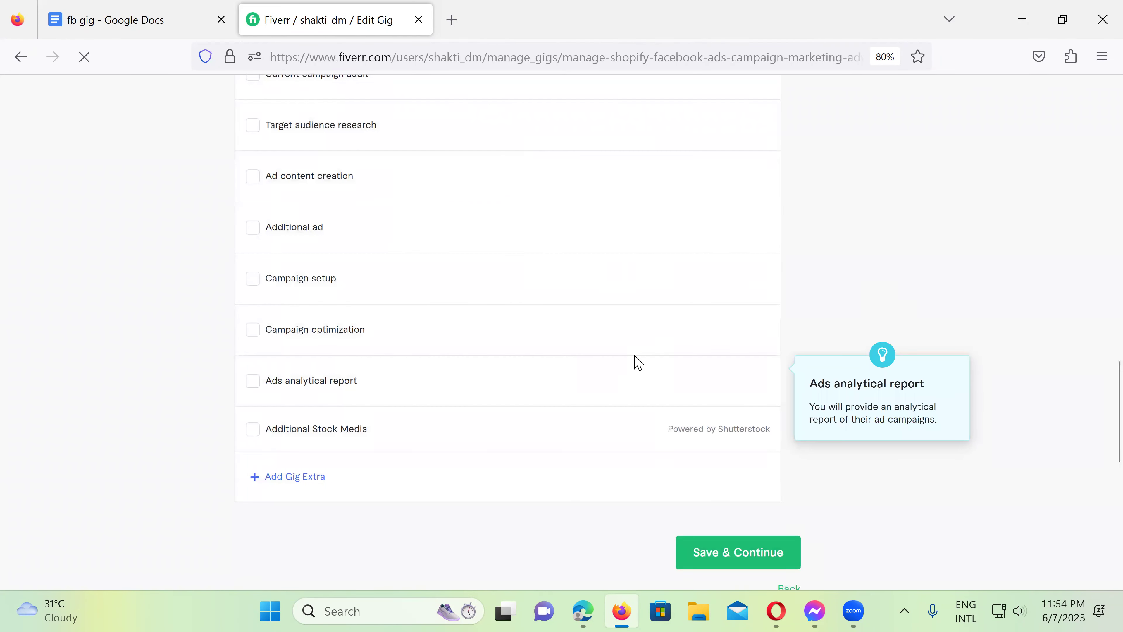
- Turn on Offer packages and fill the Basic package description with "1 Run Ads+ Audience Research + Manage 2 Days"
mouse_move(774, 300)
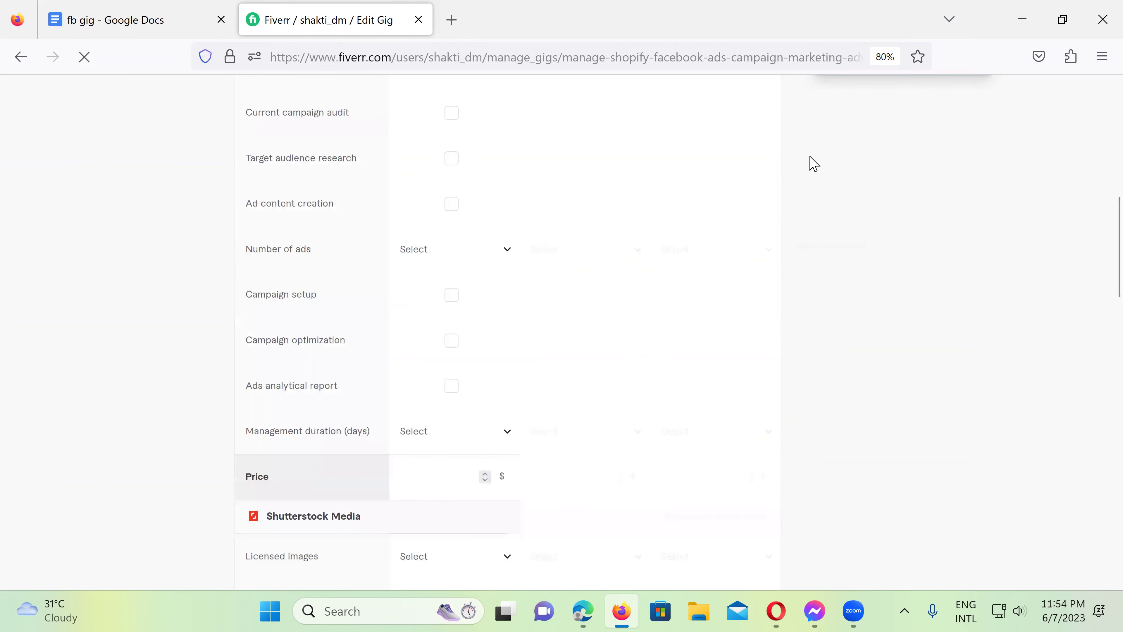
click(765, 270)
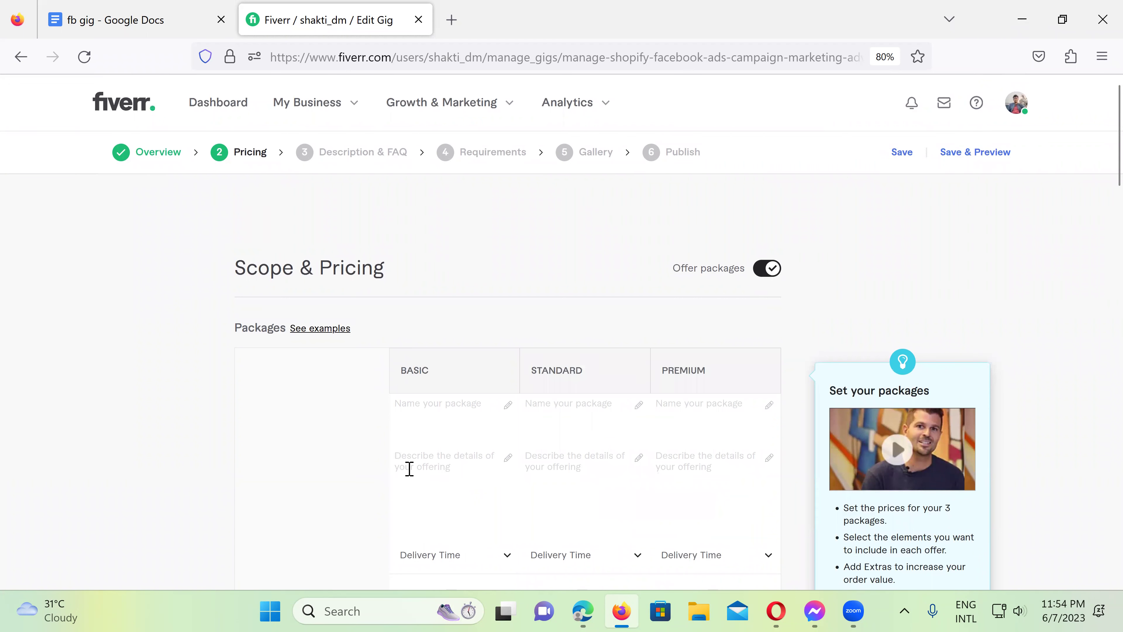
click(432, 416)
click(422, 466)
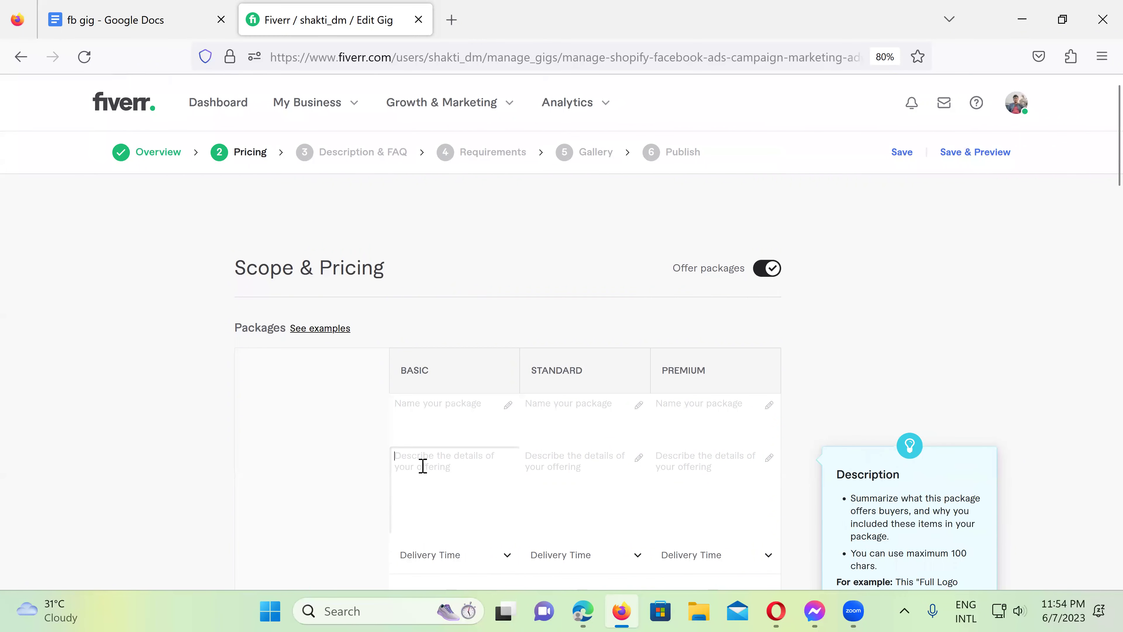
key(ctrl+v)
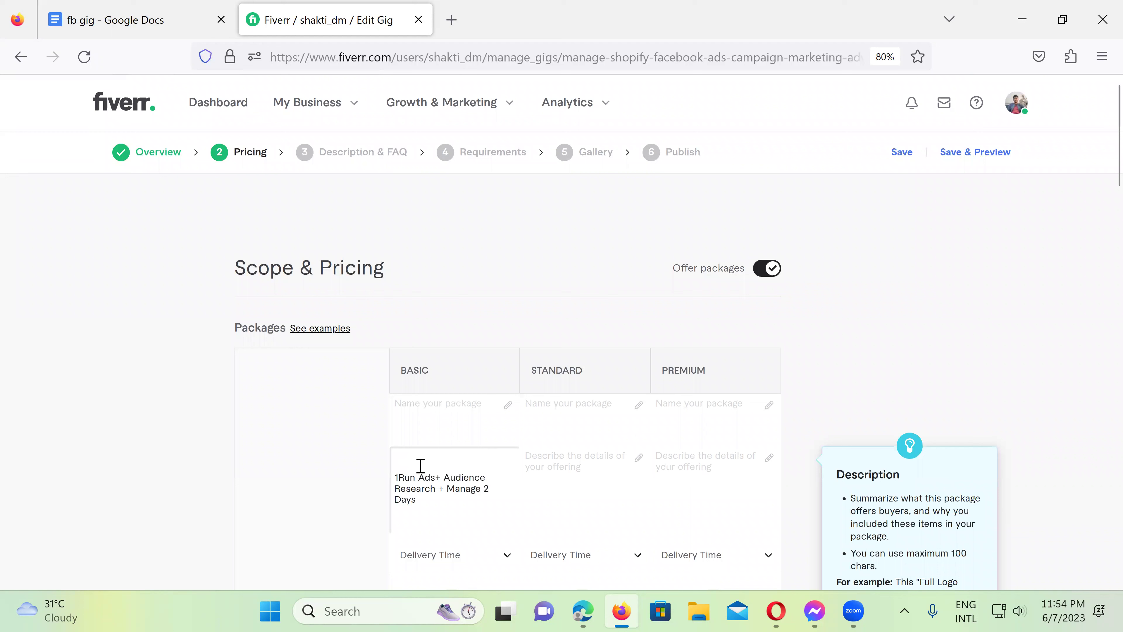
click(395, 478)
text(1)
- Name the Basic package "Facebook Ads Setup"
click(410, 440)
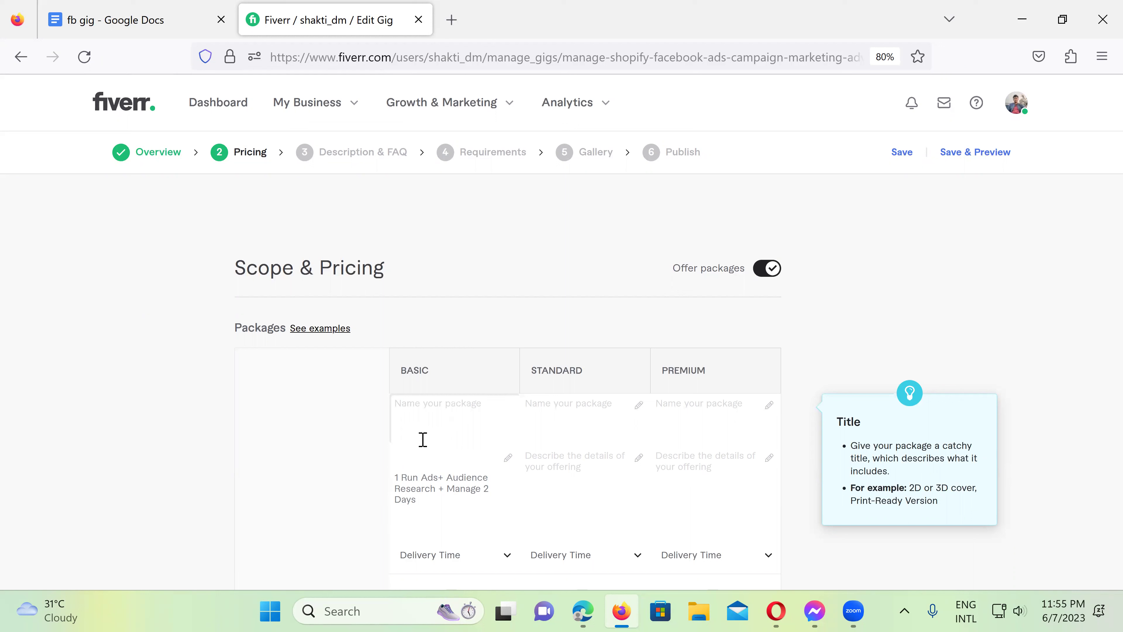
text(Faceboo)
text(k Ads)
text( Ca)
key(BackSpace)
key(BackSpace)
key(BackSpace)
text(Setup)
- Copy the $50 package description from the fb gig document into the Standard package's description on Fiverr
click(138, 28)
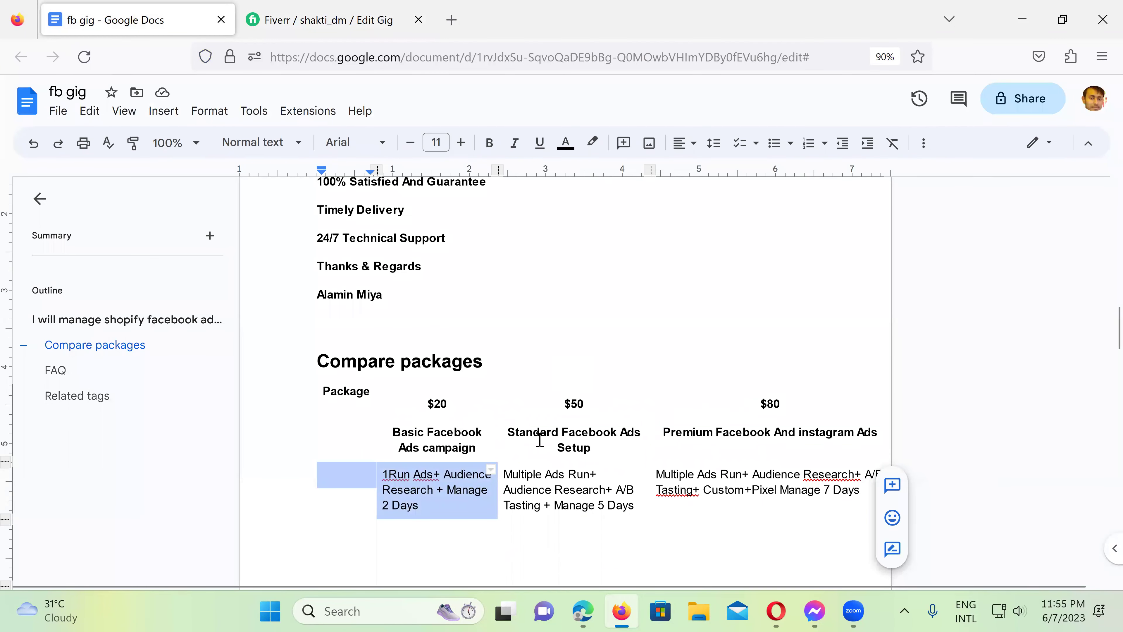
click(558, 448)
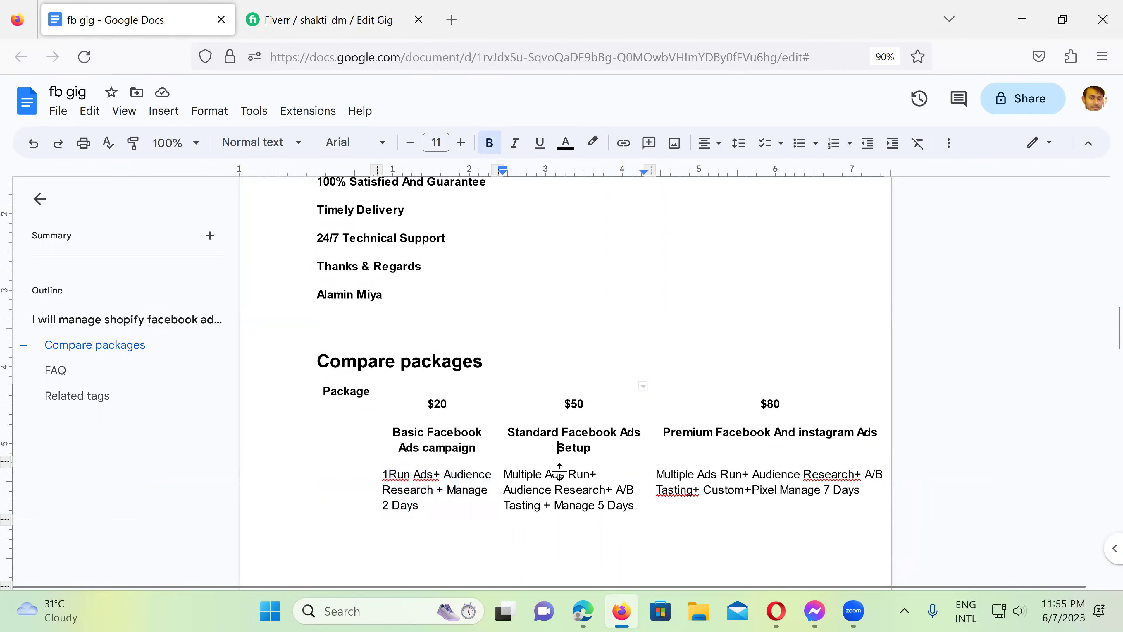
click(559, 469)
drag(509, 475, 635, 508)
key(ctrl+c)
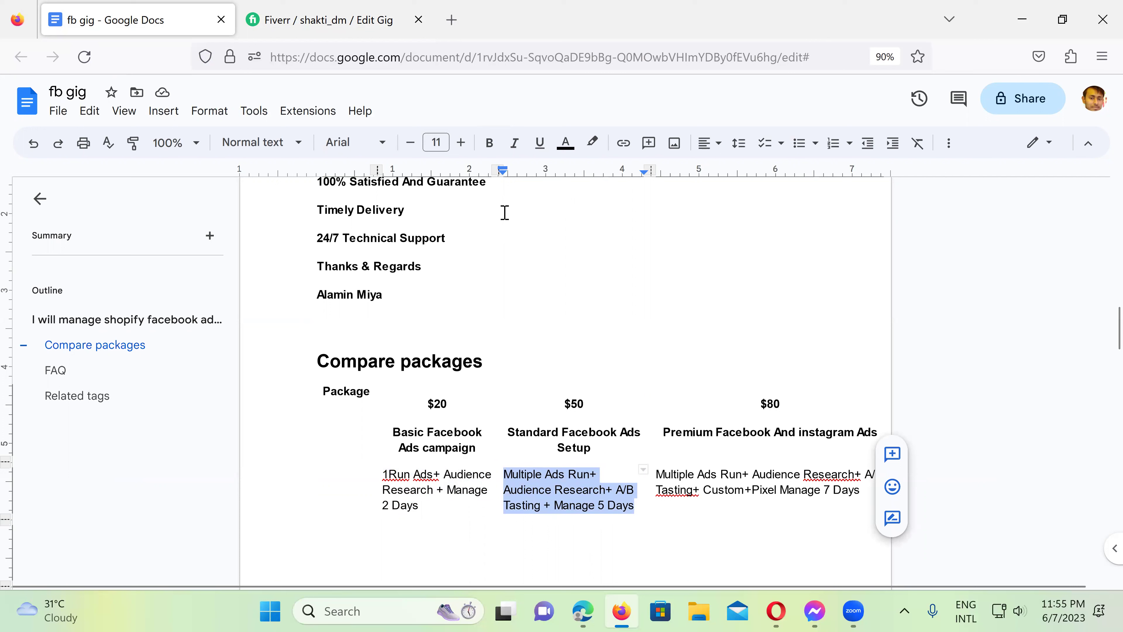
click(357, 27)
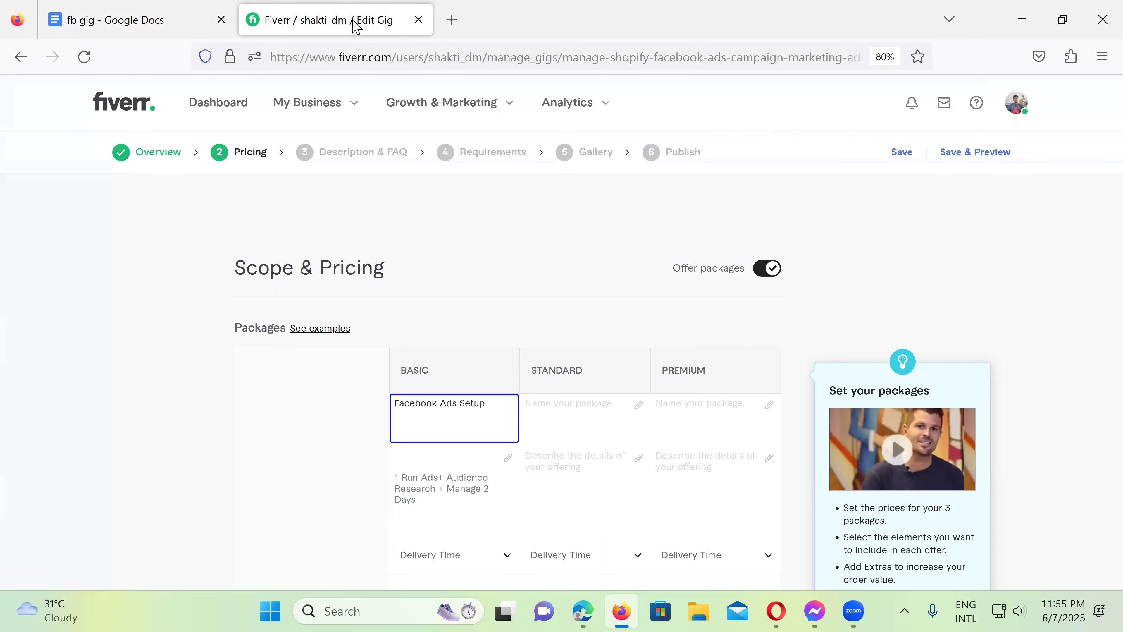
click(558, 478)
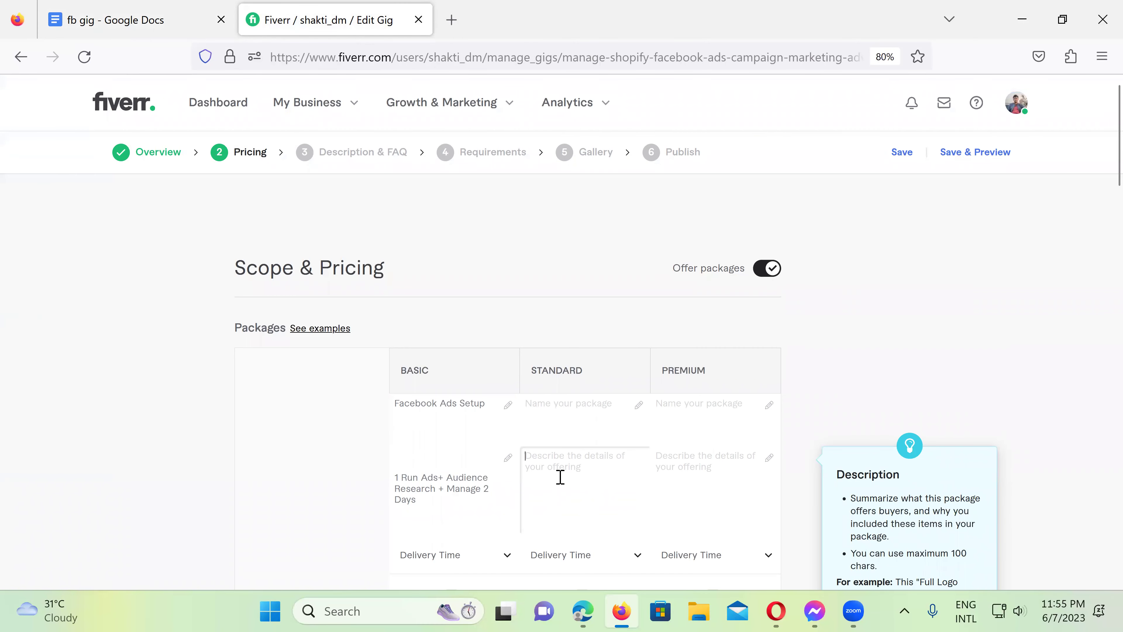
key(ctrl+v)
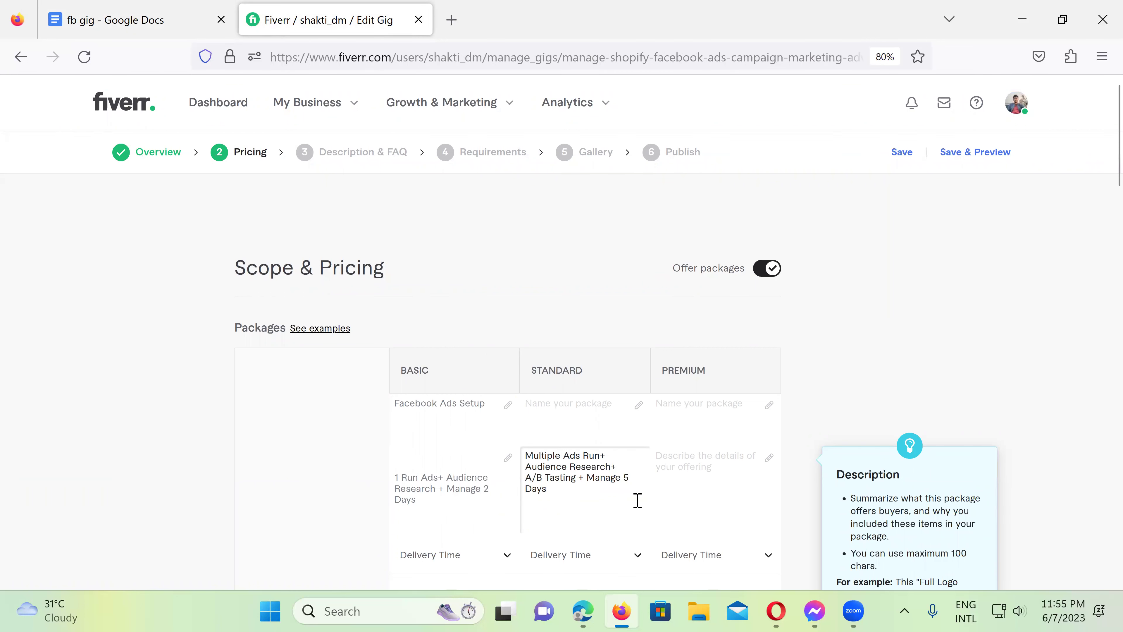
- Name the Standard package "Facebook Advertising"
click(548, 414)
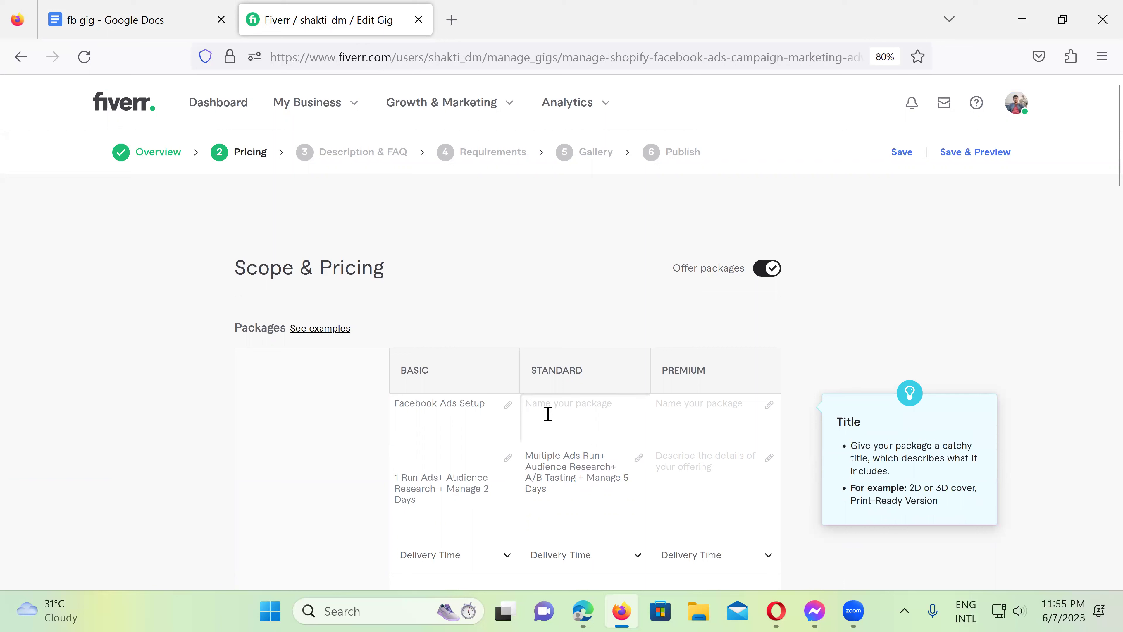
text(Facebook)
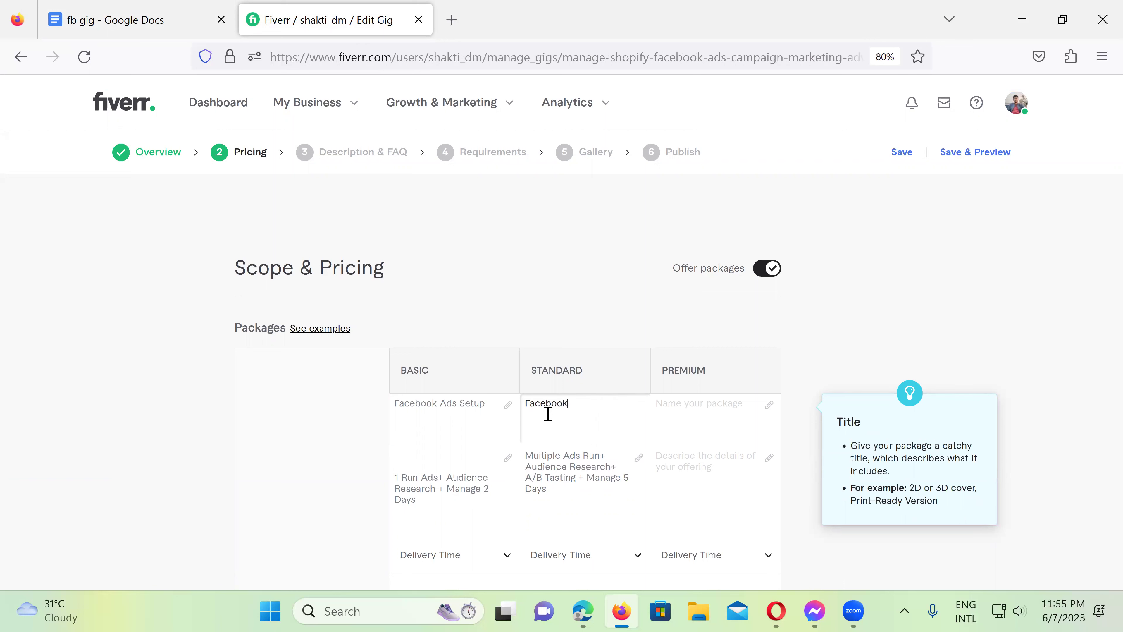
text( advertising)
key(BackSpace)
text(A)
click(572, 326)
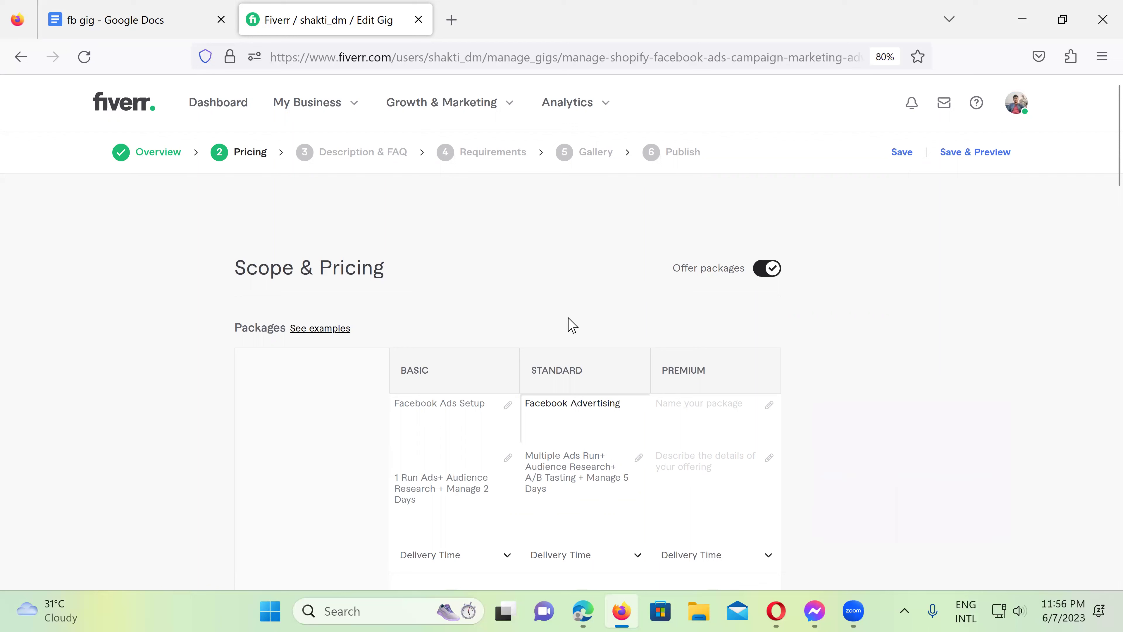
- Name the Premium package "Facebook Ads All Setup"
click(670, 419)
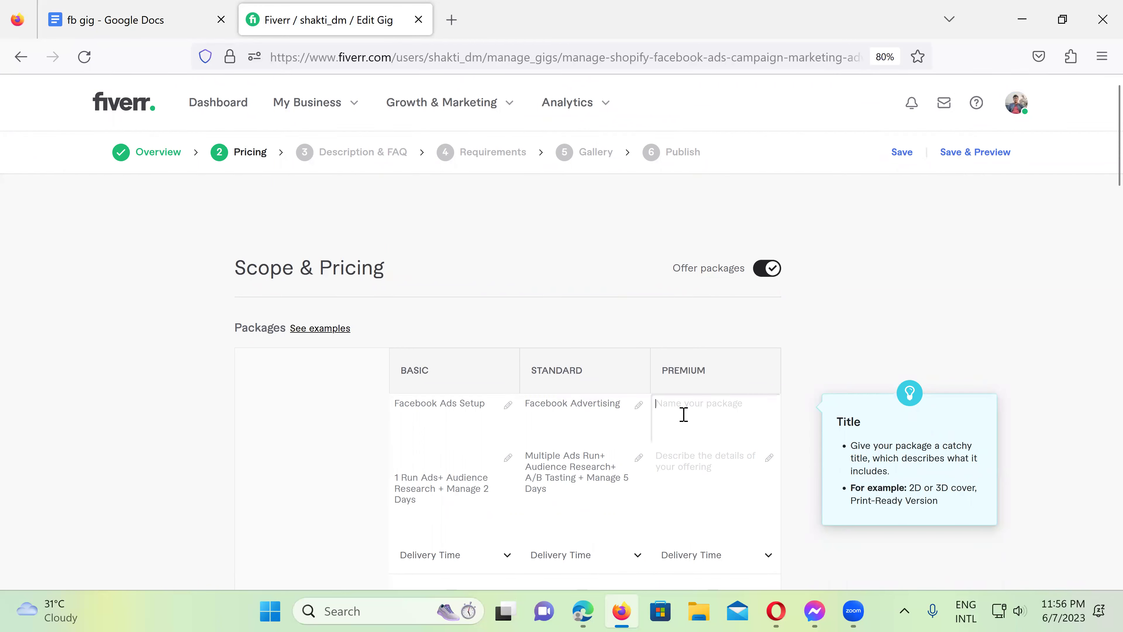
text(Facebook Ads All Setup)
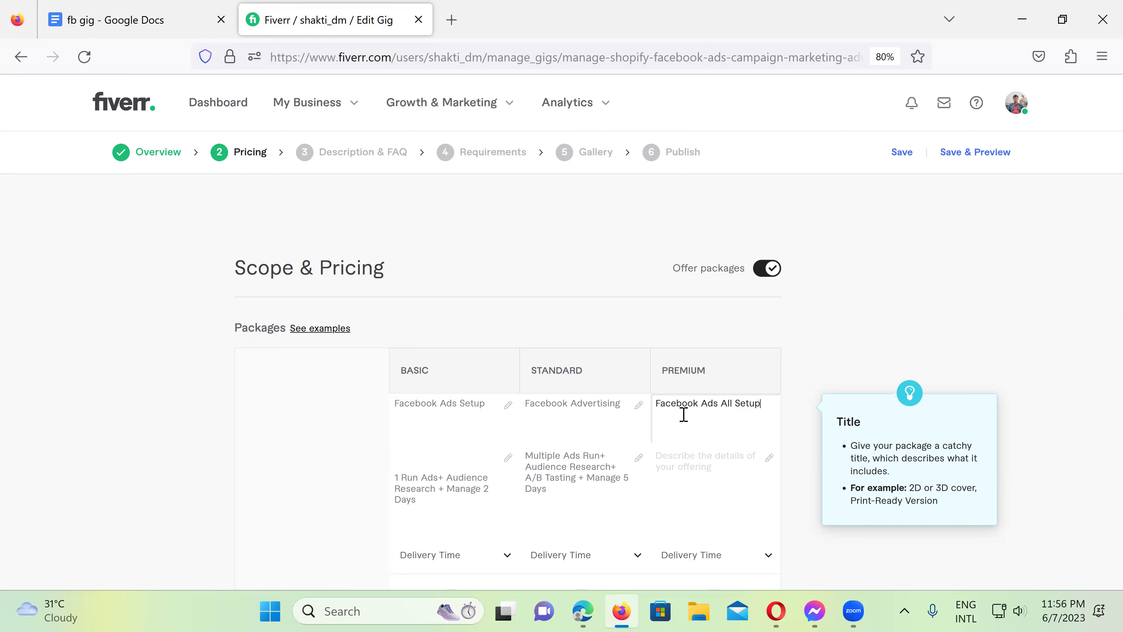
click(695, 484)
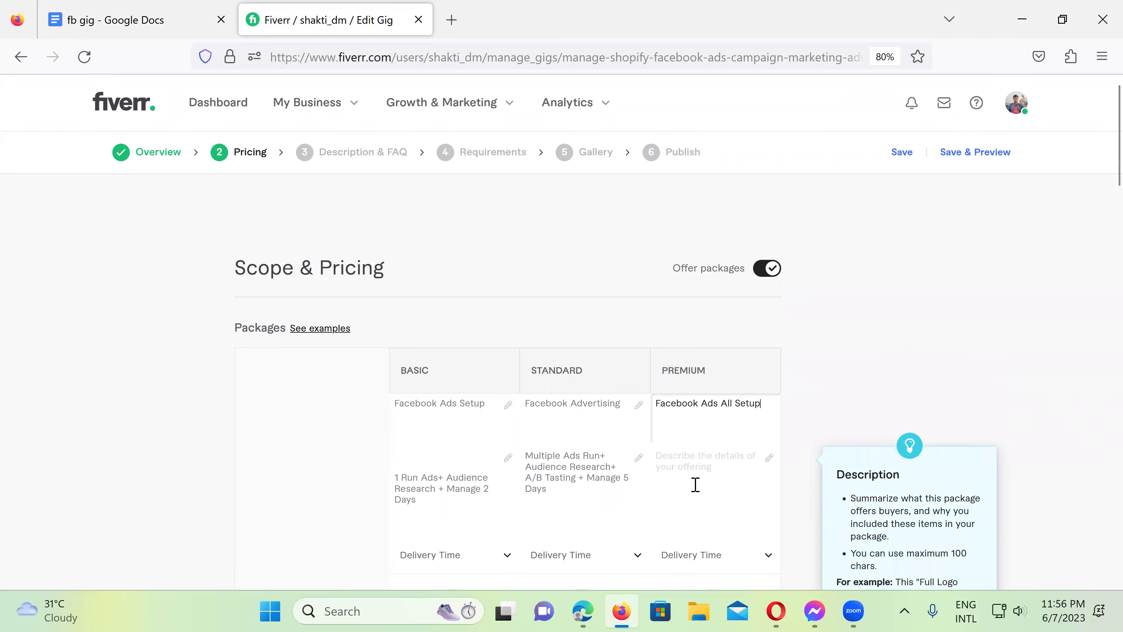
click(567, 228)
- Copy the $80 package description from the fb gig document into the Premium package's description on Fiverr
click(191, 30)
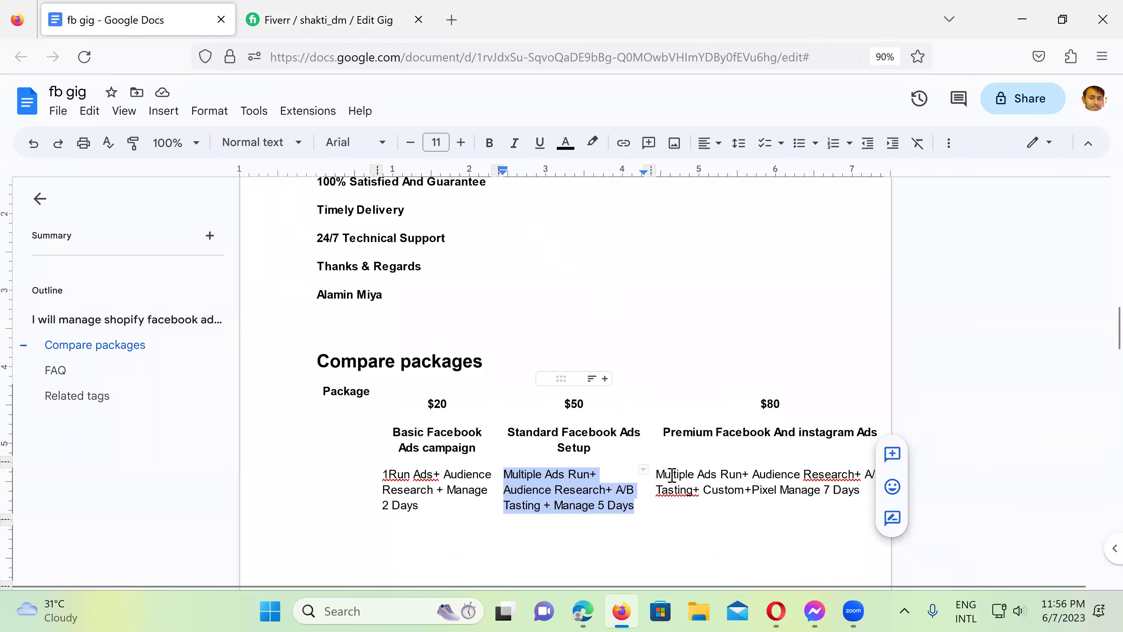
drag(656, 473, 857, 496)
key(ctrl+c)
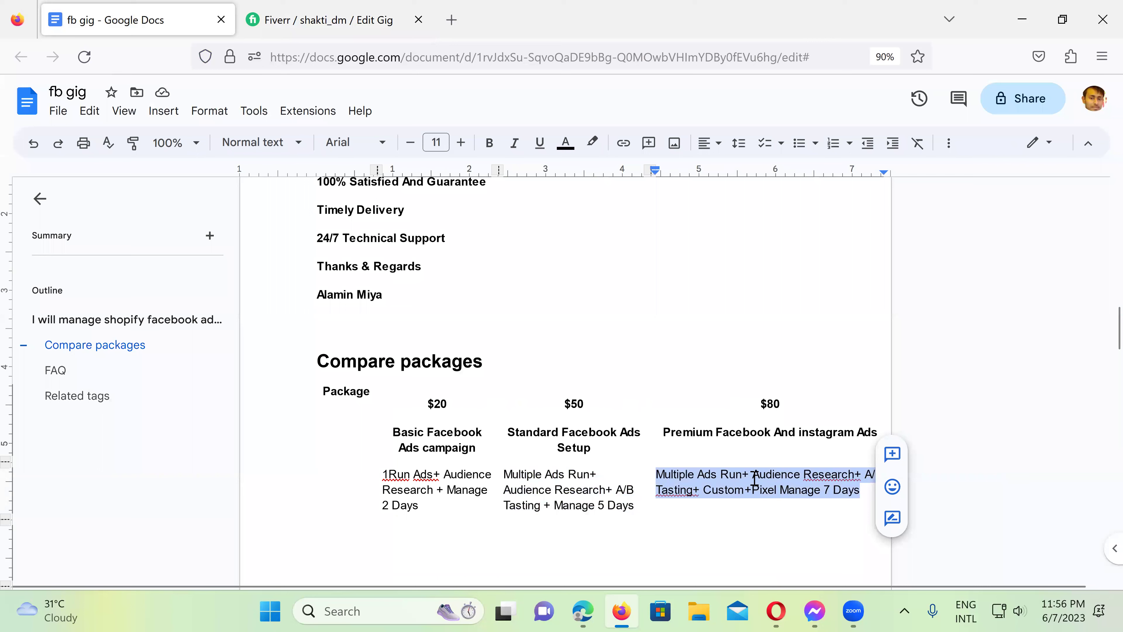
click(361, 26)
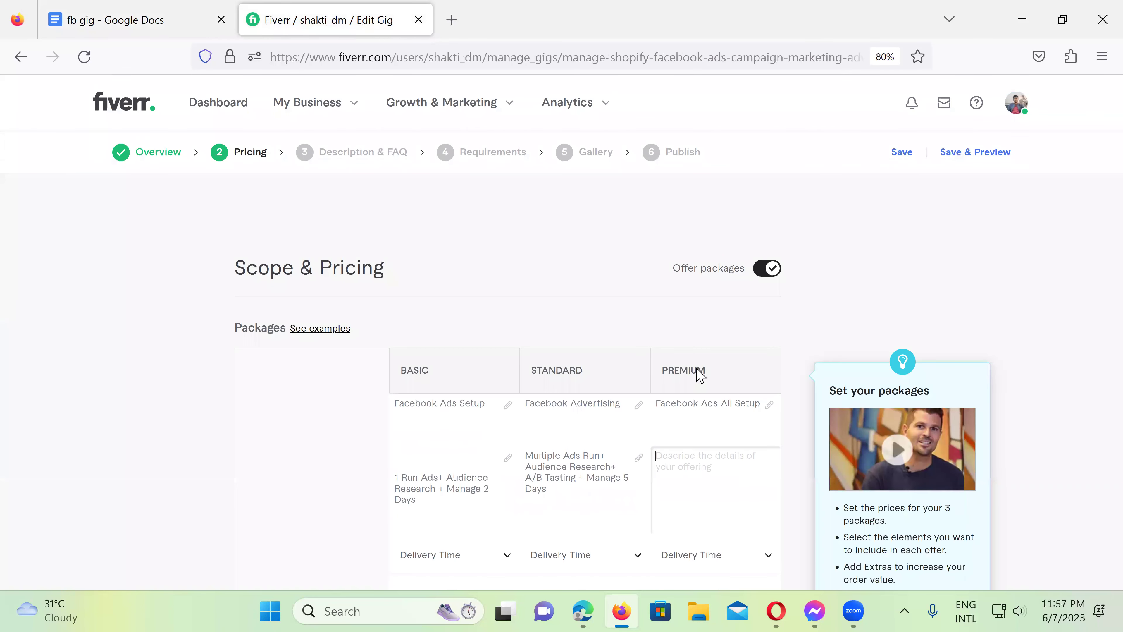
click(676, 461)
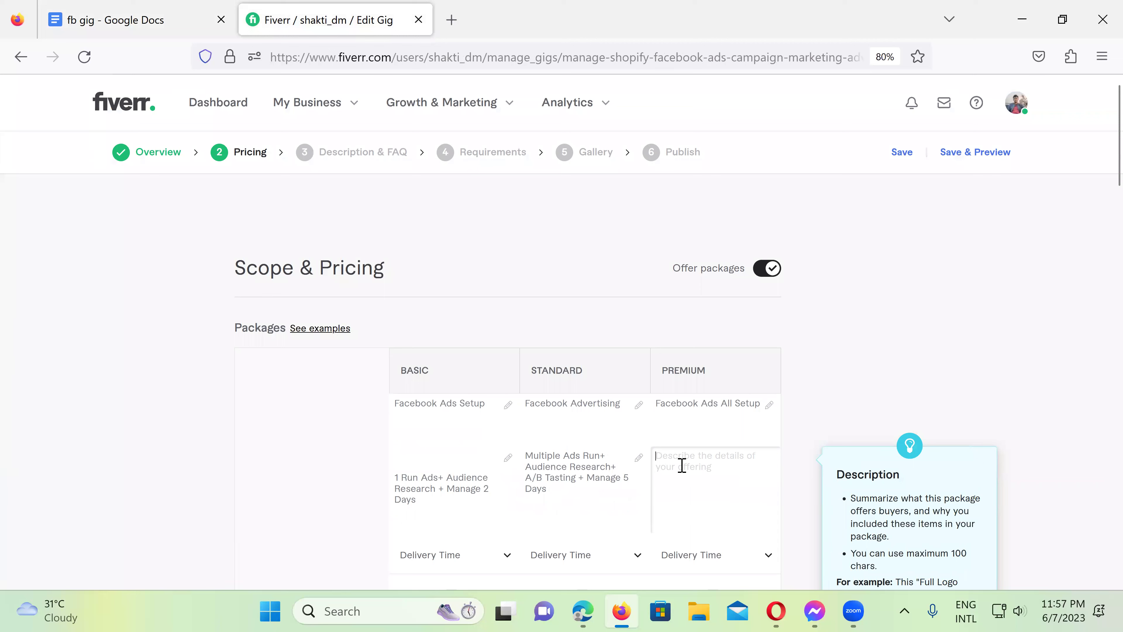
key(ctrl+v)
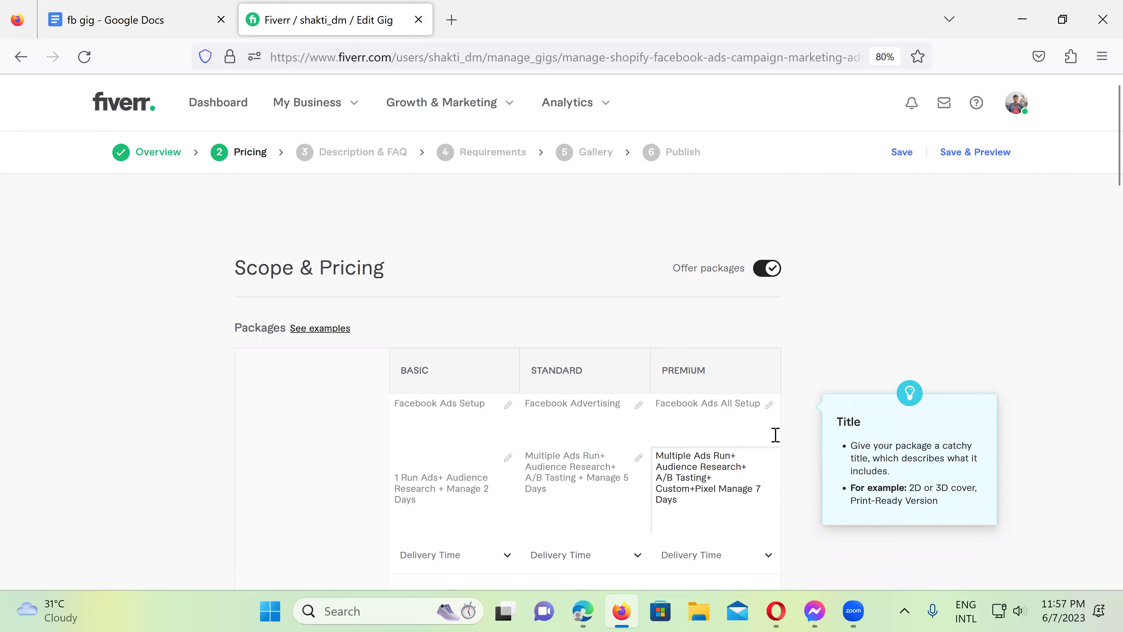
scroll(776, 436, down, 3)
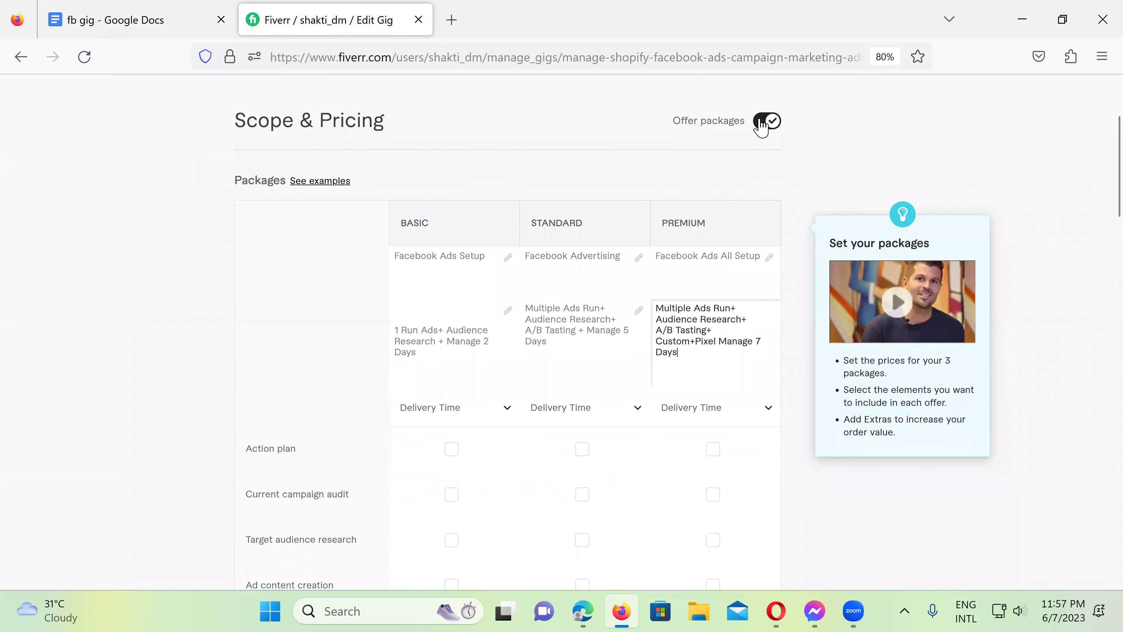
- Set the delivery time to 1 day for Basic, 3 days for Standard and 7 days for Premium
click(485, 418)
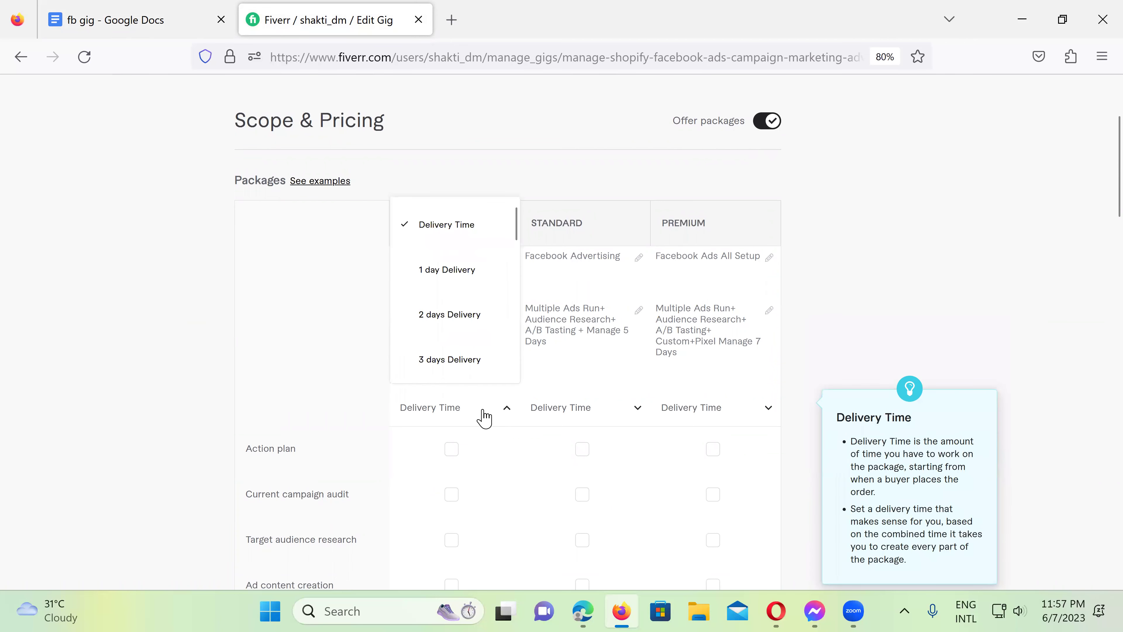
click(440, 265)
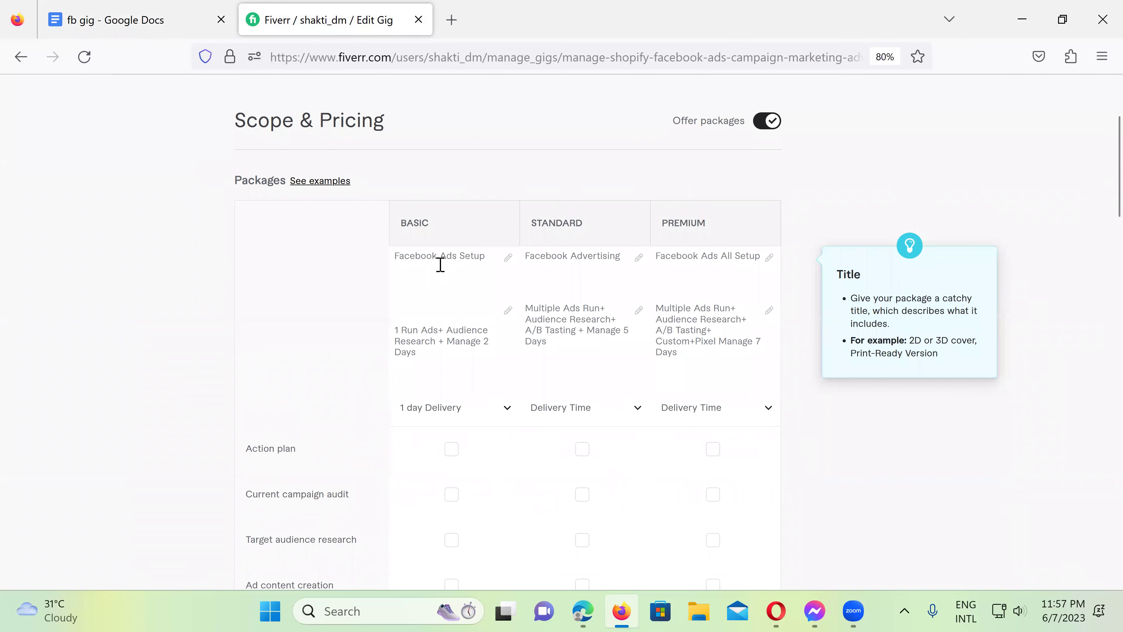
click(566, 418)
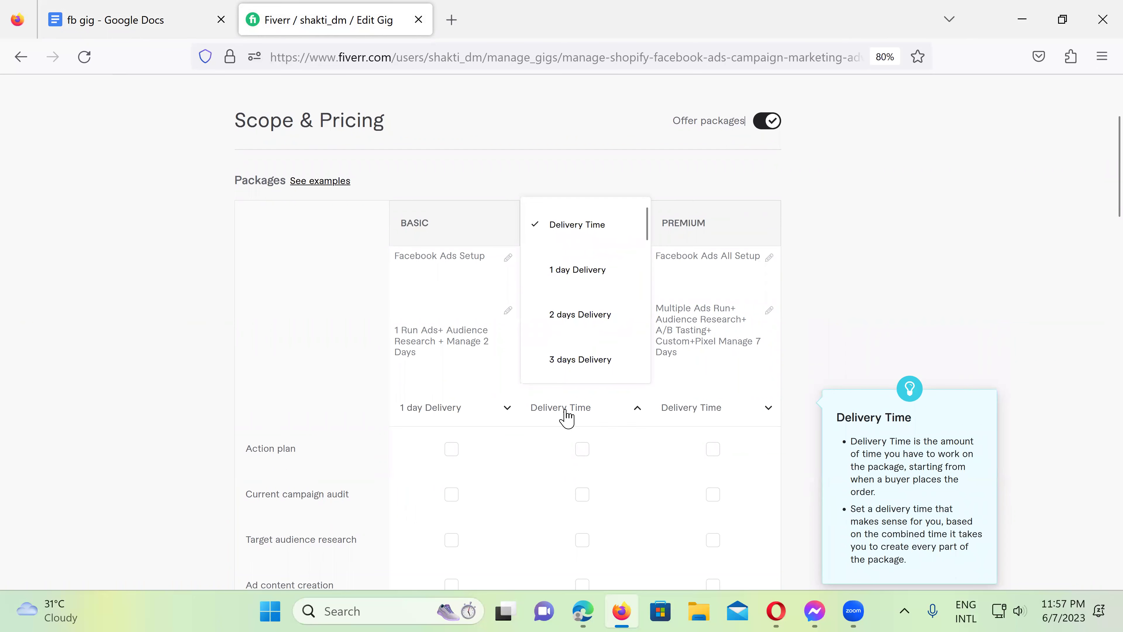
click(567, 359)
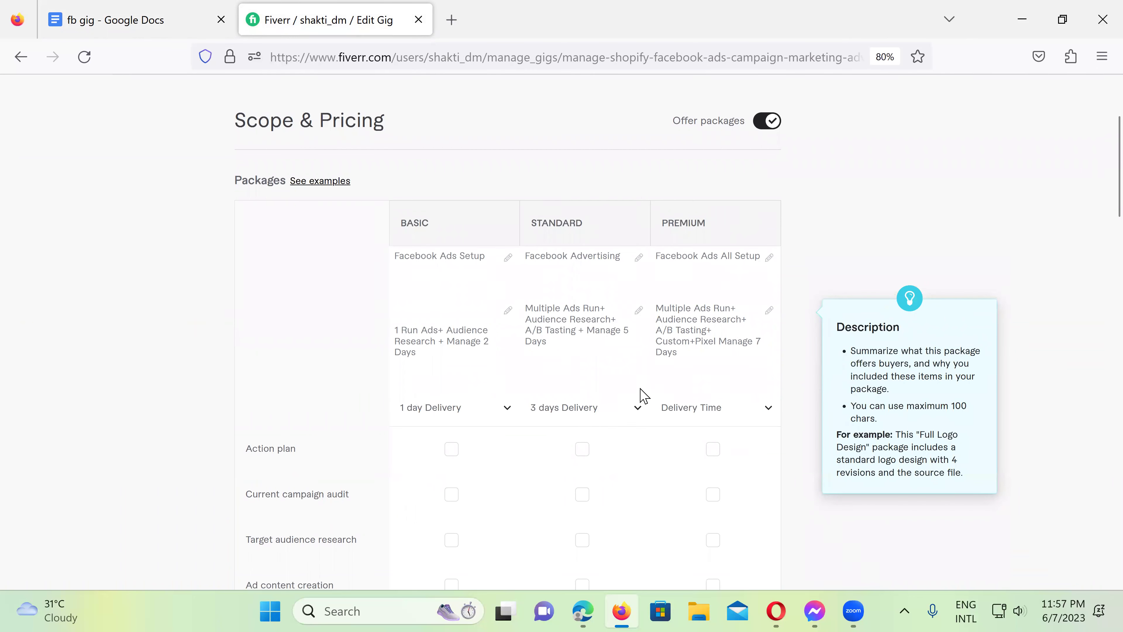
click(725, 407)
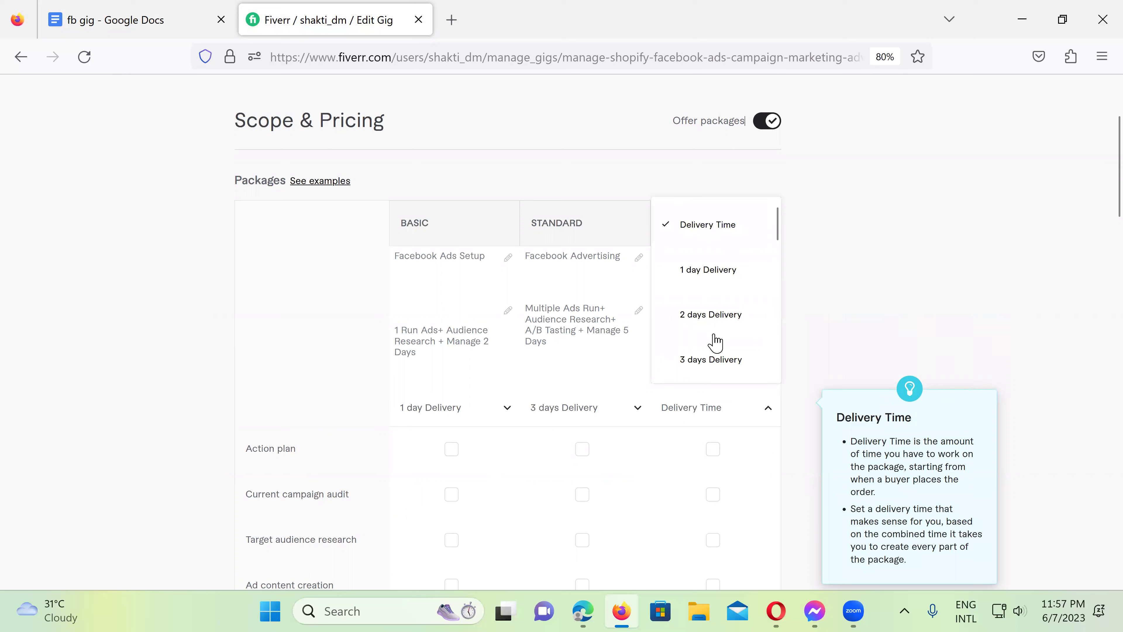
scroll(721, 341, down, 1)
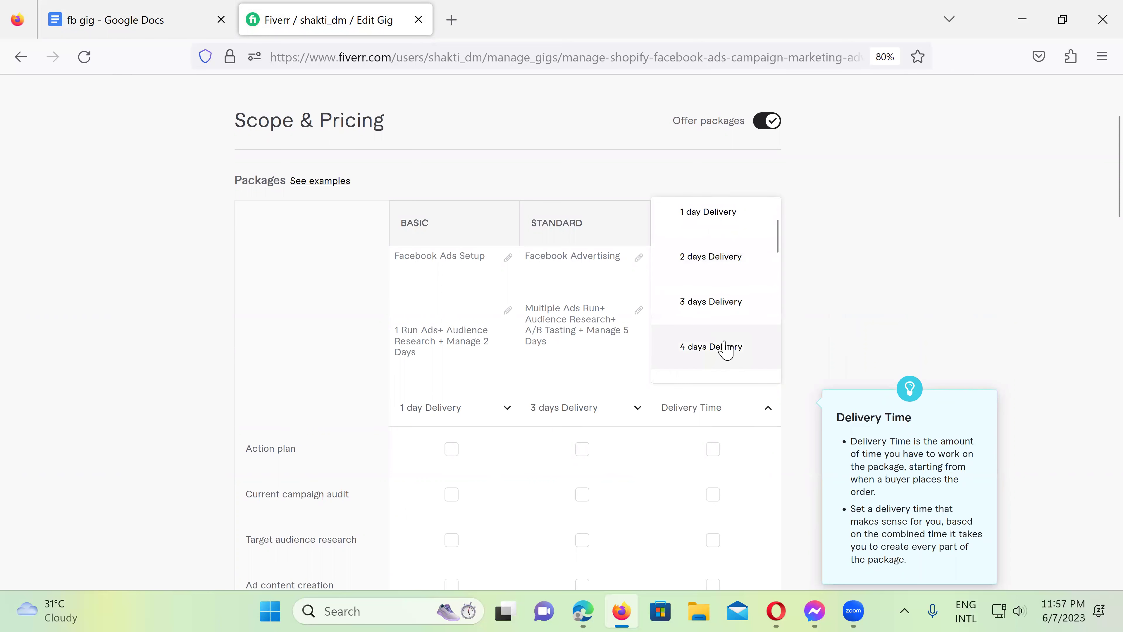
scroll(725, 350, down, 1)
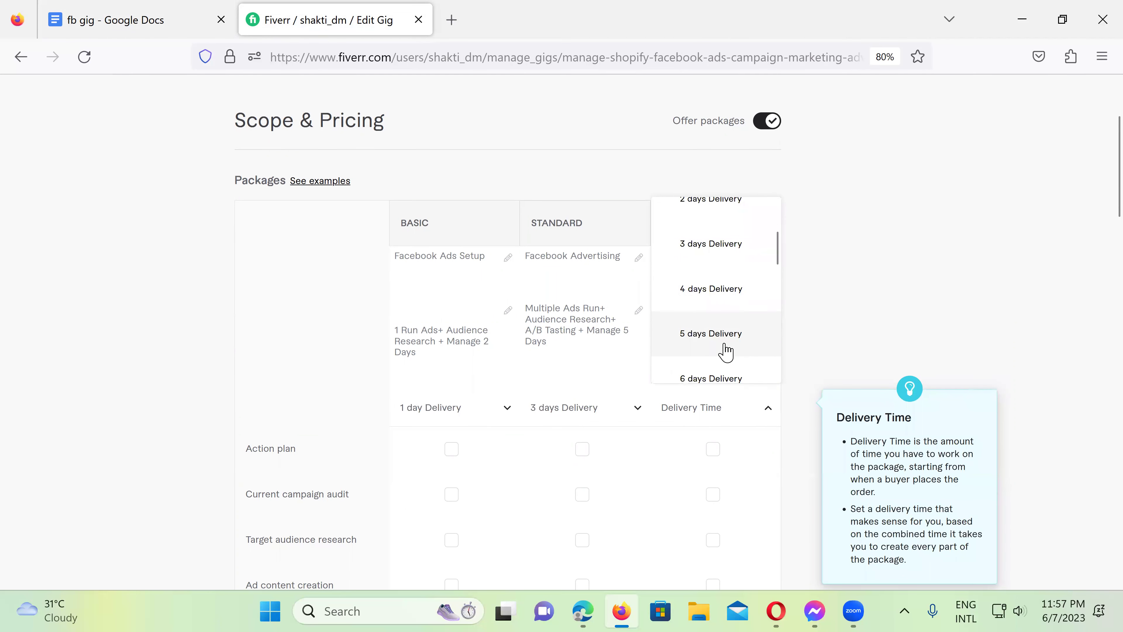
scroll(724, 356, down, 1)
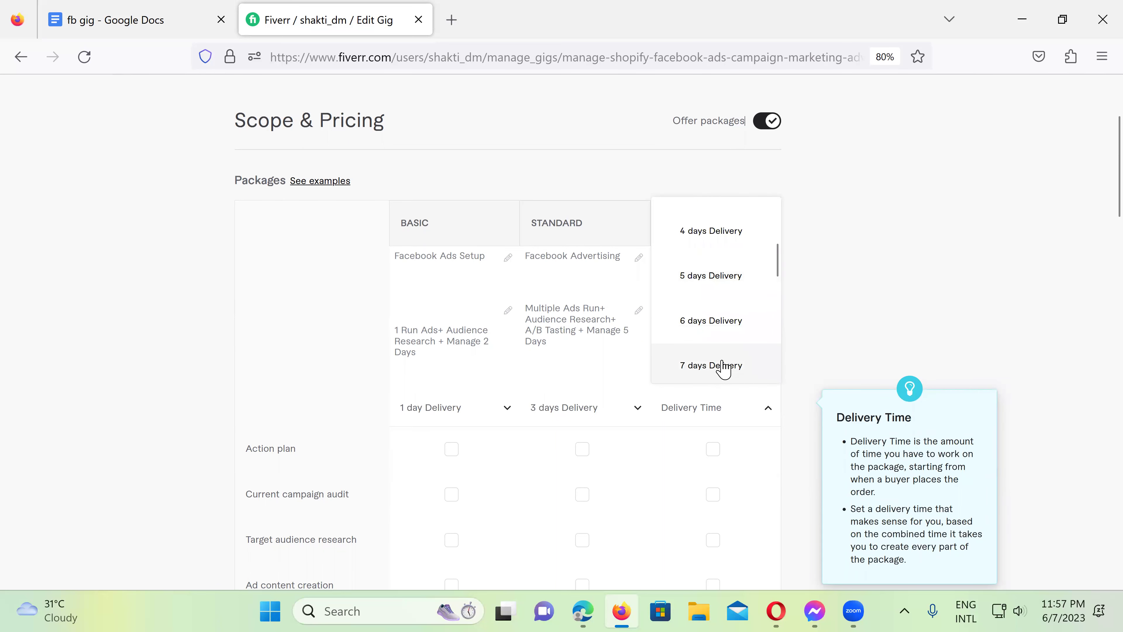
click(722, 362)
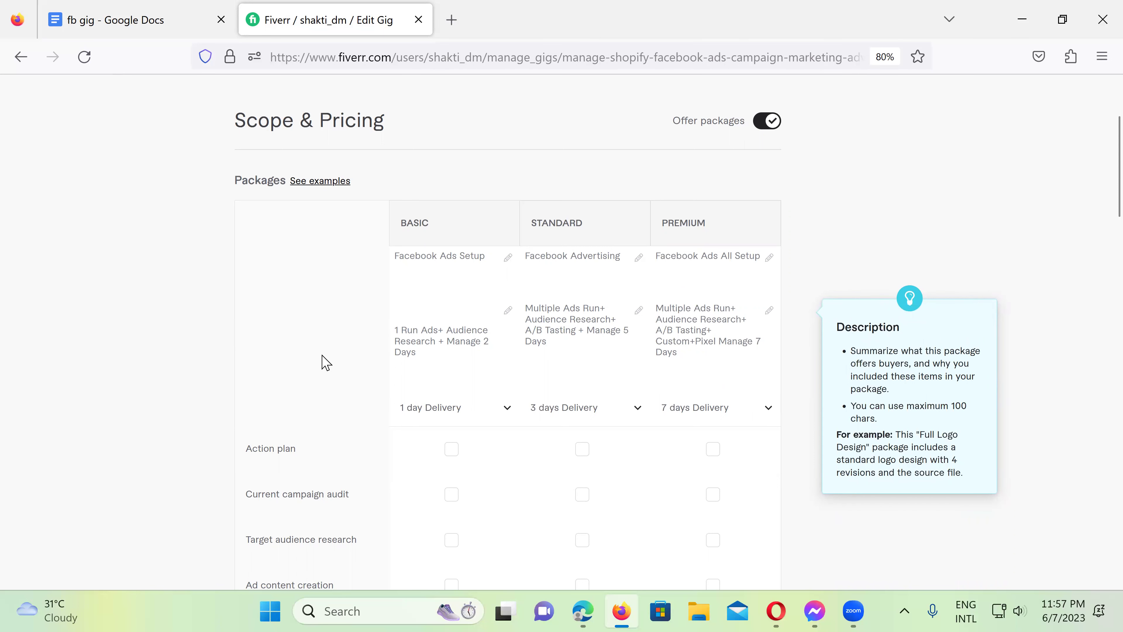
- Include the action plan in the Basic, Standard and Premium packages
scroll(326, 363, down, 2)
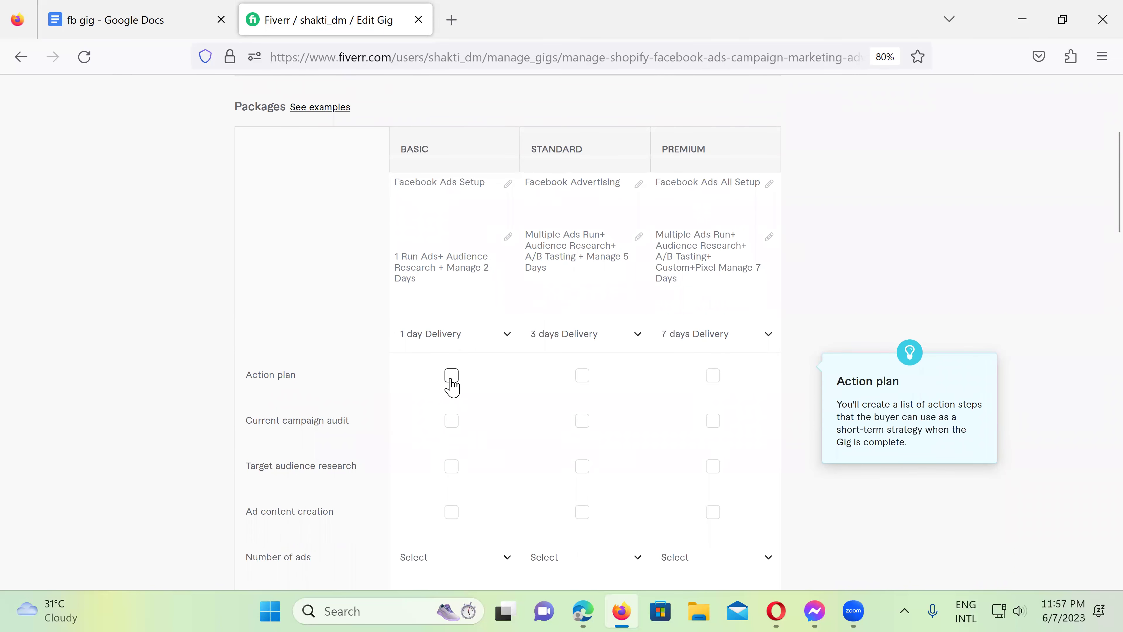
click(451, 376)
click(451, 376)
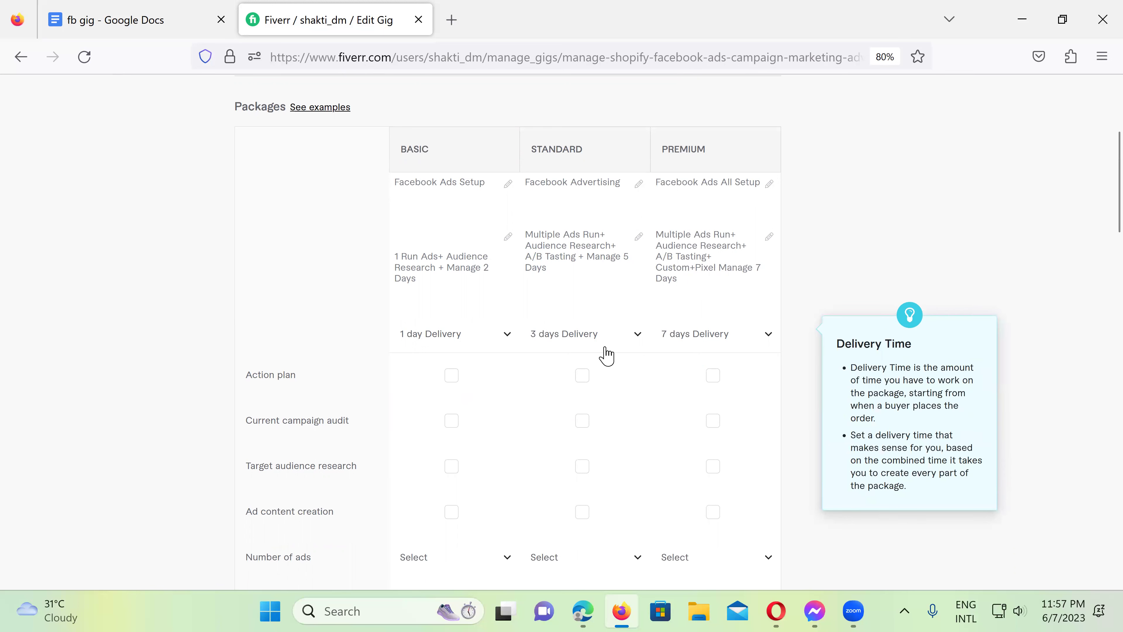
click(451, 377)
click(583, 376)
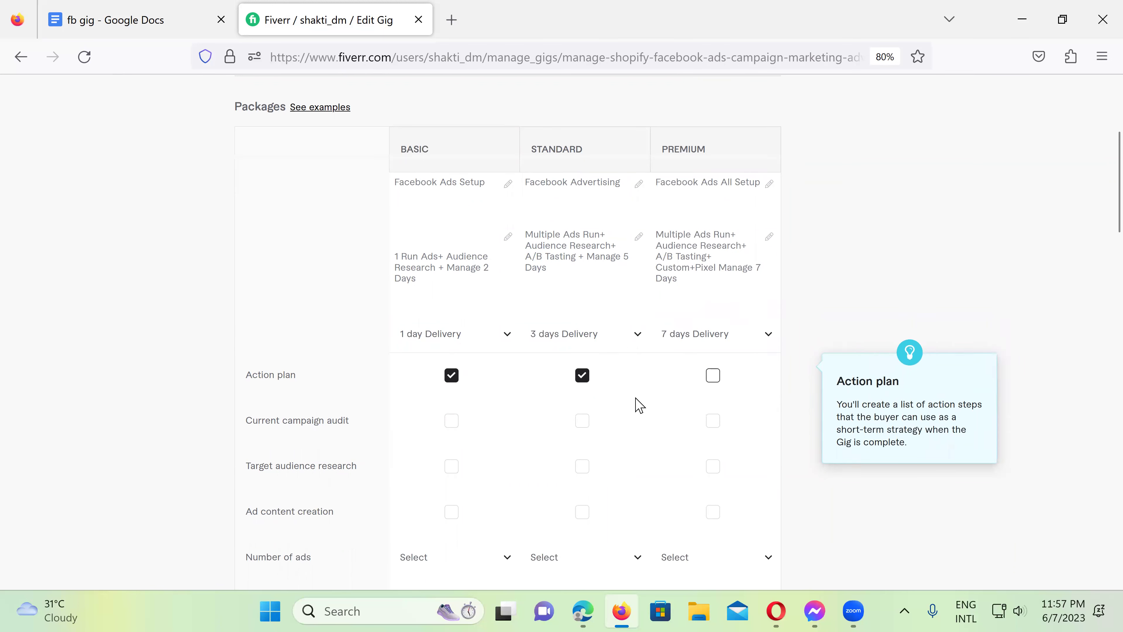
click(714, 377)
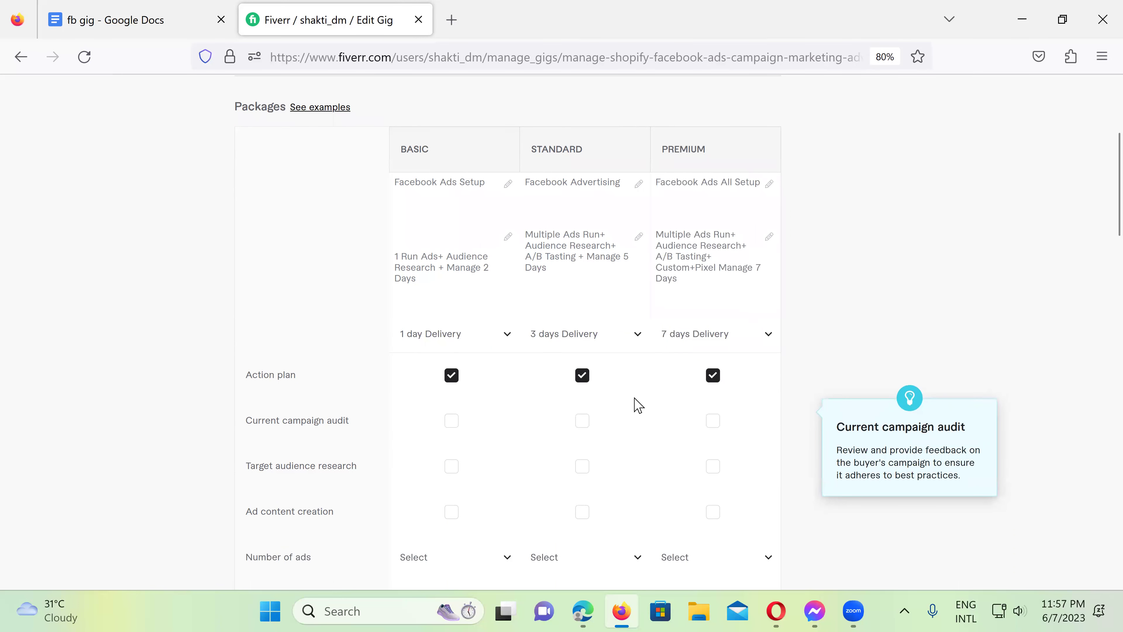
- Include the current campaign audit and target audience research in all three packages
scroll(638, 404, down, 2)
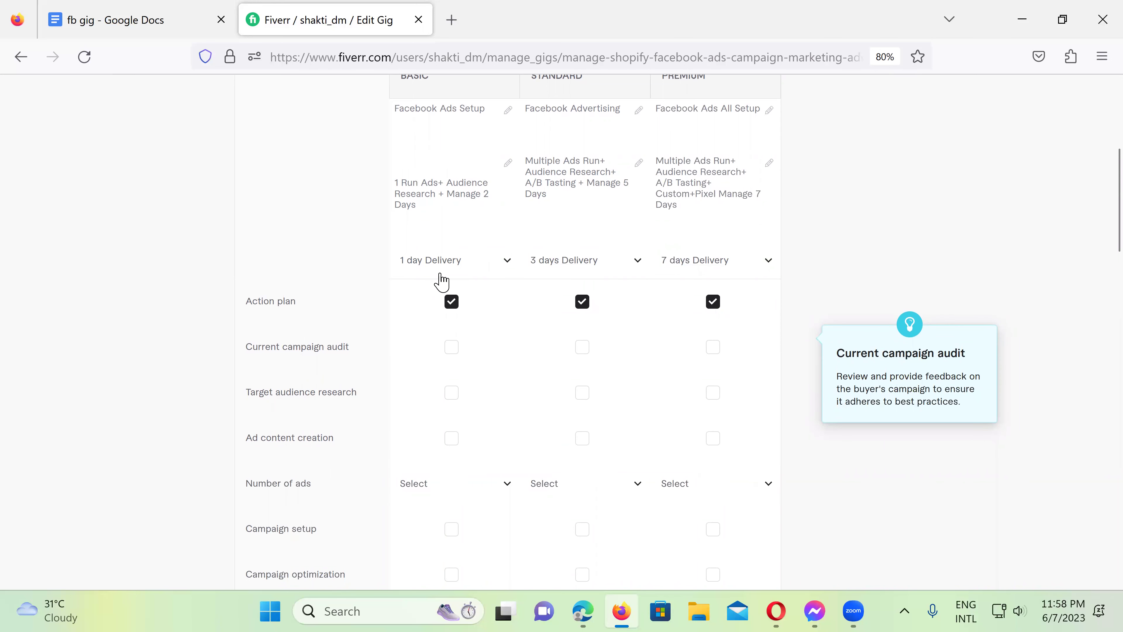
click(452, 348)
click(713, 350)
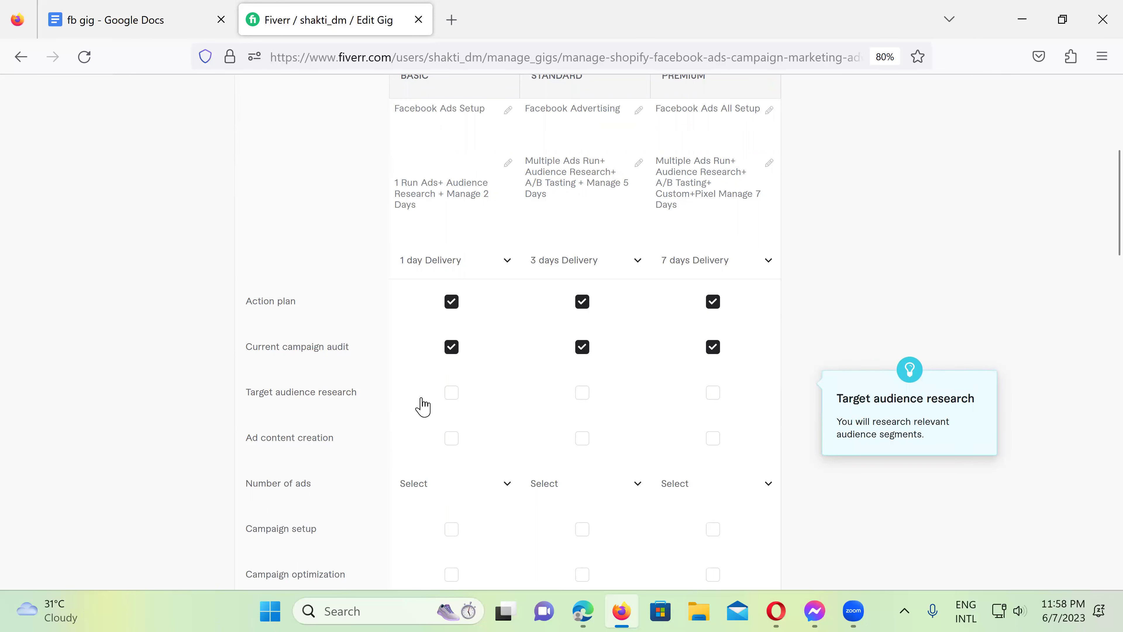
click(452, 396)
click(714, 394)
scroll(595, 401, down, 2)
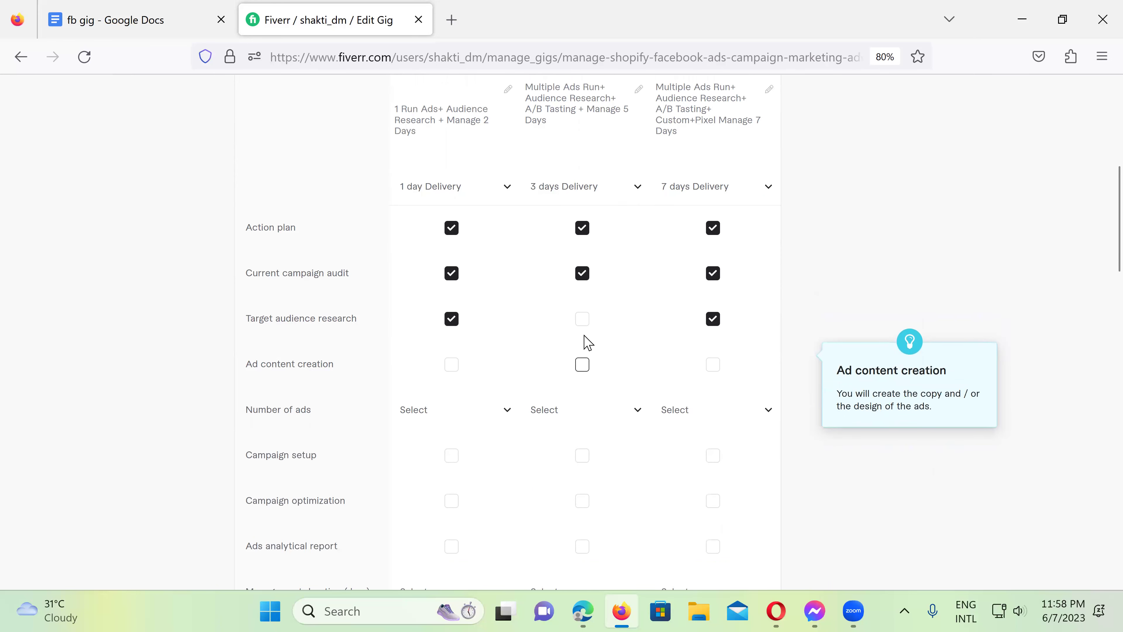
click(581, 322)
- Include ad content creation in the Basic, Standard and Premium packages
click(451, 365)
click(582, 365)
click(720, 373)
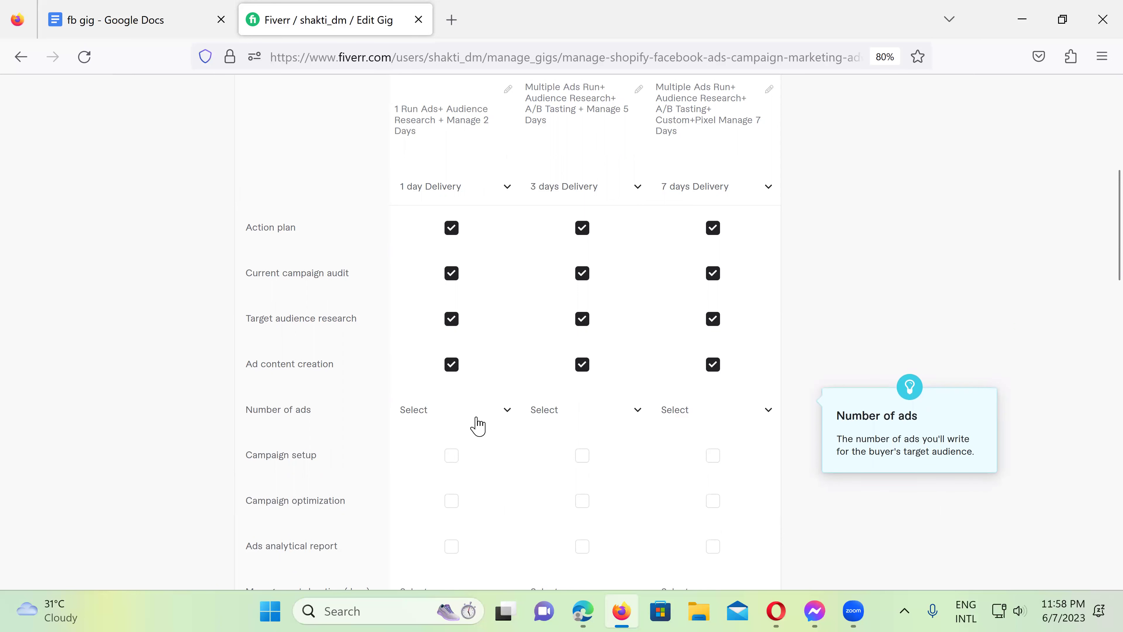
- Set the number of ads to 1 for Basic, 3 for Standard and 4 for Premium
click(462, 417)
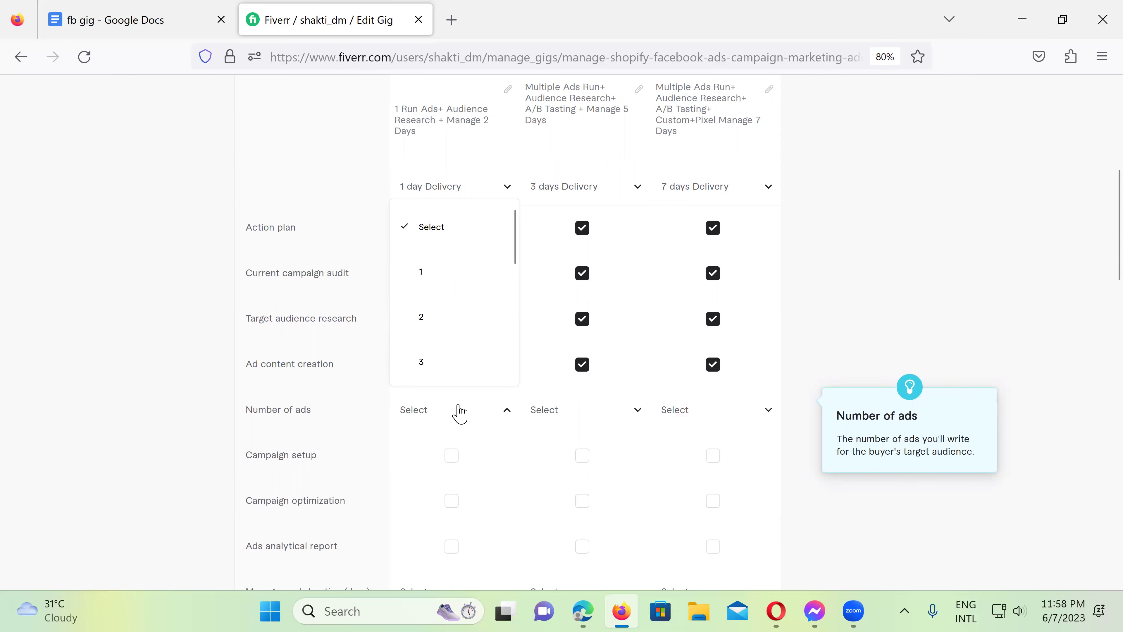
click(420, 275)
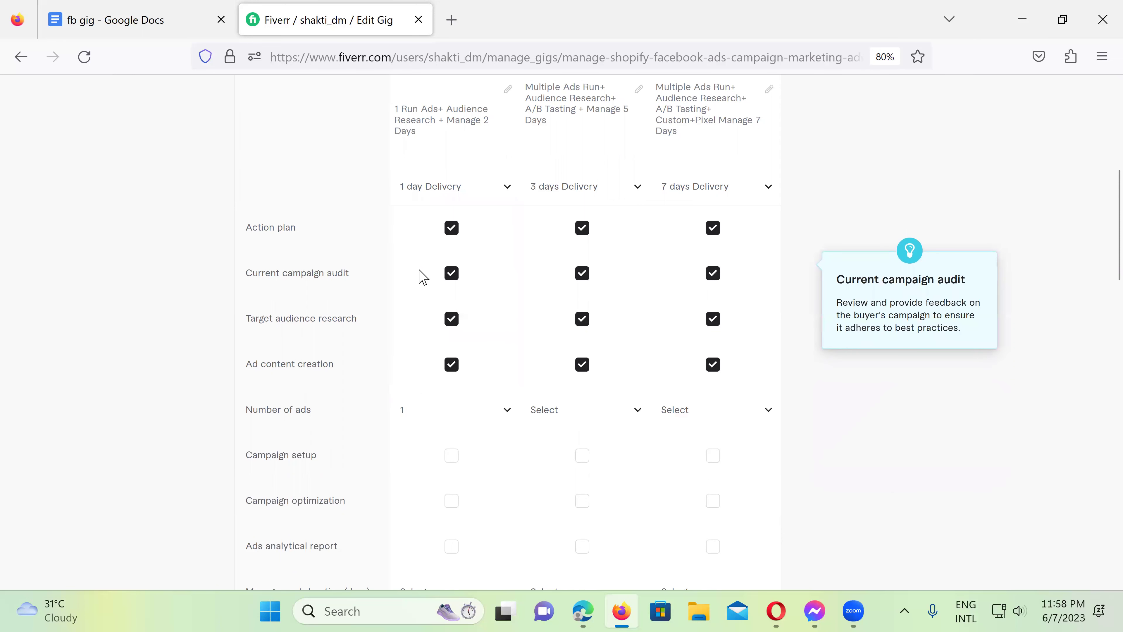
click(603, 416)
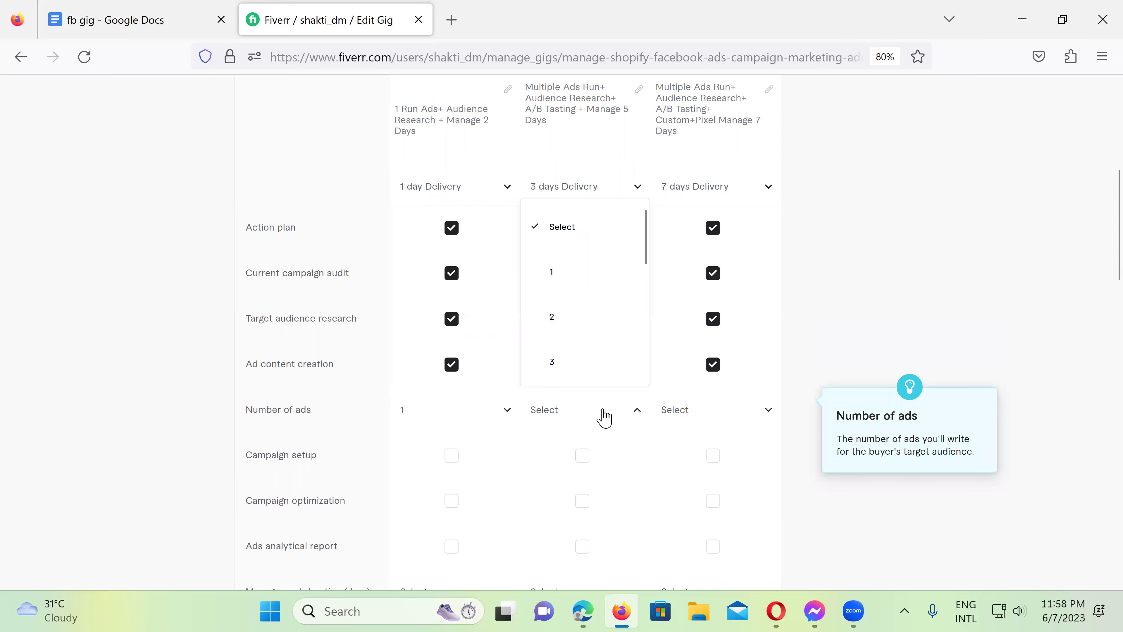
click(557, 364)
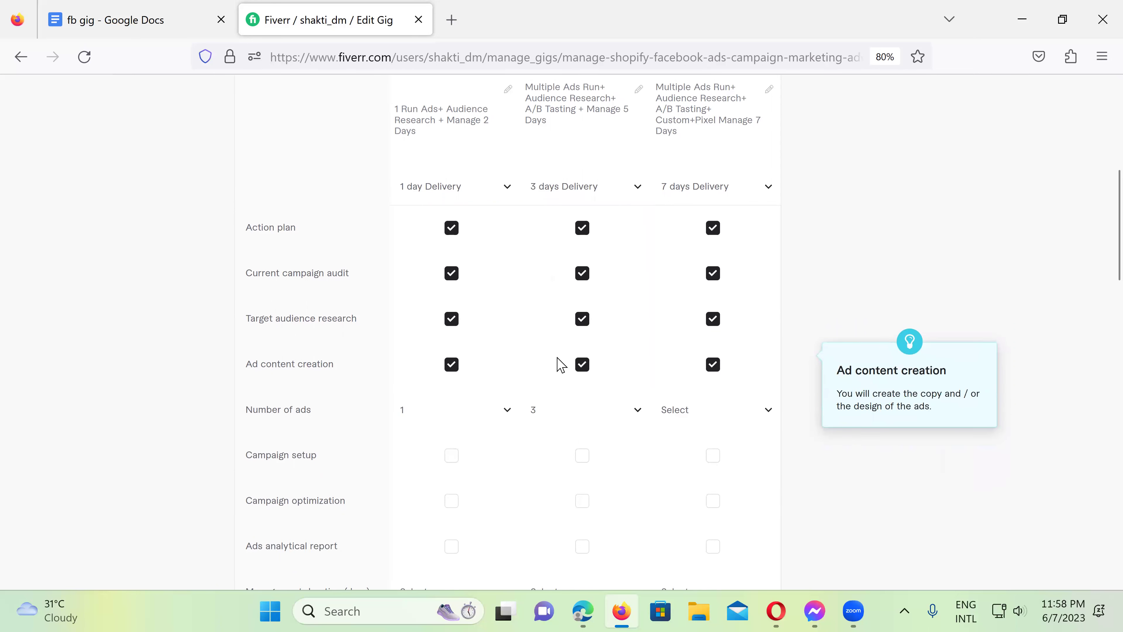
click(716, 416)
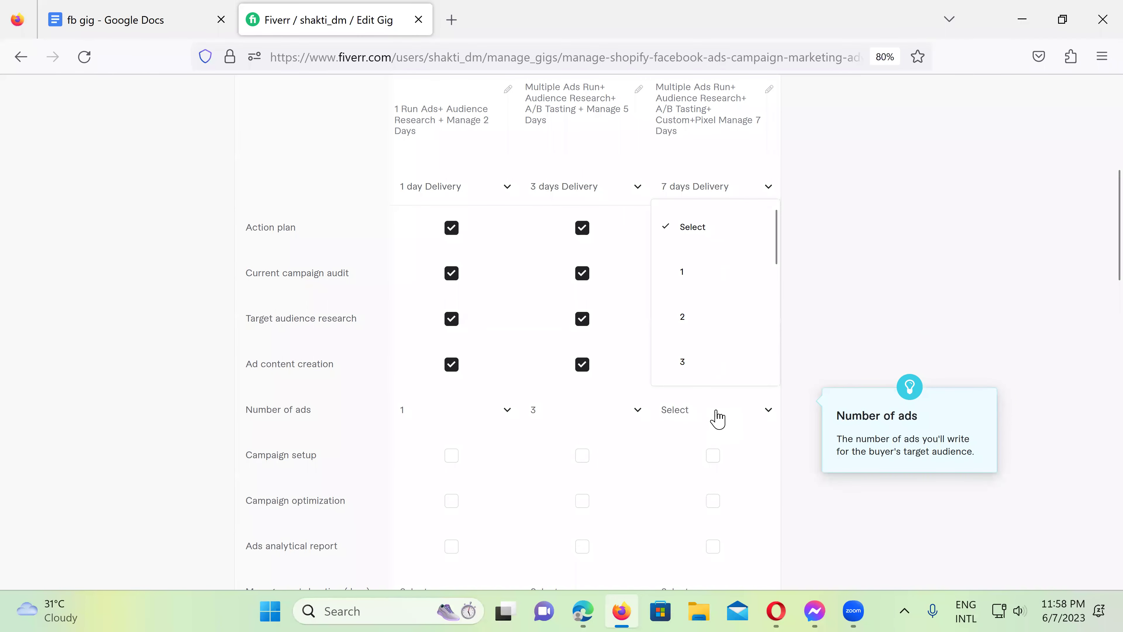
scroll(701, 332, down, 1)
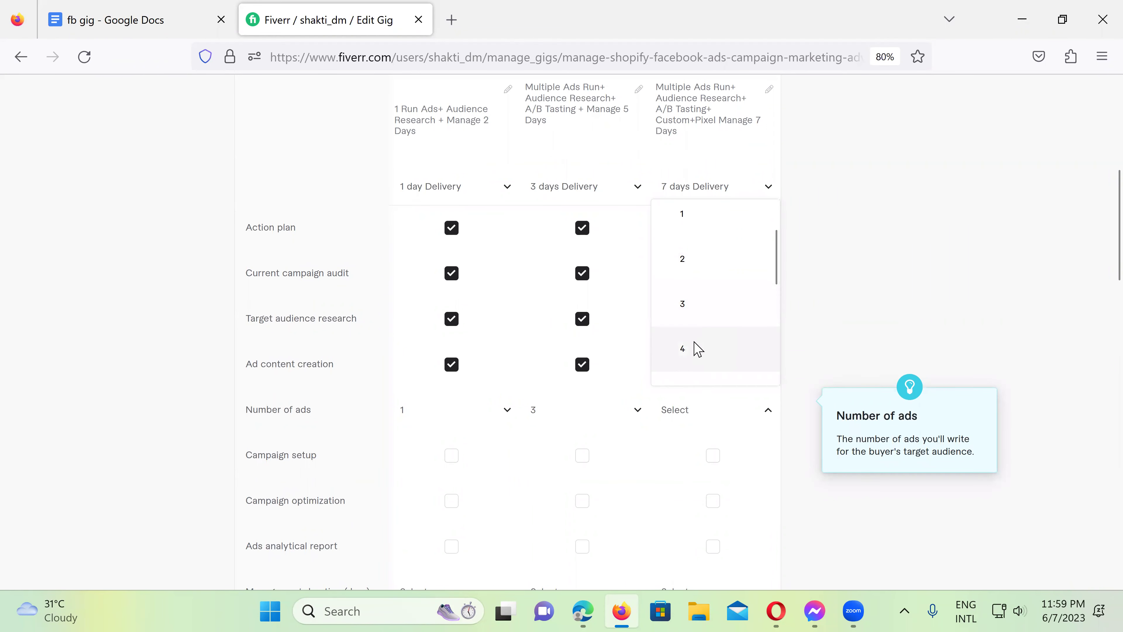
click(694, 342)
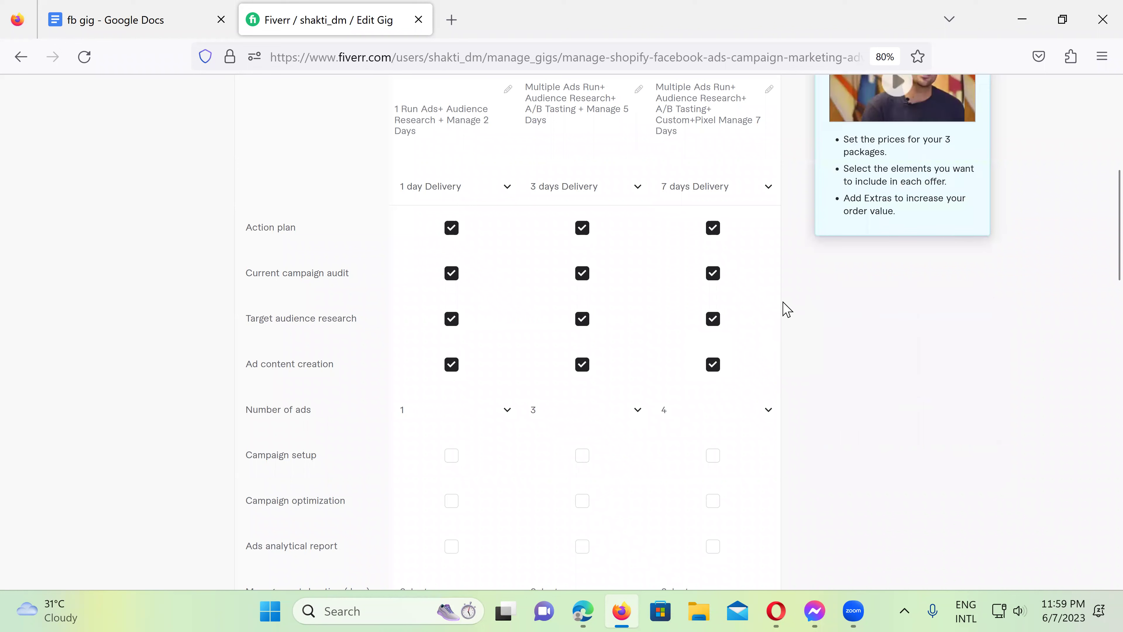
- Include campaign setup in the Basic, Standard and Premium packages
scroll(751, 336, down, 3)
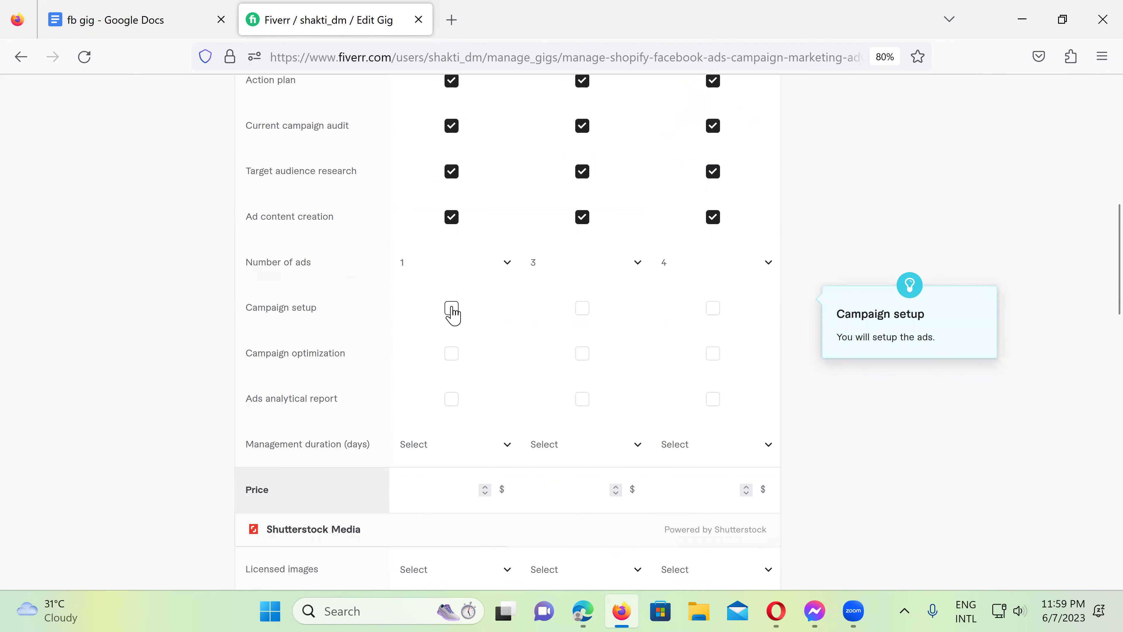
click(452, 310)
click(586, 310)
click(712, 309)
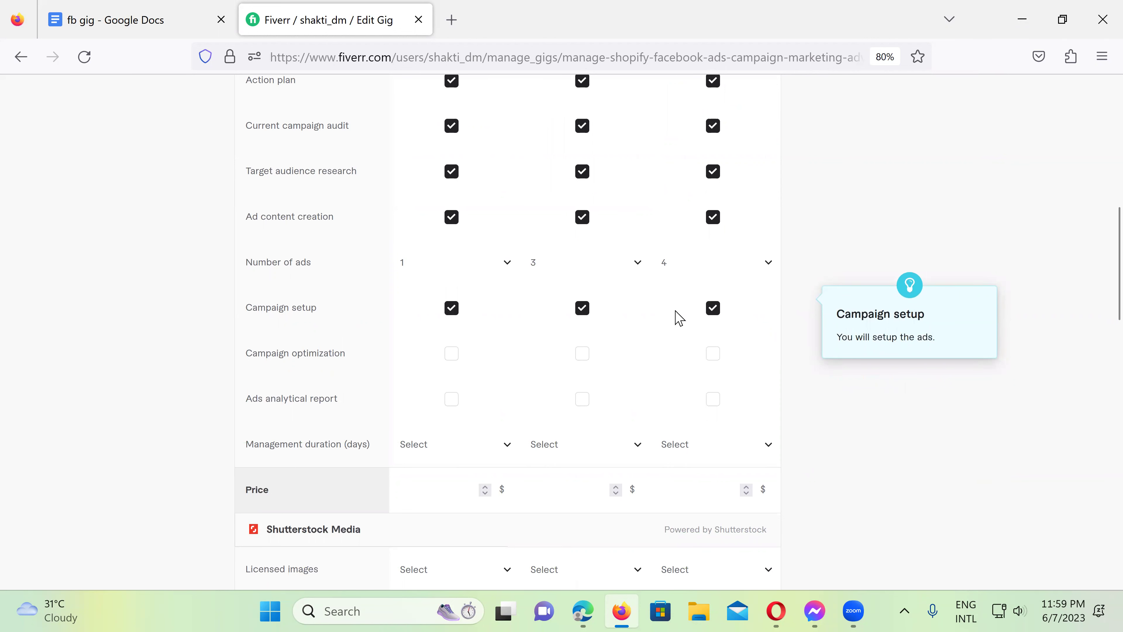
- Include campaign optimization and the ads analytical report in all three packages
click(452, 354)
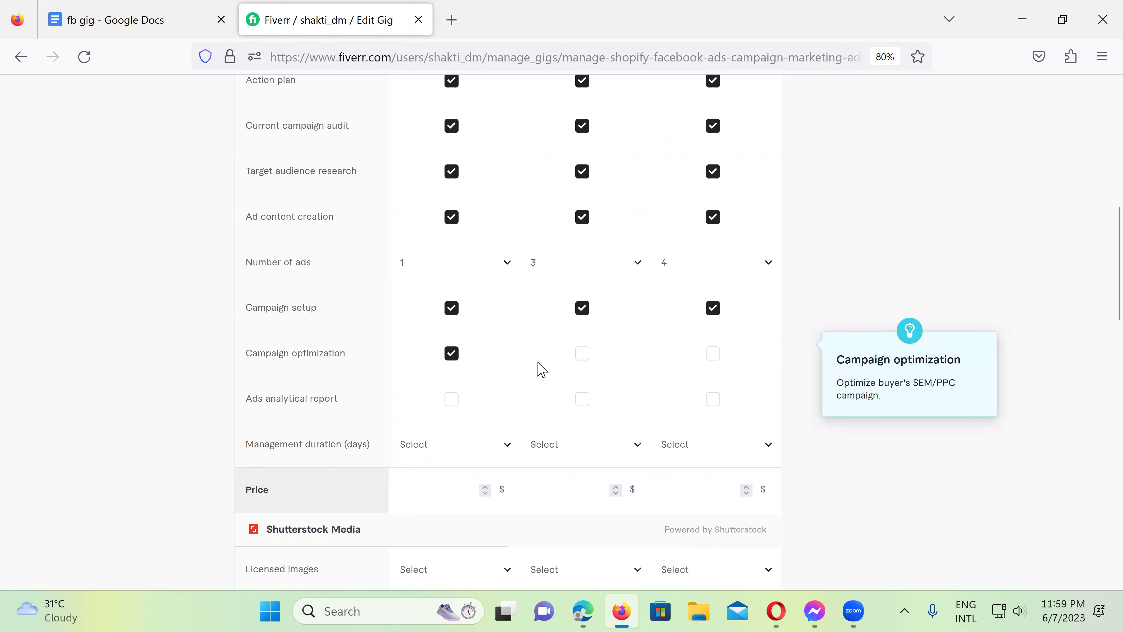
click(708, 360)
click(581, 356)
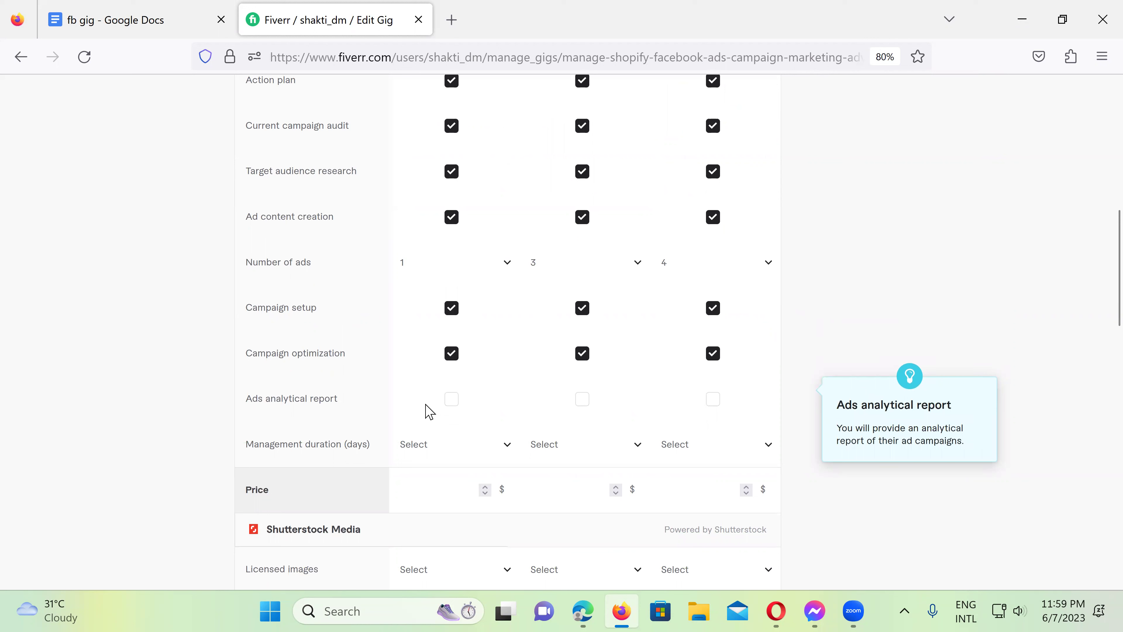
click(451, 401)
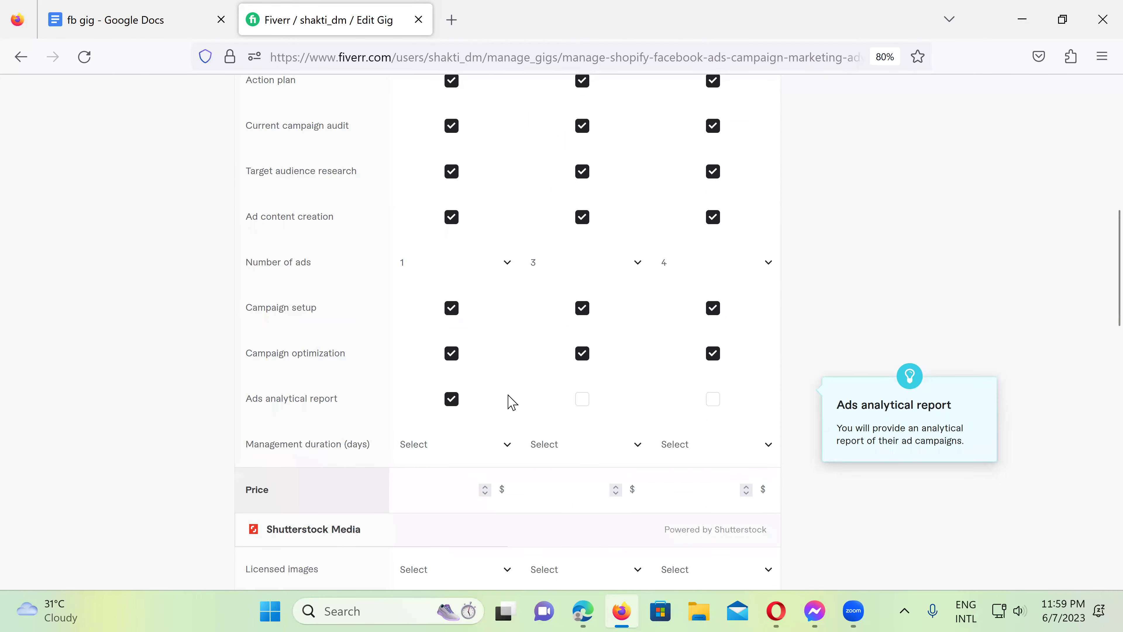
click(587, 399)
- Set the management duration to 1 day for the Basic package and 5 days for the Standard package
scroll(657, 398, down, 3)
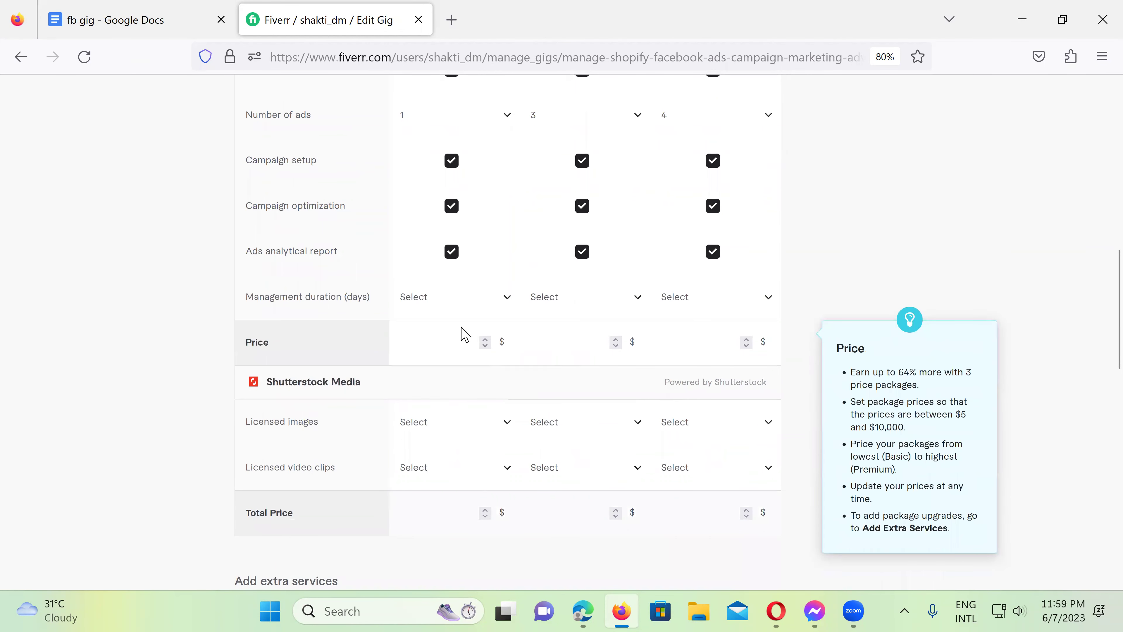
click(451, 305)
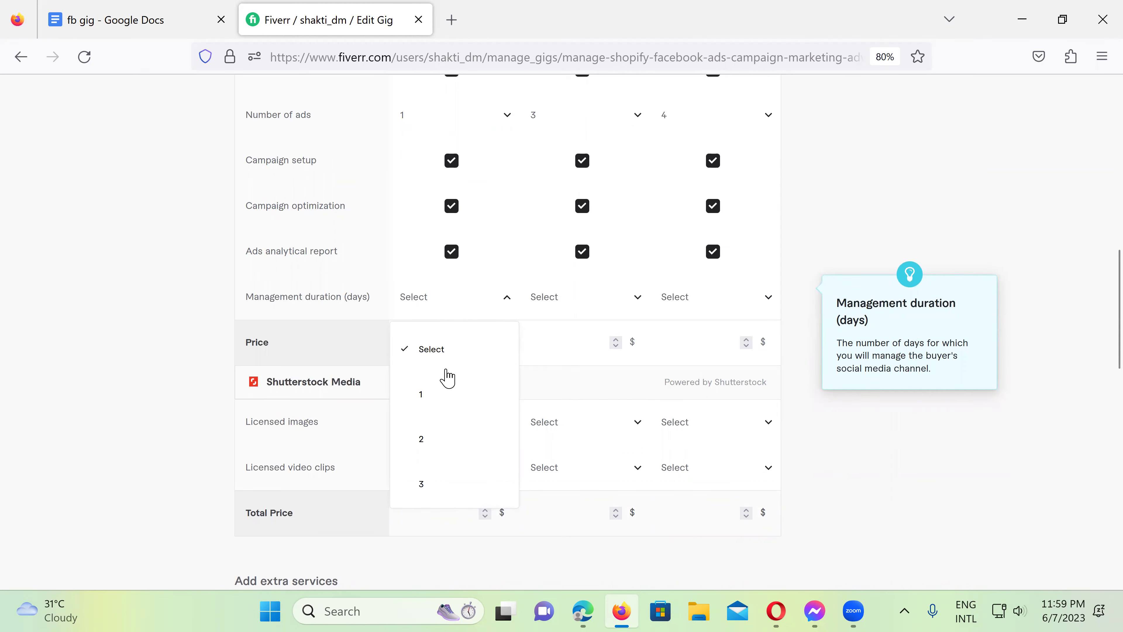
click(427, 392)
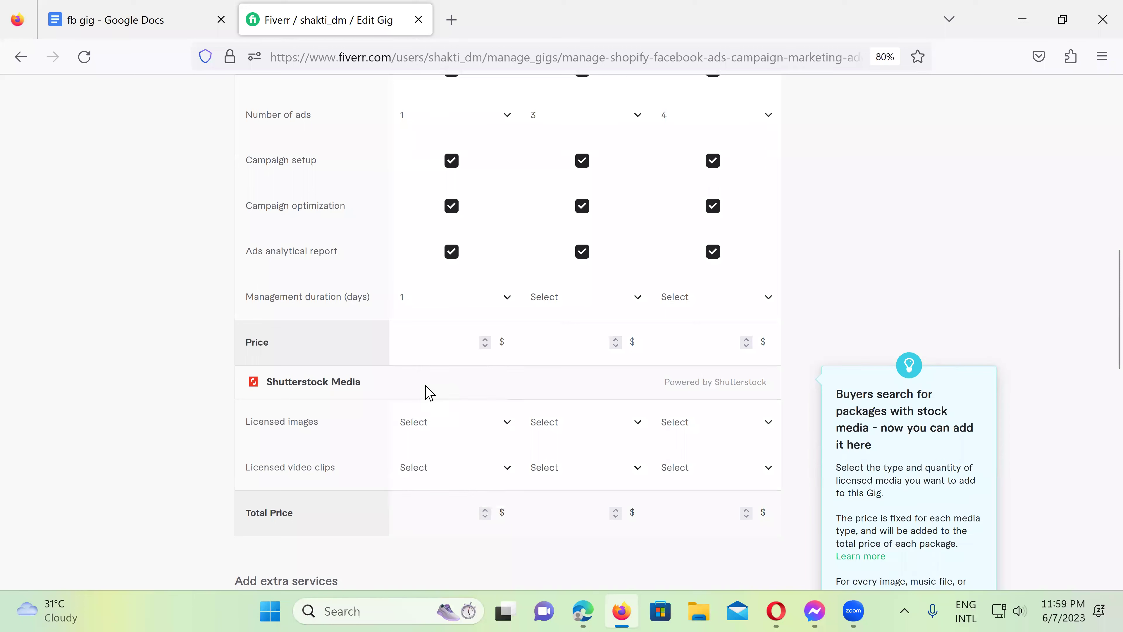
click(599, 305)
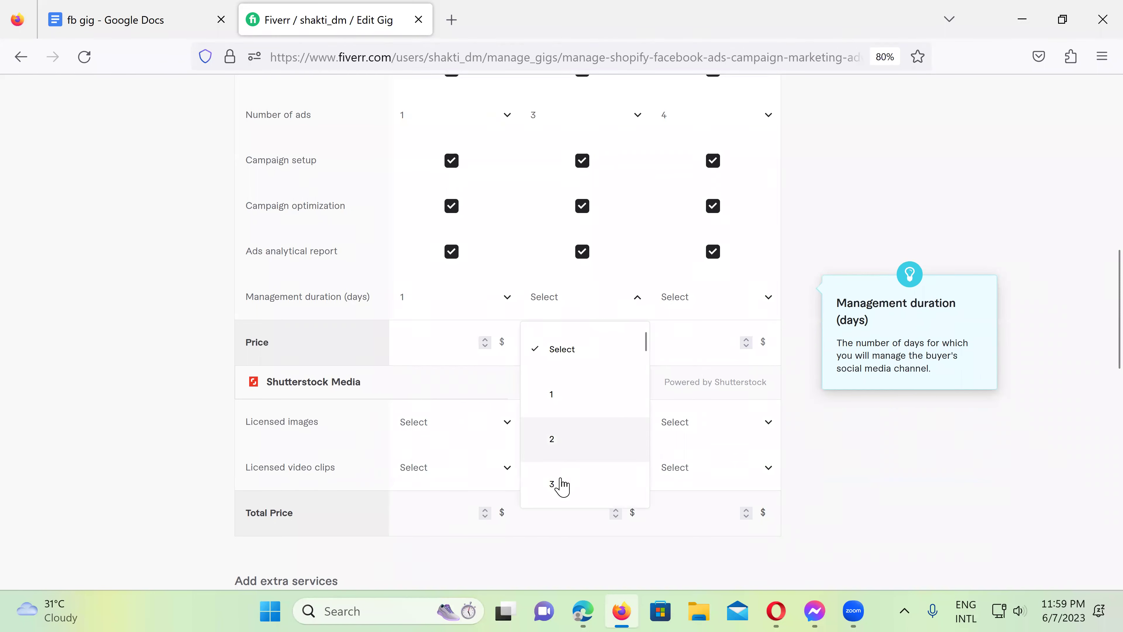
scroll(573, 453, down, 1)
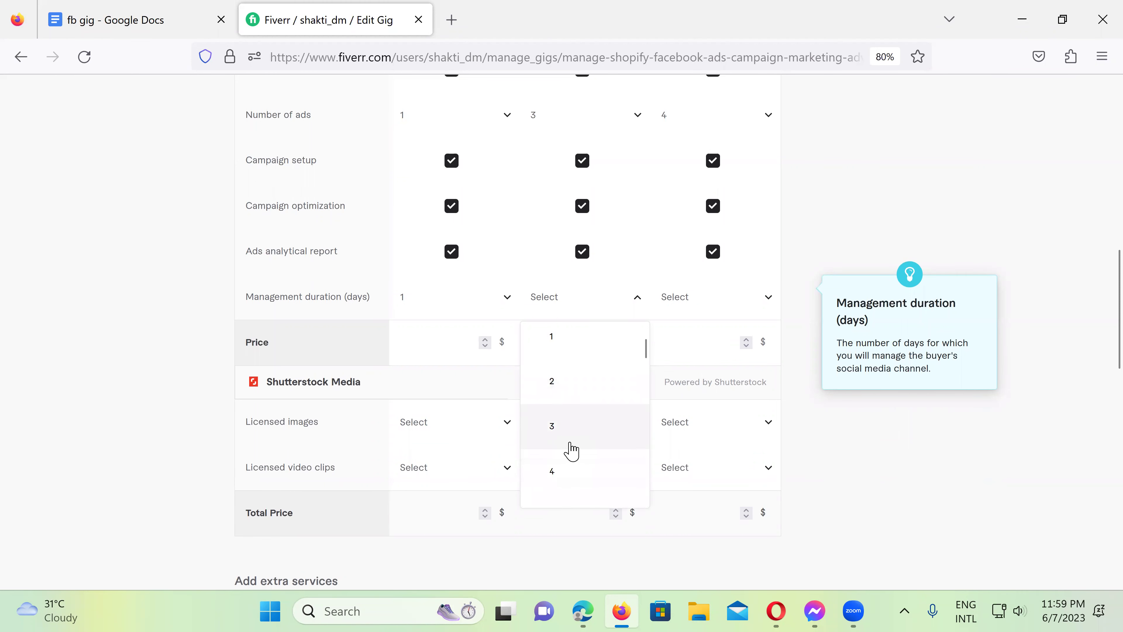
scroll(568, 469, down, 1)
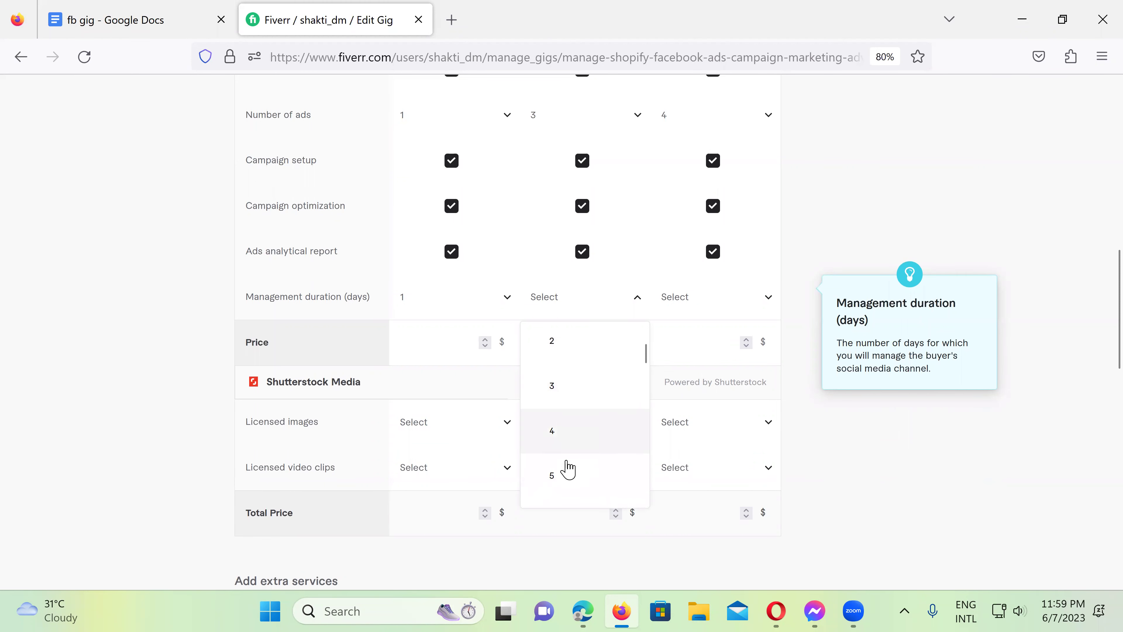
click(558, 461)
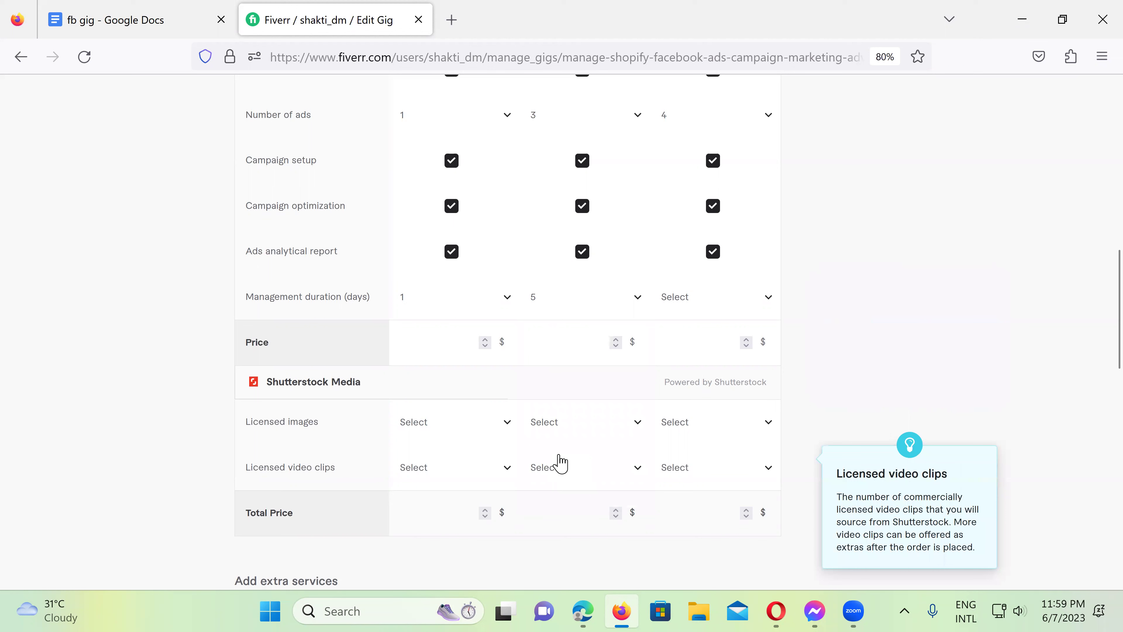
- Set the management duration of the Premium package to 10 days
click(750, 307)
scroll(714, 423, down, 1)
scroll(712, 425, down, 3)
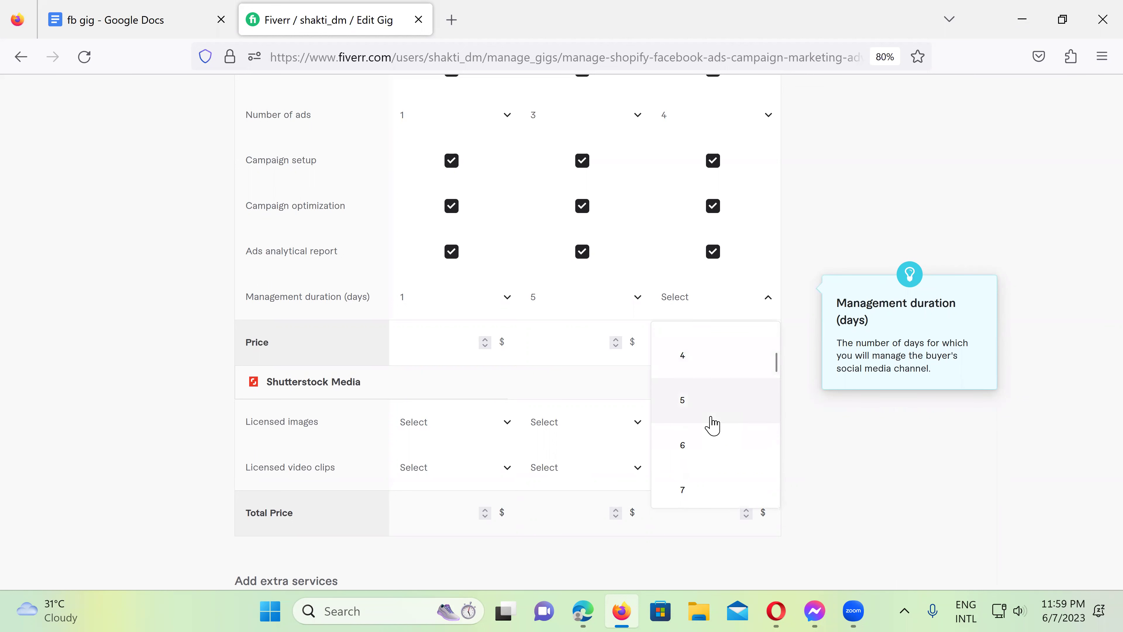
scroll(690, 487, down, 1)
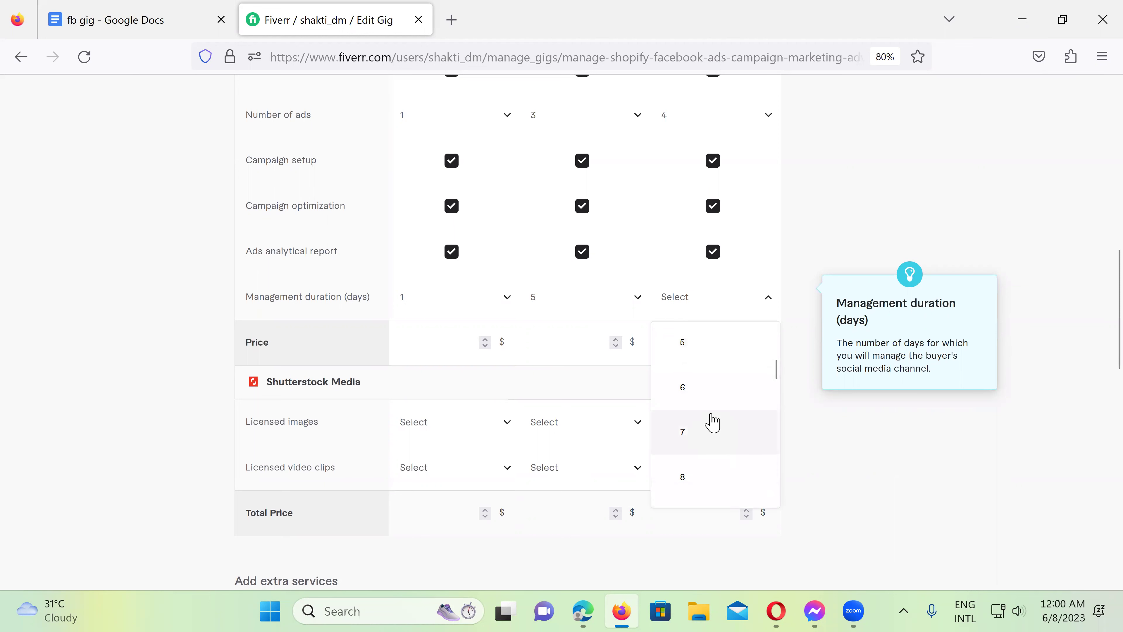
scroll(695, 467, down, 1)
scroll(696, 468, down, 3)
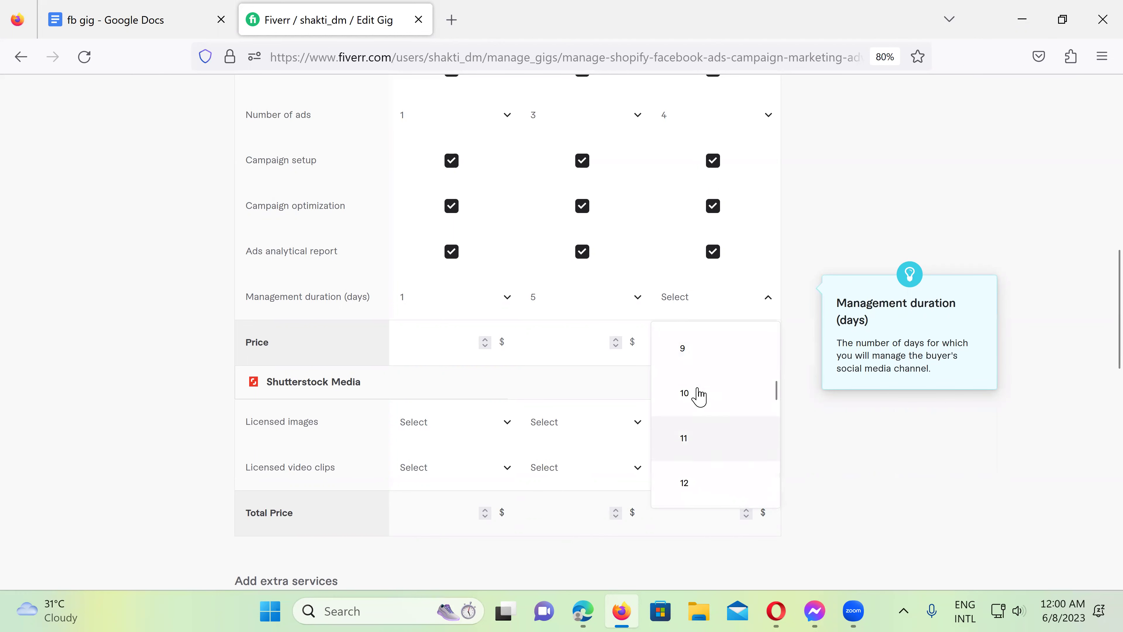
click(691, 397)
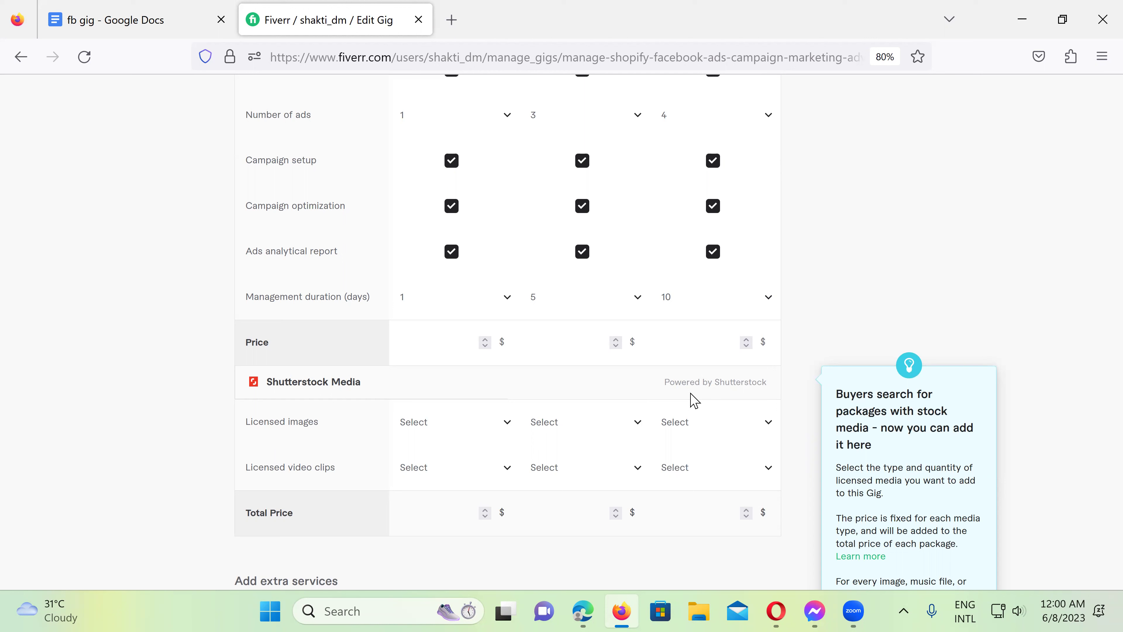
- Price the packages at $15 for Basic, $30 for Standard and $45 for Premium
mouse_move(676, 111)
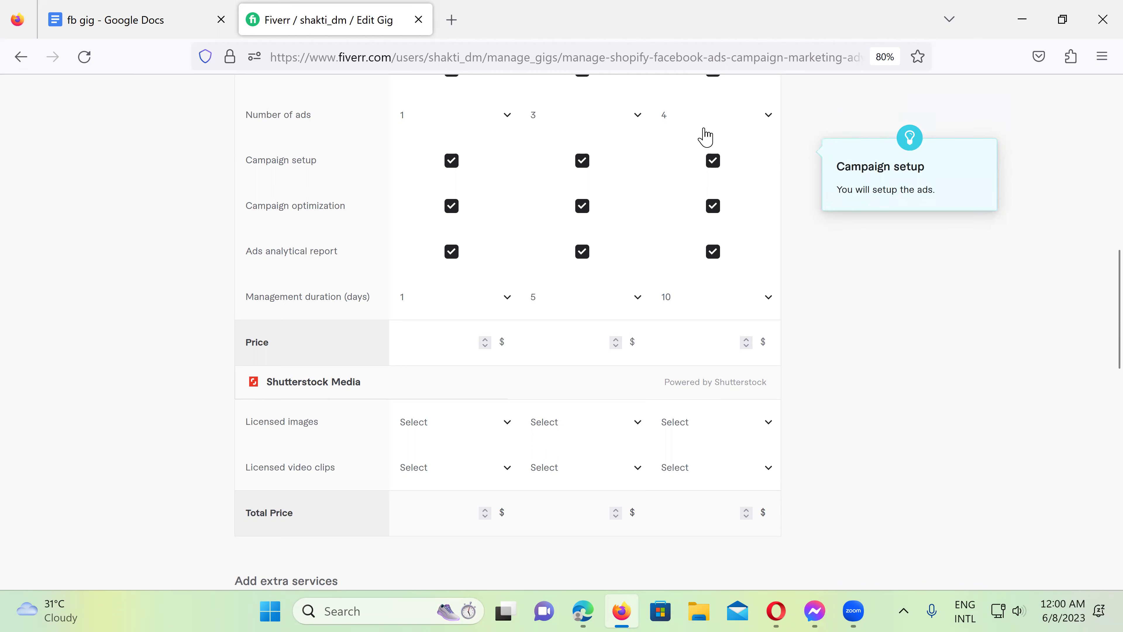
mouse_move(675, 312)
mouse_move(437, 342)
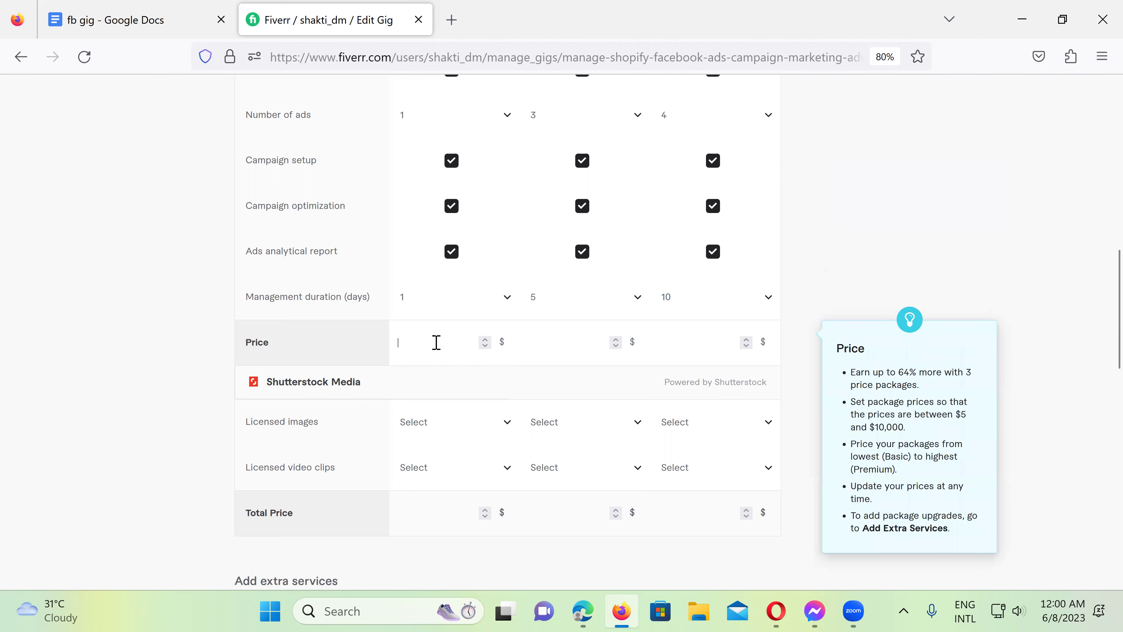
click(436, 342)
text(15)
key(BackSpace)
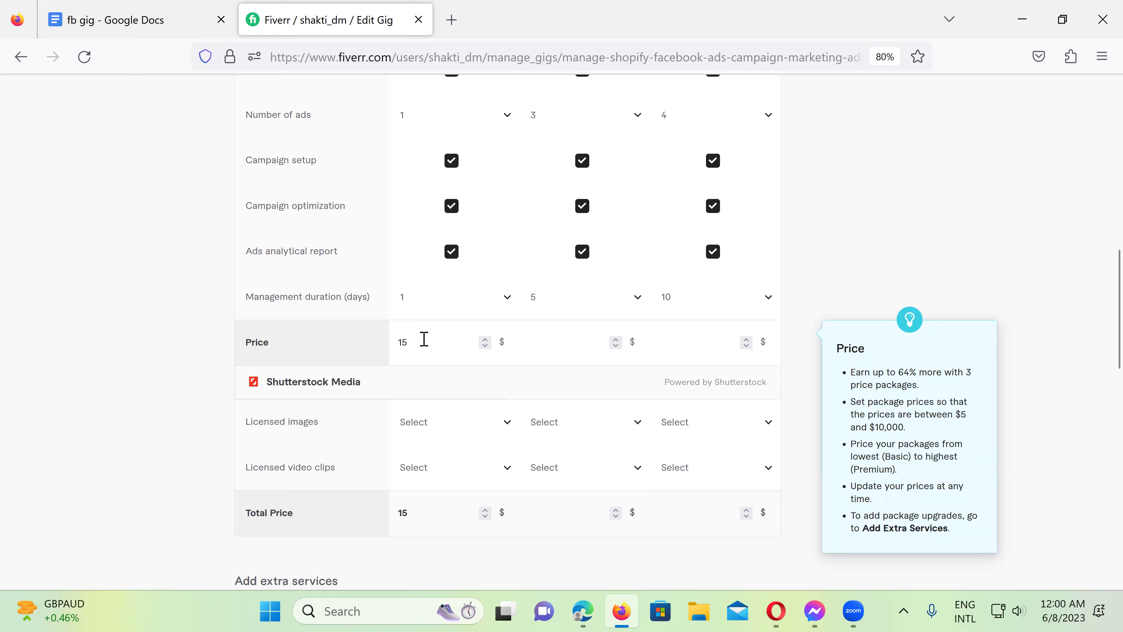
click(530, 341)
text(30)
text(45)
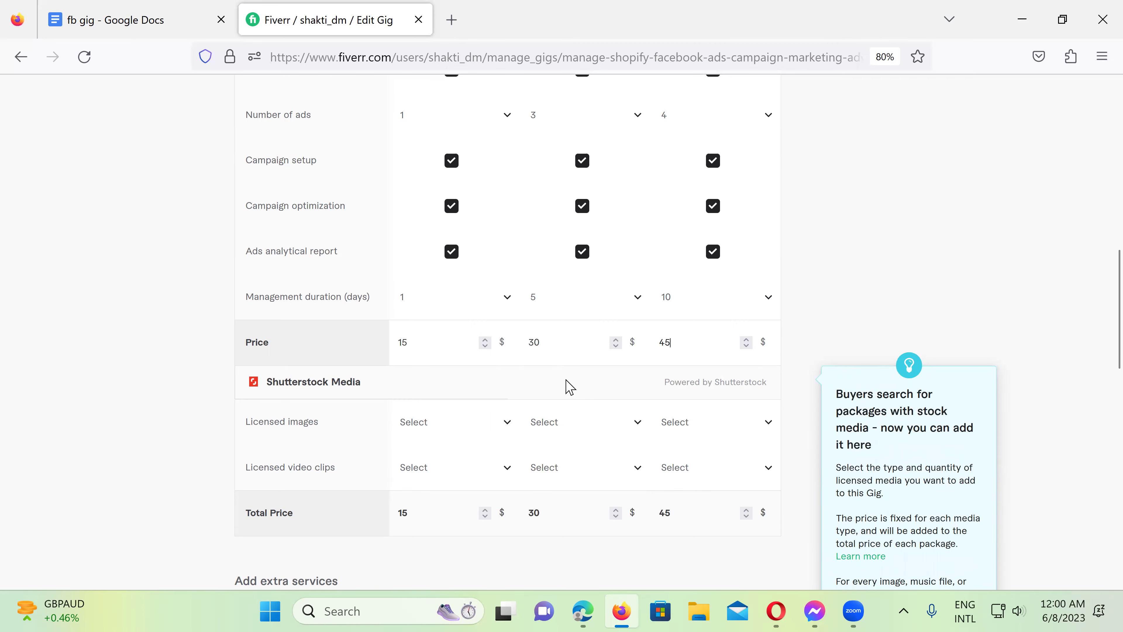
- Enable extra fast delivery as an extra service and review the packages' regular delivery times
scroll(566, 387, down, 2)
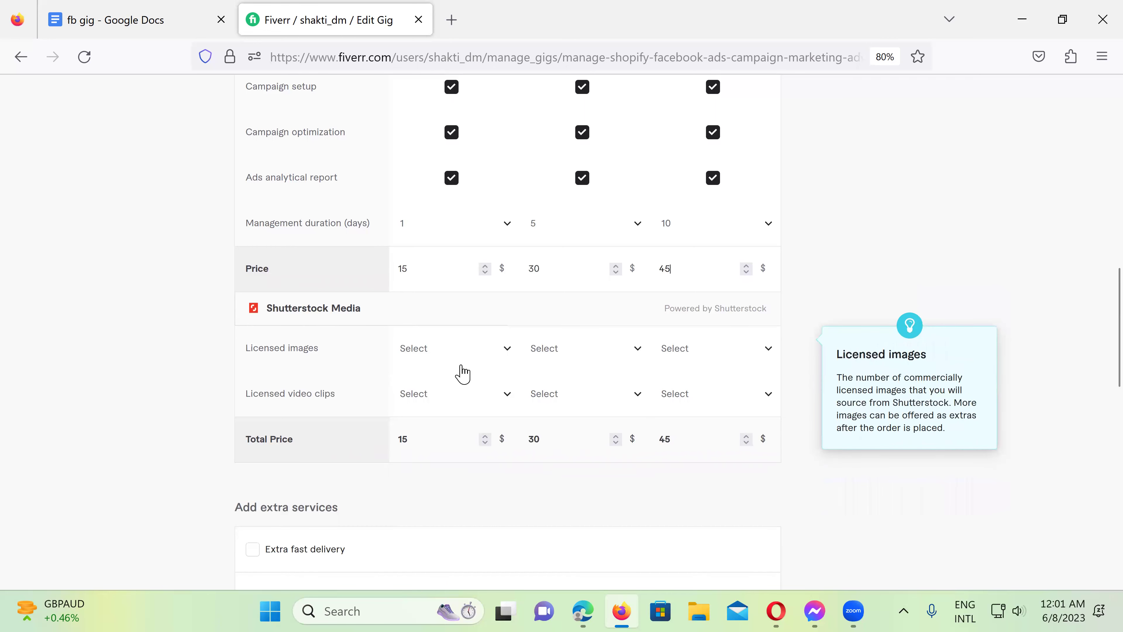
scroll(657, 407, down, 3)
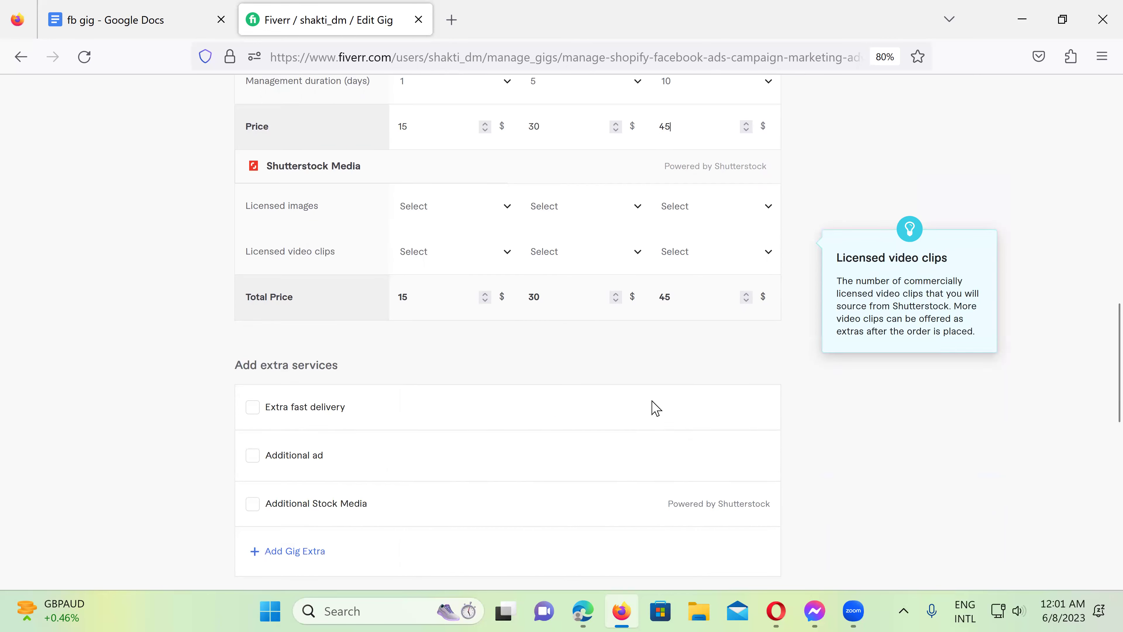
click(252, 410)
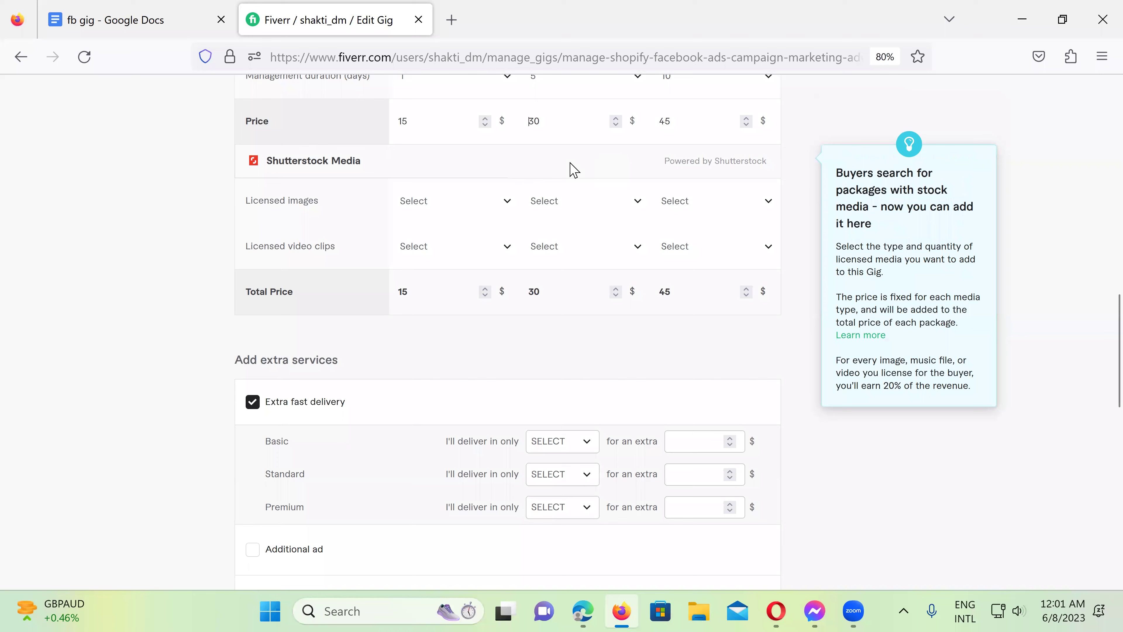
scroll(563, 172, up, 2)
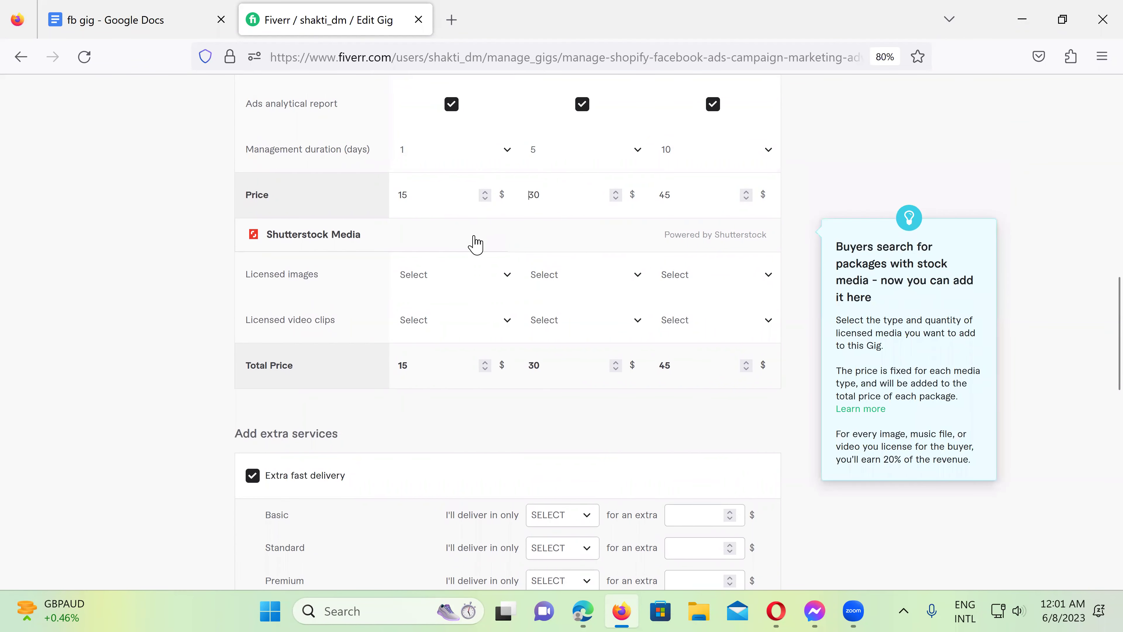
scroll(478, 243, up, 2)
scroll(475, 244, up, 4)
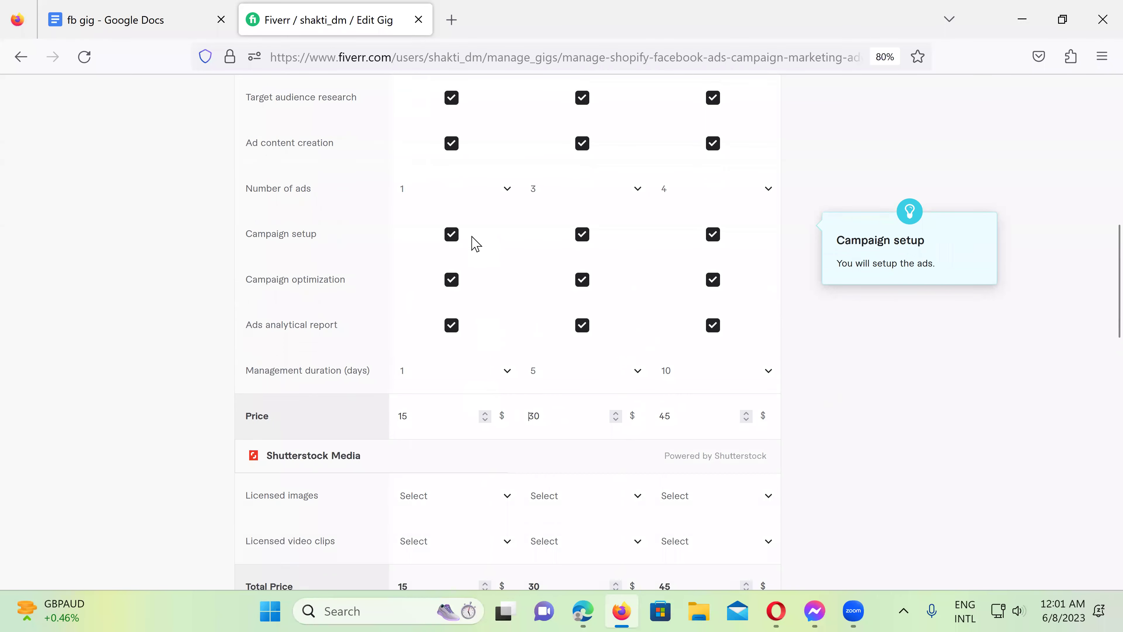
scroll(474, 201, up, 4)
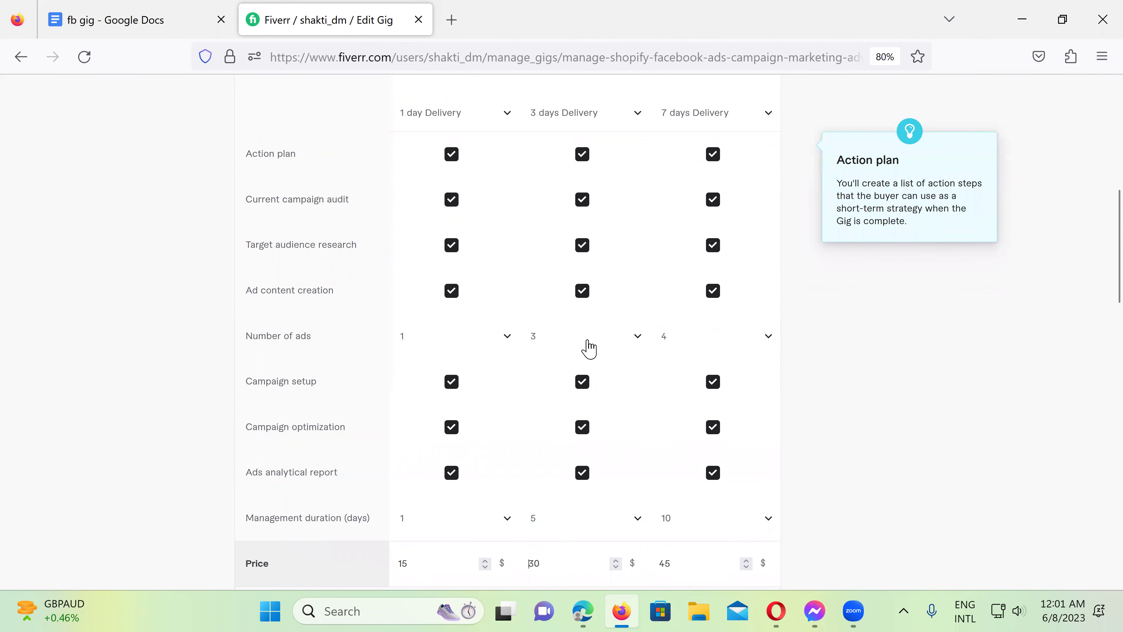
scroll(584, 344, down, 10)
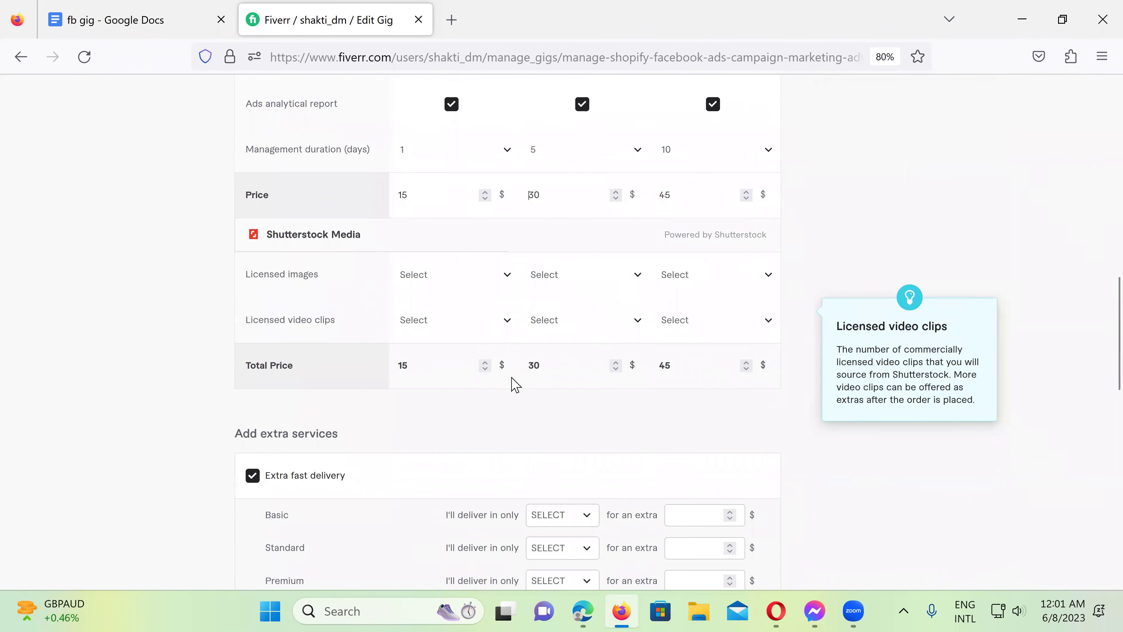
scroll(513, 381, down, 4)
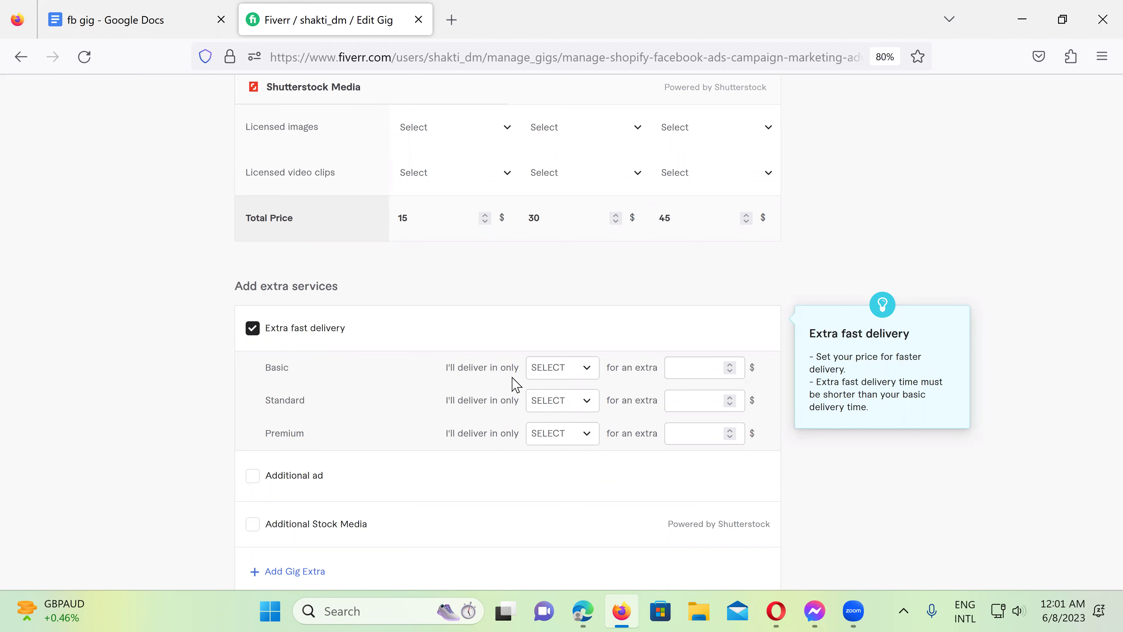
click(560, 377)
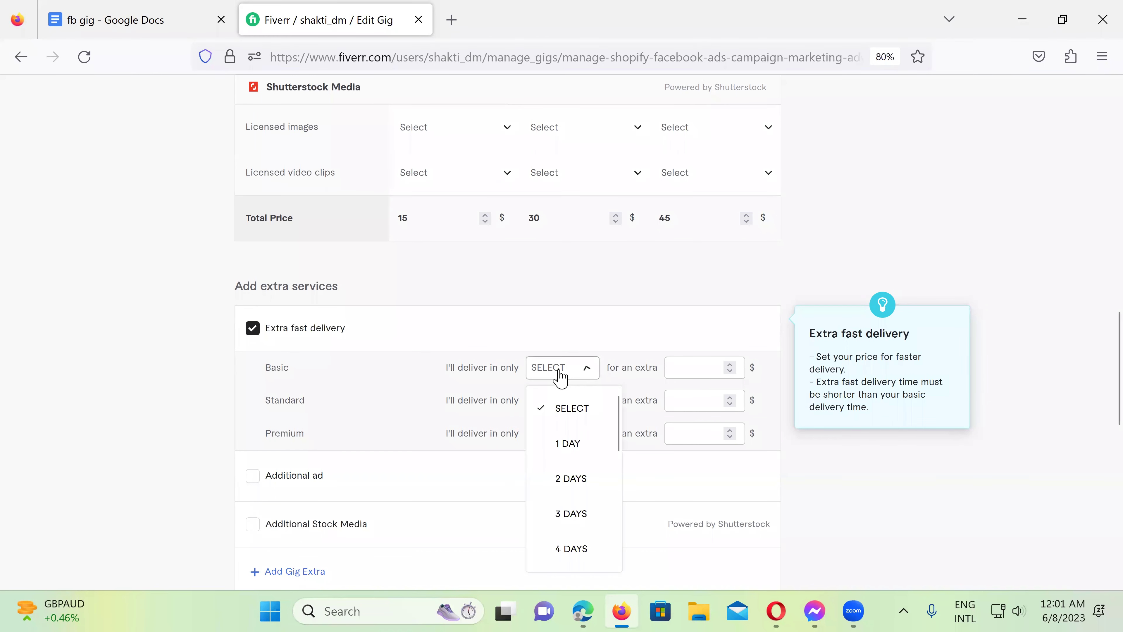
click(571, 445)
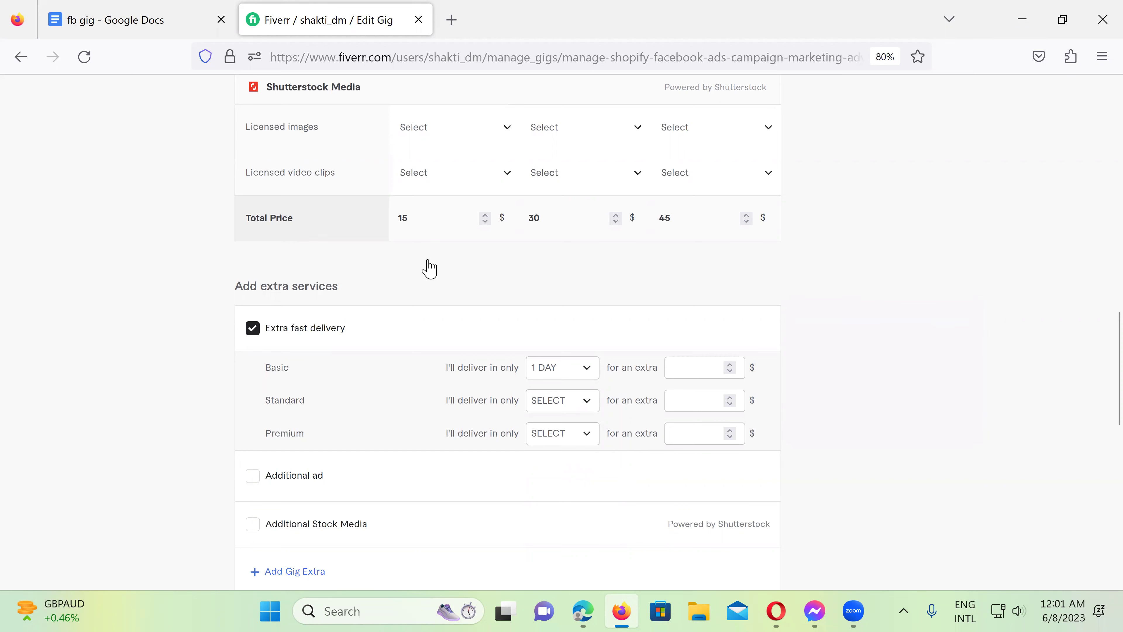
scroll(429, 263, up, 5)
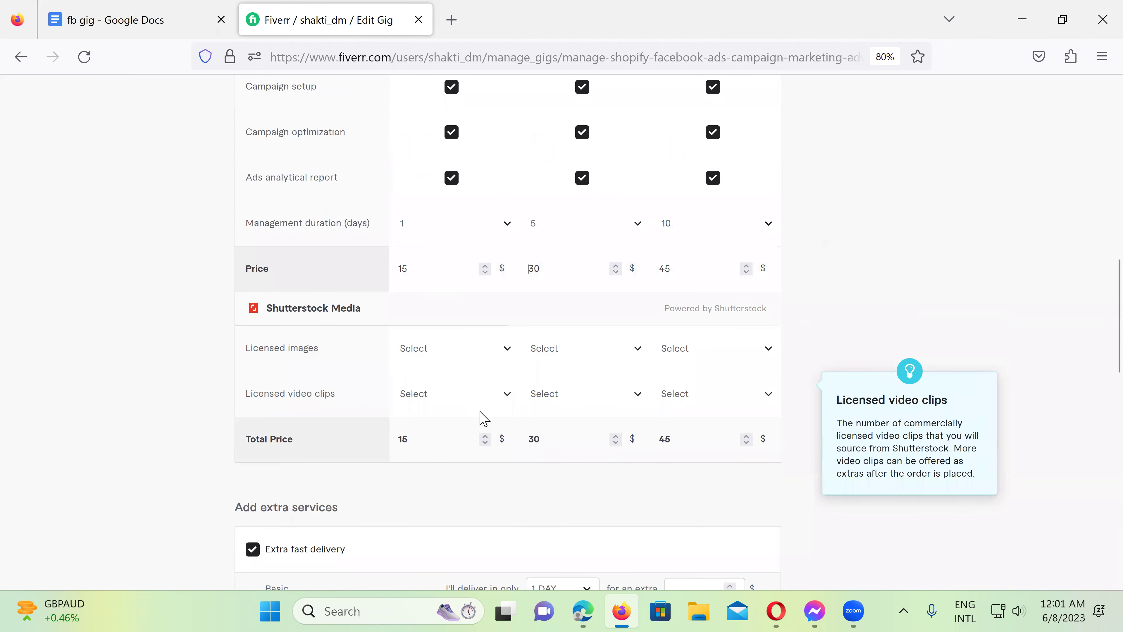
scroll(481, 418, down, 3)
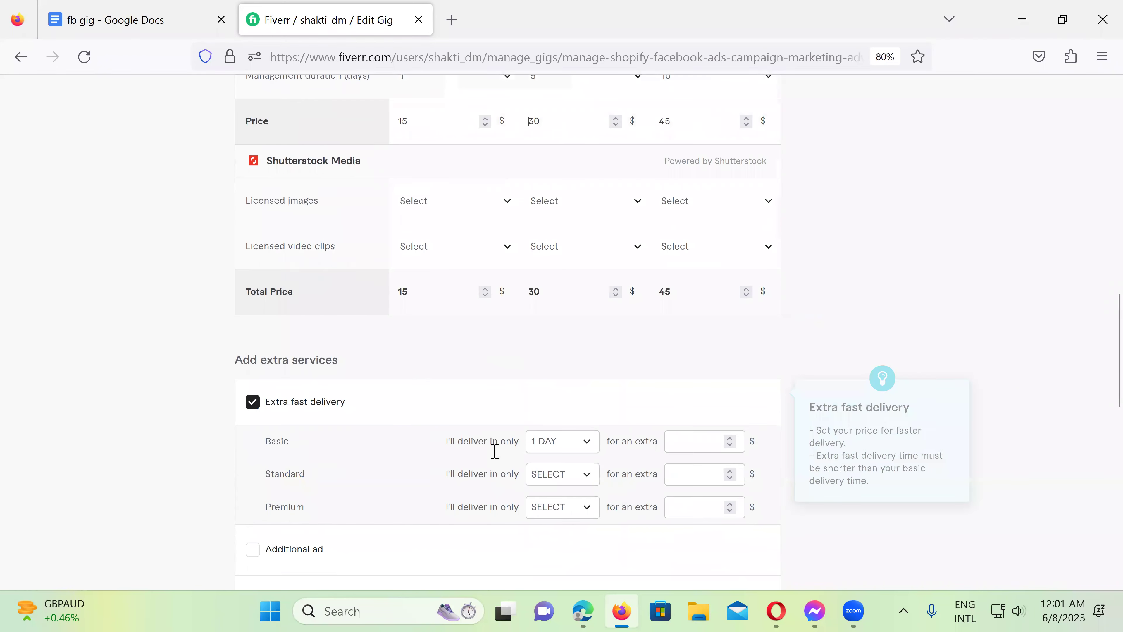
click(581, 445)
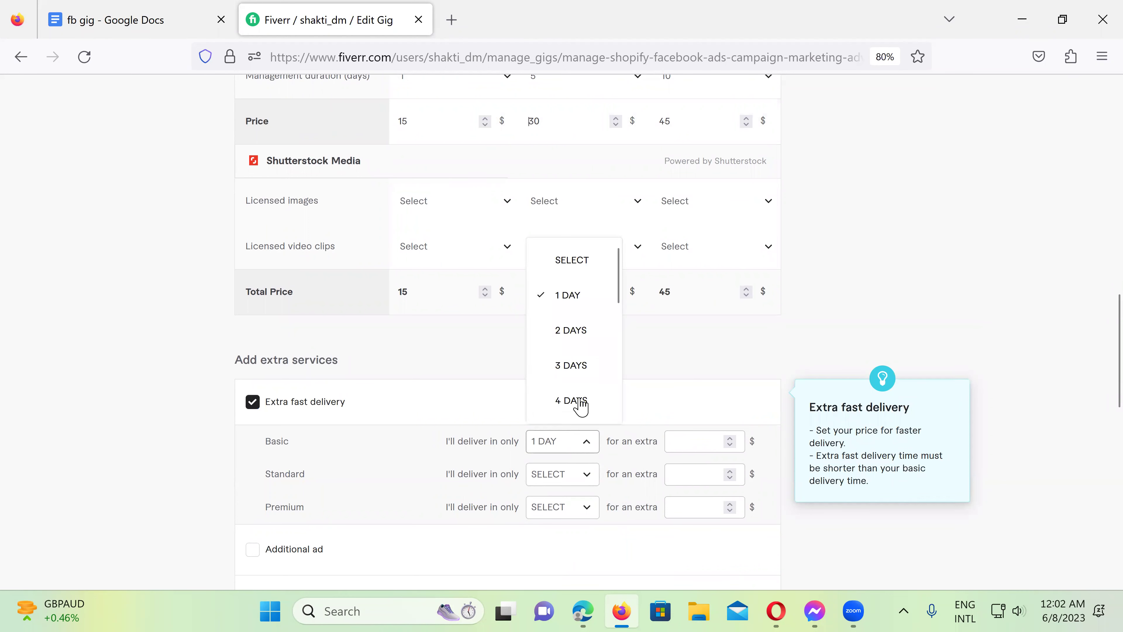
click(572, 261)
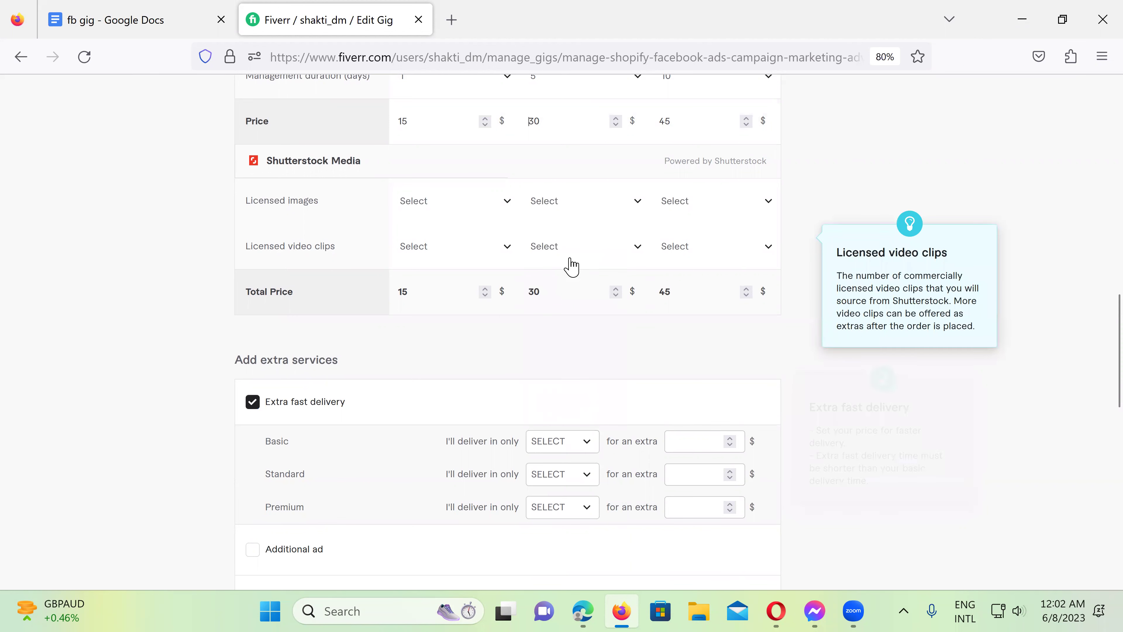
- Offer extra fast delivery of the Premium package in 1 day for an extra $10
click(559, 512)
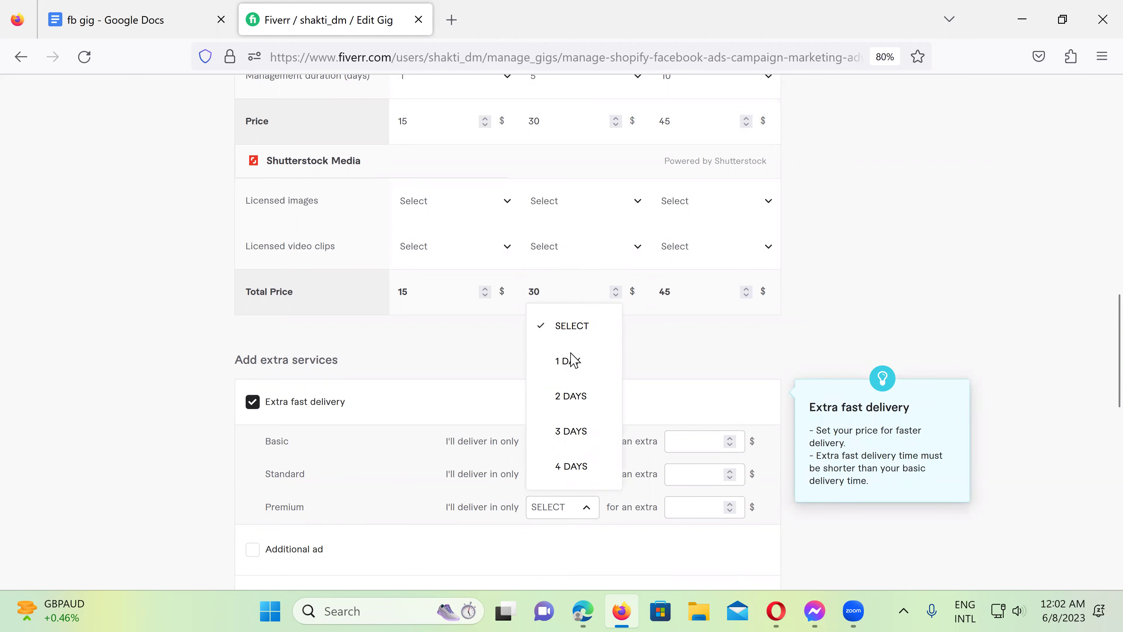
click(567, 360)
click(700, 506)
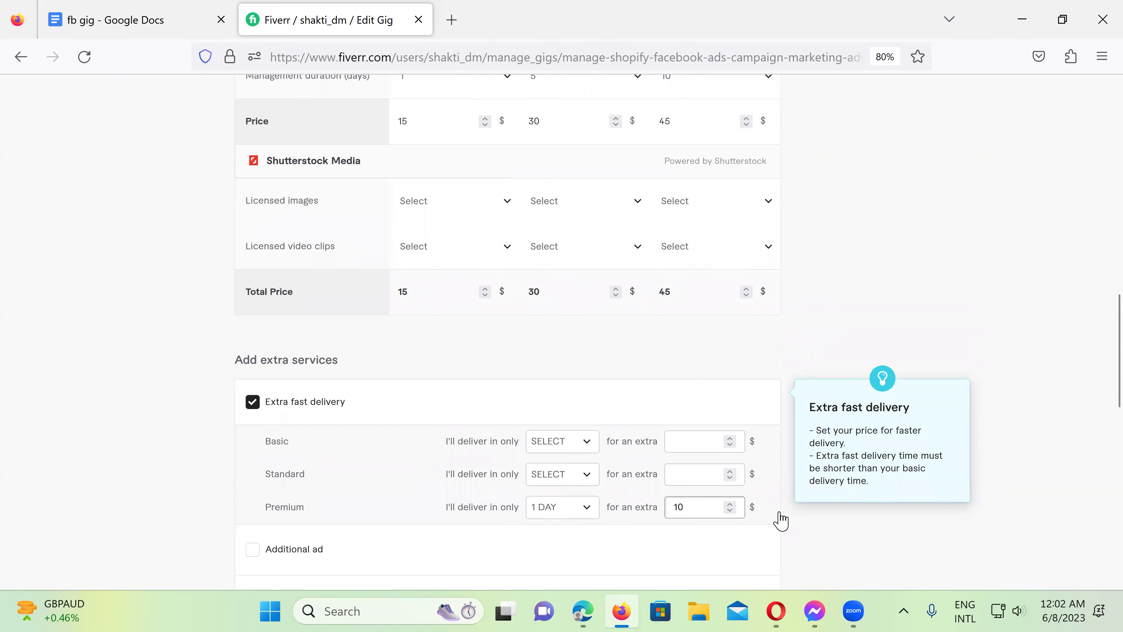
- Offer extra fast delivery of the Standard package in 1 day for an extra $5
scroll(778, 520, down, 3)
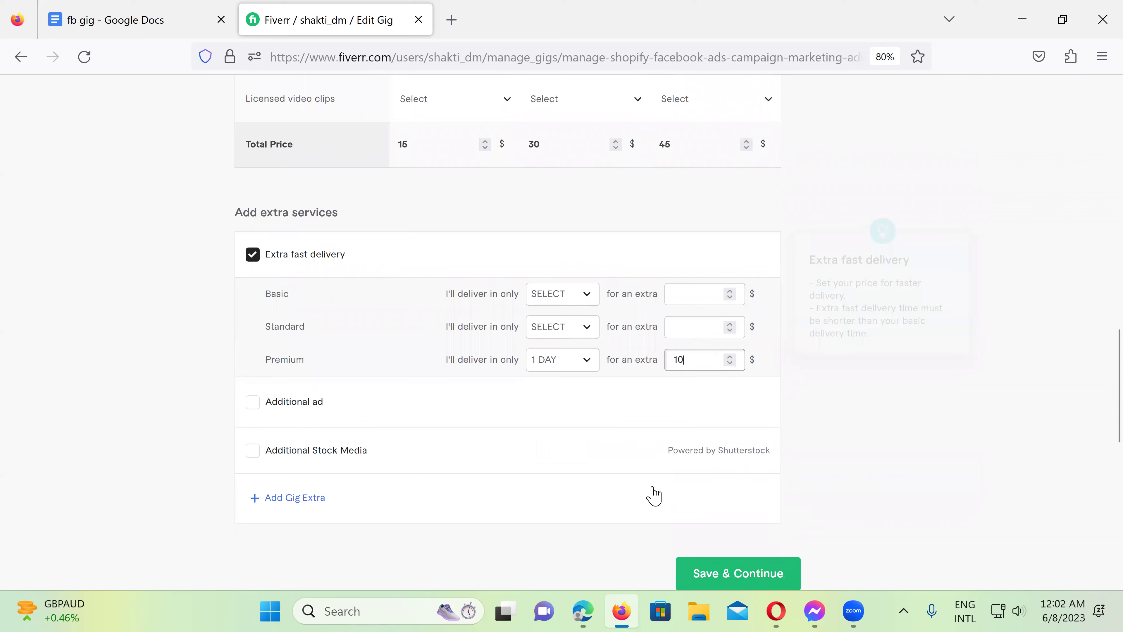
click(575, 334)
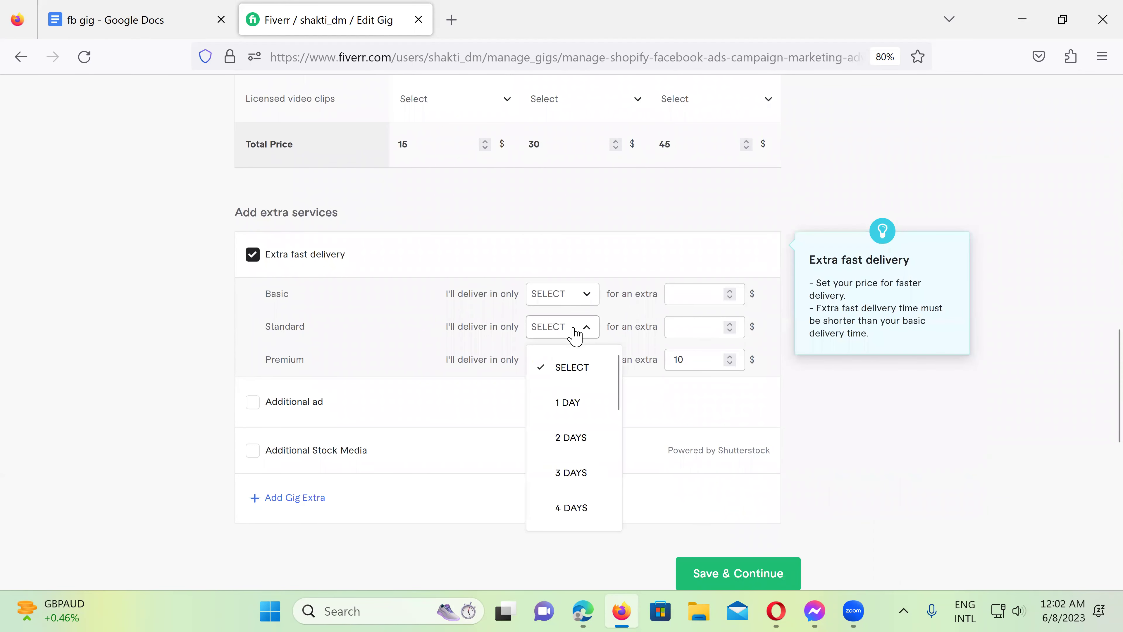
click(568, 402)
click(695, 326)
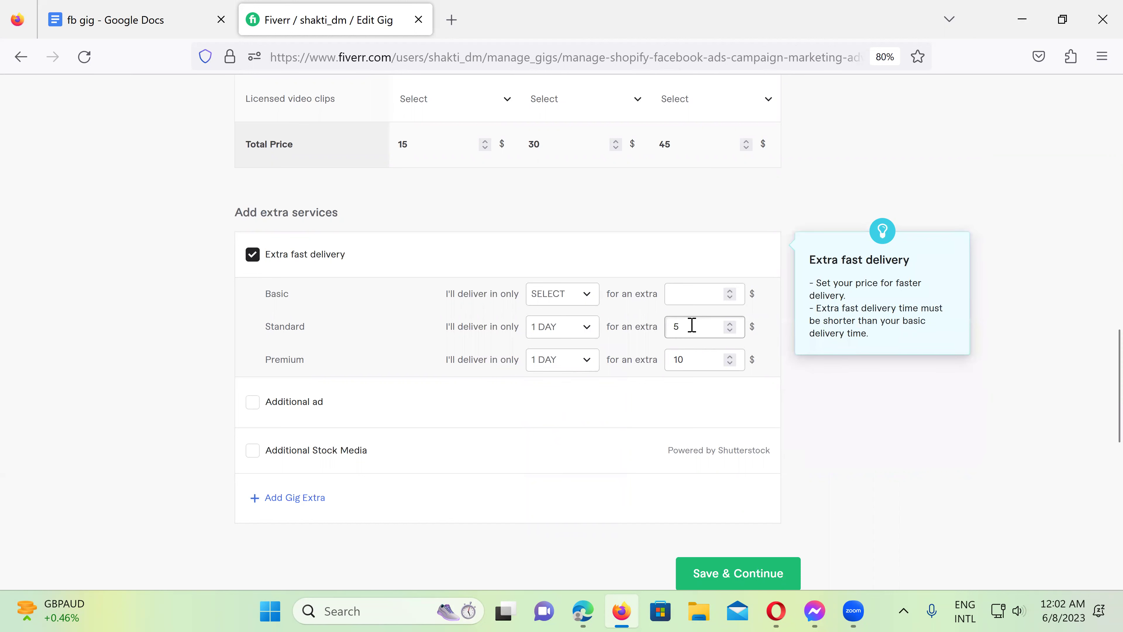
text(5)
click(827, 394)
click(717, 423)
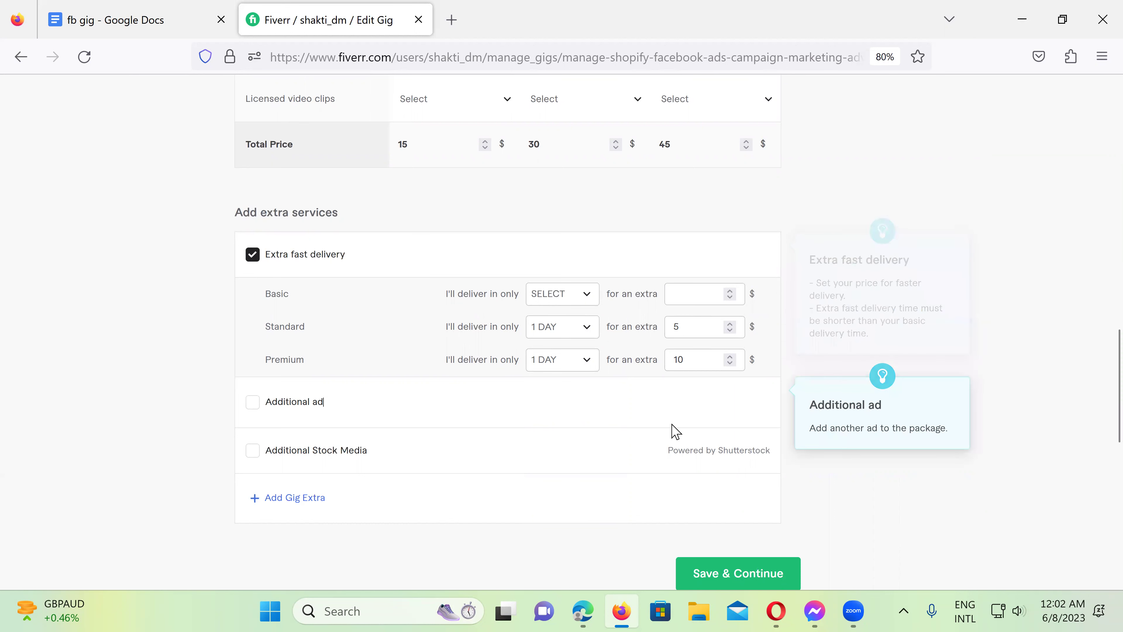
- Save the pricing and extra services and continue to the gig's description stage
scroll(661, 427, down, 2)
click(707, 493)
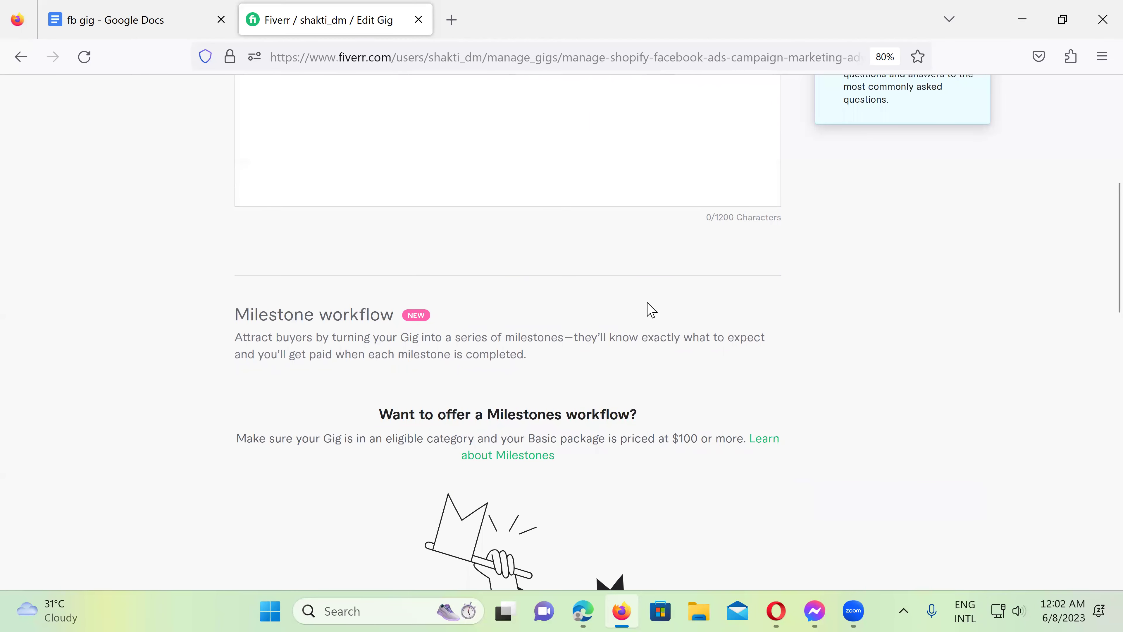
- Switch to the fb gig document in Google Docs and copy the three introductory paragraphs between the title and "I will do for you"
click(161, 33)
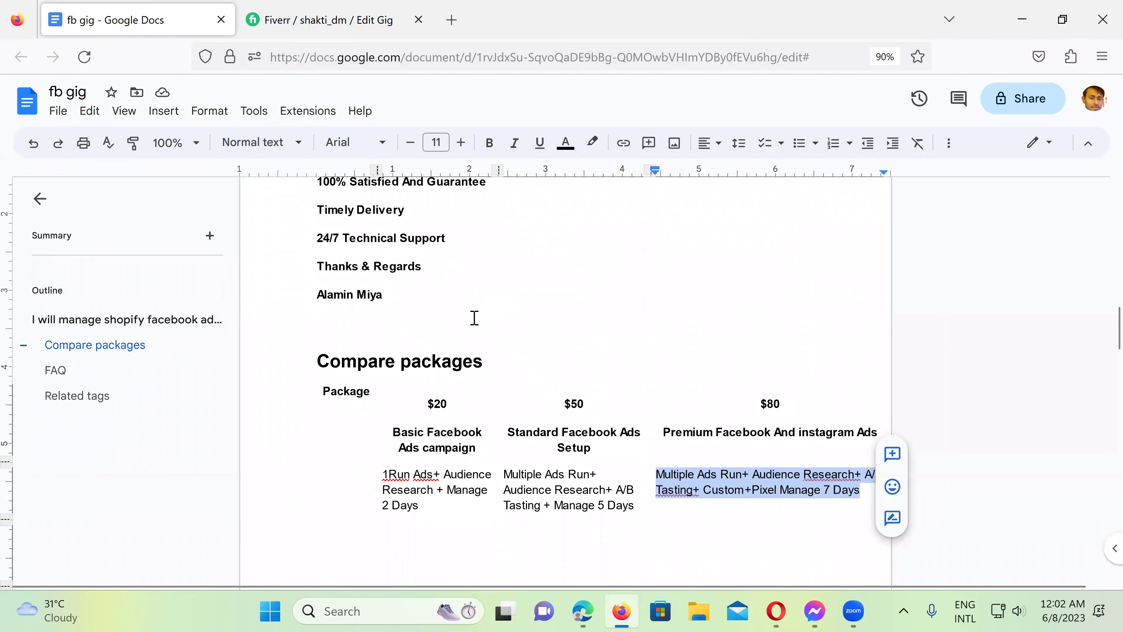
scroll(474, 318, up, 1)
scroll(474, 318, up, 6)
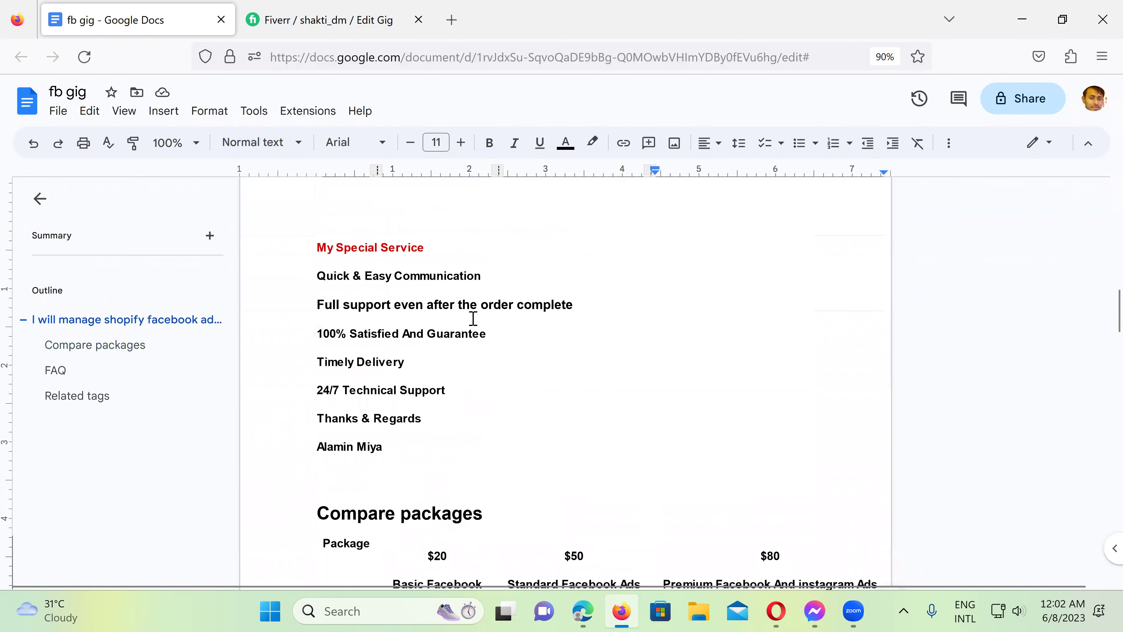
scroll(473, 318, up, 3)
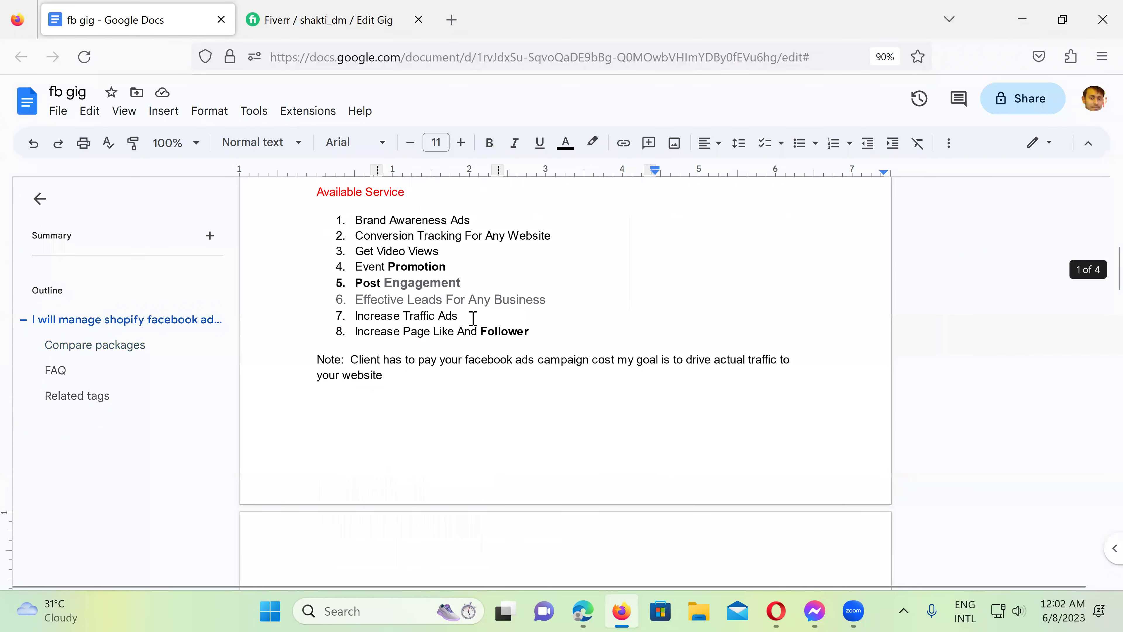
scroll(473, 319, up, 3)
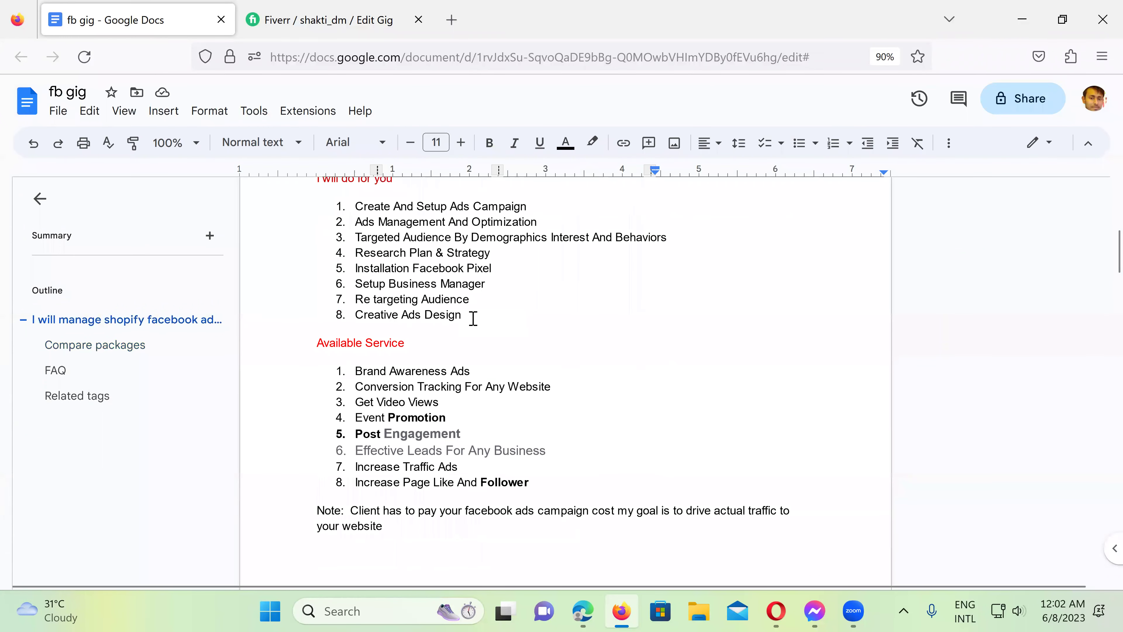
scroll(474, 319, up, 3)
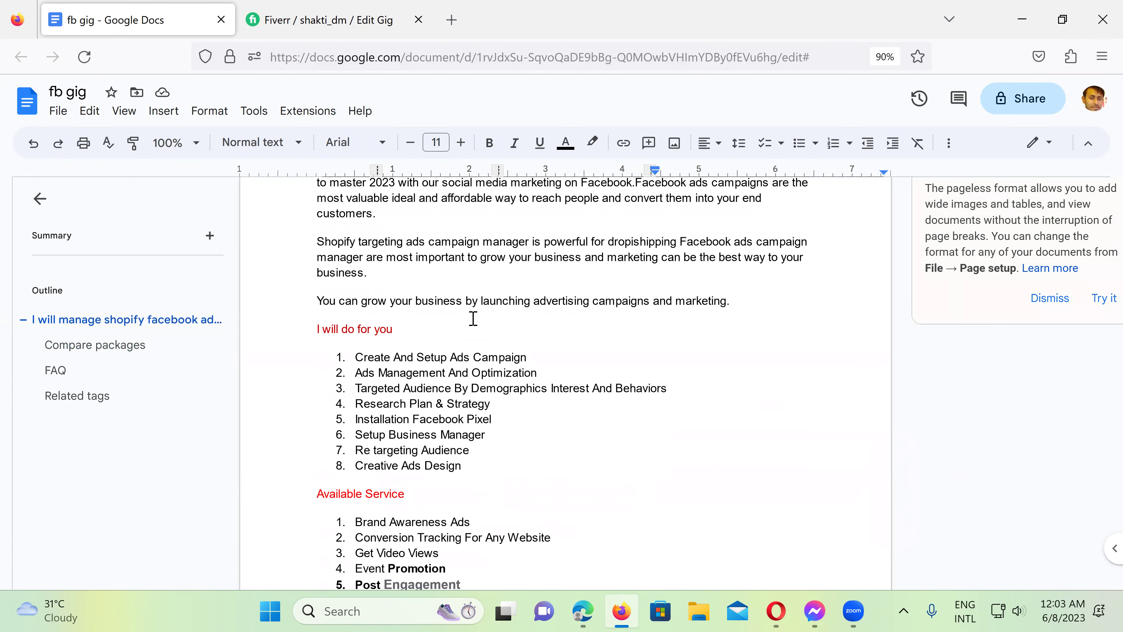
scroll(473, 319, up, 2)
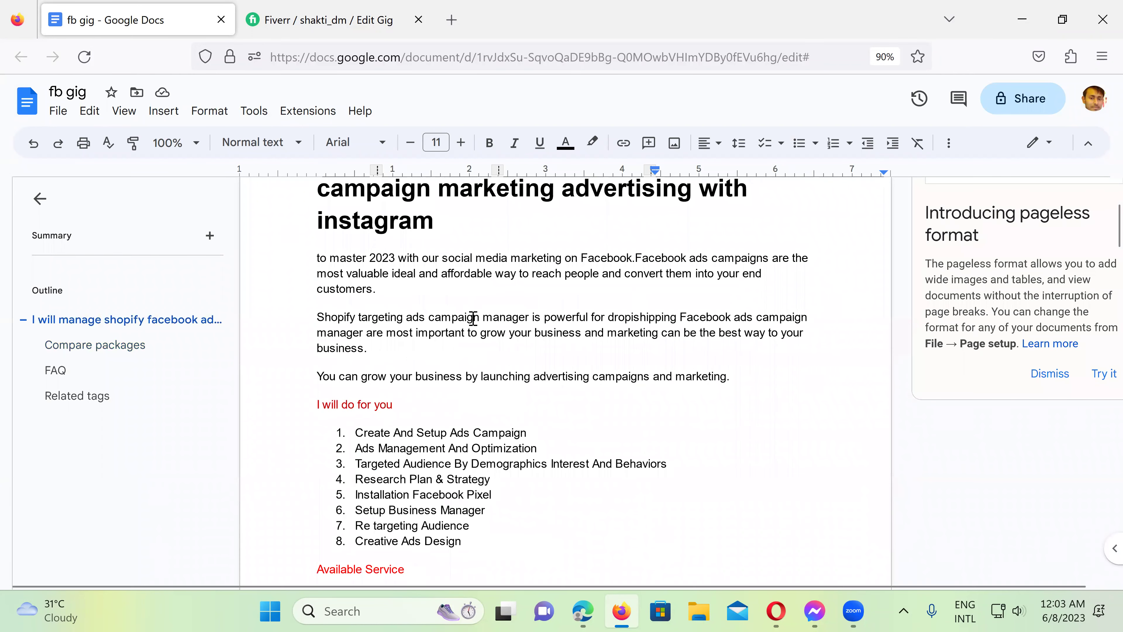
click(740, 377)
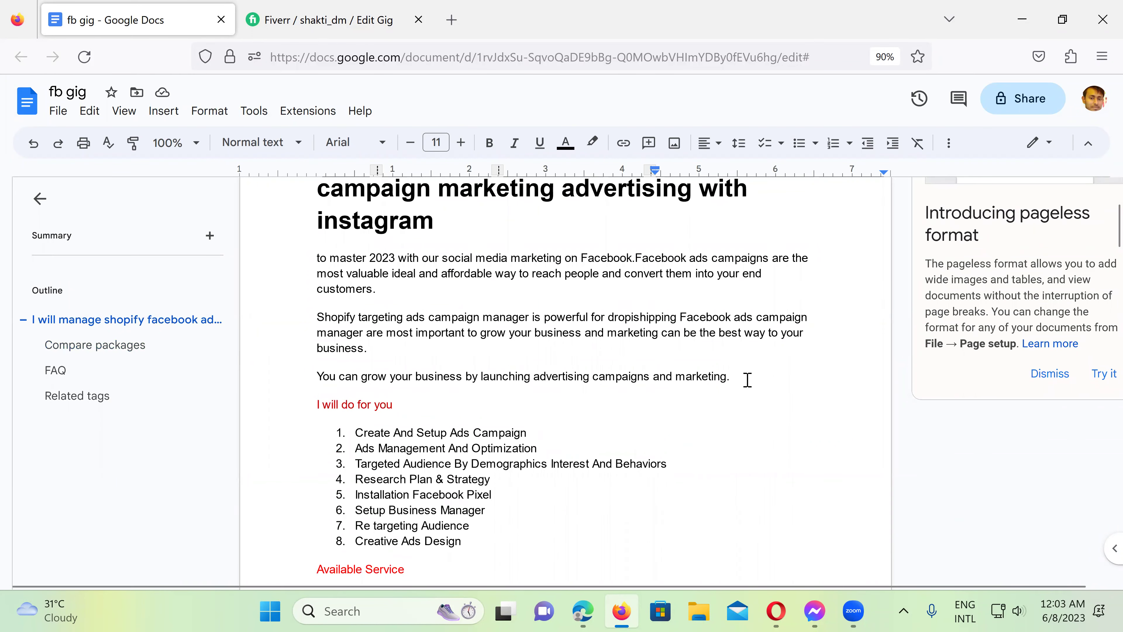
shift+click(305, 271)
shift+click(304, 264)
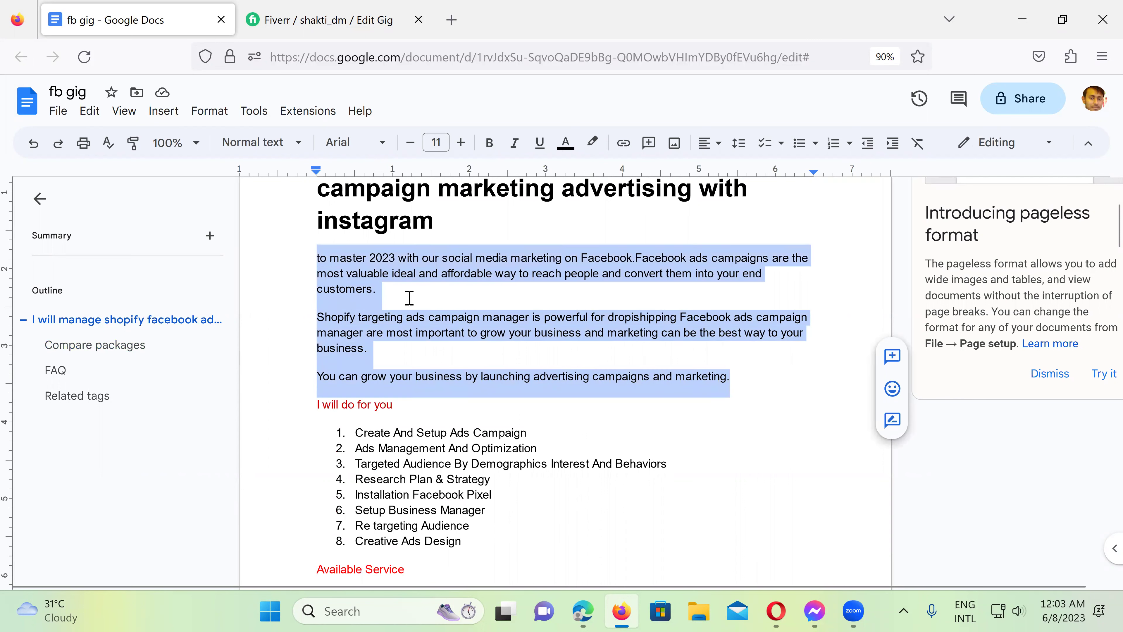
- Switch back to the Fiverr gig editor and paste the three copied introductory paragraphs into the empty gig description
click(288, 26)
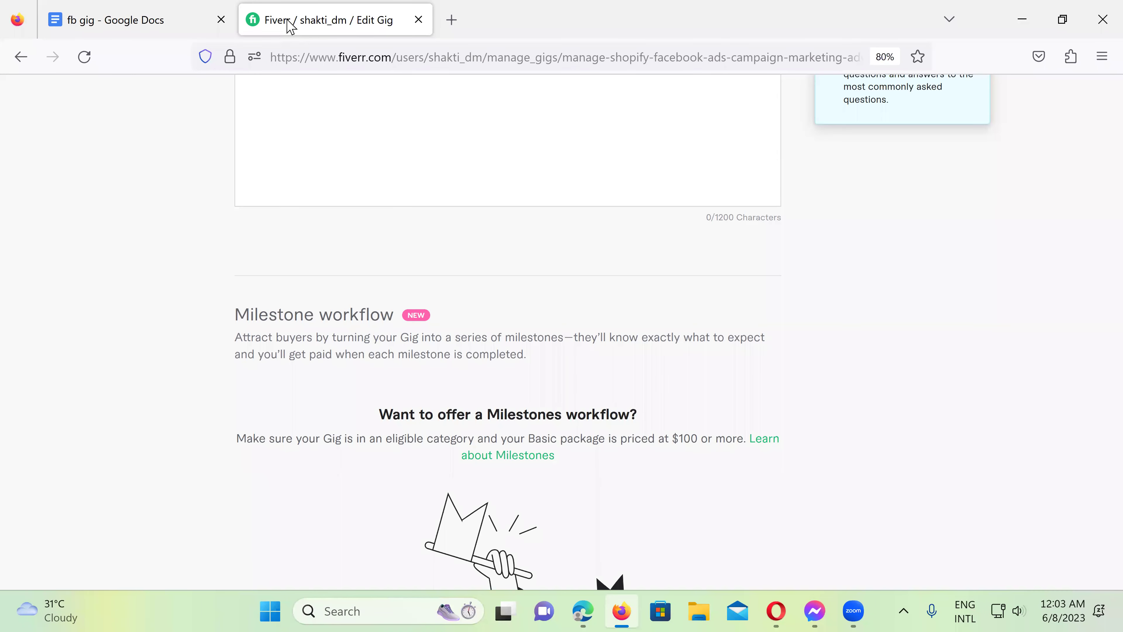
scroll(384, 207, up, 5)
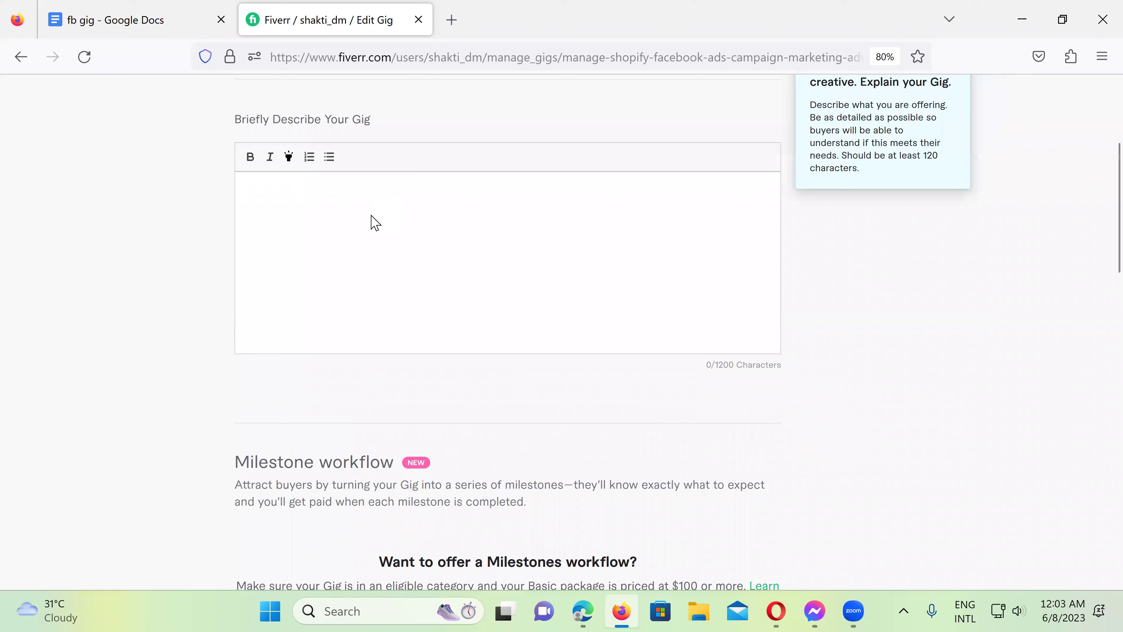
click(299, 281)
text(To master 2023 with our social media marketing on Facebook.Facebook ads campaigns are the most valuable ideal and affordable way to reach people and convert them into your end customers. Shopify targeting ads campaign manager is powerful for dropishipping Facebook ads campaign manager are most important to grow your business and marketing can be the best way to your business. You can grow your business by launching advertising campaigns and marketing.)
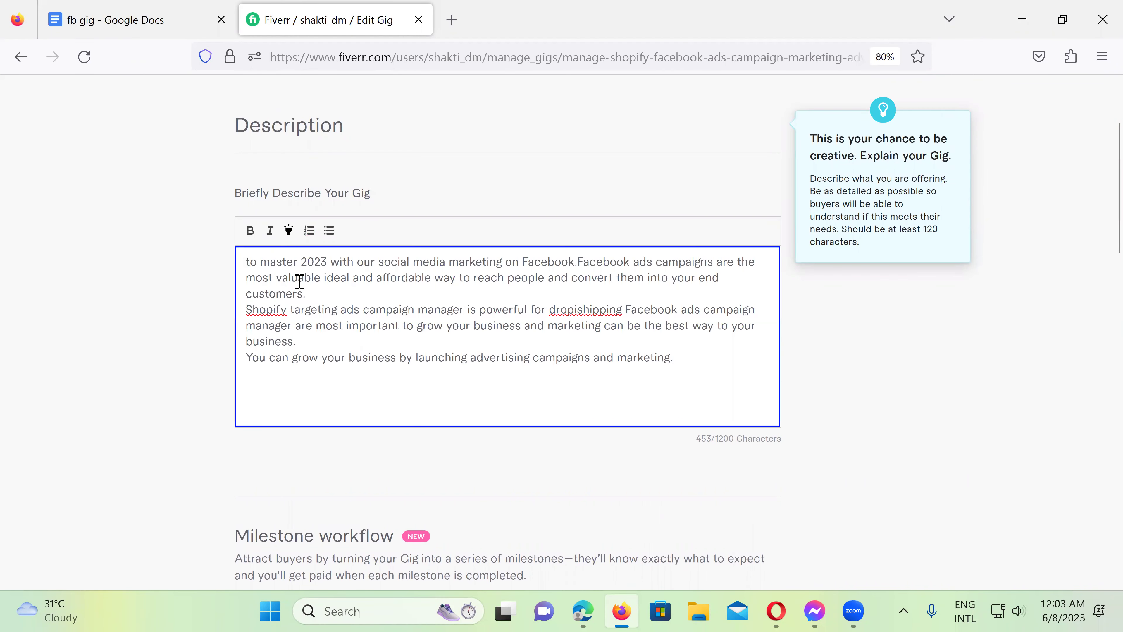
- Capitalise the description's opening word as "To" and correct the misspelled word before "Facebook ads campaign manager" to "dropshipping"
click(247, 261)
key(Delete)
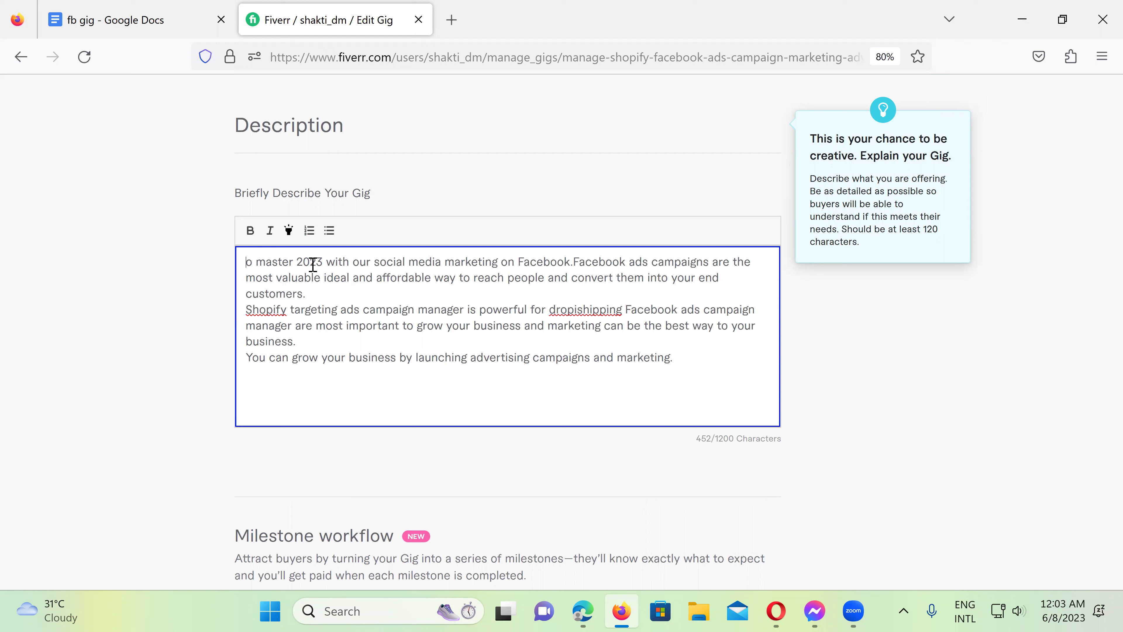
text(T)
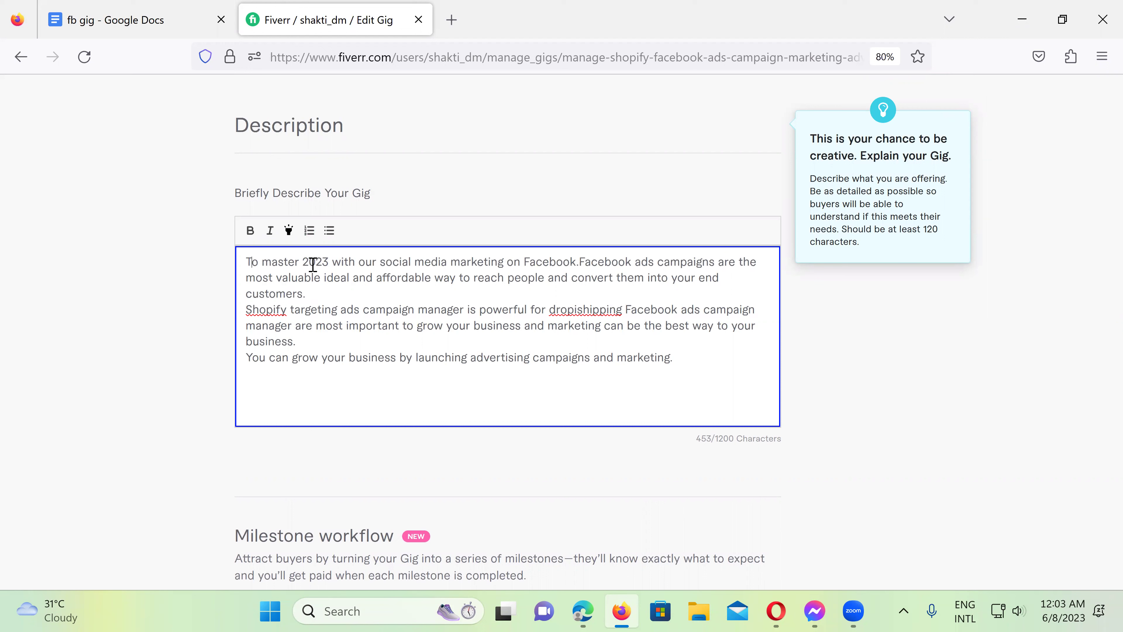
click(685, 356)
right_click(581, 311)
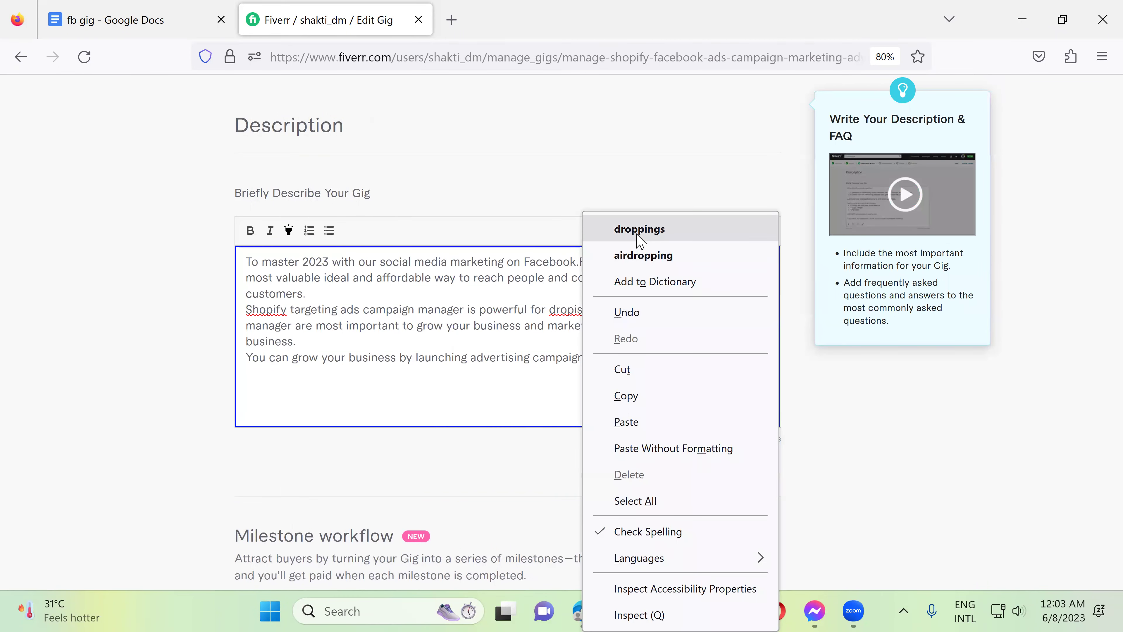
click(560, 306)
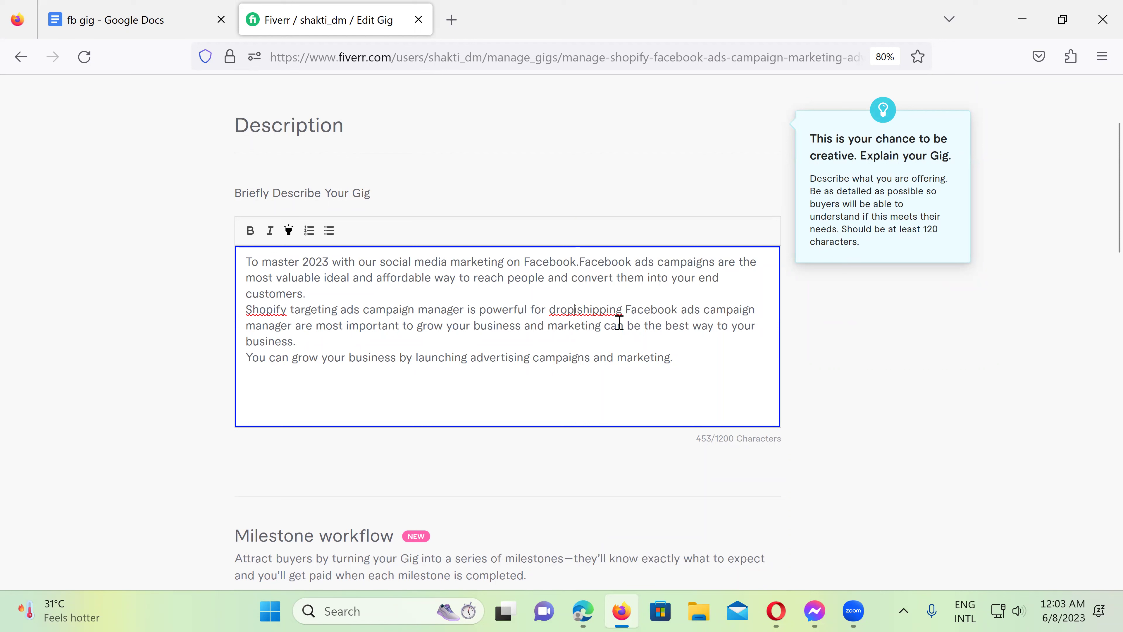
key(Delete)
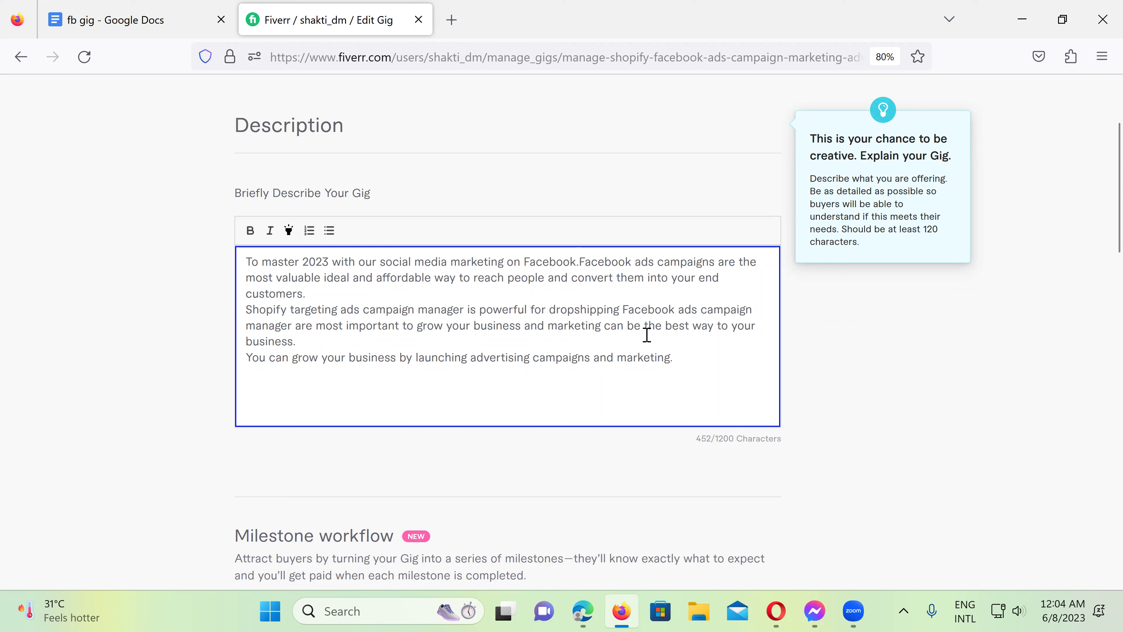
- Switch to the fb gig document and copy the "I will do for you" heading with its eight numbered items
click(133, 25)
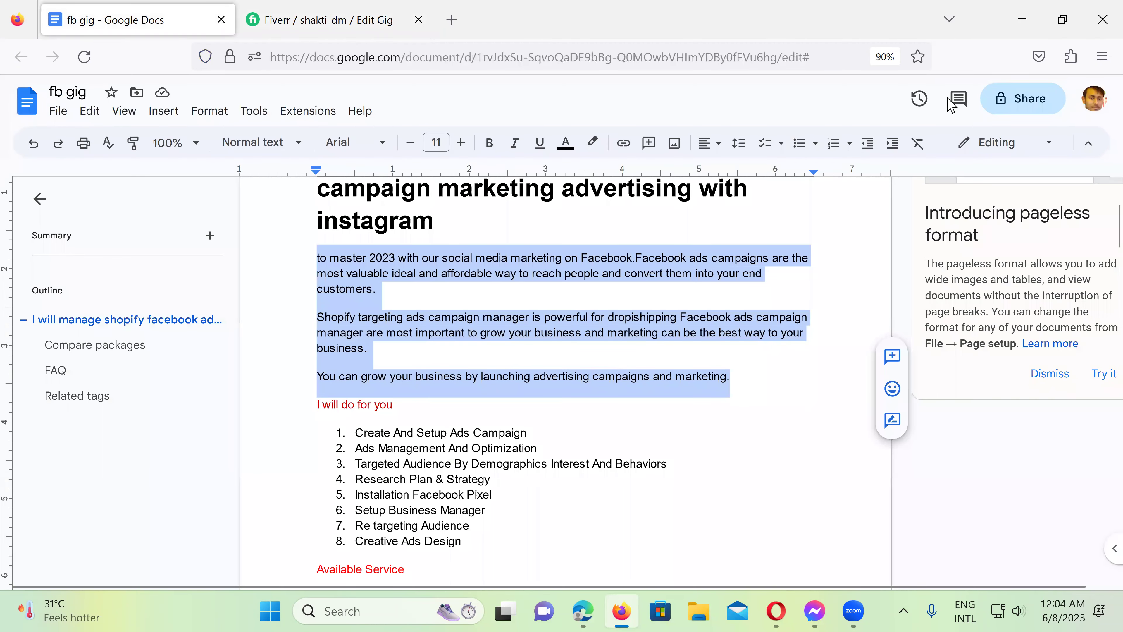
click(560, 377)
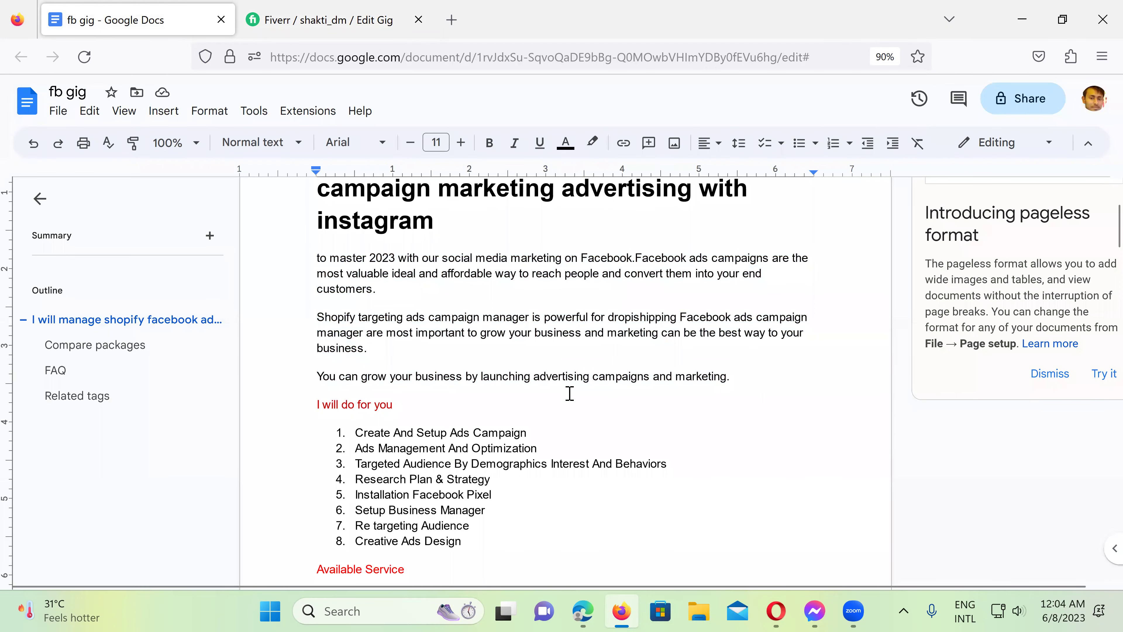
scroll(570, 393, down, 2)
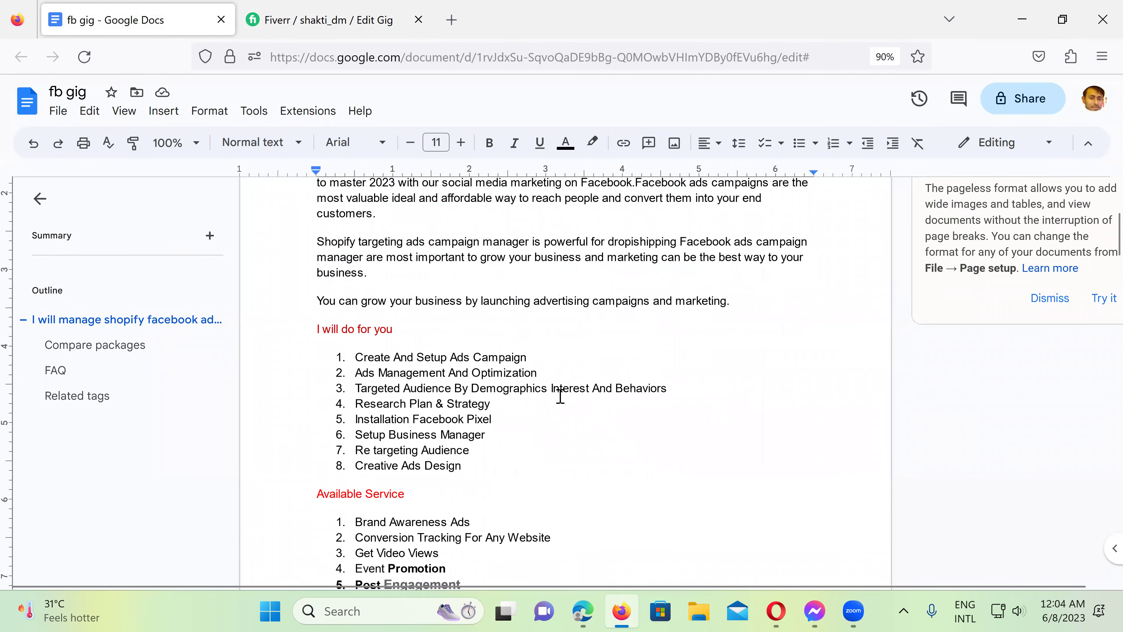
drag(460, 468, 311, 337)
key(ctrl+c)
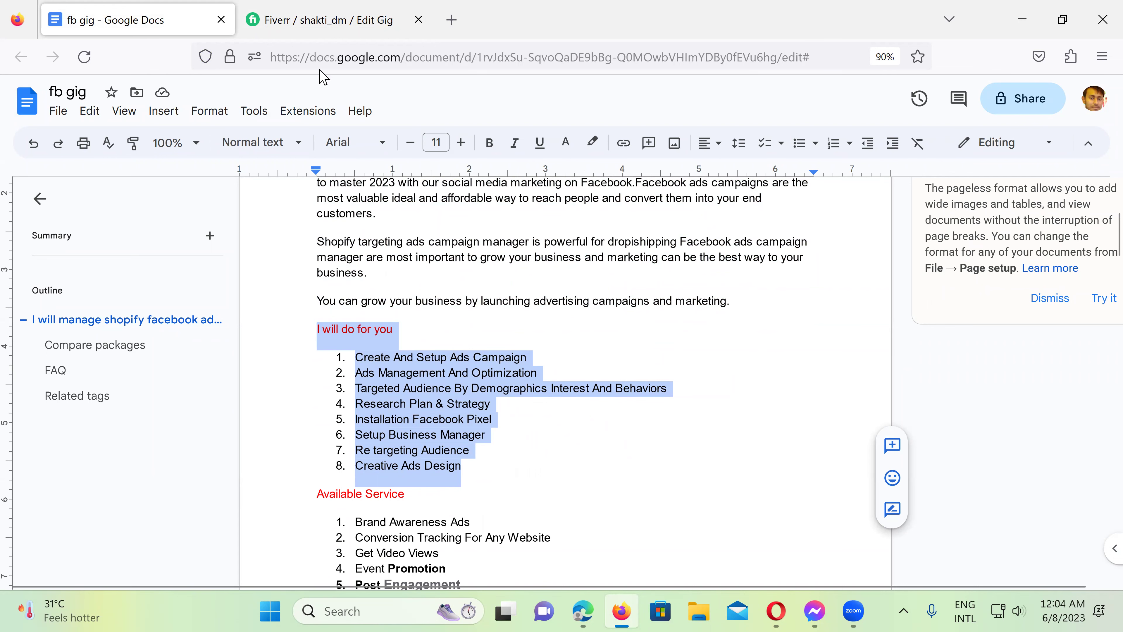
- Return to the Fiverr gig and paste the copied section below the last sentence of the description
click(318, 31)
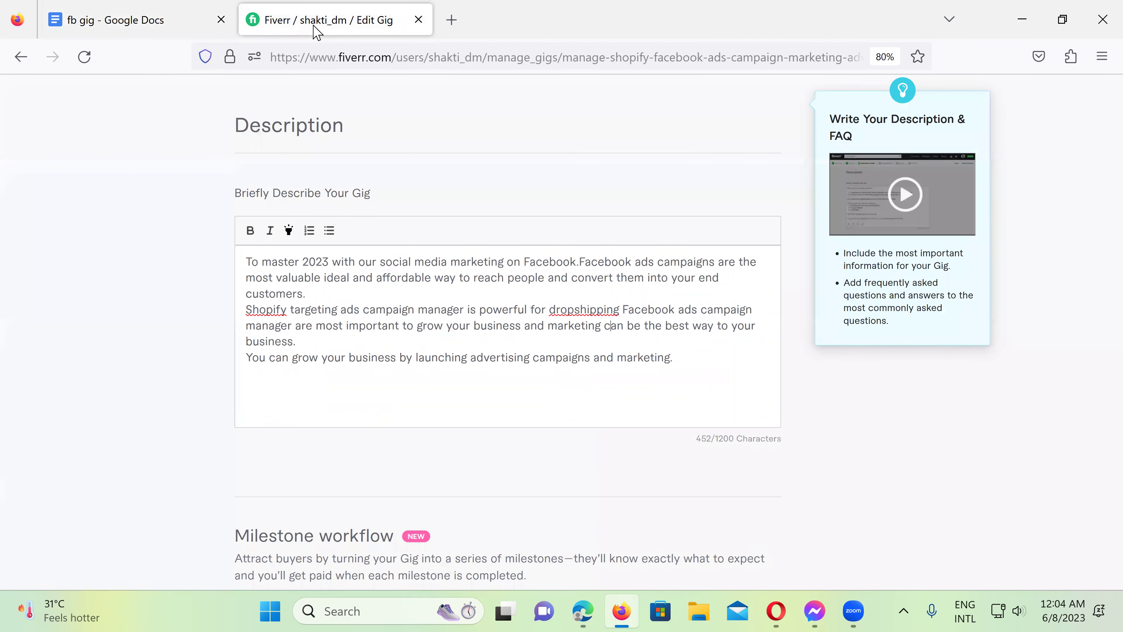
click(645, 354)
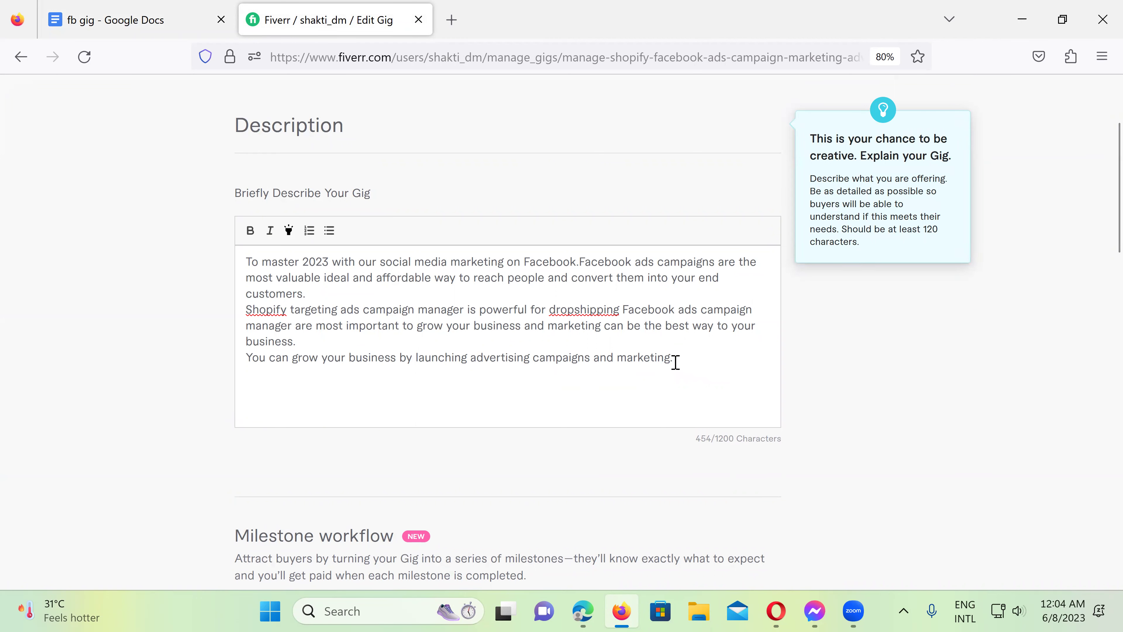
key(ctrl+v)
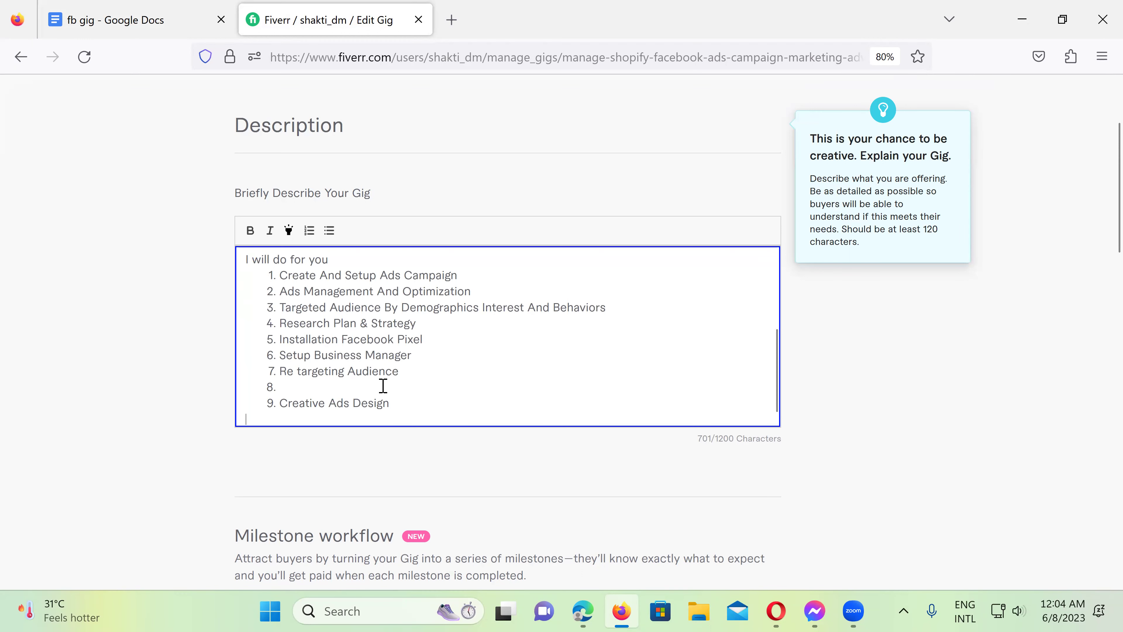
- Add a colon after the "I will do for you" heading and format the heading as bold and highlighted
scroll(383, 386, up, 2)
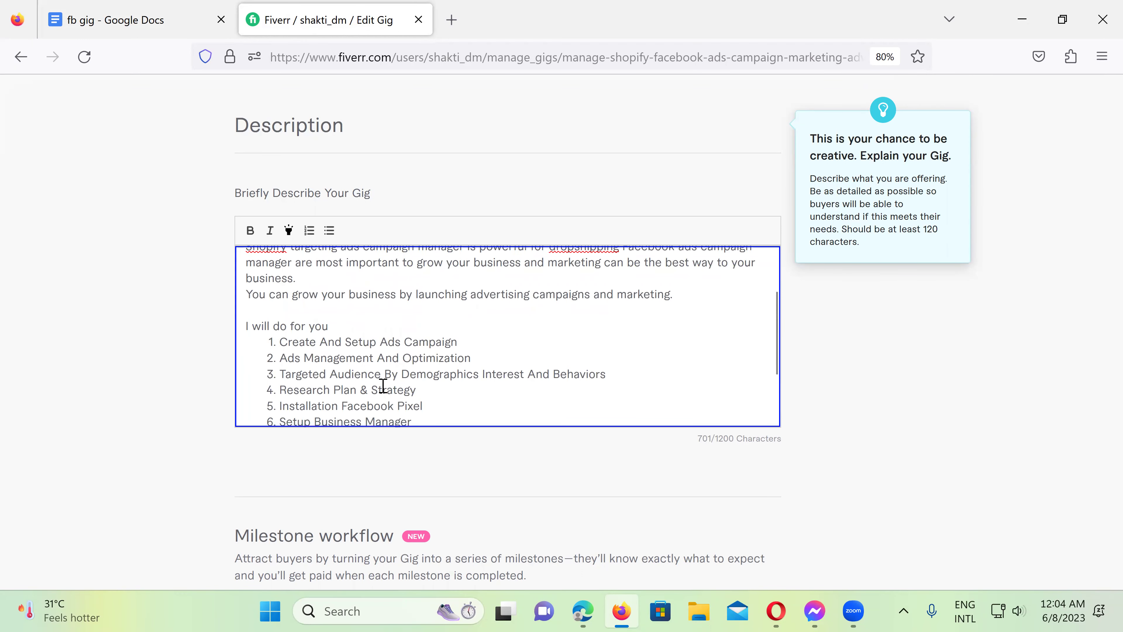
scroll(382, 386, down, 2)
click(334, 259)
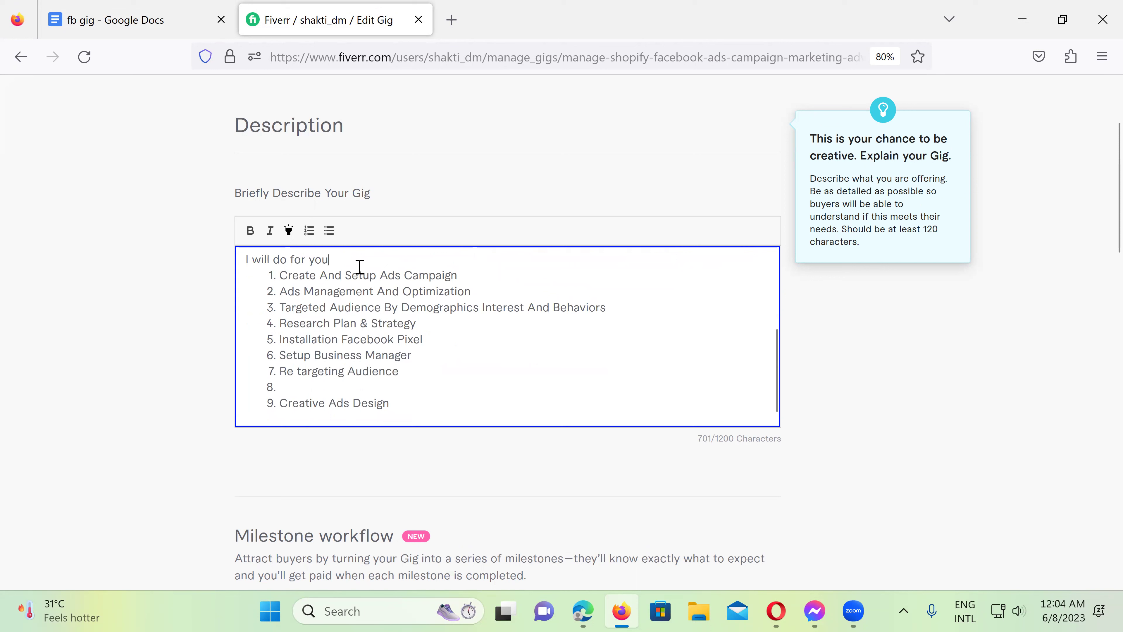
text(:)
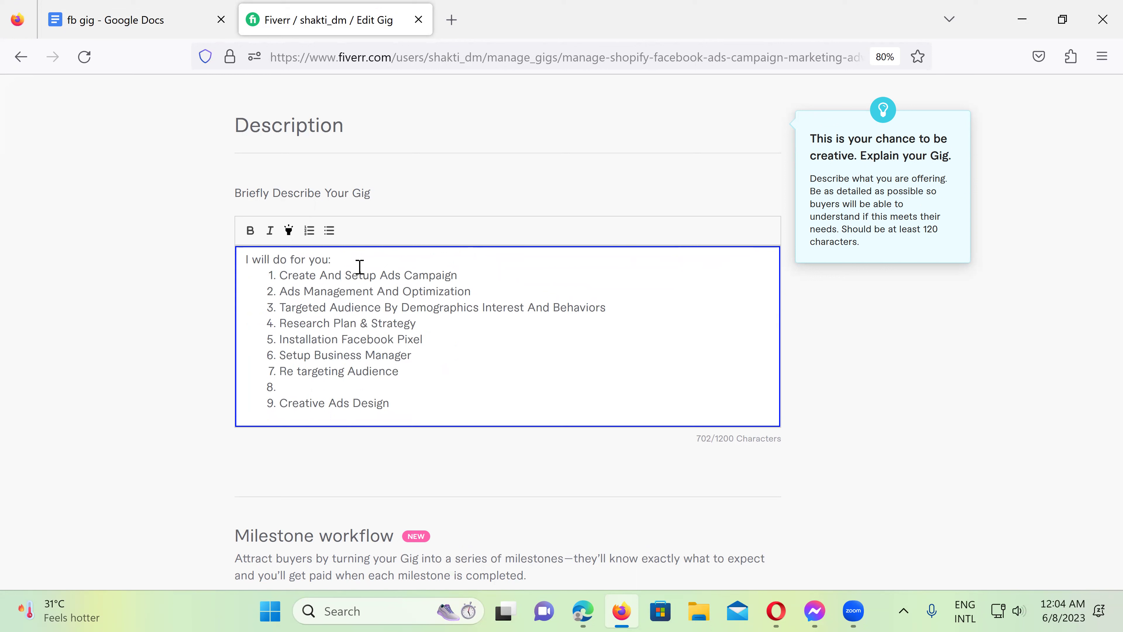
drag(332, 259, 238, 257)
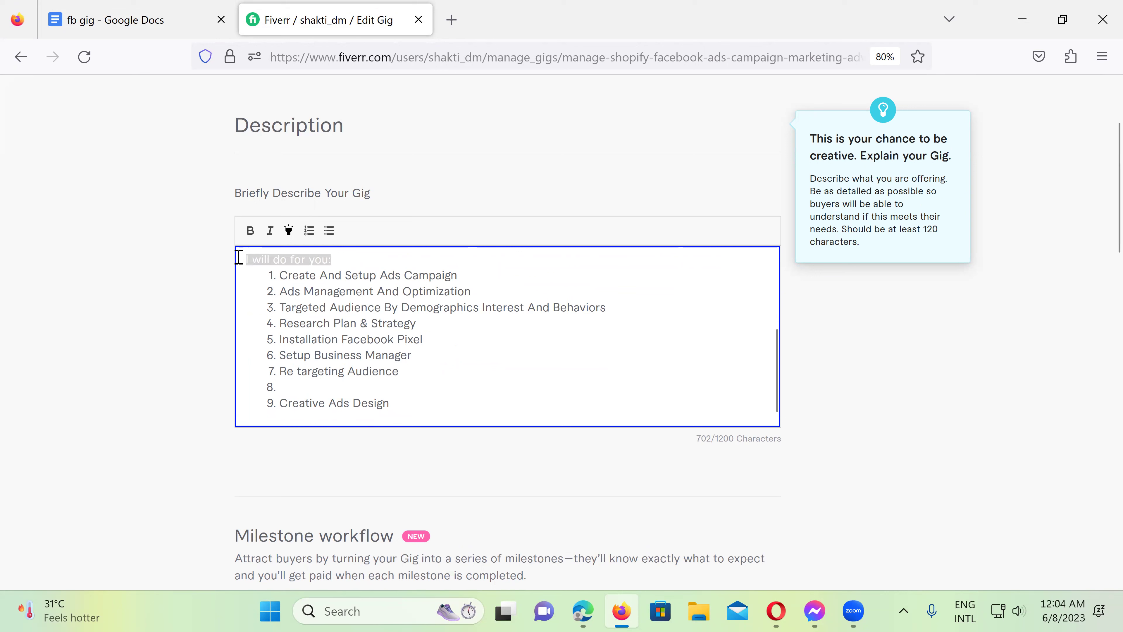
click(248, 234)
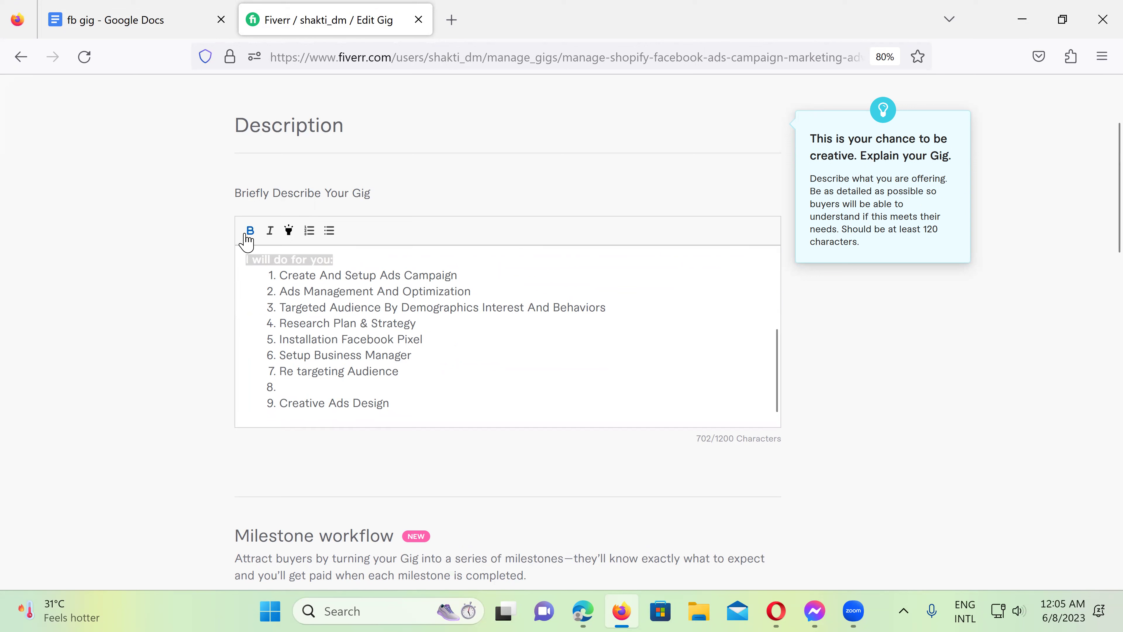
click(288, 234)
click(342, 253)
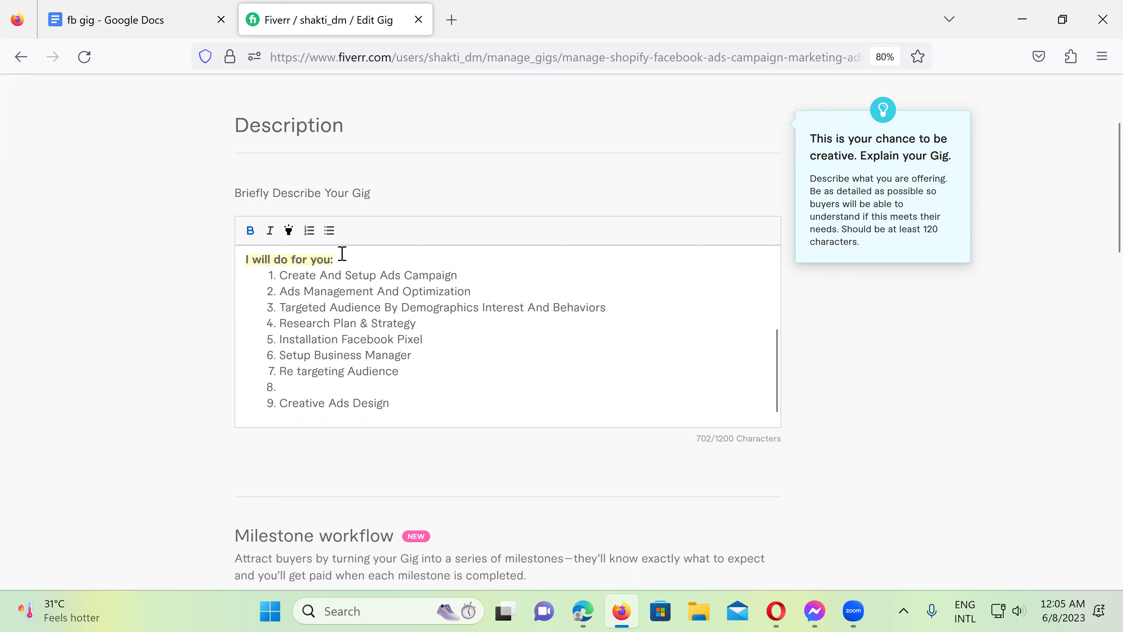
click(286, 387)
drag(391, 403, 276, 281)
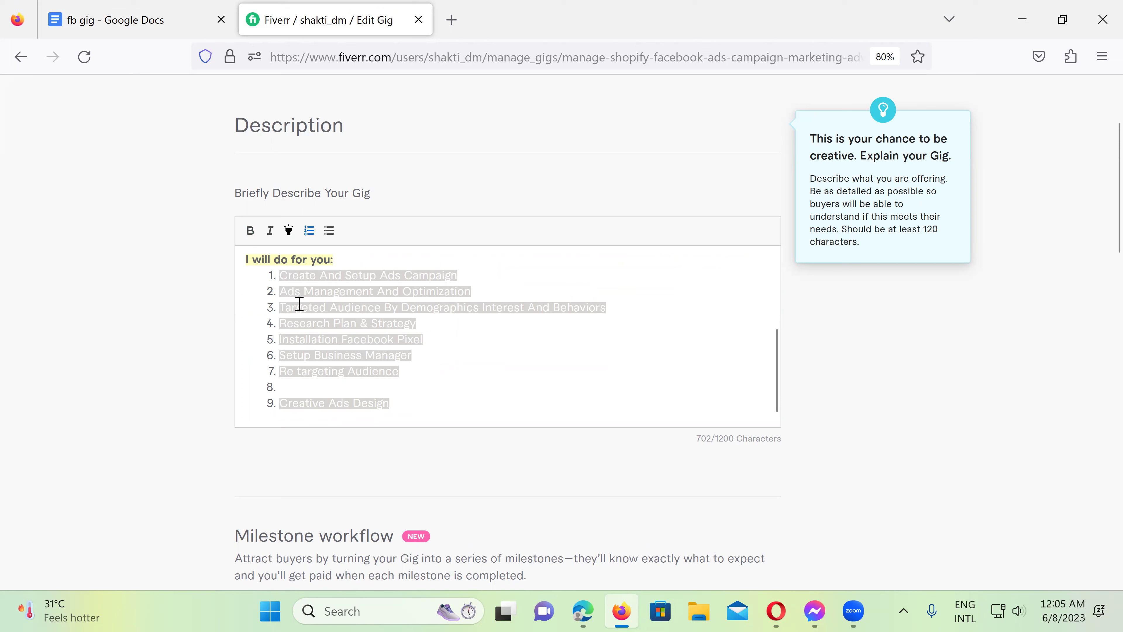
click(310, 231)
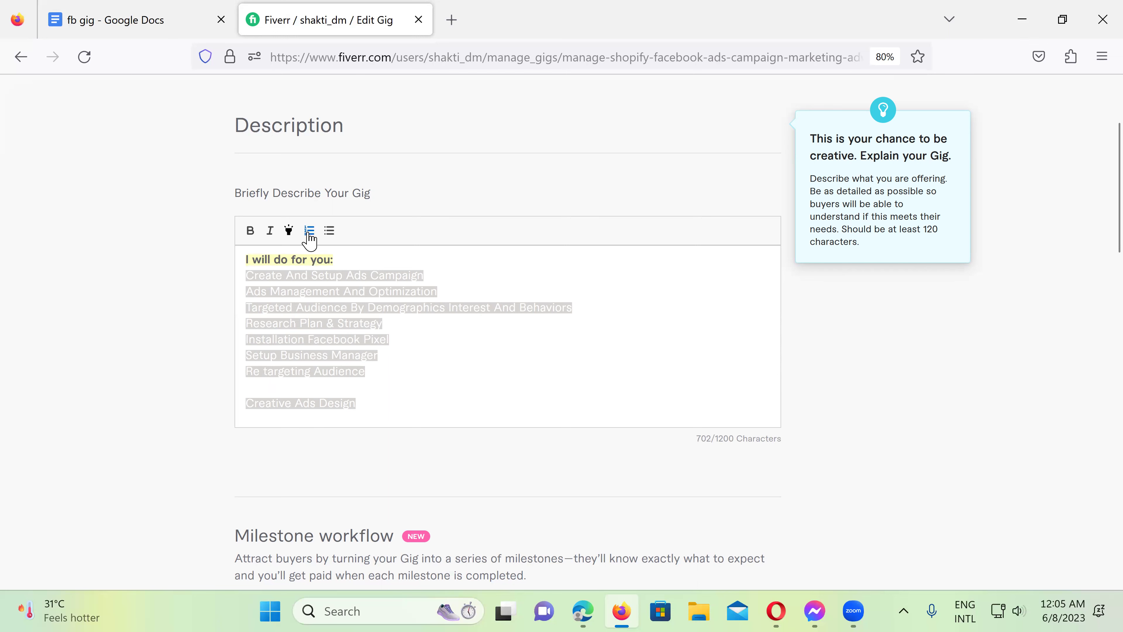
click(309, 231)
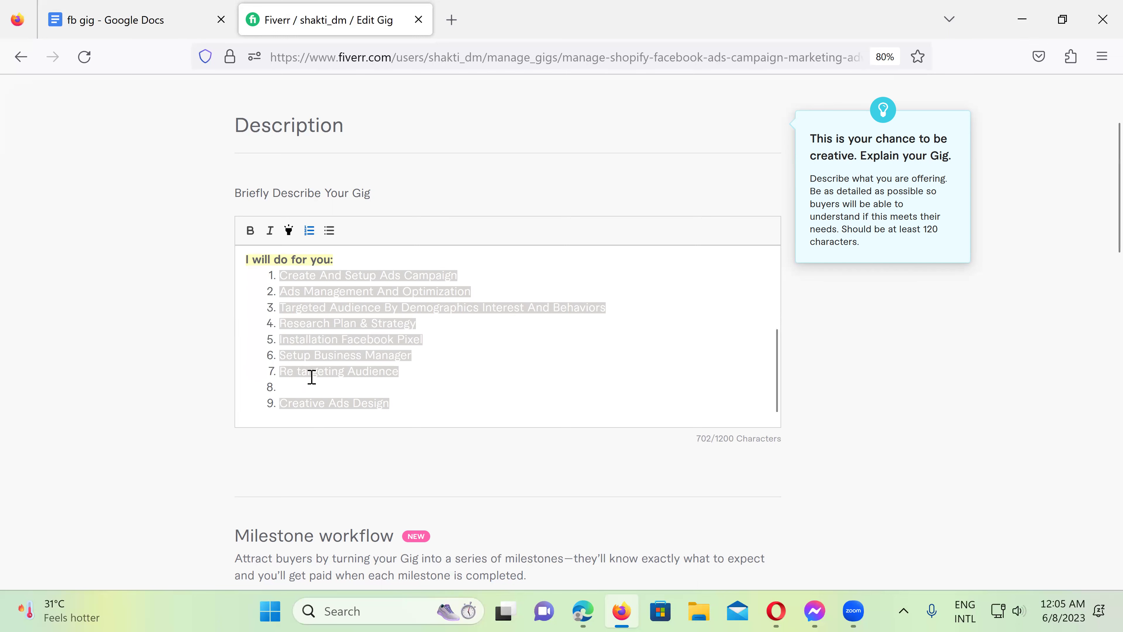
click(296, 378)
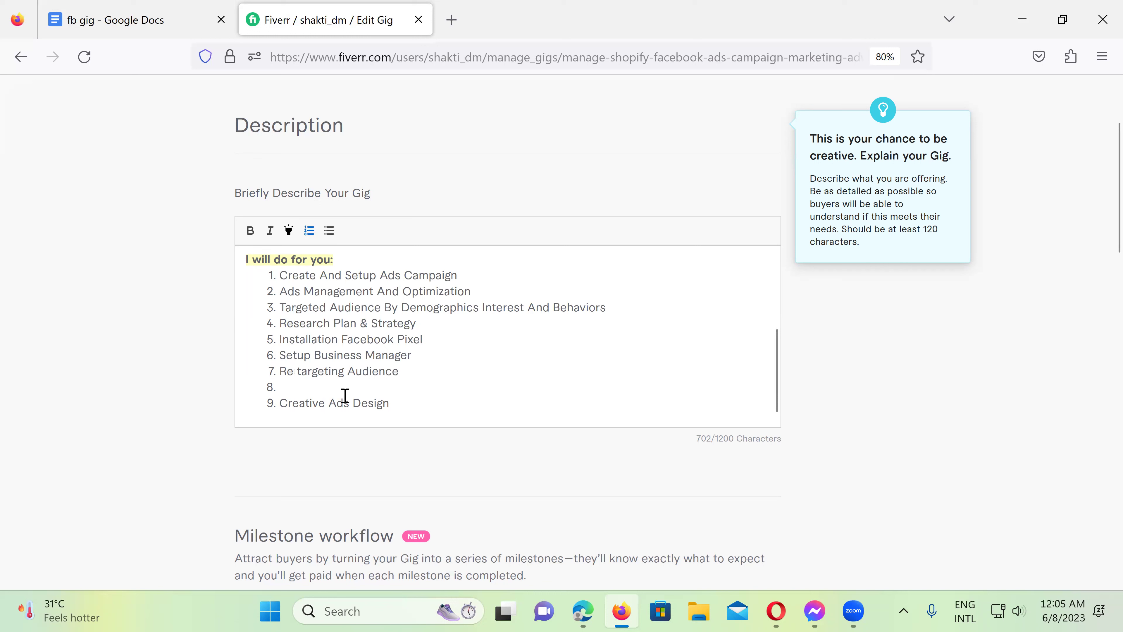
- Remove the empty item 8 from the list and number "Creative Ads Design" as item 8
click(278, 401)
key(BackSpace)
key(BackSpace)
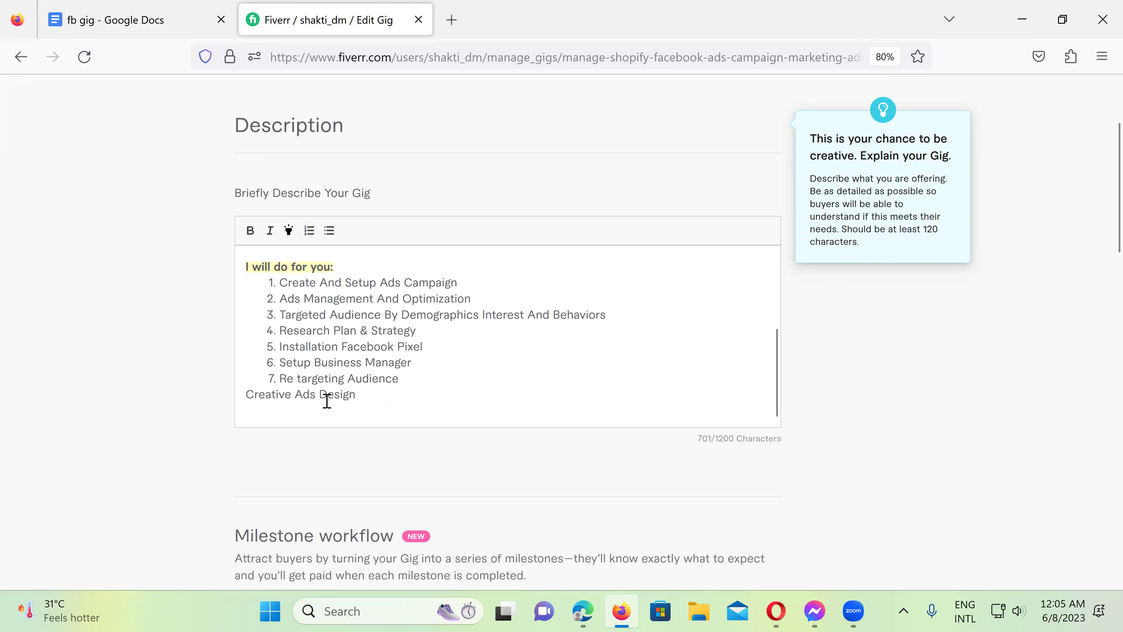
drag(356, 395, 279, 282)
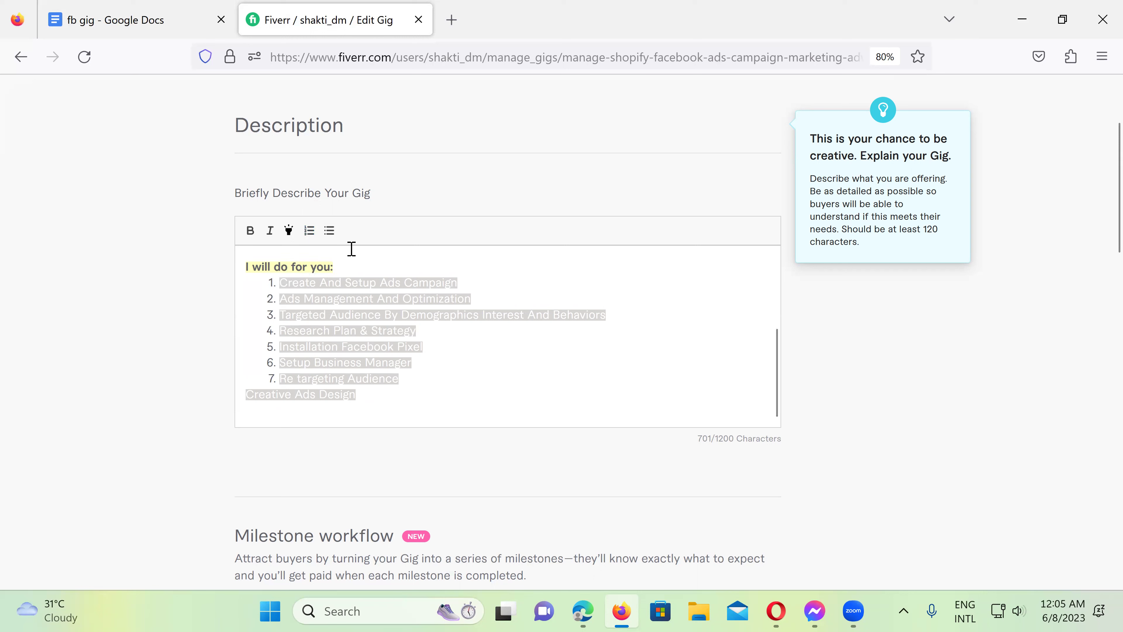
click(309, 231)
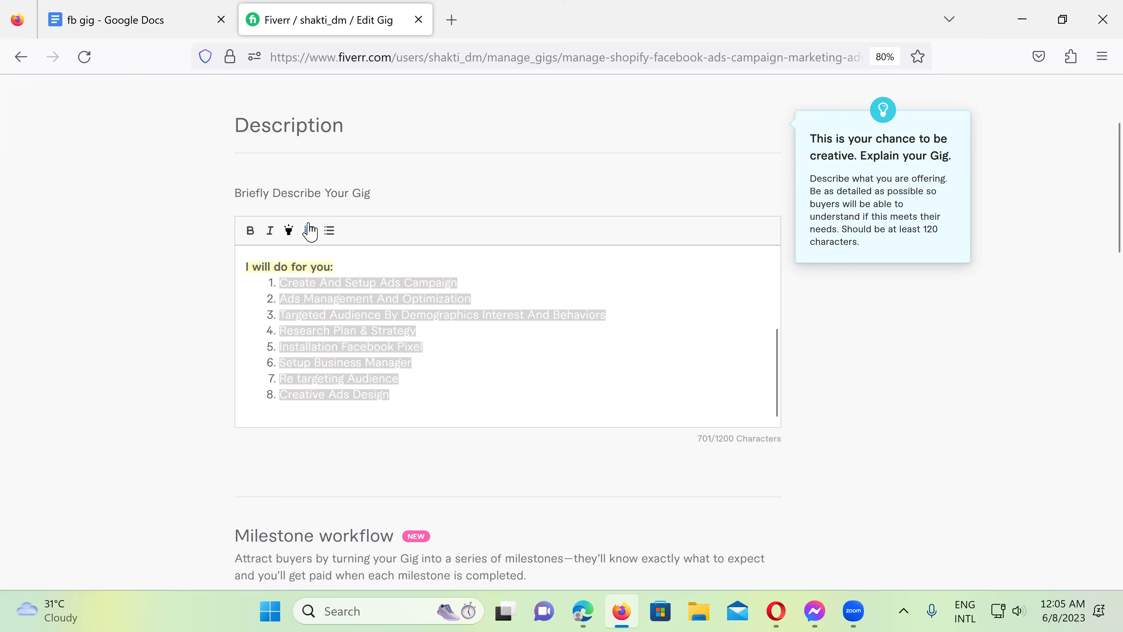
click(410, 372)
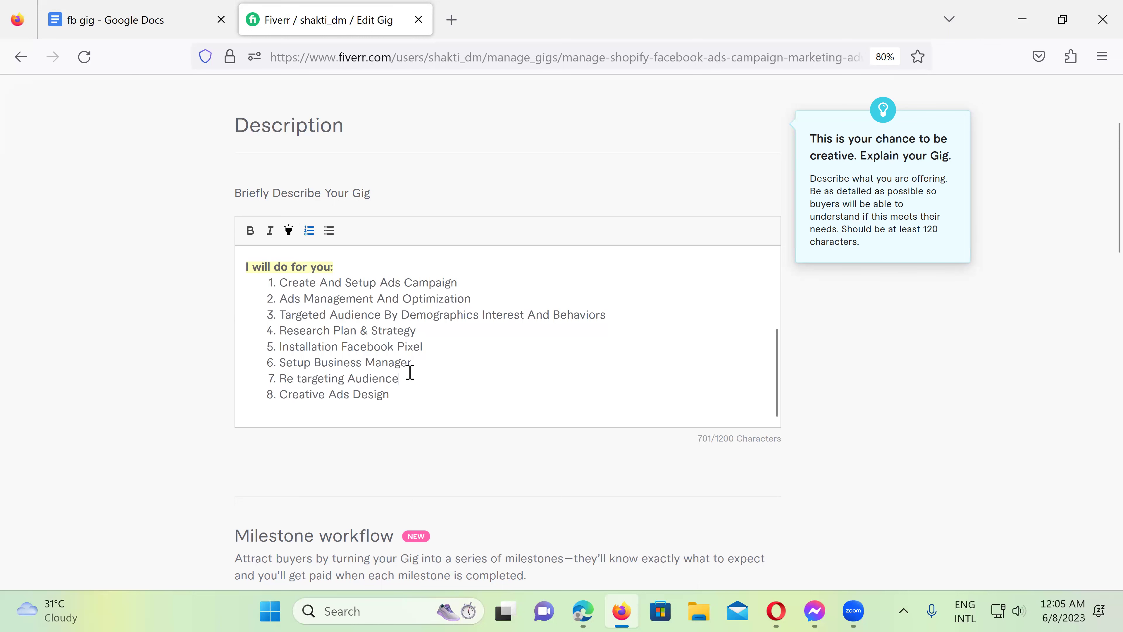
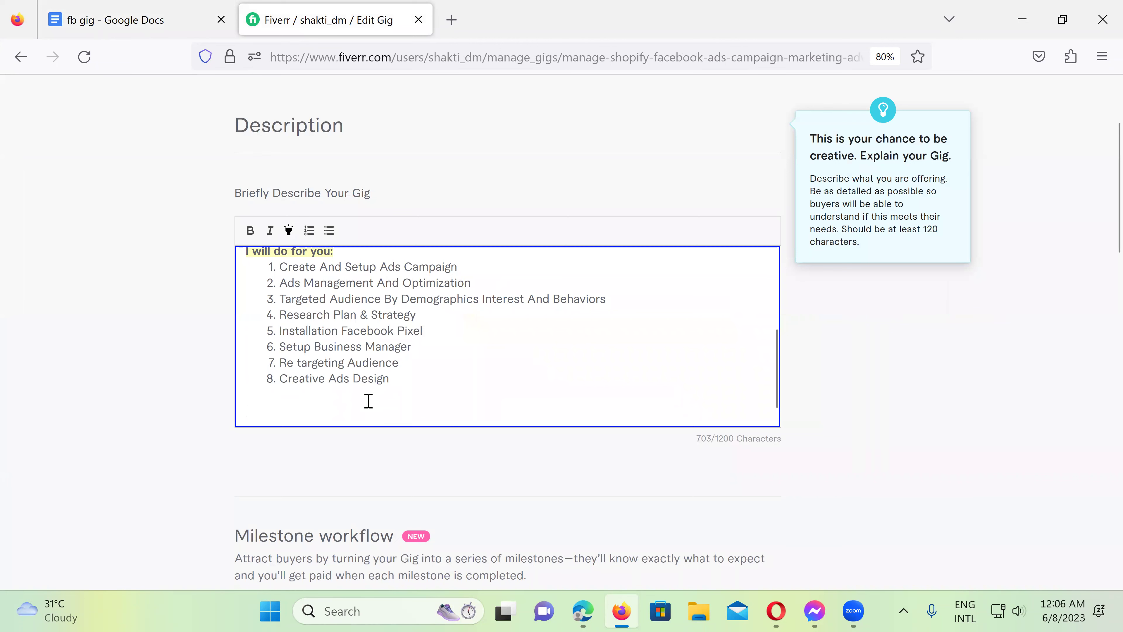
- Add the "Available Service" list and the client's ad cost note below the first list, capitalising "Facebook" in the note
text(Available Service Brand Awareness Ads Conversion Tracking For Any Website Get Video Views Event Promotion Post Engagement Effective Leads For Any Business Increase Traffic Ads Increase Page Like And Follower Note:  Client has to pay your facebook ads campaign cost my goal is to drive actual traffic to your website)
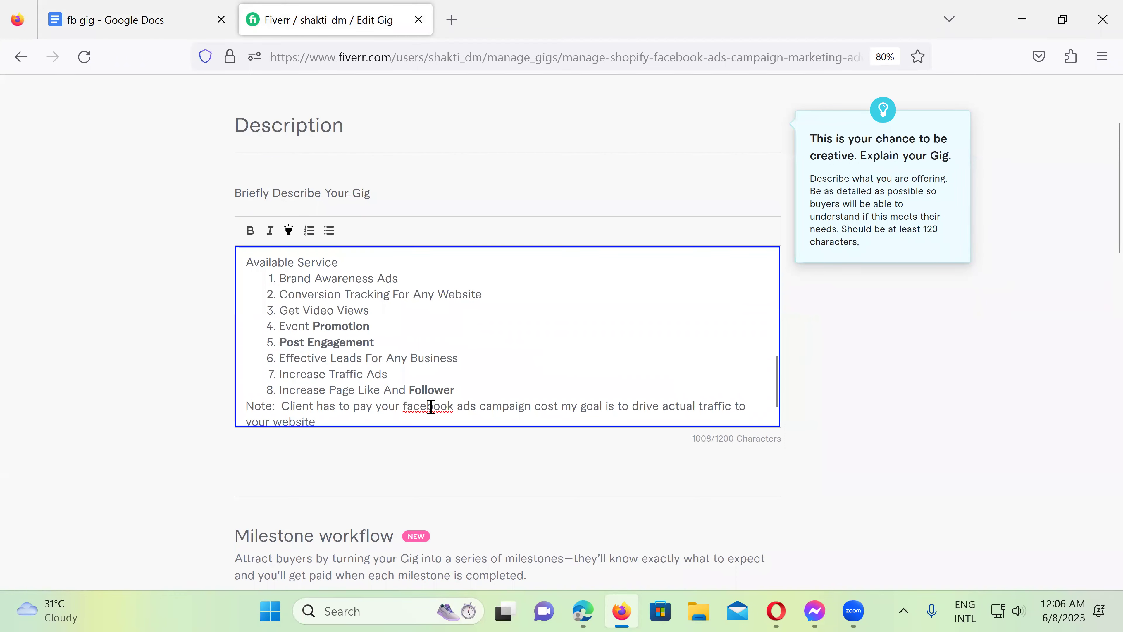
key(BackSpace)
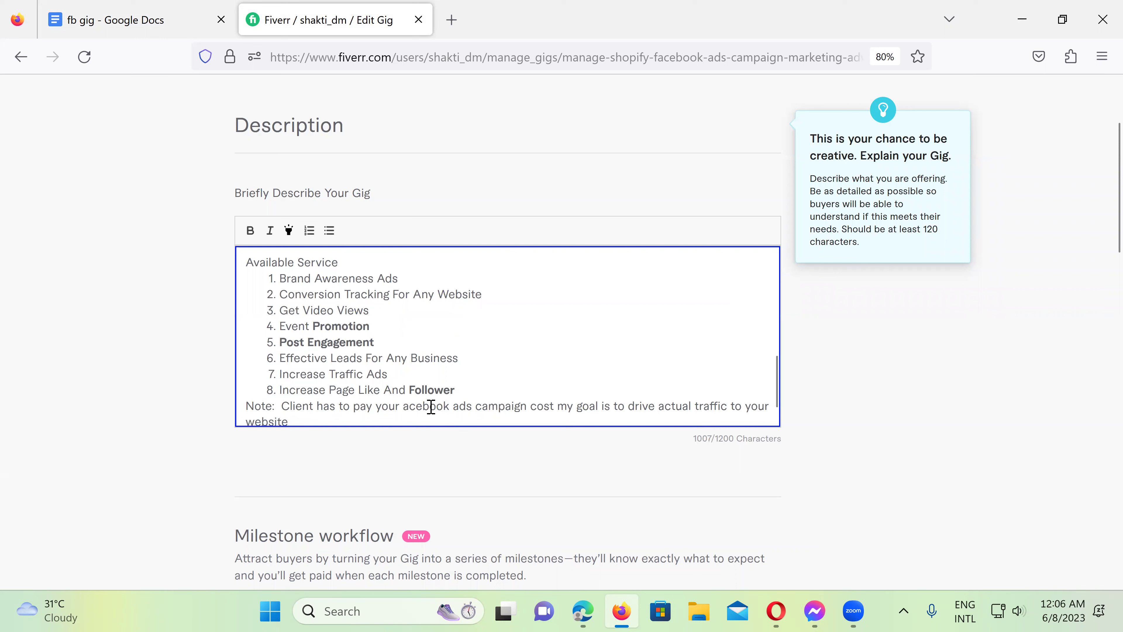
text(F)
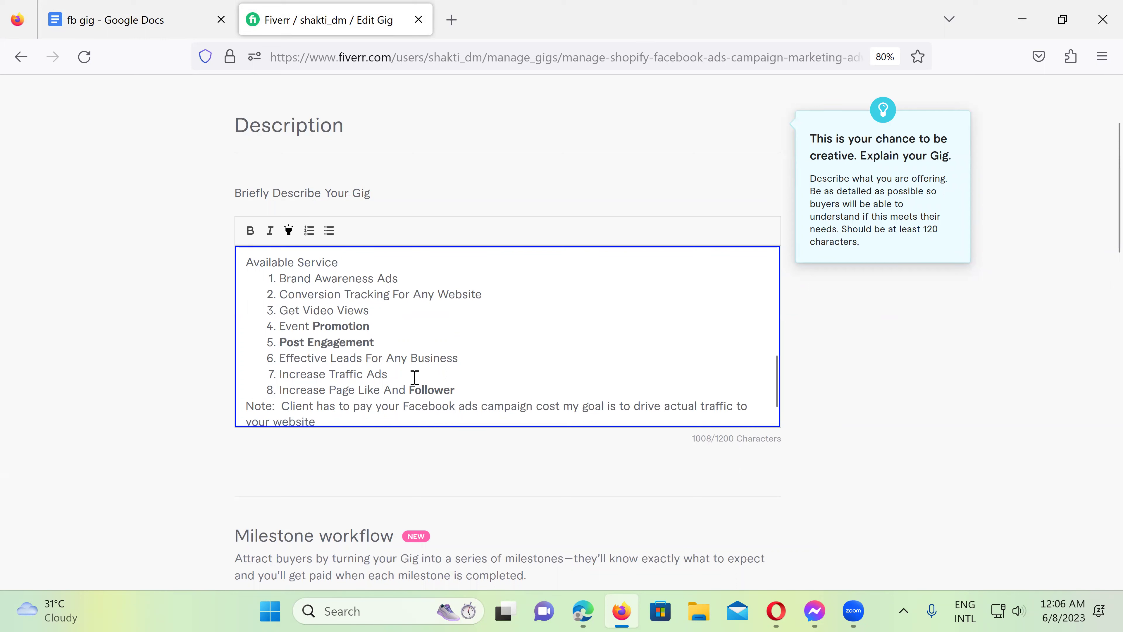
- Insert a blank line between the Available Service list and the note, and remove the bold from "Follower" in item 8
click(455, 389)
key(Return)
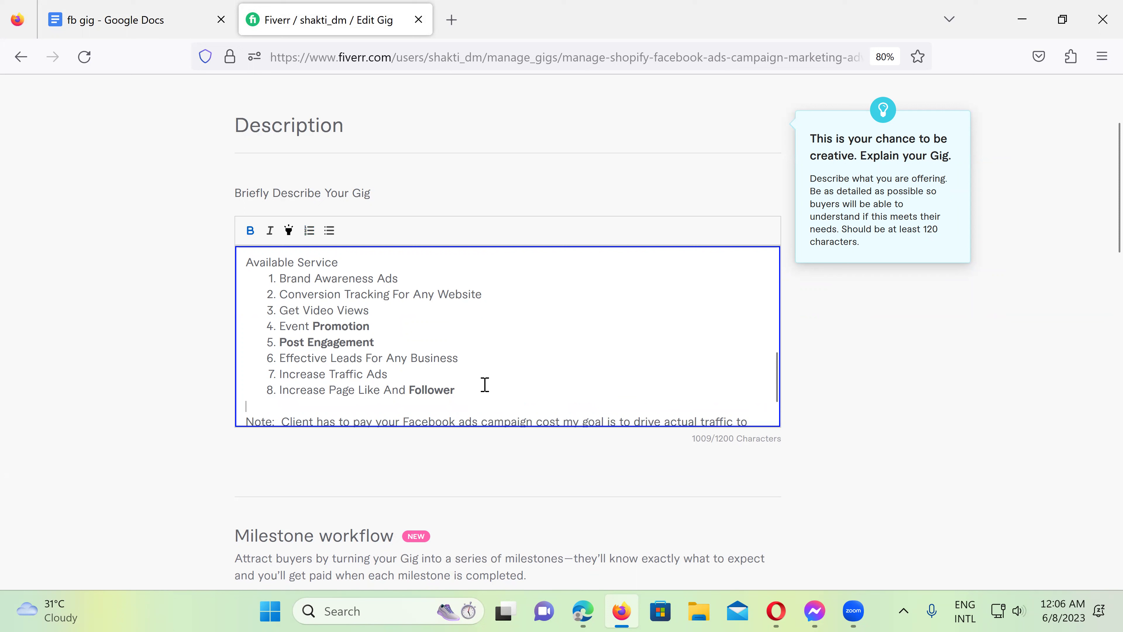
drag(455, 388, 415, 381)
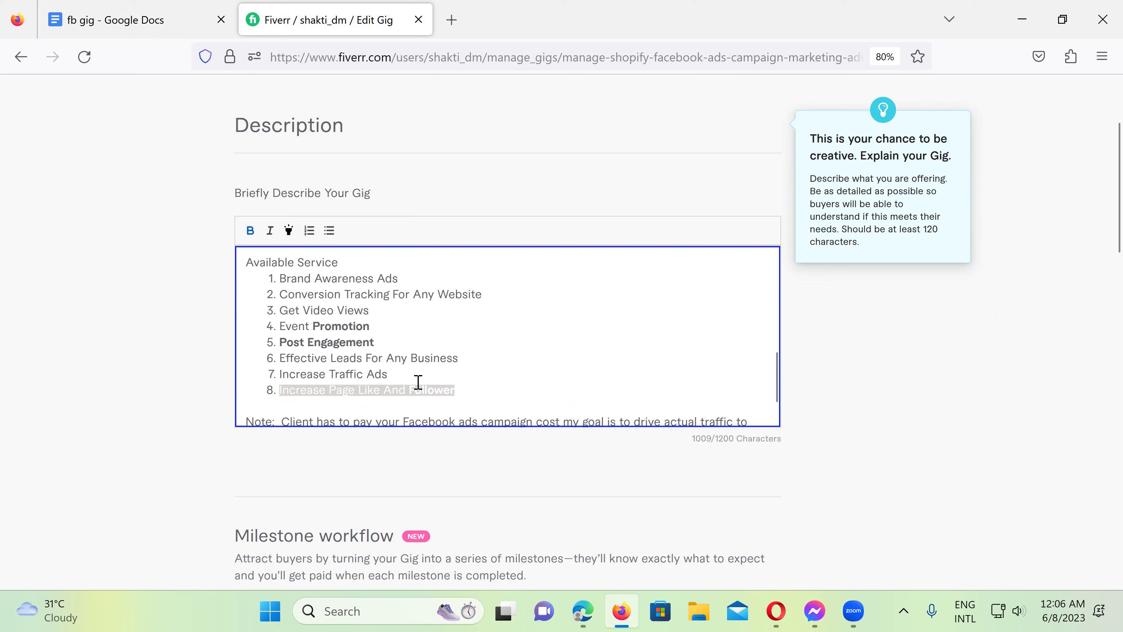
click(427, 384)
drag(457, 388, 411, 389)
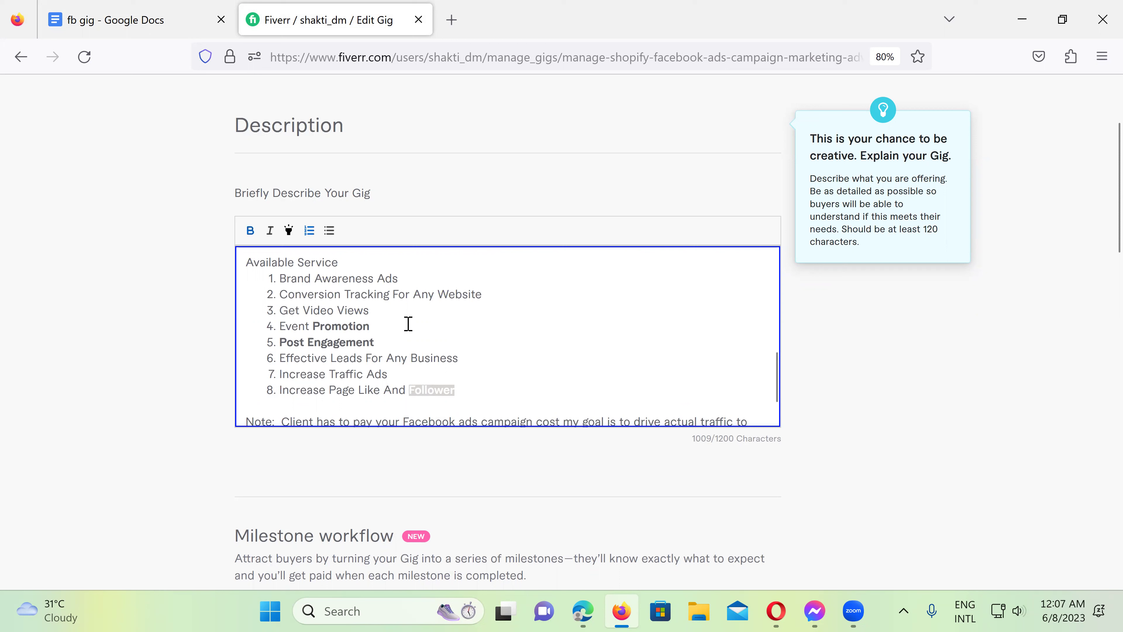
click(250, 230)
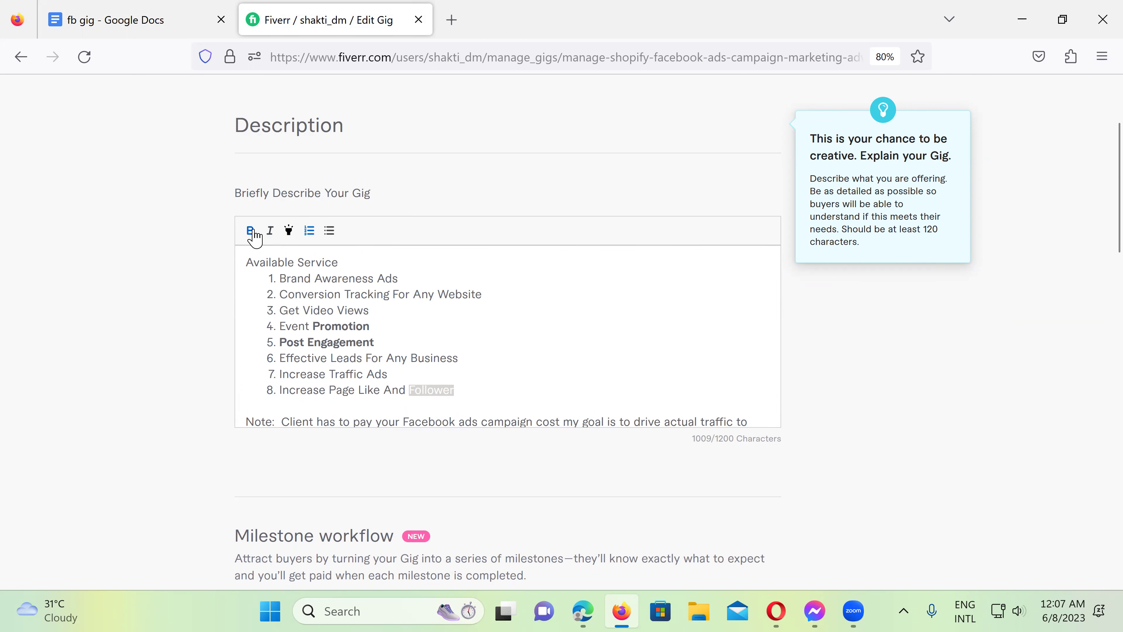
click(429, 387)
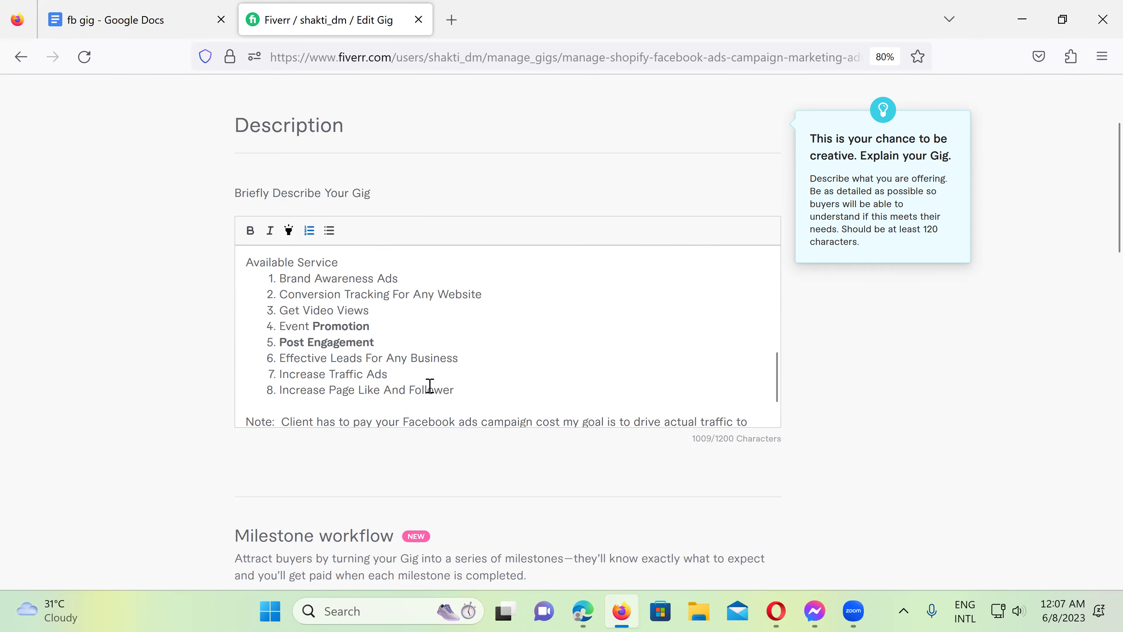
- Remove the bold from "Post Engagement" and from "Promotion" in the Available Service list
drag(374, 344, 280, 342)
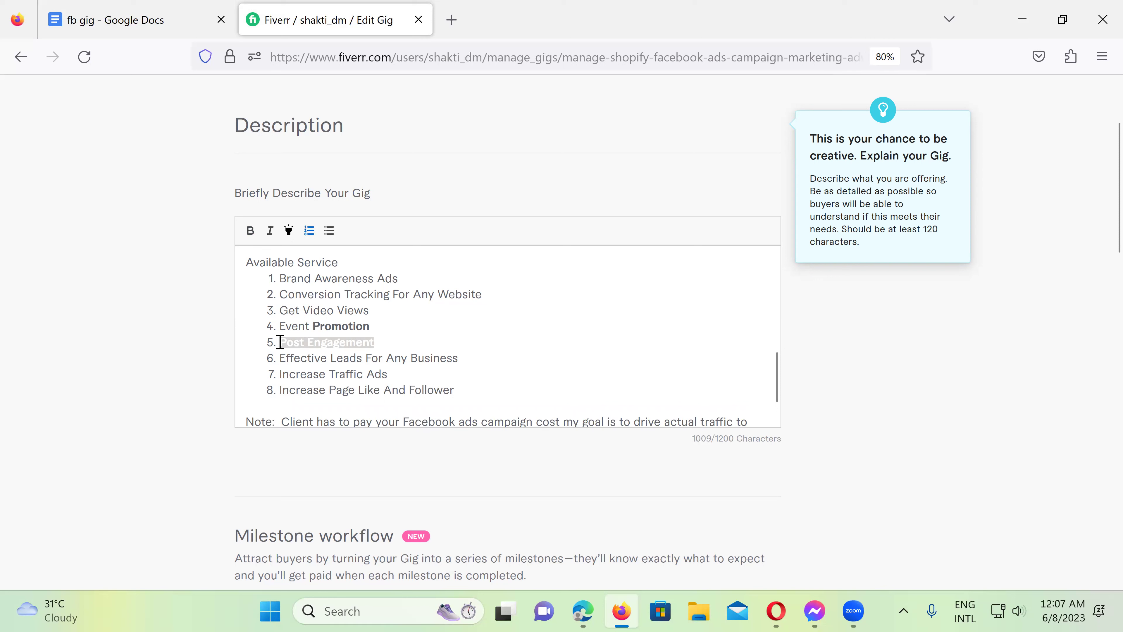
click(249, 231)
click(372, 328)
drag(375, 325, 317, 325)
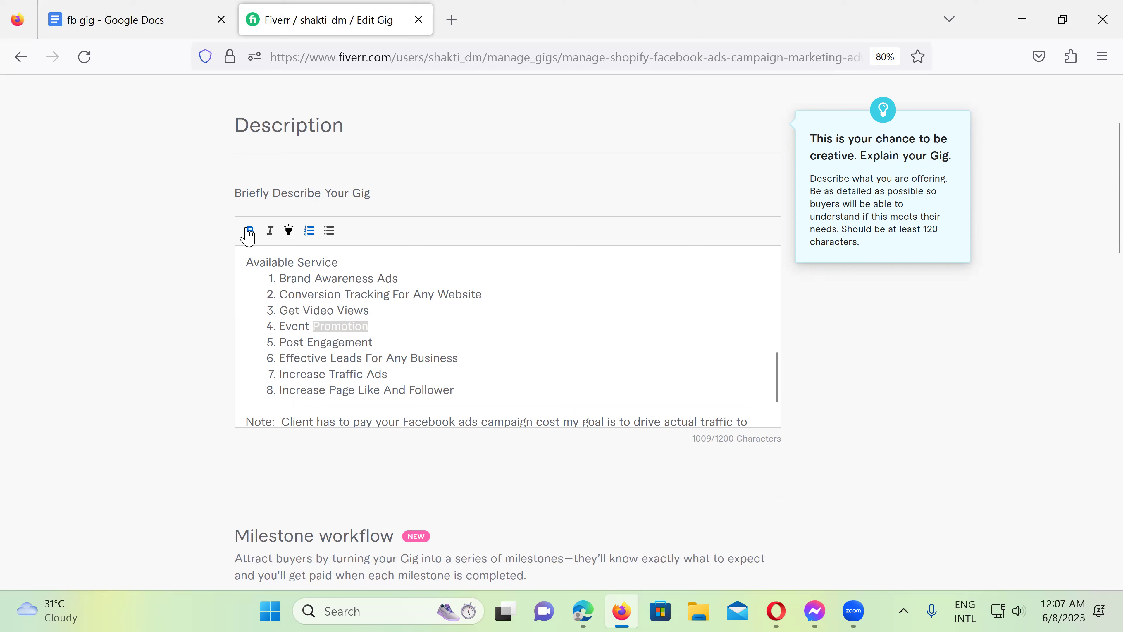
click(359, 329)
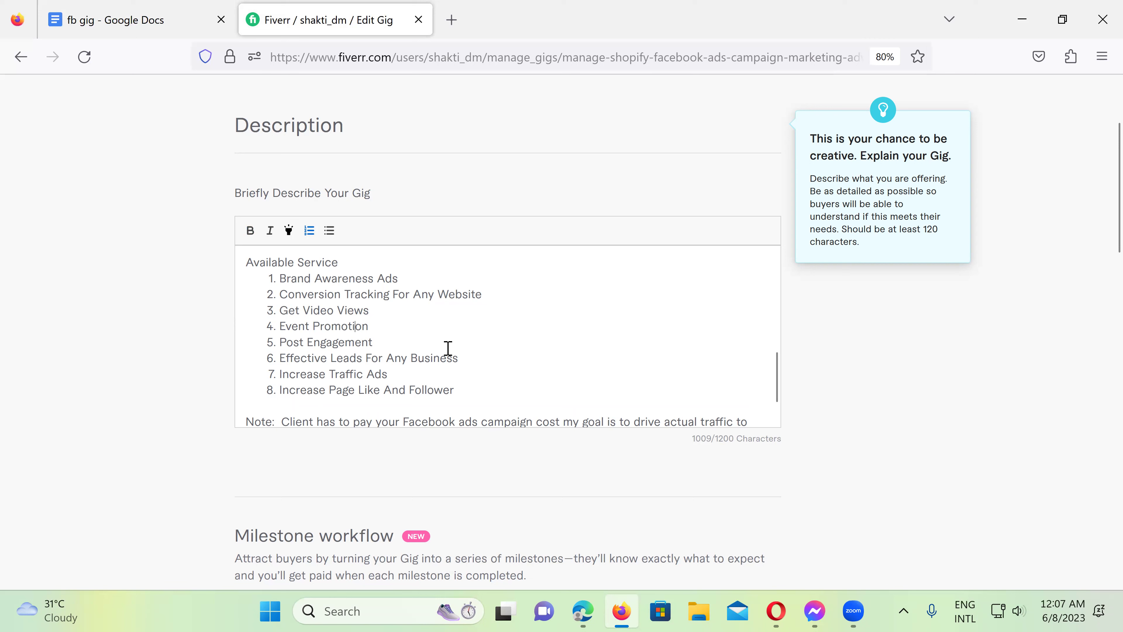
- Add a colon after the "Available Service" heading and format the heading as bold and highlighted
scroll(417, 358, up, 2)
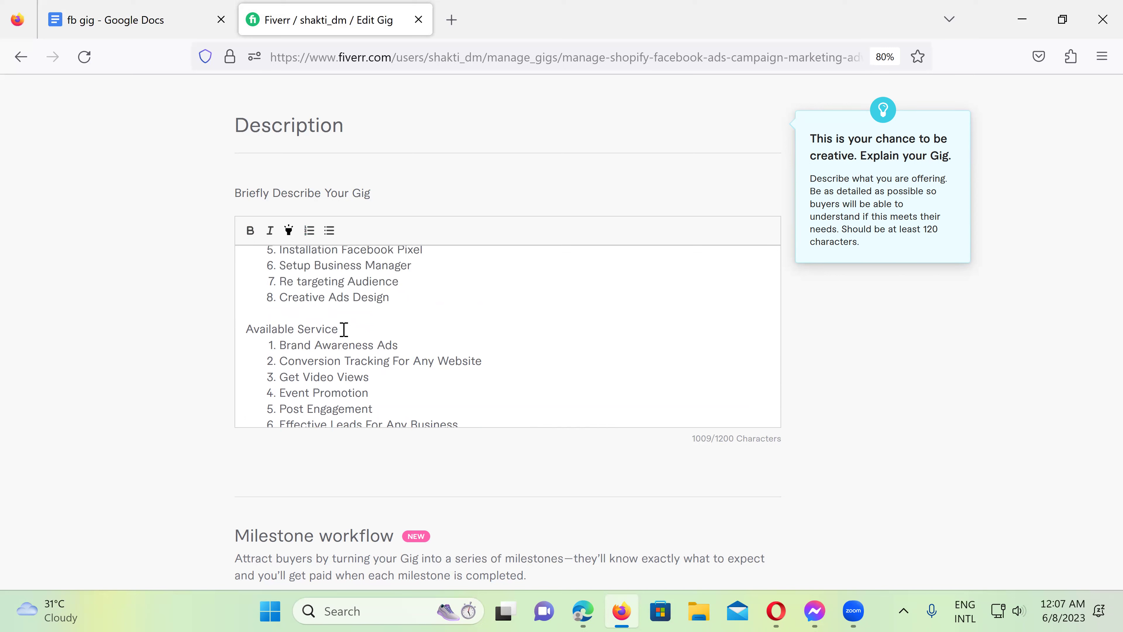
drag(248, 328, 239, 331)
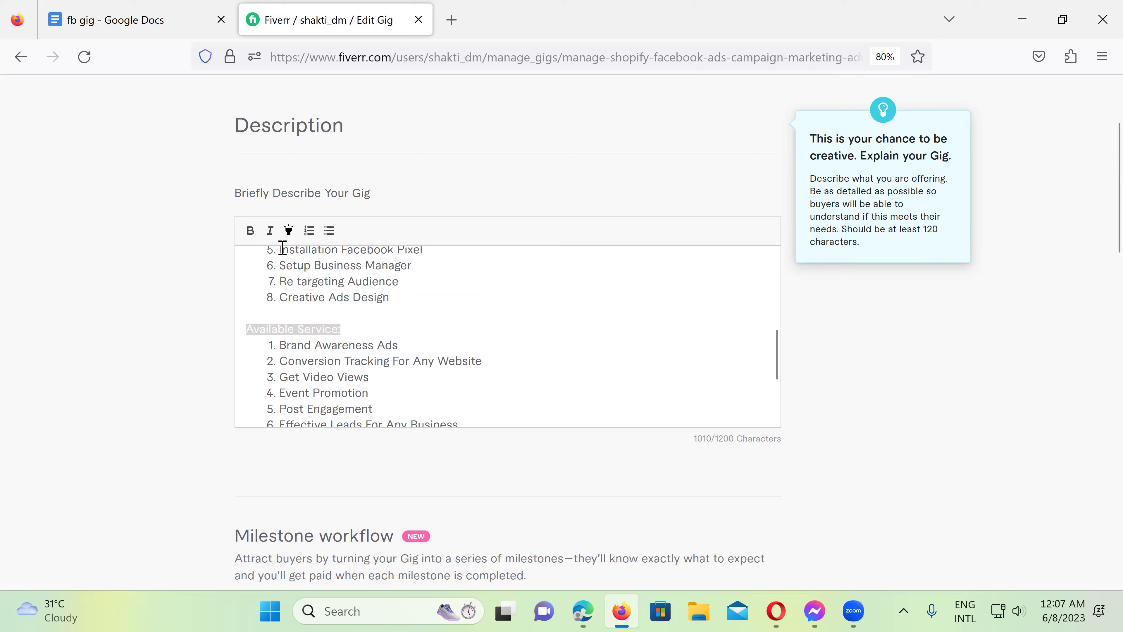
click(289, 230)
click(253, 230)
click(351, 322)
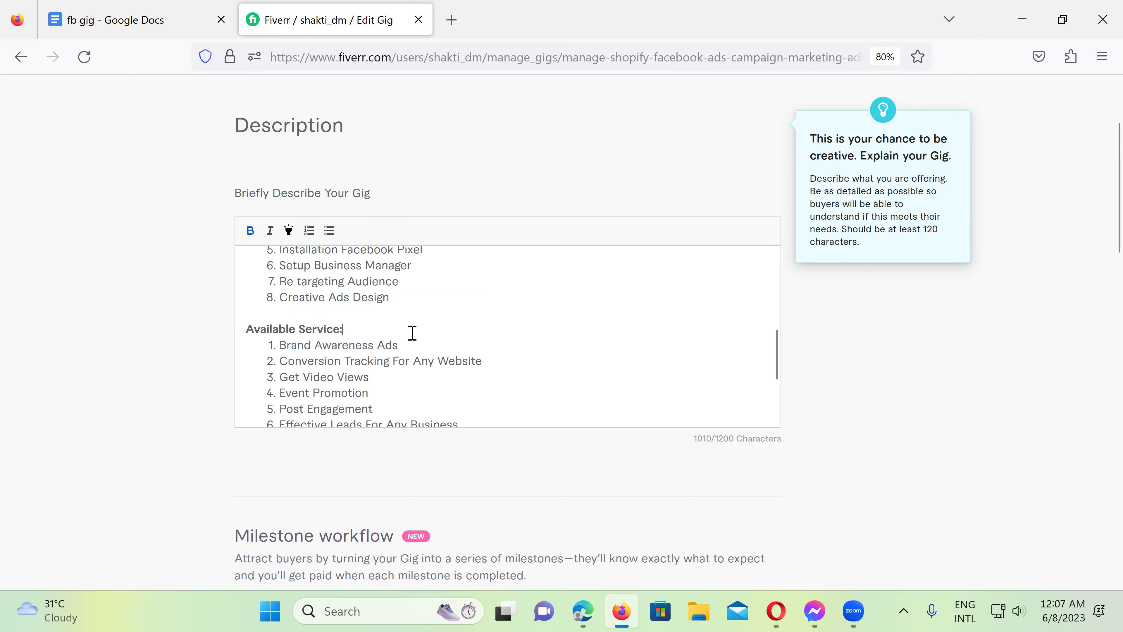
- Delete the extra space after "Note:" in the client ad cost note
scroll(412, 332, down, 2)
scroll(477, 359, down, 1)
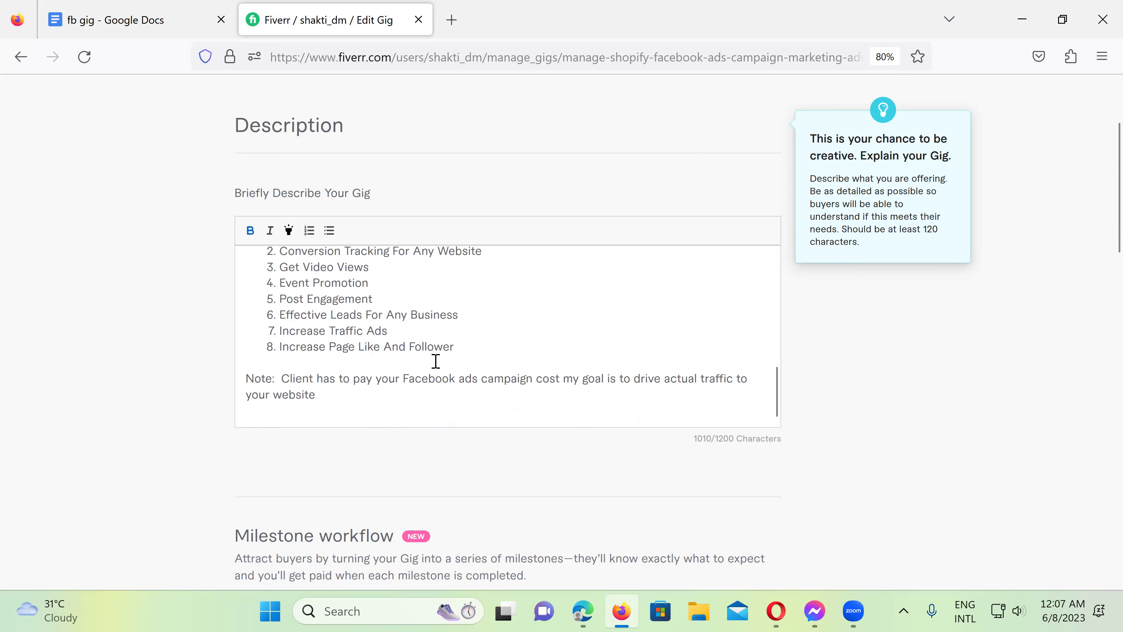
click(283, 377)
key(BackSpace)
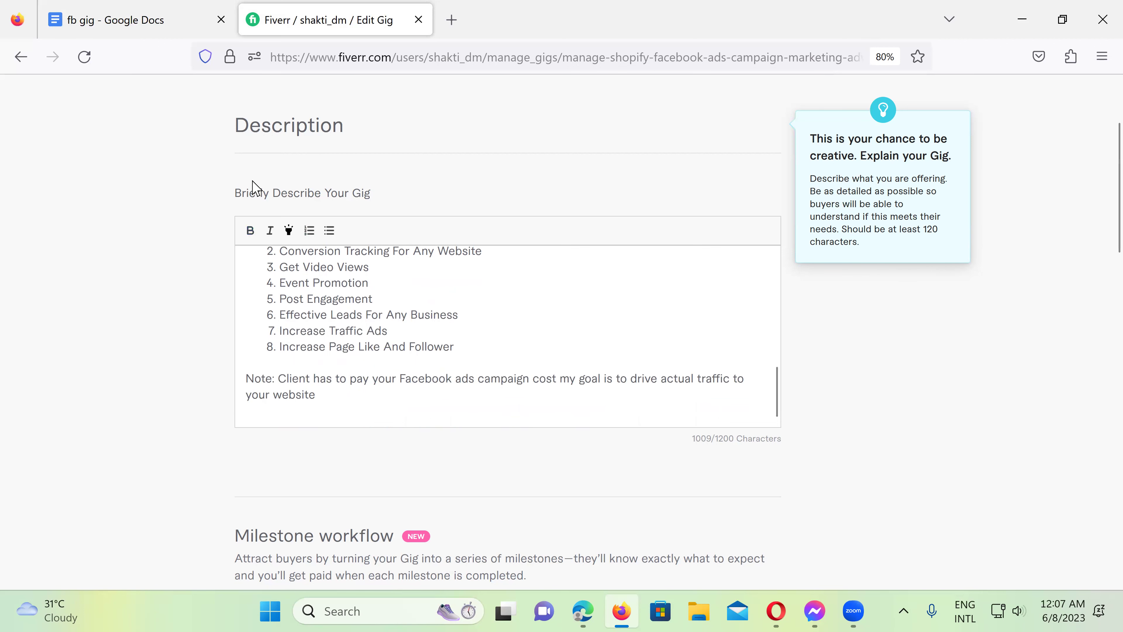
- Switch to the fb gig Google Docs draft and copy the section from "My Special Service" through "24/7 Technical Support"
click(113, 33)
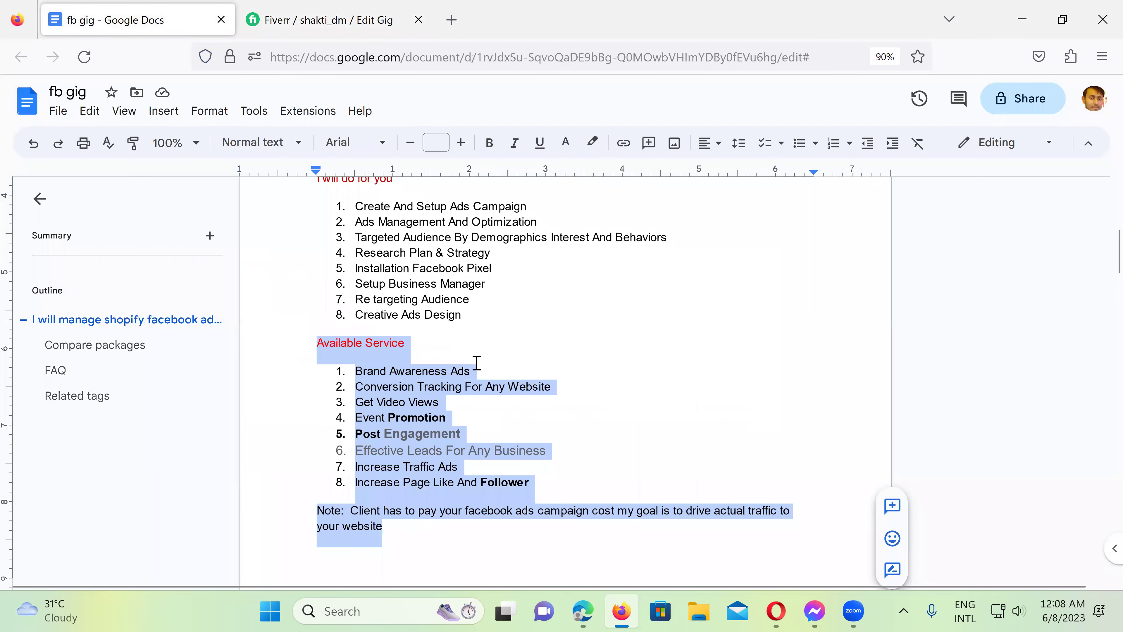
scroll(439, 396, down, 7)
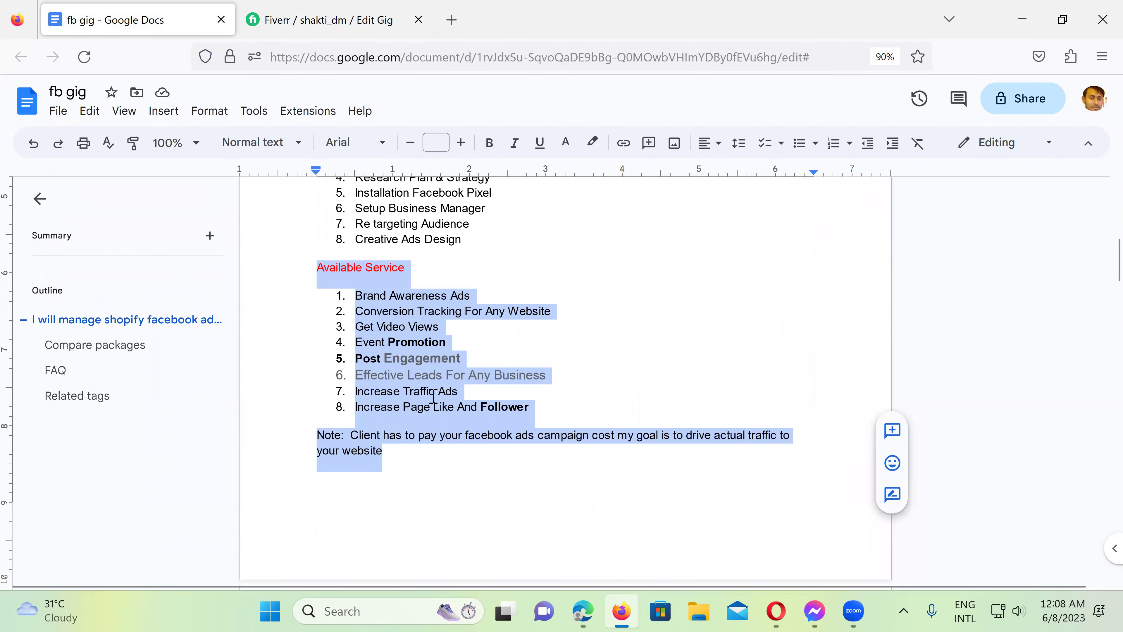
scroll(433, 396, down, 3)
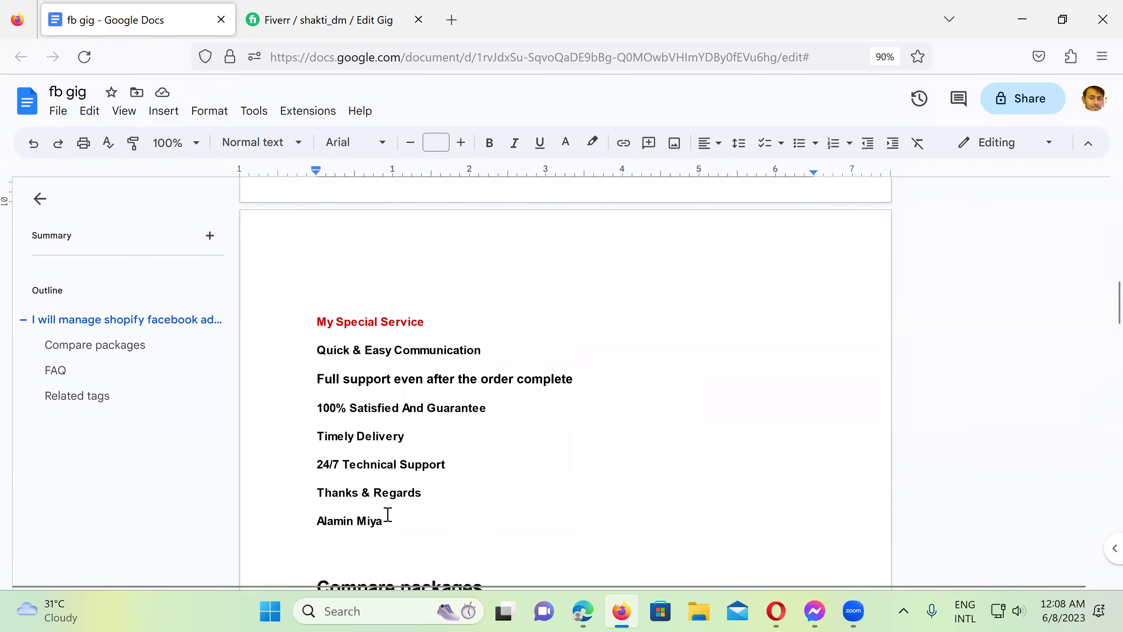
click(444, 464)
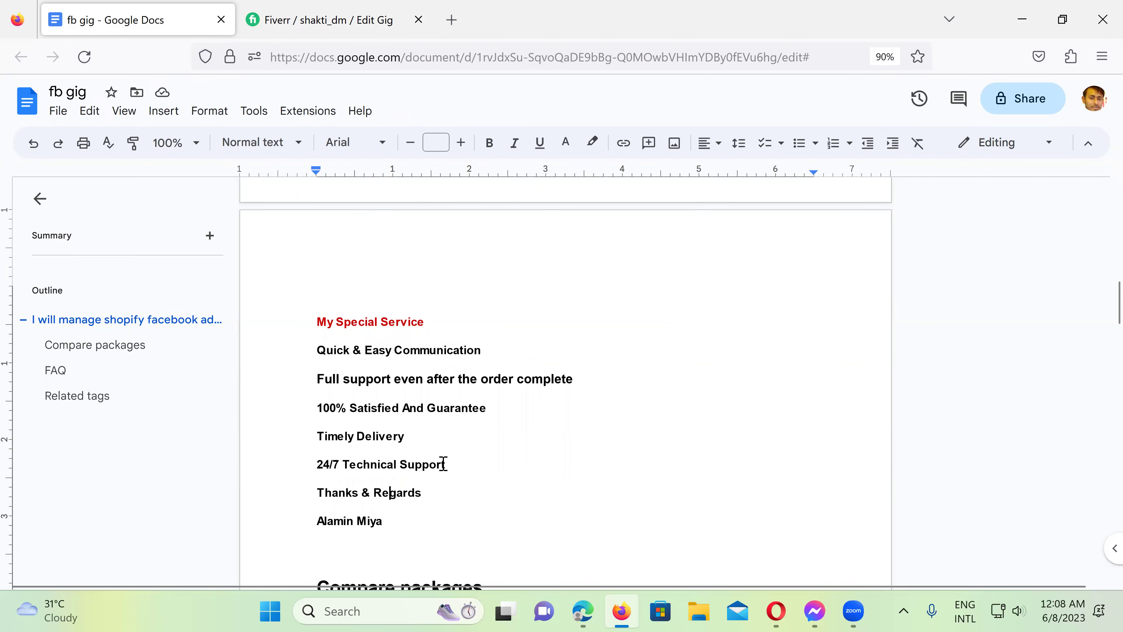
click(458, 461)
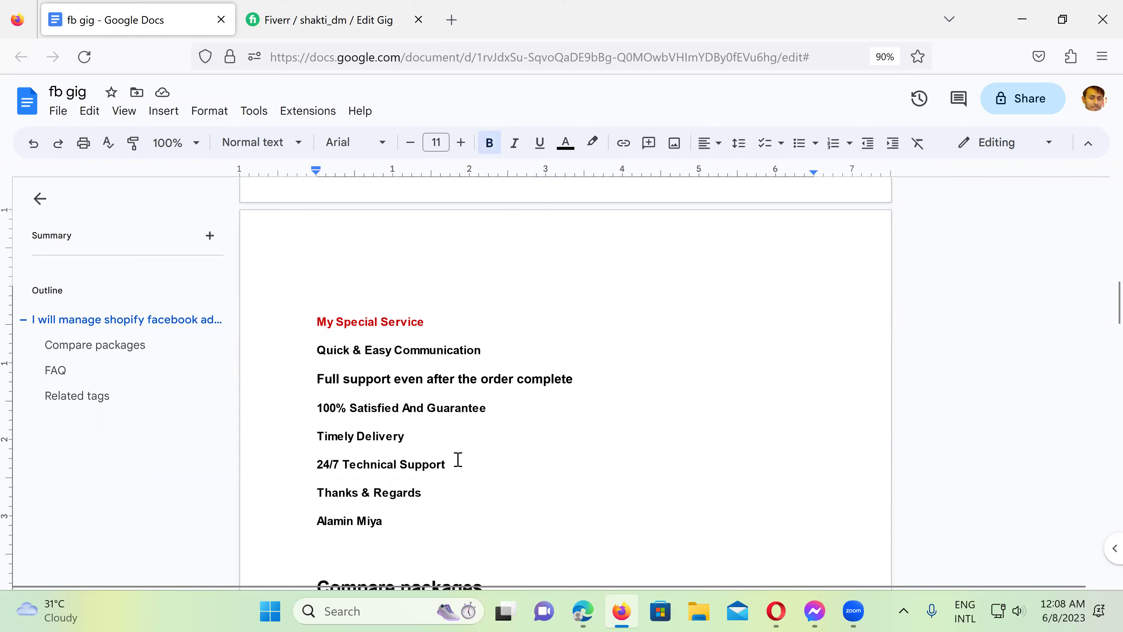
drag(446, 464, 313, 312)
key(ctrl+c)
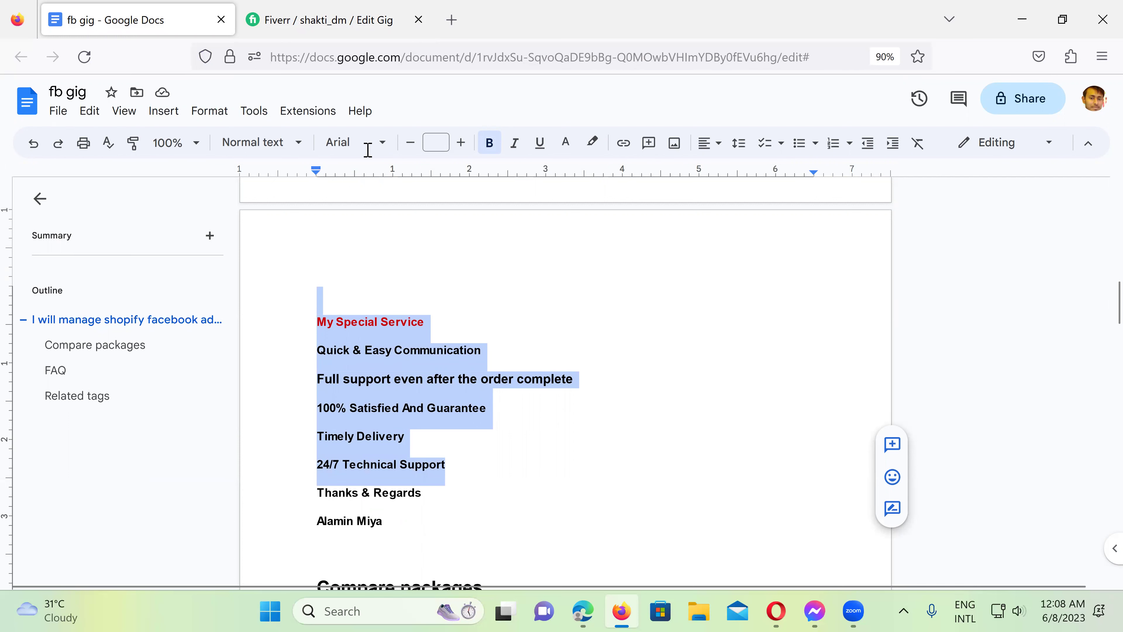
- Return to the Fiverr gig and paste the copied section on a new line between the Available Service list and the note
click(326, 18)
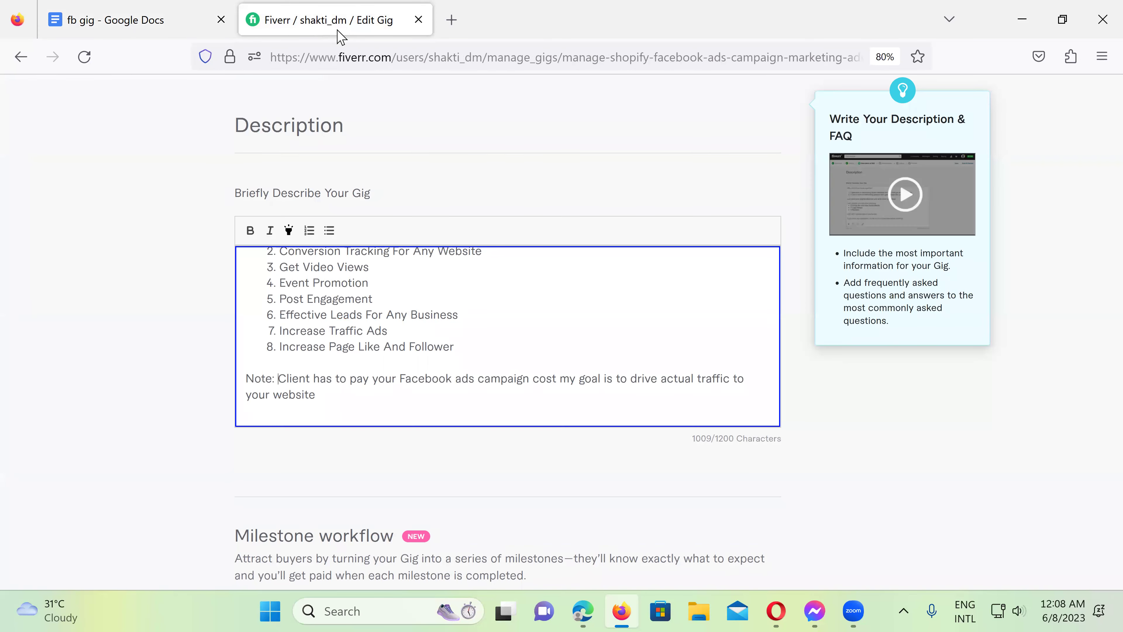
click(372, 347)
click(458, 343)
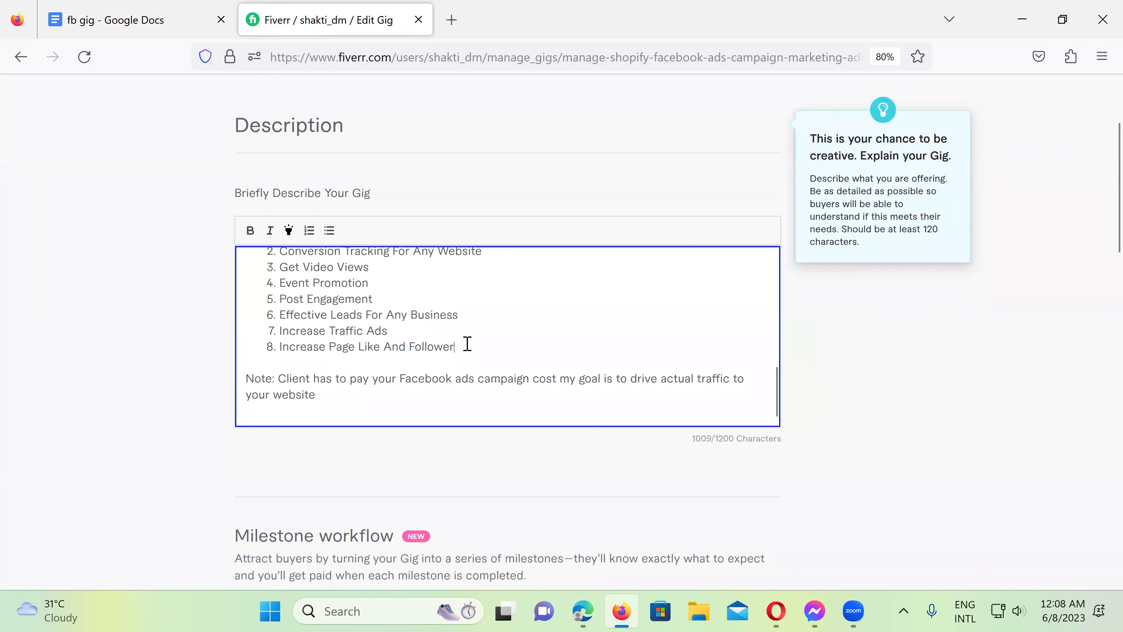
key(Return)
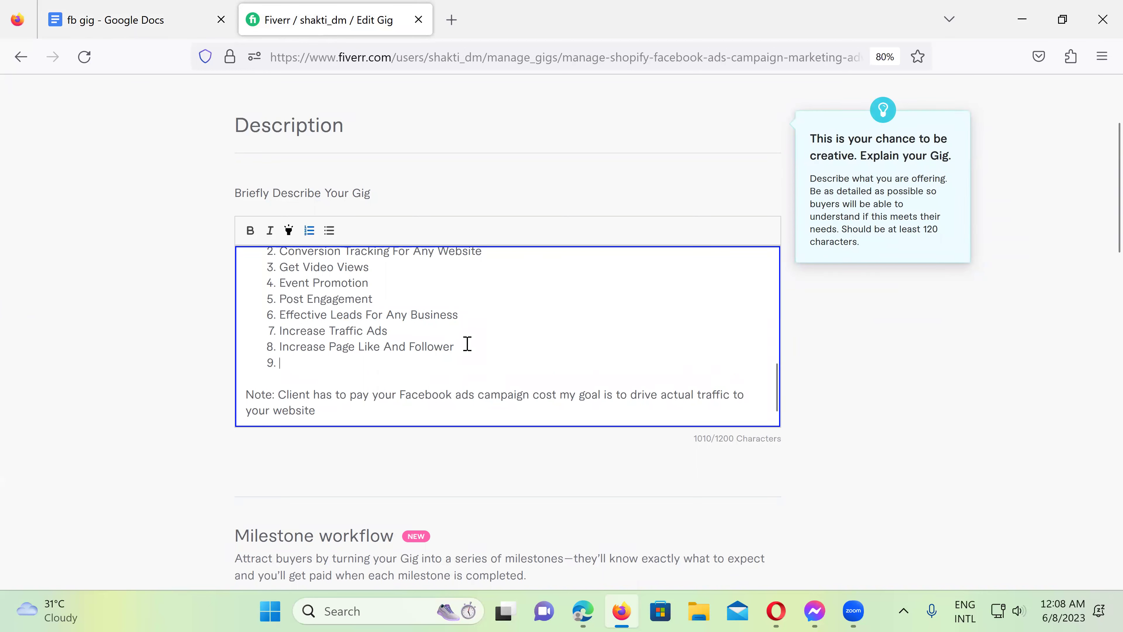
key(BackSpace)
key(Return)
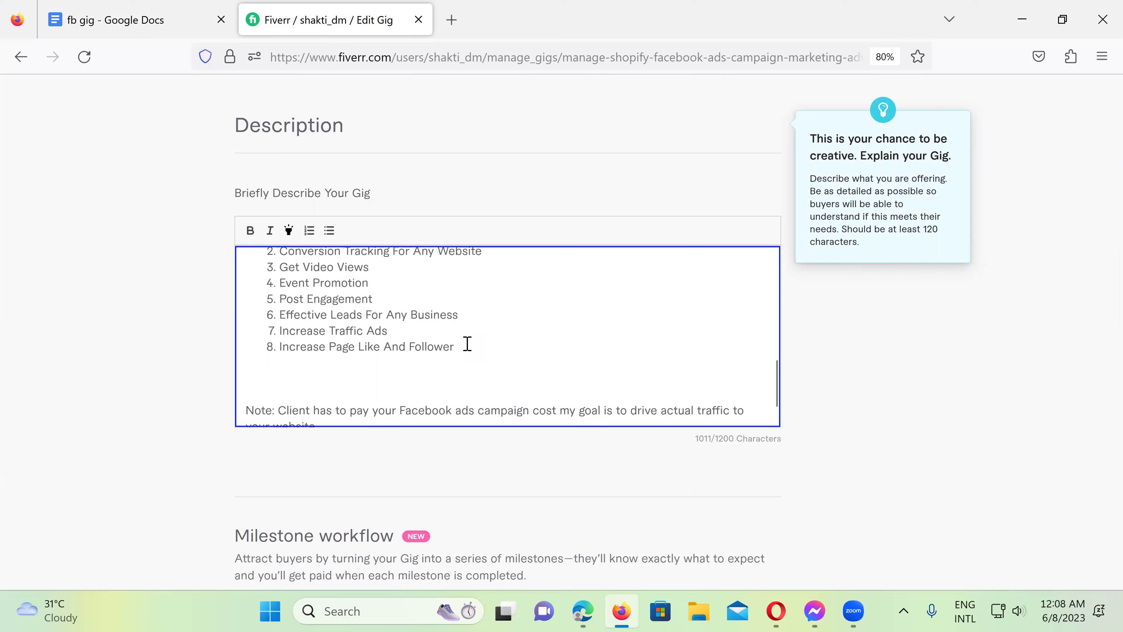
key(ctrl+v)
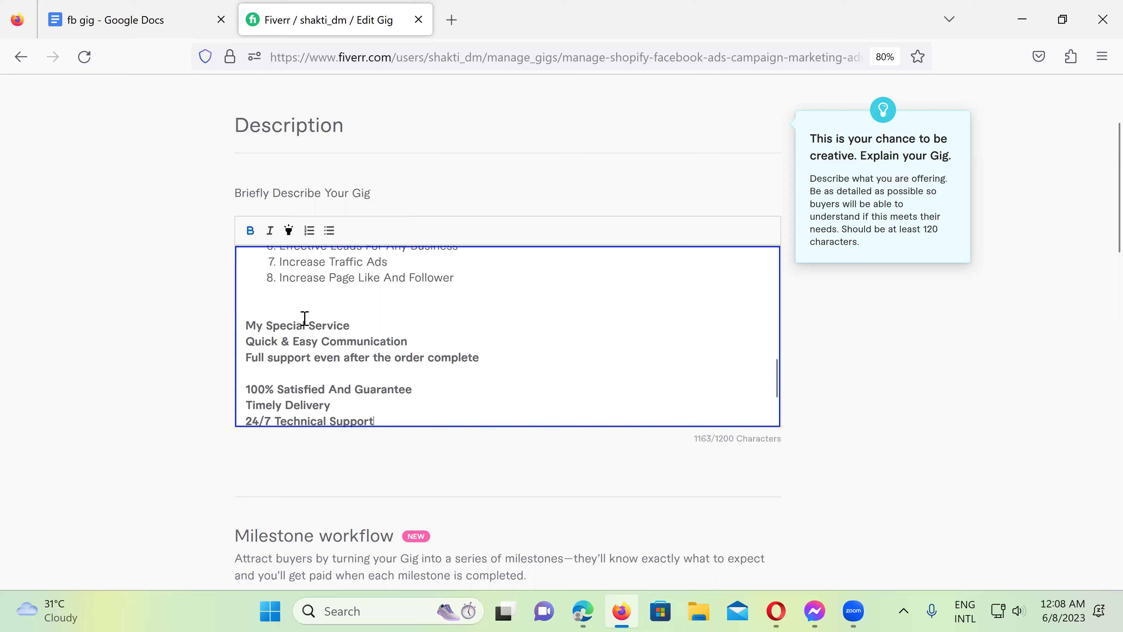
- Reword the "My Special Service" heading as "My Service Specialty:", using the spelling suggestion "Specialty"
drag(305, 320, 273, 318)
key(BackSpace)
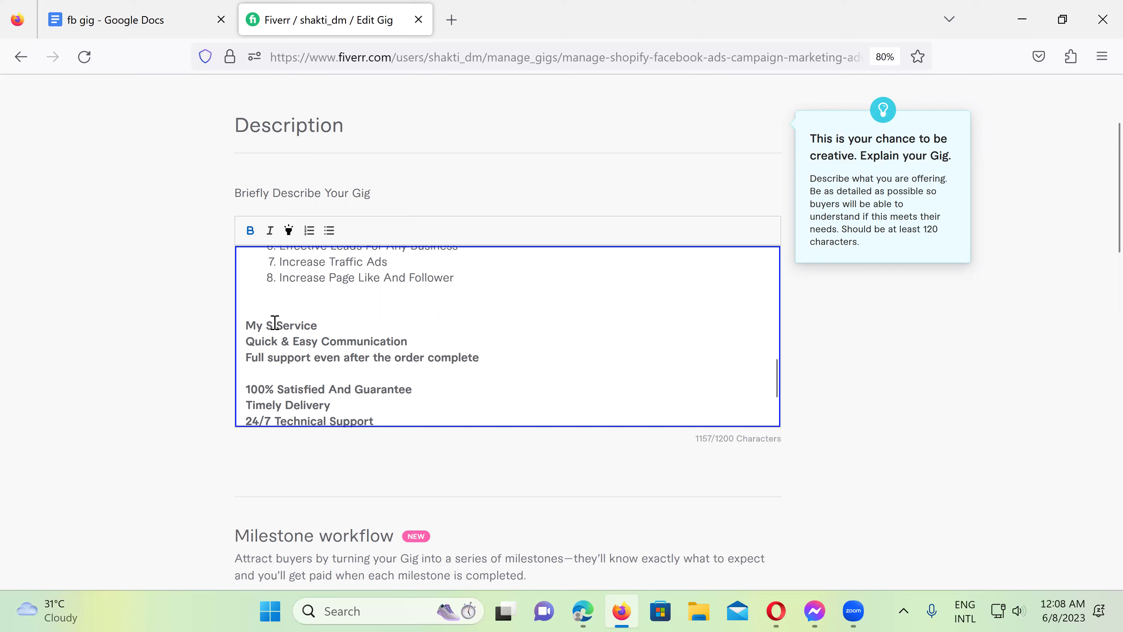
key(BackSpace)
key(BackSpace)
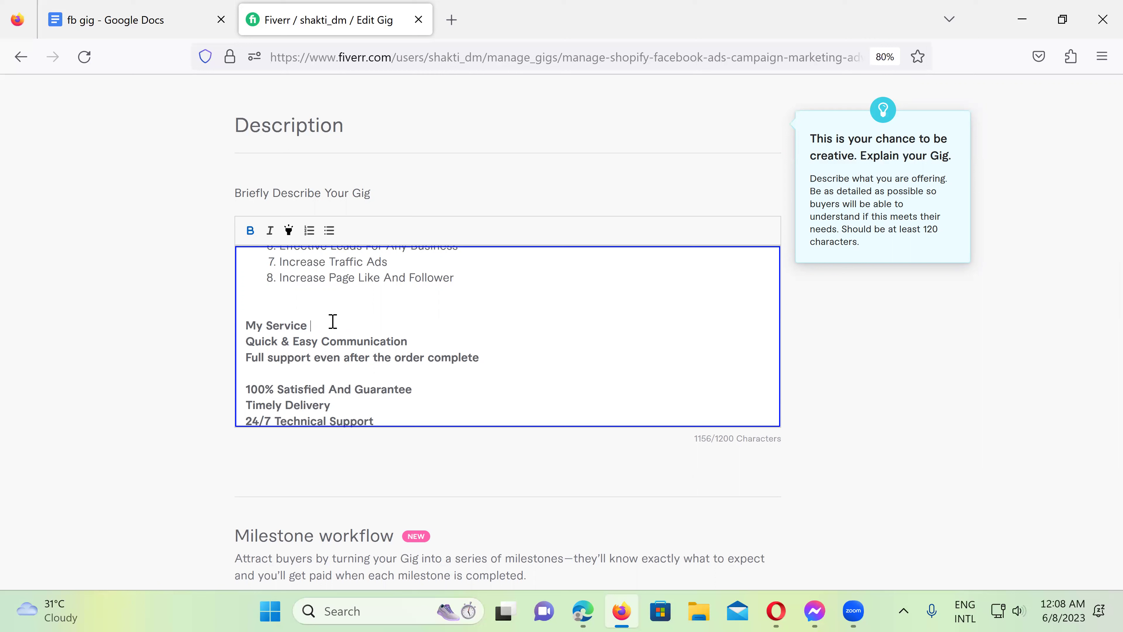
text(P)
key(BackSpace)
text(Speciality)
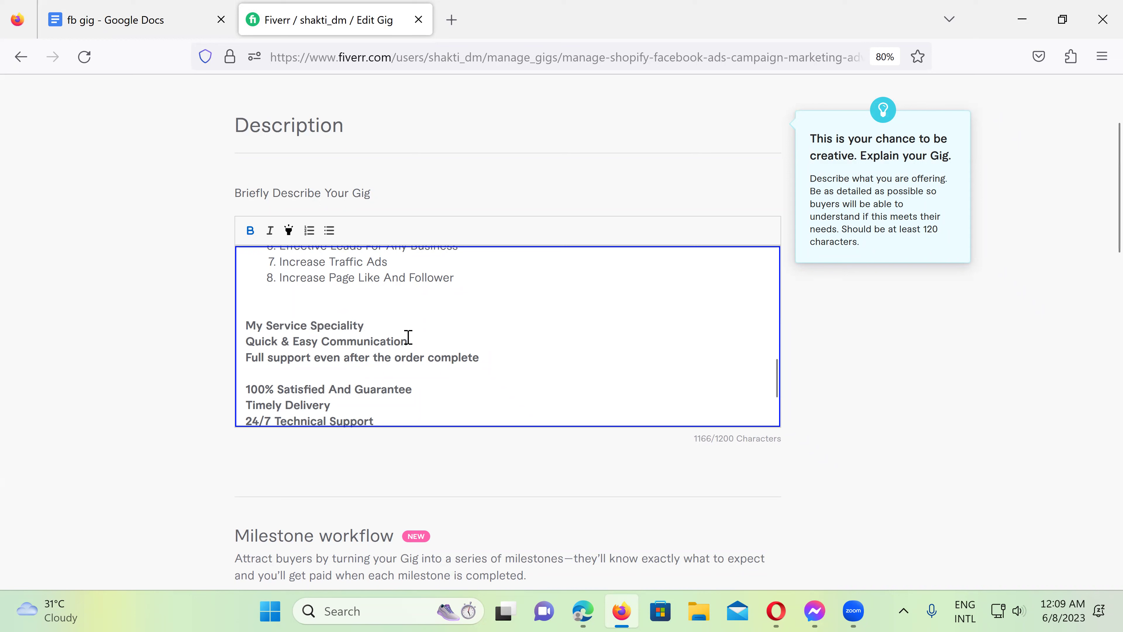
text(:)
right_click(342, 326)
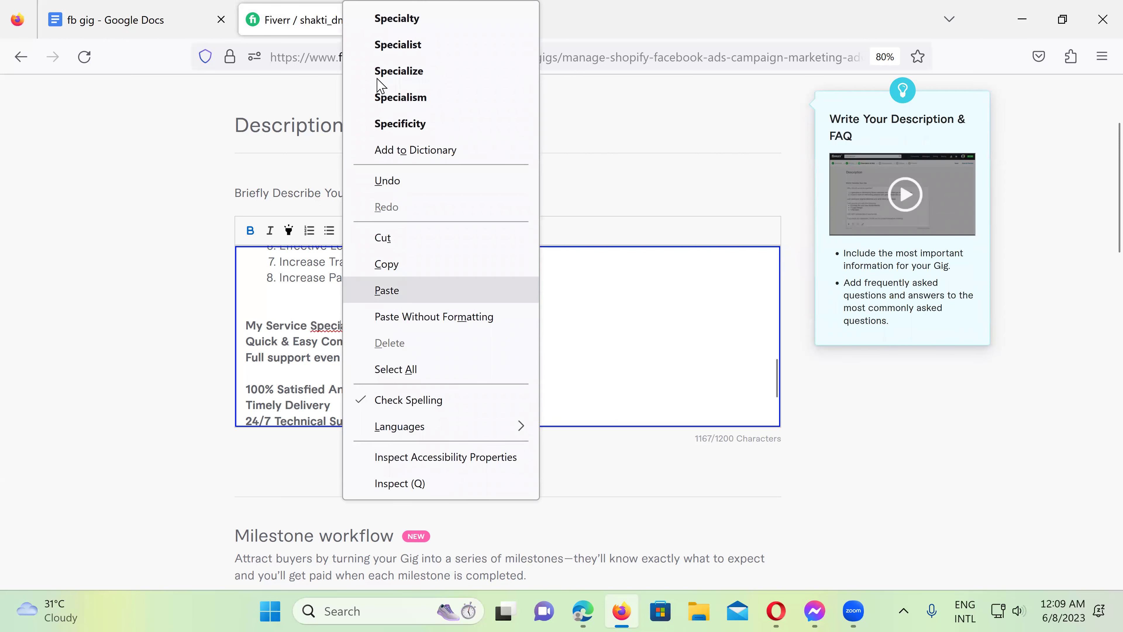
click(420, 18)
click(381, 323)
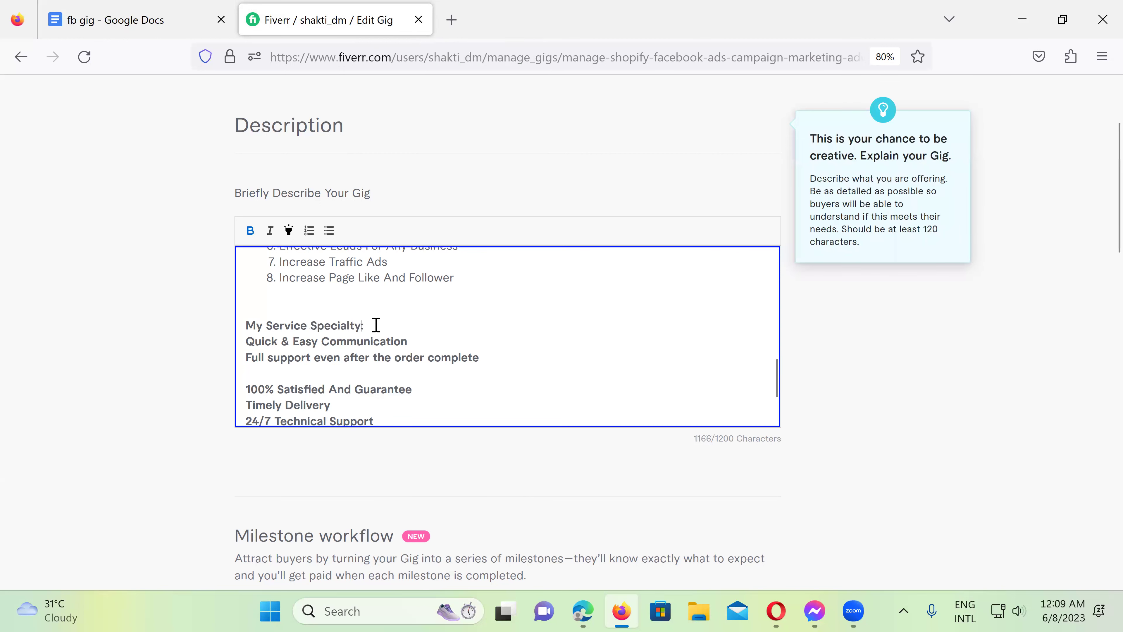
- Highlight the "My Service Specialty:" heading and insert a blank line below it
drag(380, 323, 251, 319)
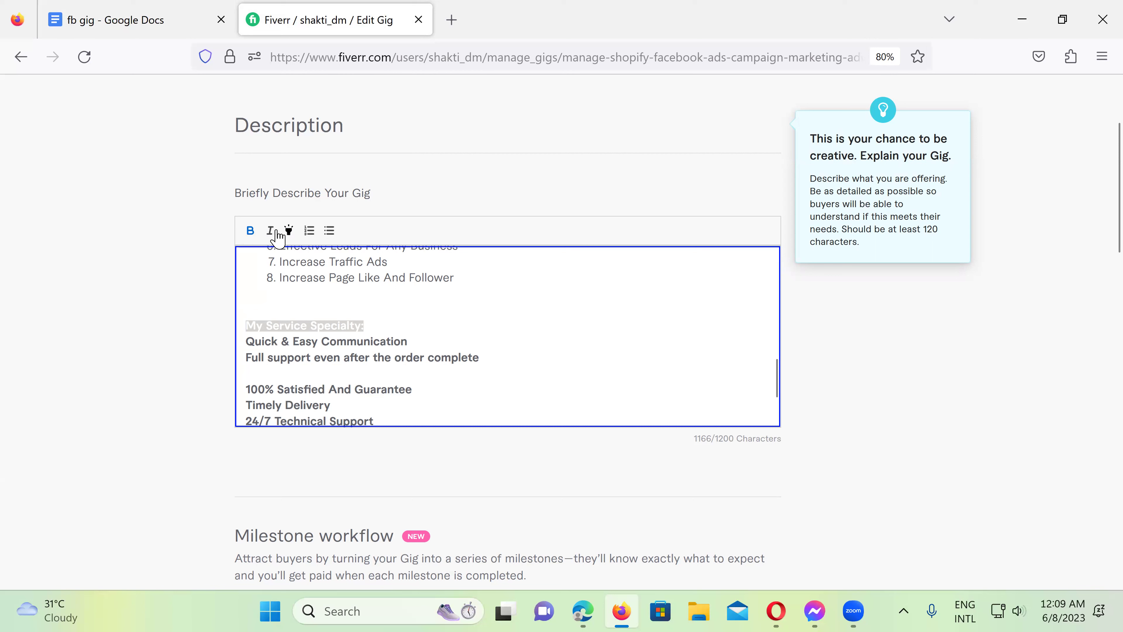
click(288, 233)
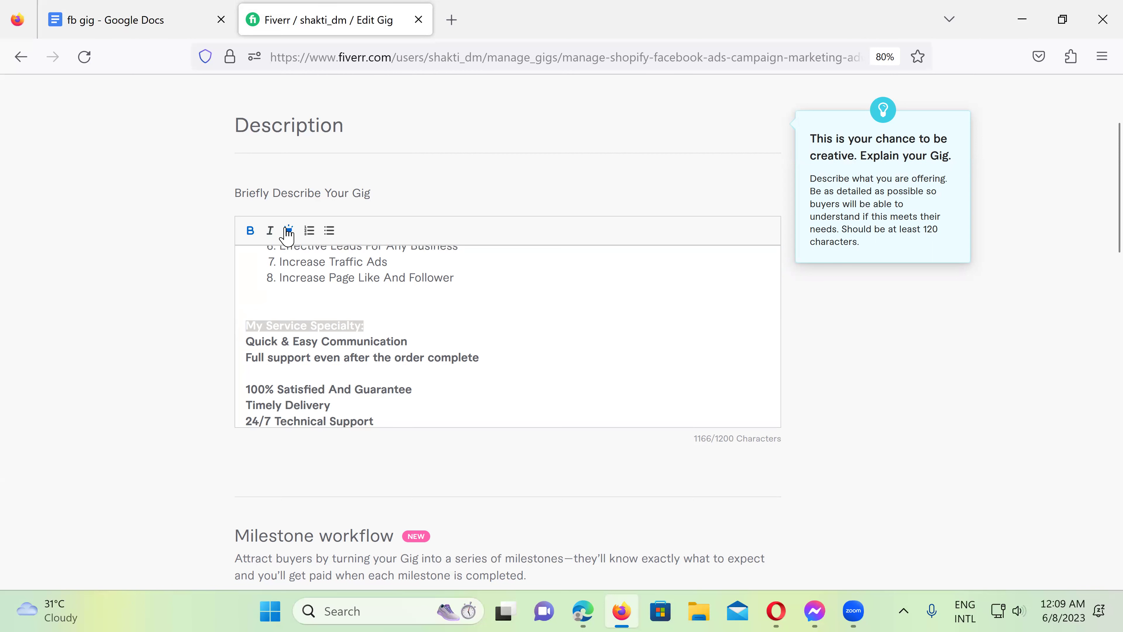
click(373, 322)
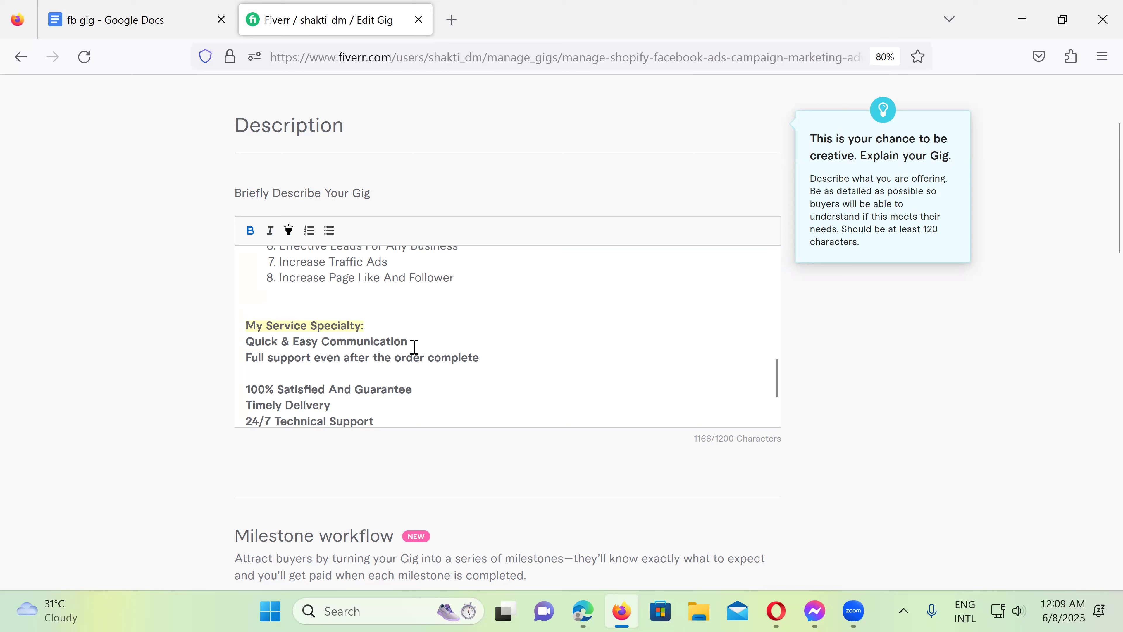
key(Return)
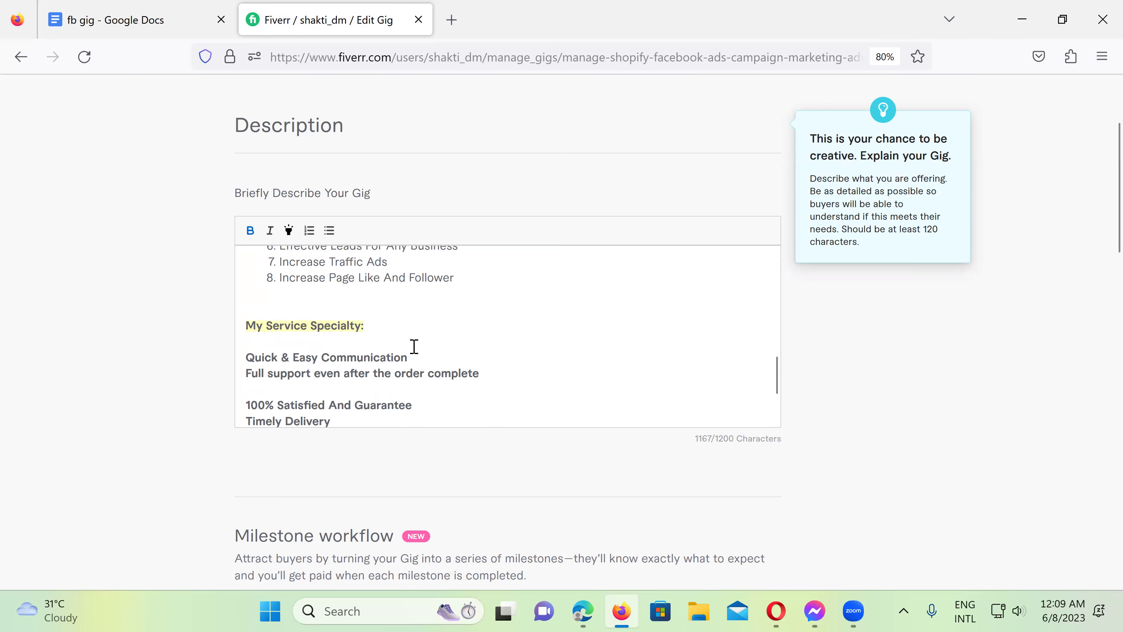
- Remove the bold from the lines "Quick & Easy Communication" through "24/7 Technical Support"
scroll(416, 346, down, 3)
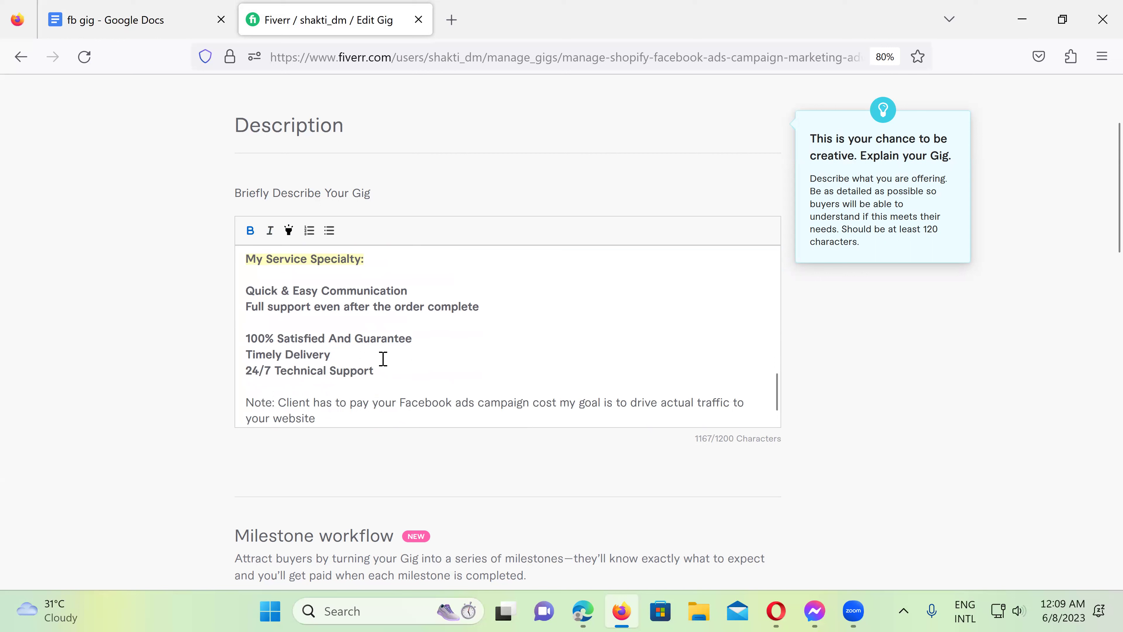
drag(374, 370, 247, 294)
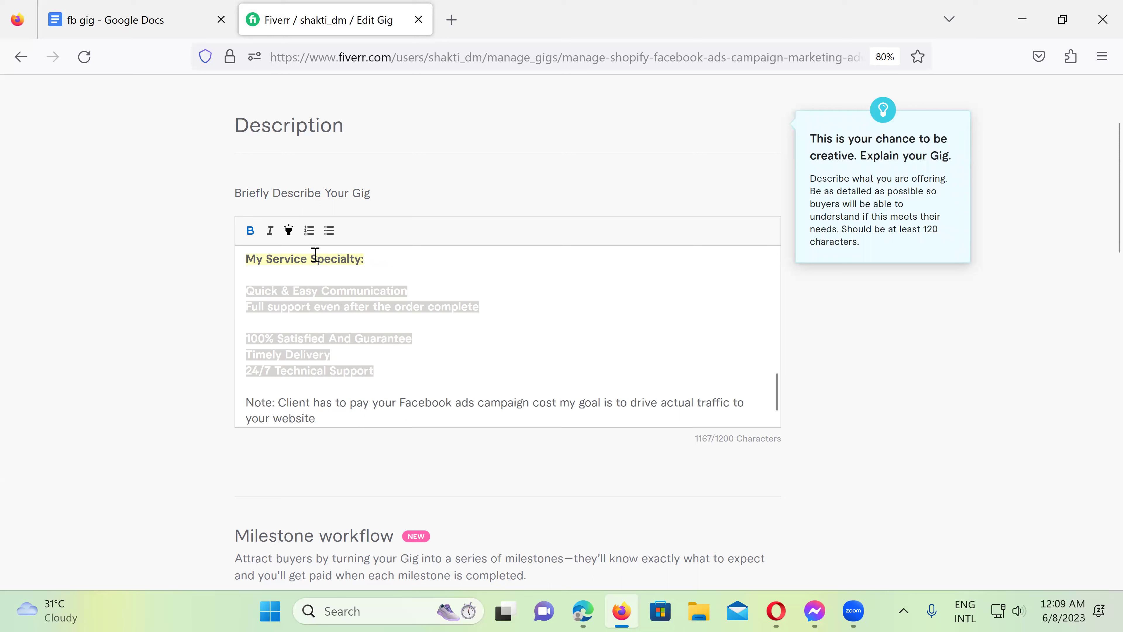
click(250, 231)
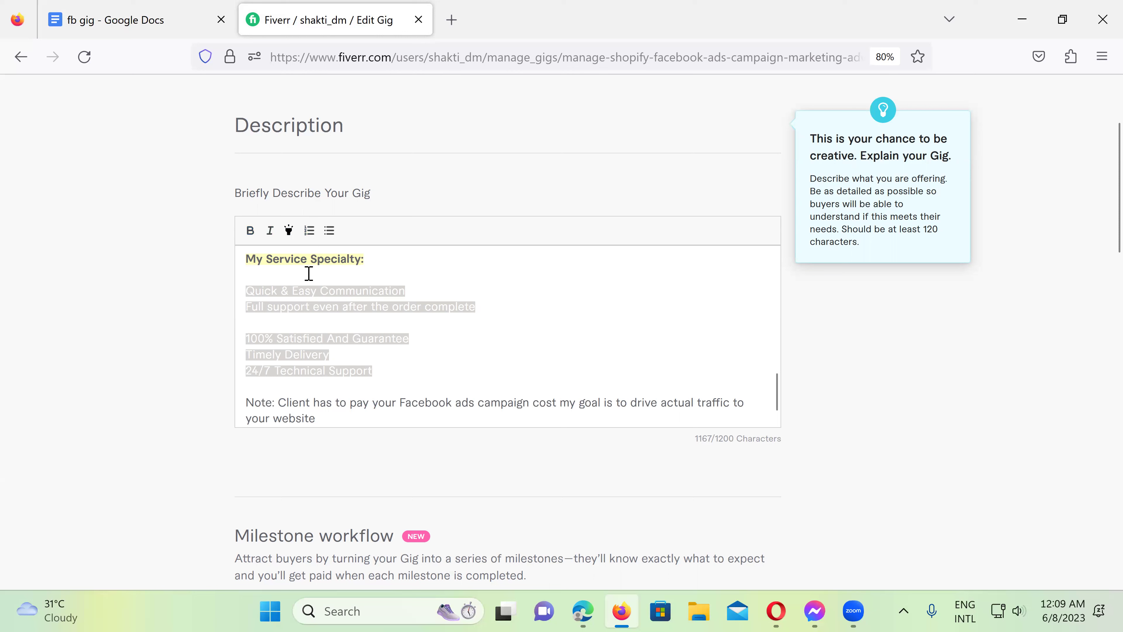
- Delete the blank line above "100% Satisfied And Guarantee" and format the five service specialty lines as a numbered list
click(259, 327)
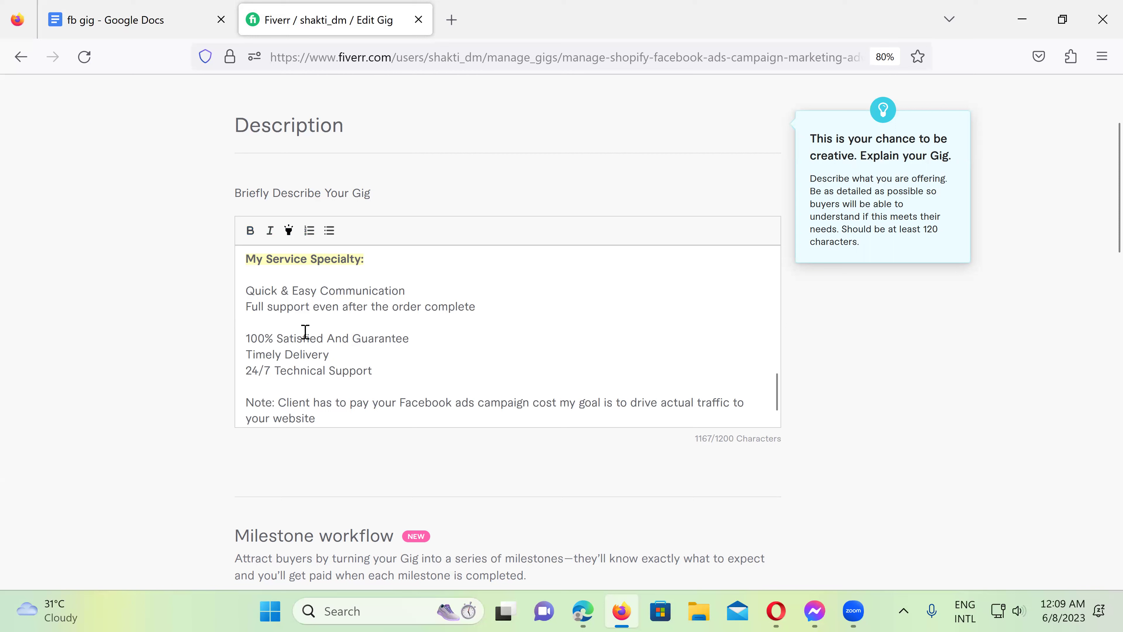
key(BackSpace)
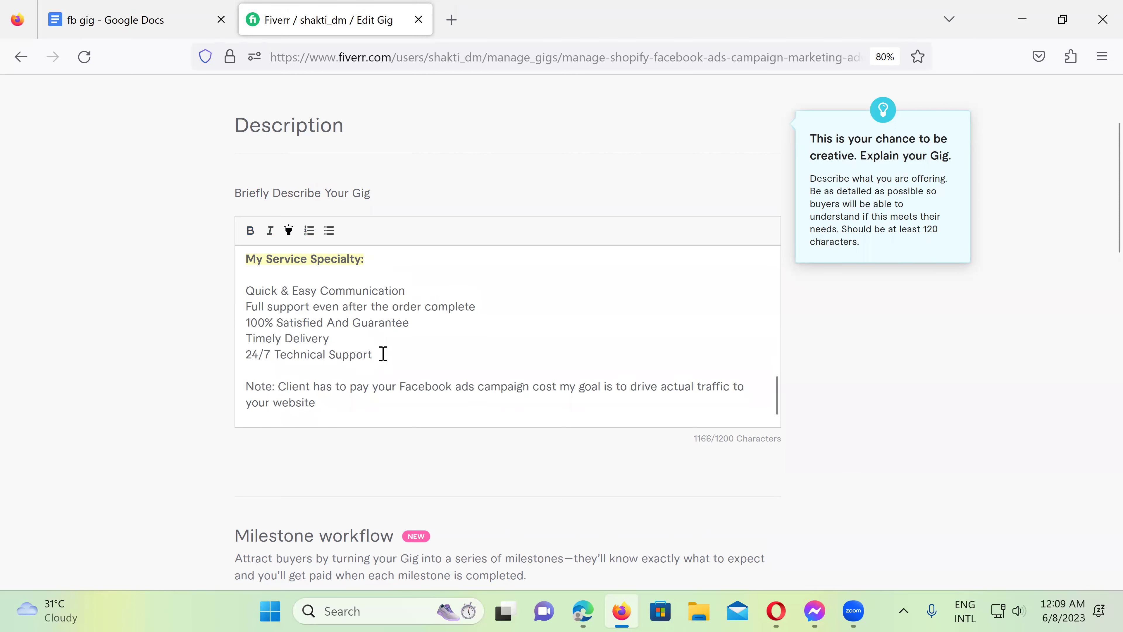
drag(376, 352, 250, 298)
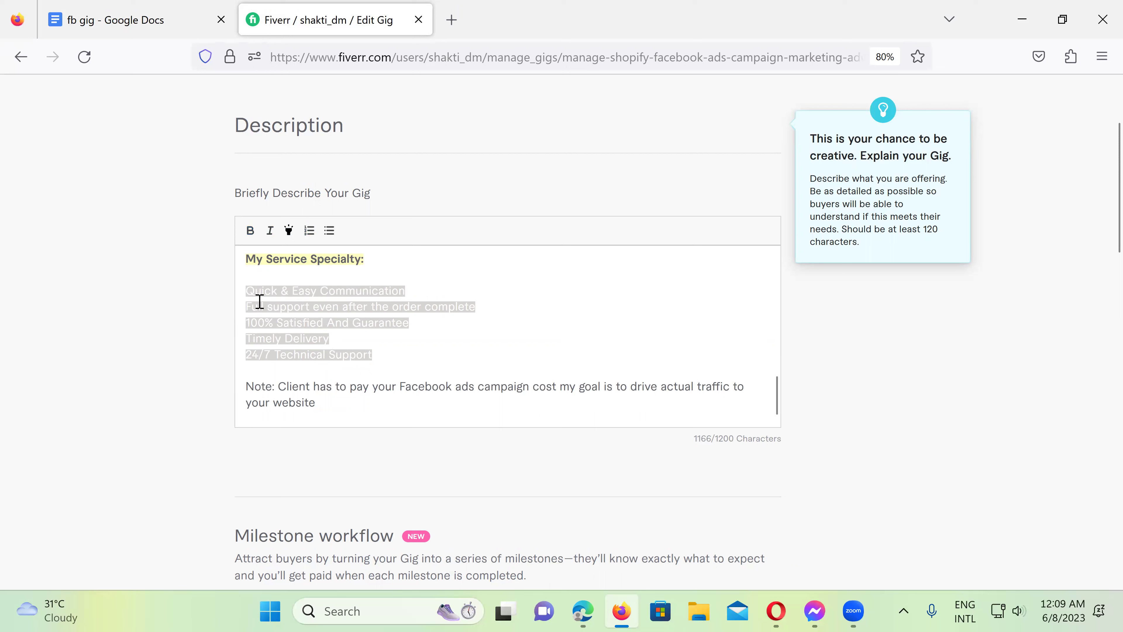
click(309, 231)
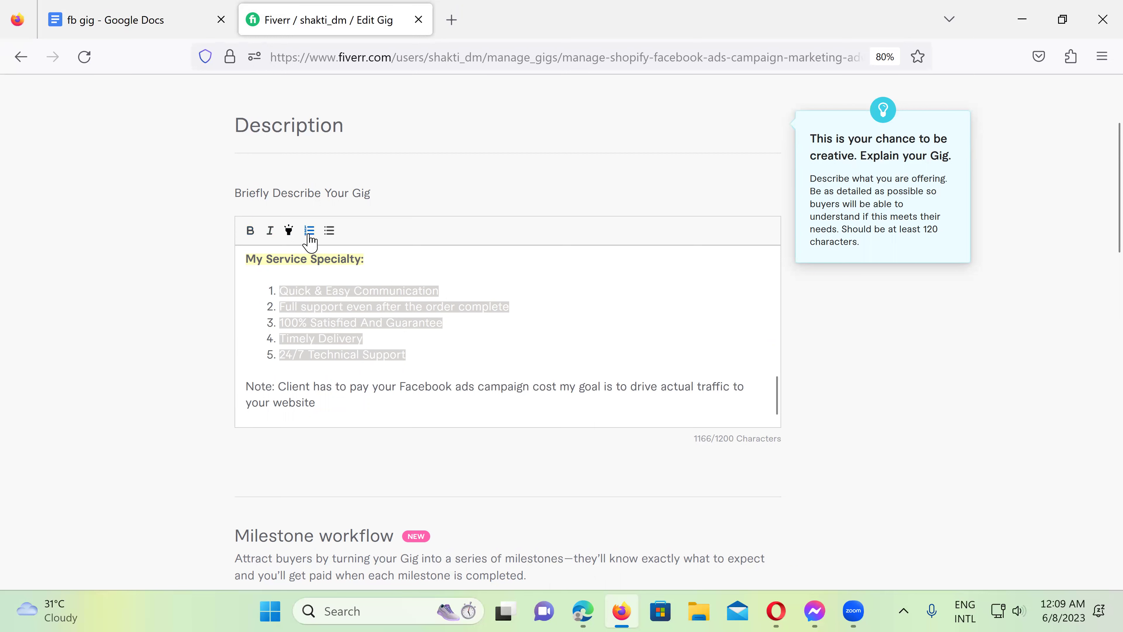
- Remove the space after "24/7" in the "24/7 Technical Support" list item
click(376, 323)
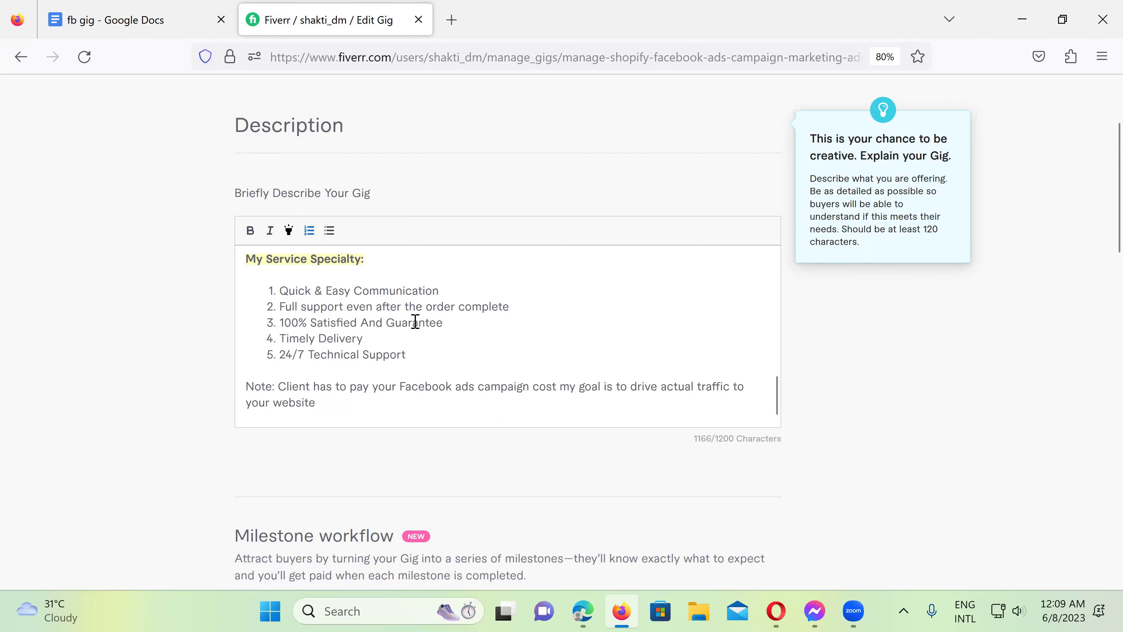
click(419, 353)
click(308, 354)
key(BackSpace)
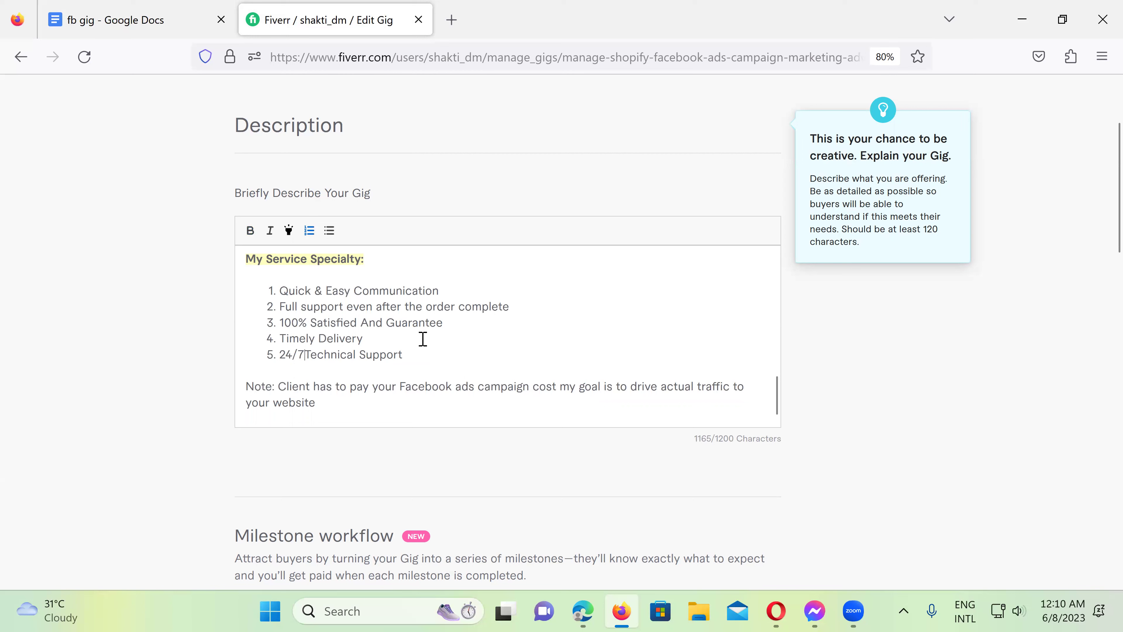
- Delete the extra blank line above the "My Service Specialty:" heading
scroll(409, 366, down, 1)
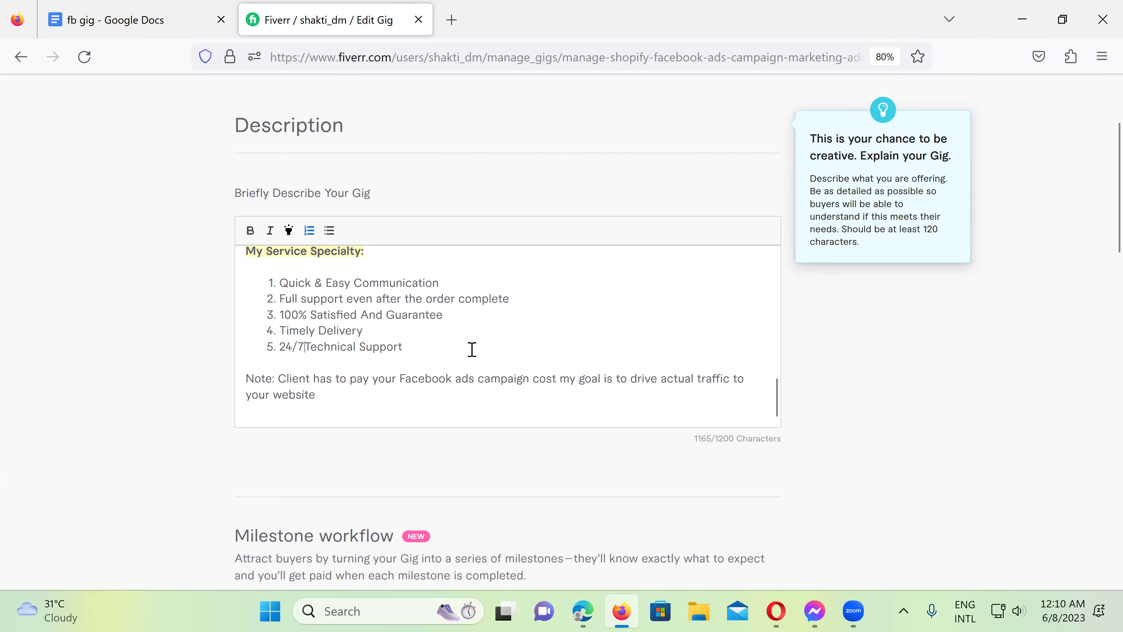
scroll(469, 345, up, 5)
scroll(469, 345, up, 5)
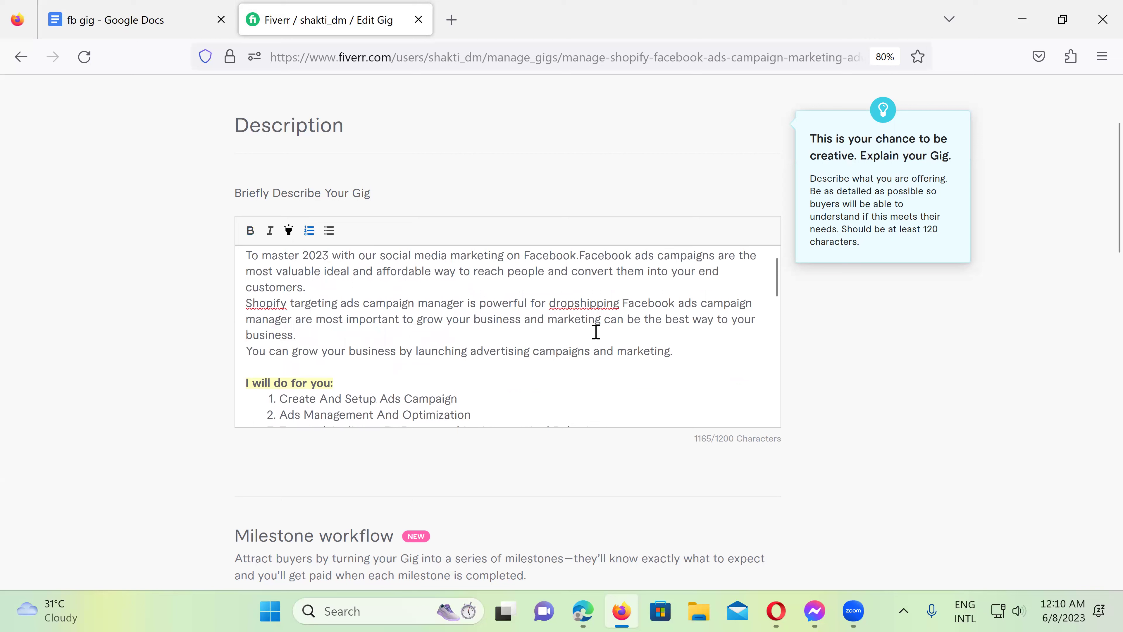
scroll(510, 335, up, 1)
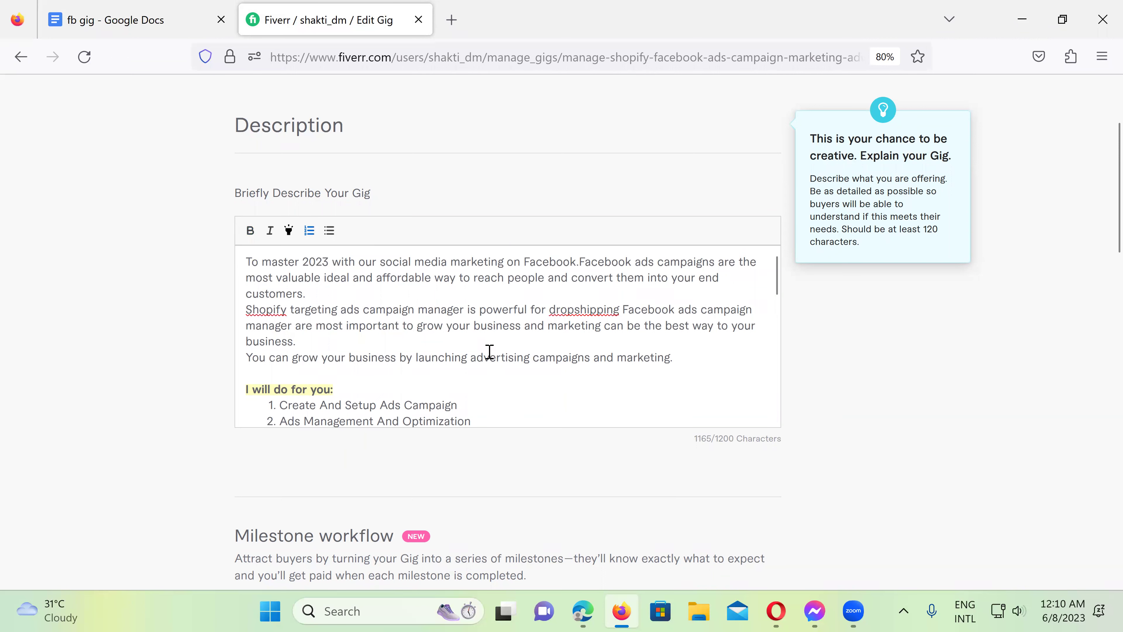
scroll(459, 329, down, 5)
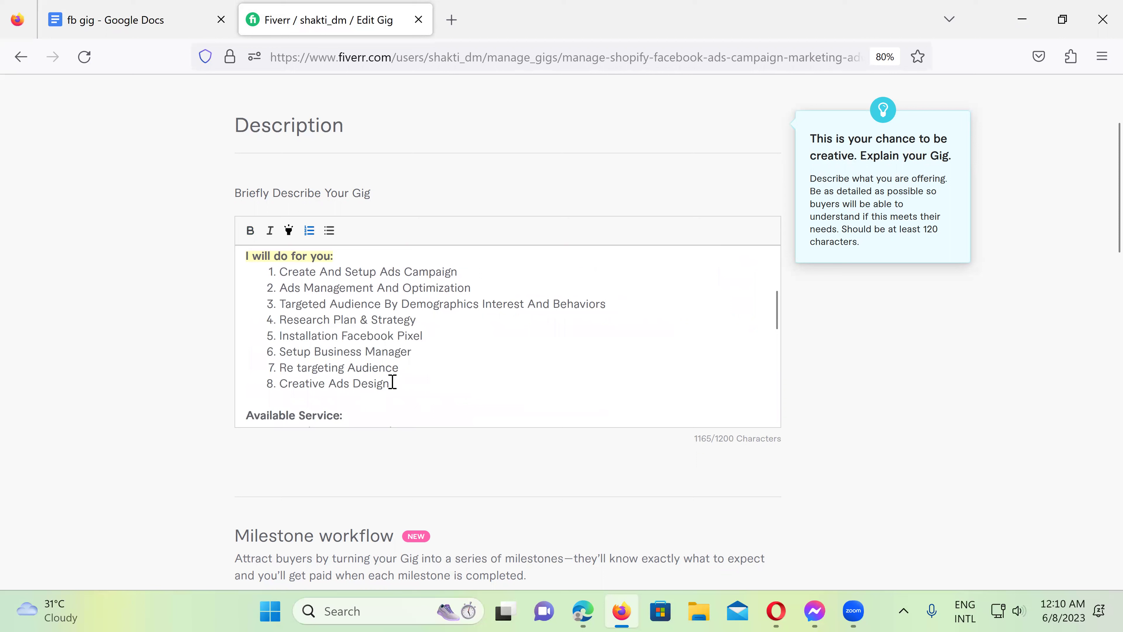
scroll(383, 383, down, 4)
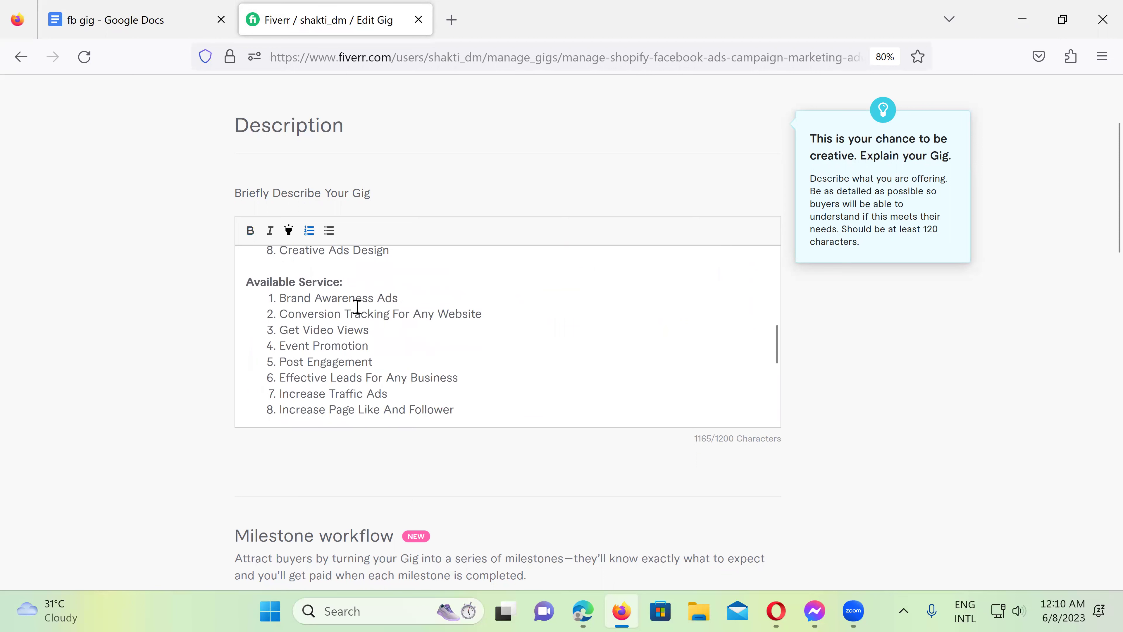
scroll(373, 346, down, 4)
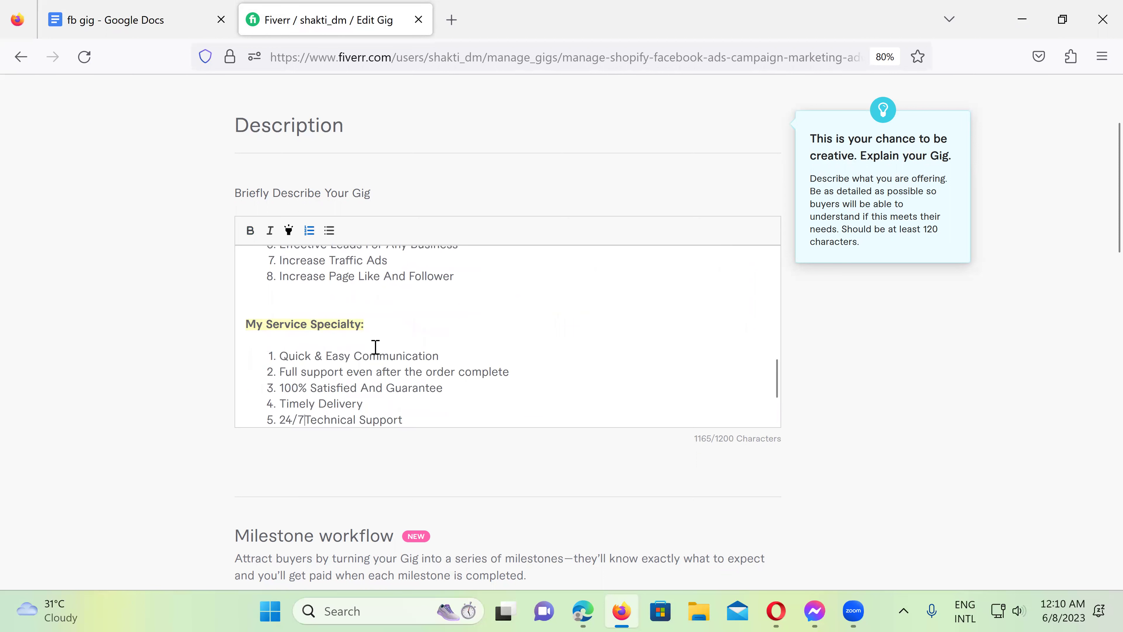
click(247, 324)
key(BackSpace)
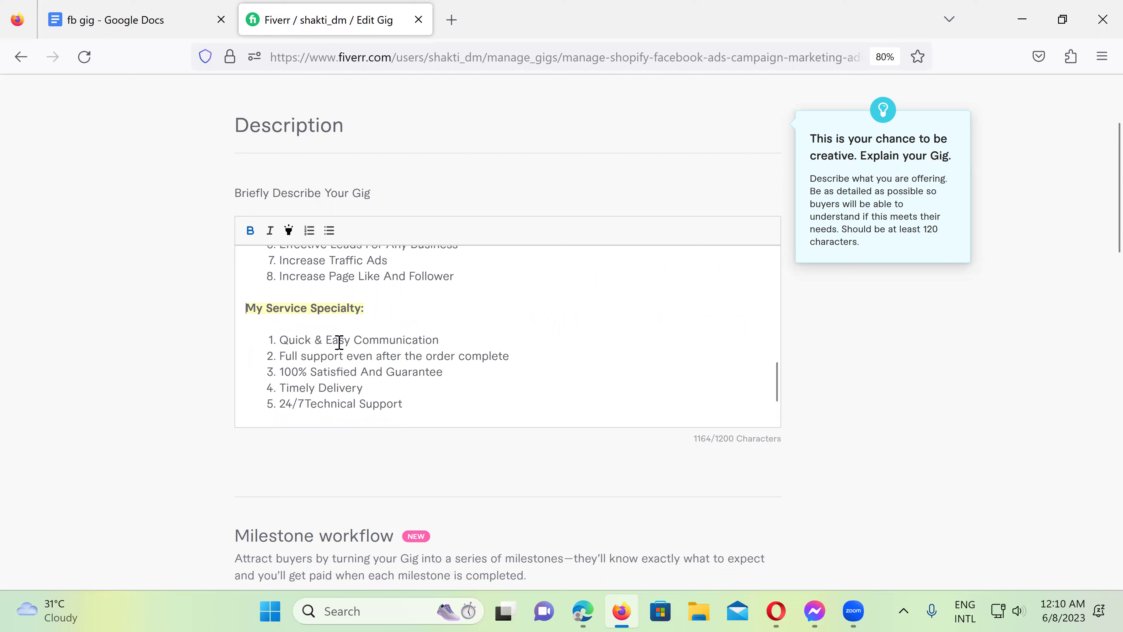
- Delete the blank line below "My Service Specialty:" and number all five service lines from "Quick & Easy Communication" to "24/7Technical Support"
click(281, 339)
key(BackSpace)
key(BackSpace)
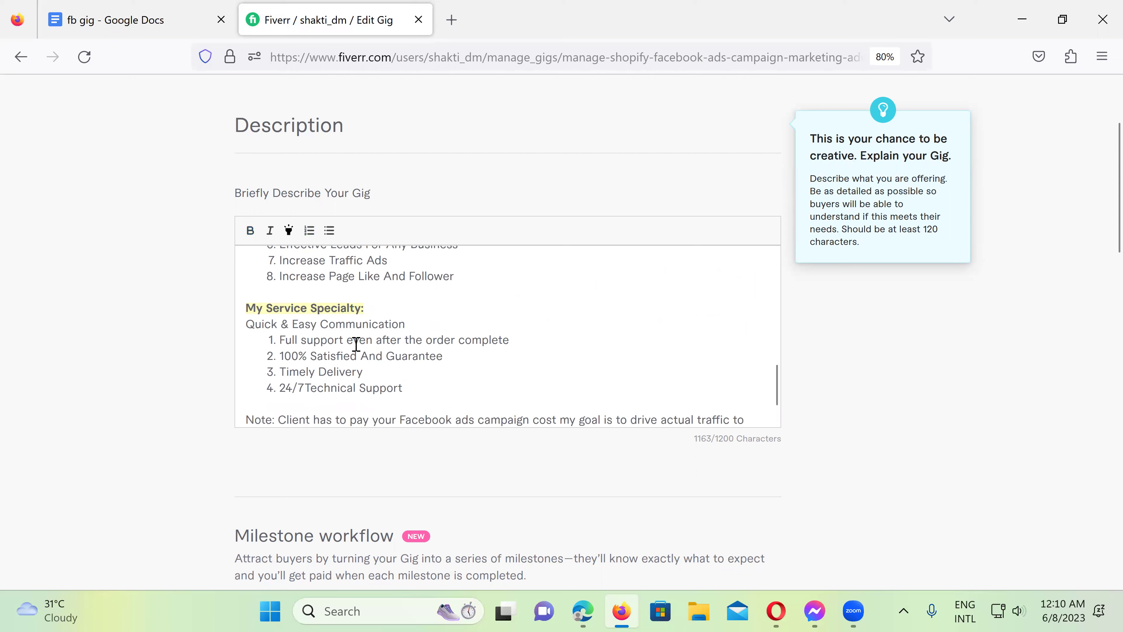
drag(399, 382, 248, 331)
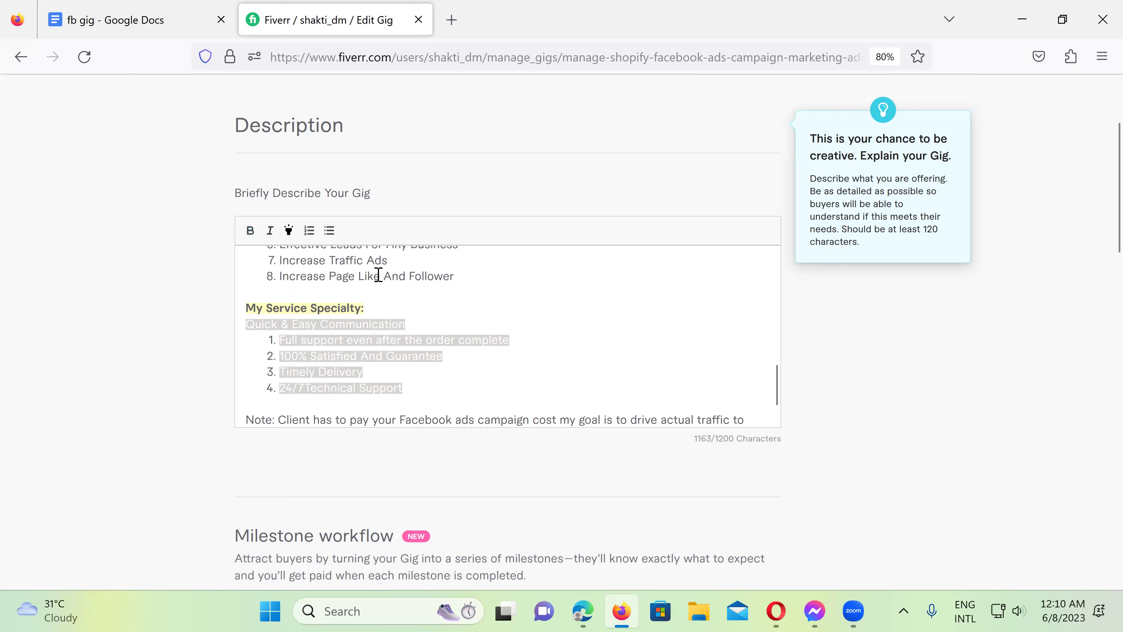
click(312, 232)
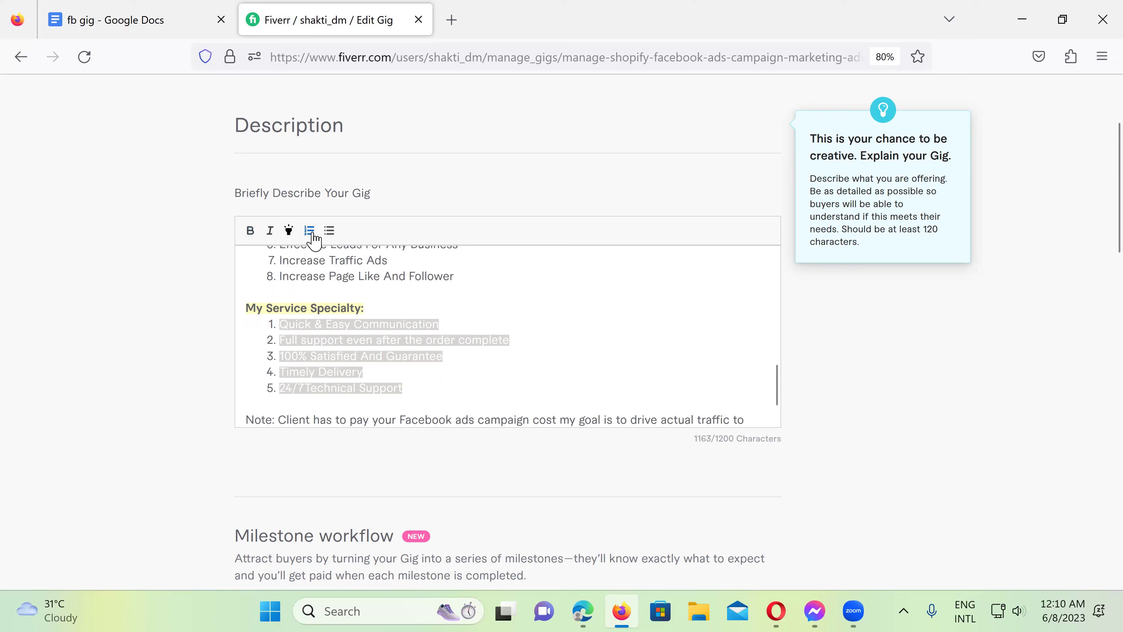
click(393, 341)
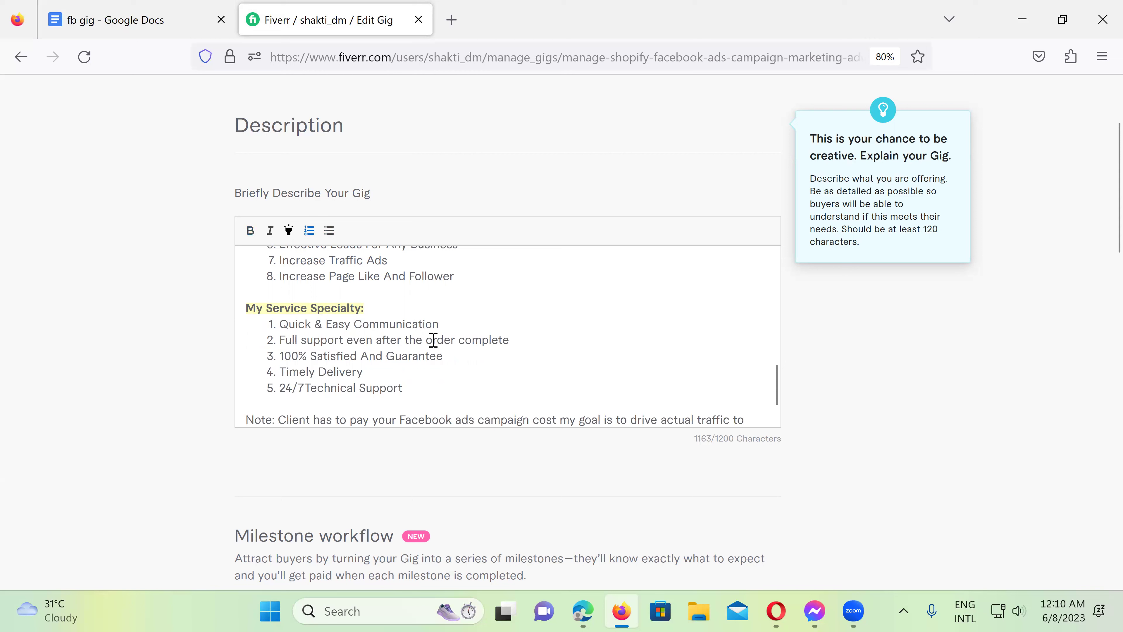
- Add the closing word "Thanks" below the client note, separated from it by a blank line
scroll(444, 339, down, 1)
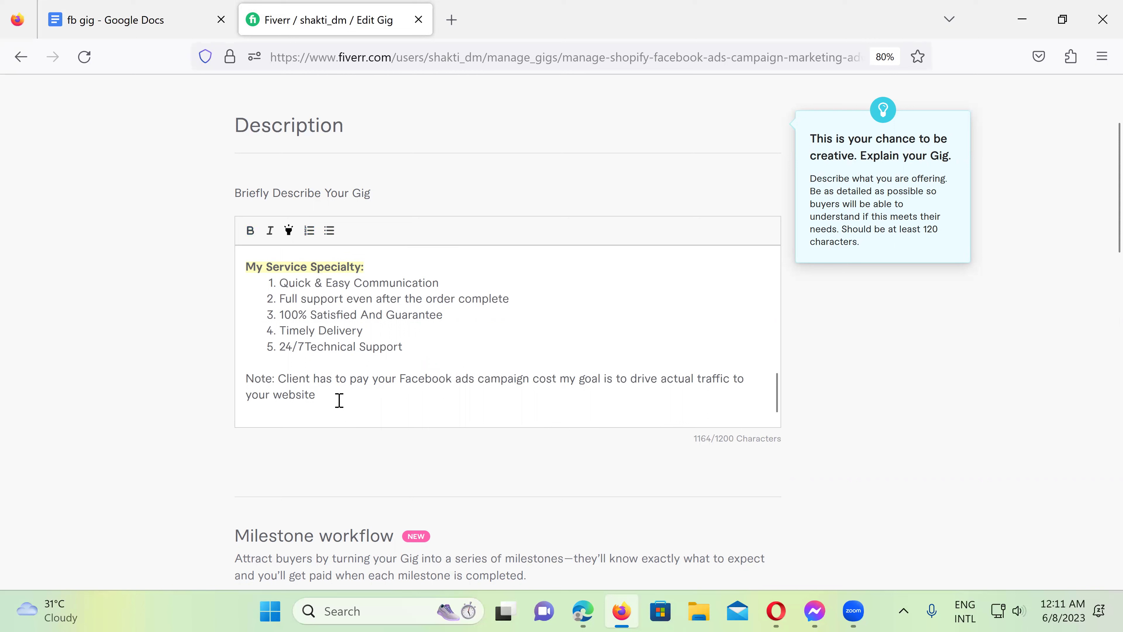
key(Return)
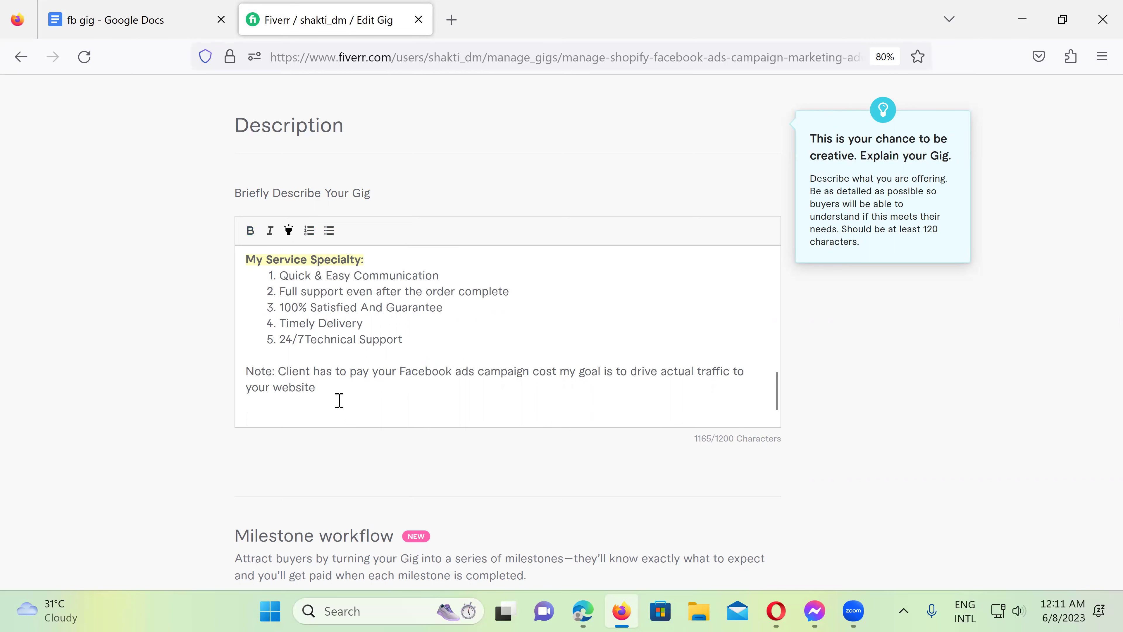
text(Thanks)
scroll(339, 400, down, 1)
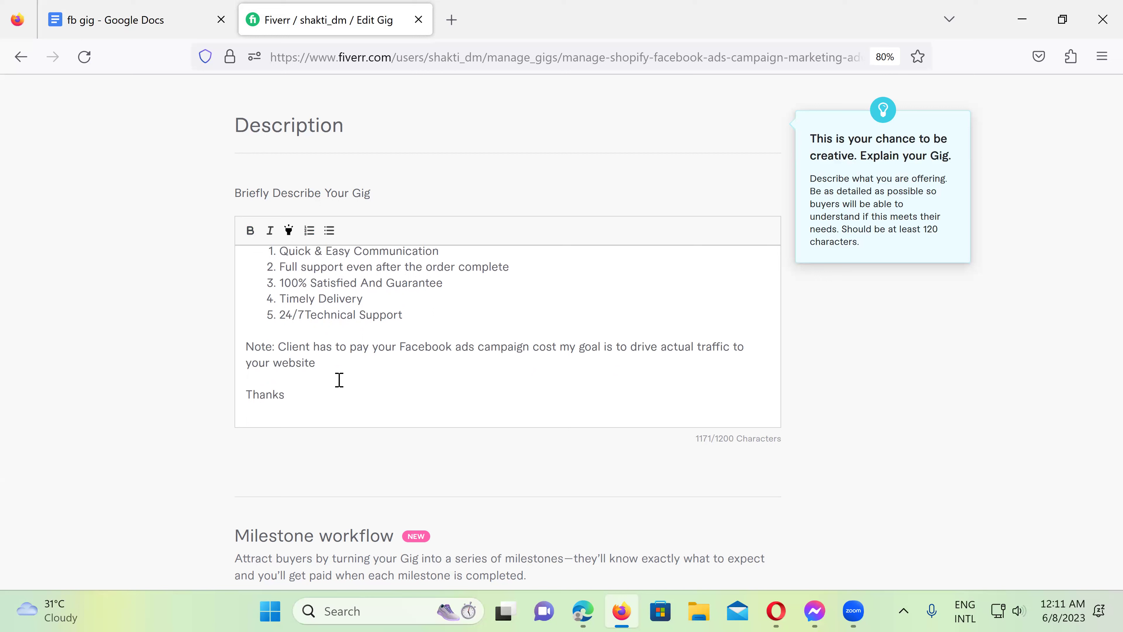
- Replace the closing word "Thanks" with "Regards"
key(BackSpace)
key(BackSpace)
key(BackSpace)
key(BackSpace)
key(BackSpace)
key(BackSpace)
key(BackSpace)
text(Regards)
click(317, 396)
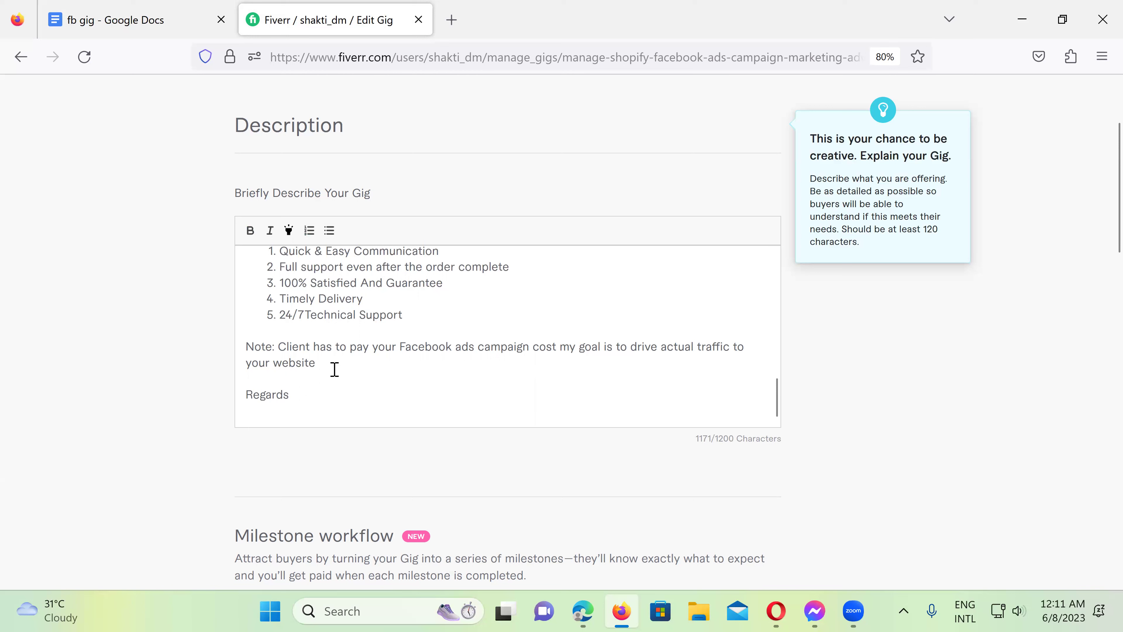
- Shorten the last item of the Available Service list to "Increase Page Like"
scroll(350, 363, up, 3)
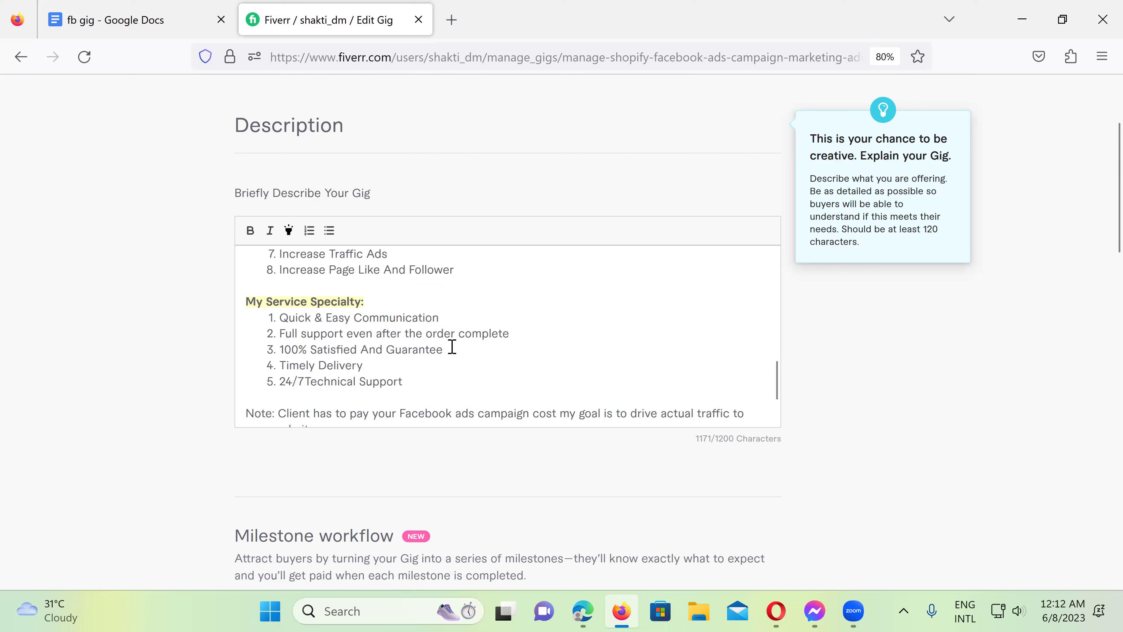
scroll(452, 346, up, 2)
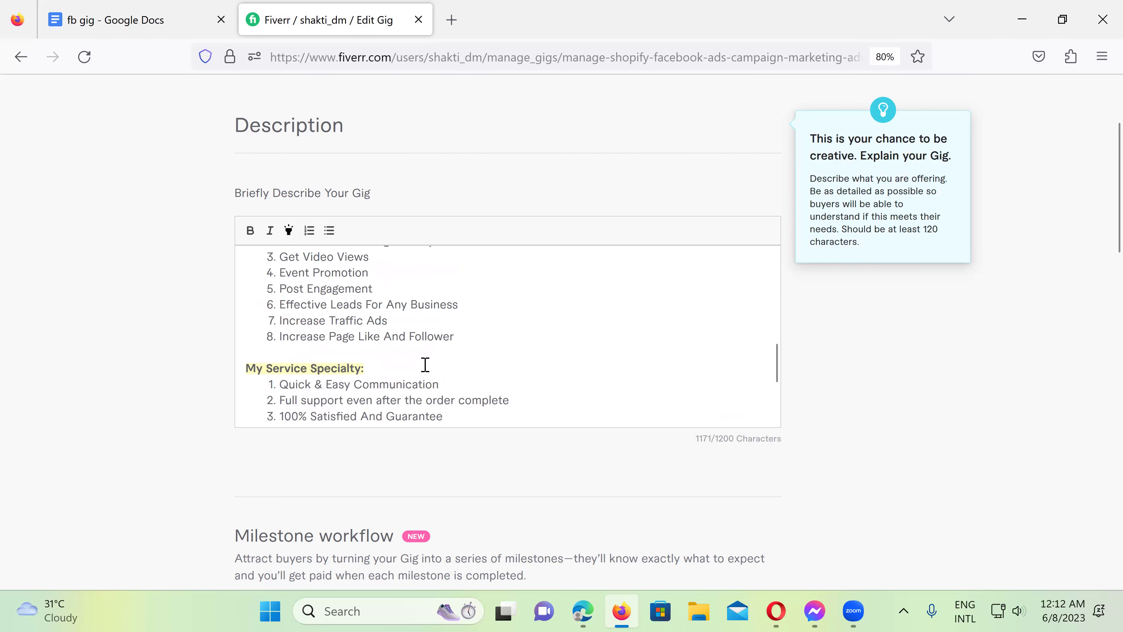
double_click(393, 337)
drag(427, 340, 456, 340)
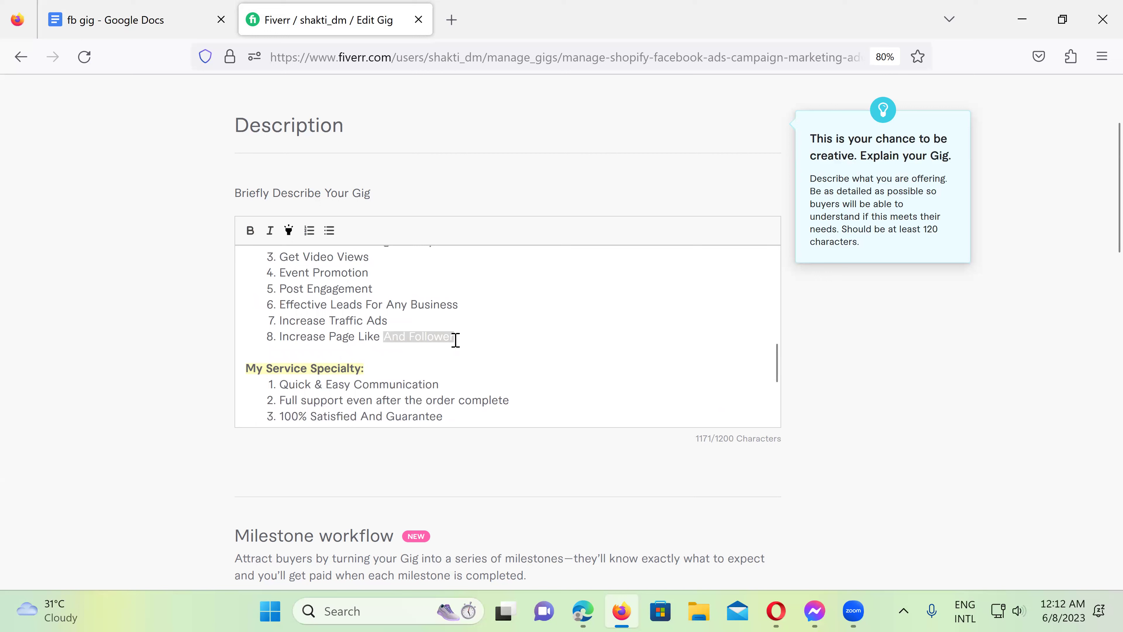
key(BackSpace)
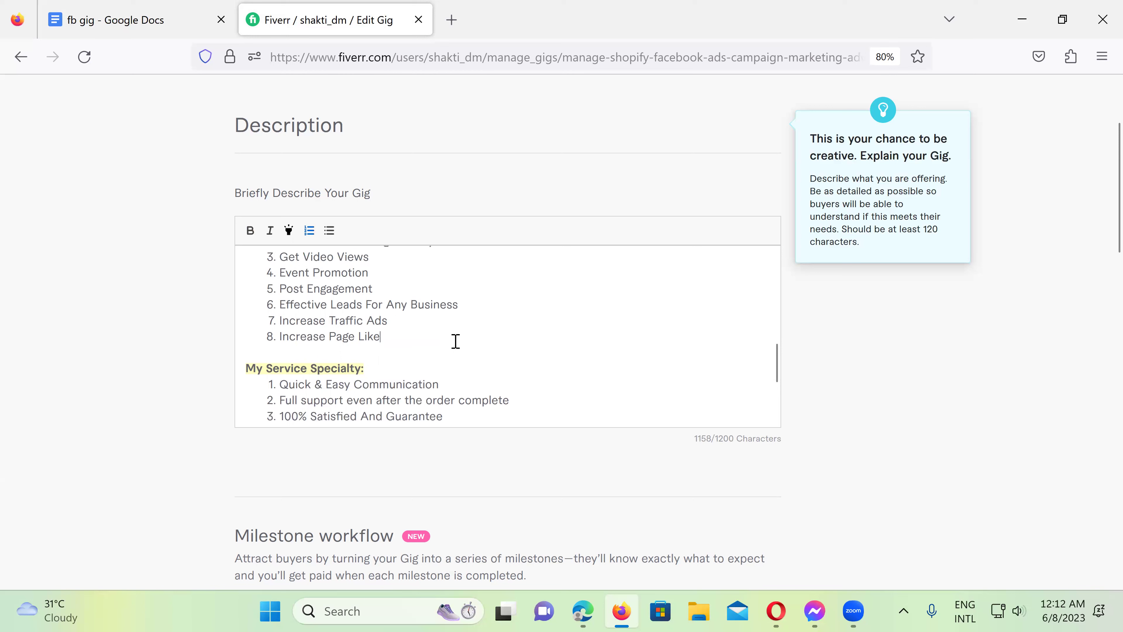
- Sign the description with the seller's name on a new line below "Regards"
scroll(439, 340, down, 2)
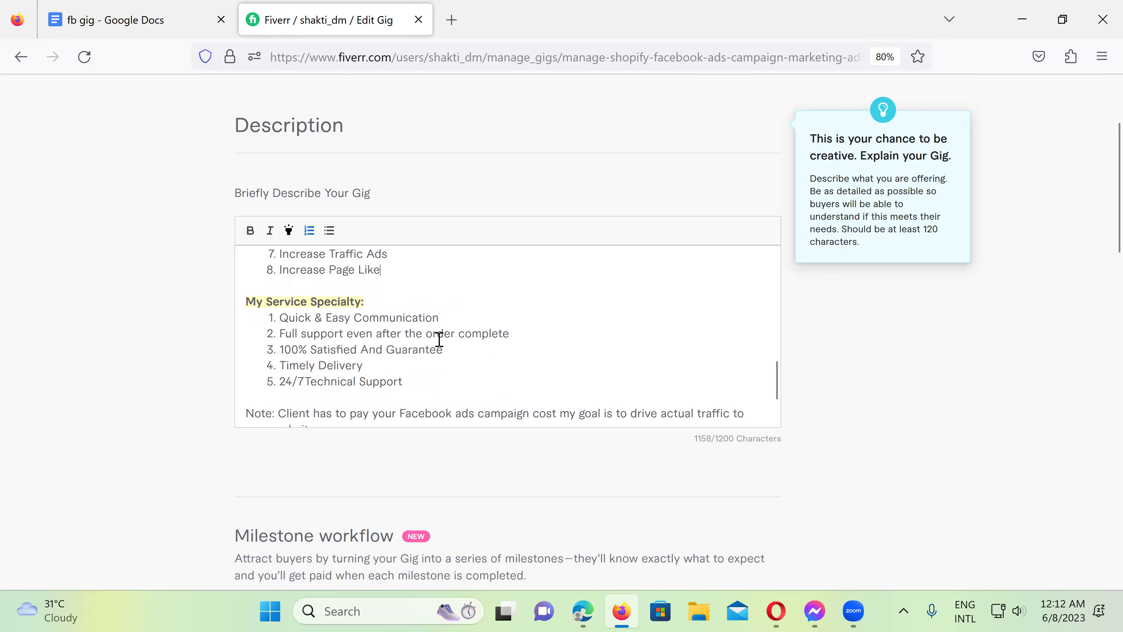
scroll(439, 340, down, 2)
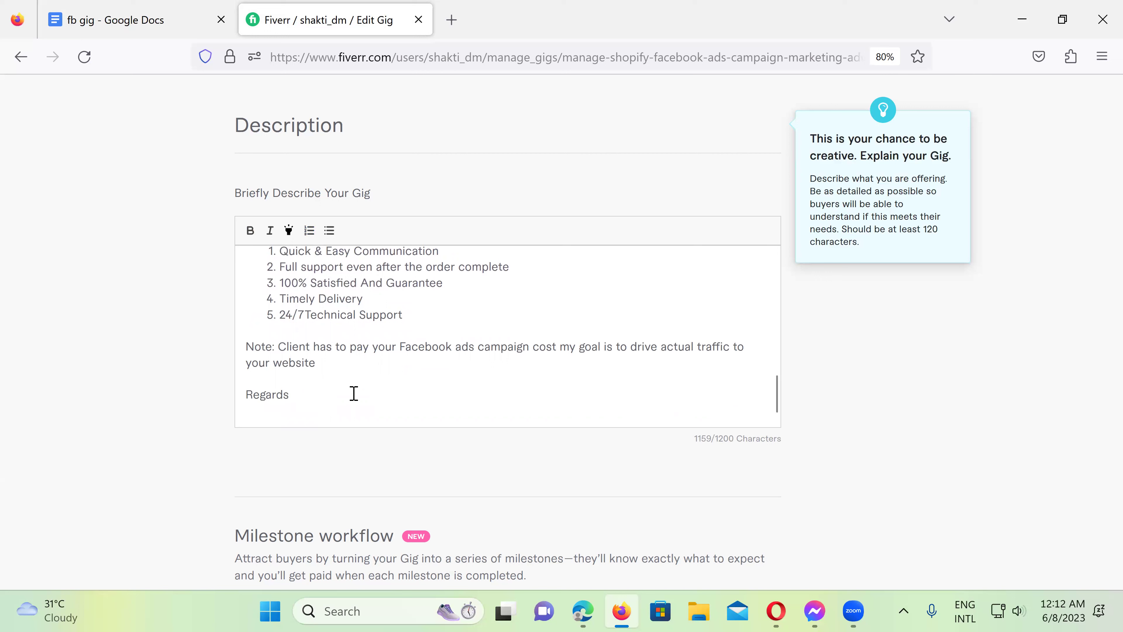
text(Shakti)
scroll(444, 382, down, 1)
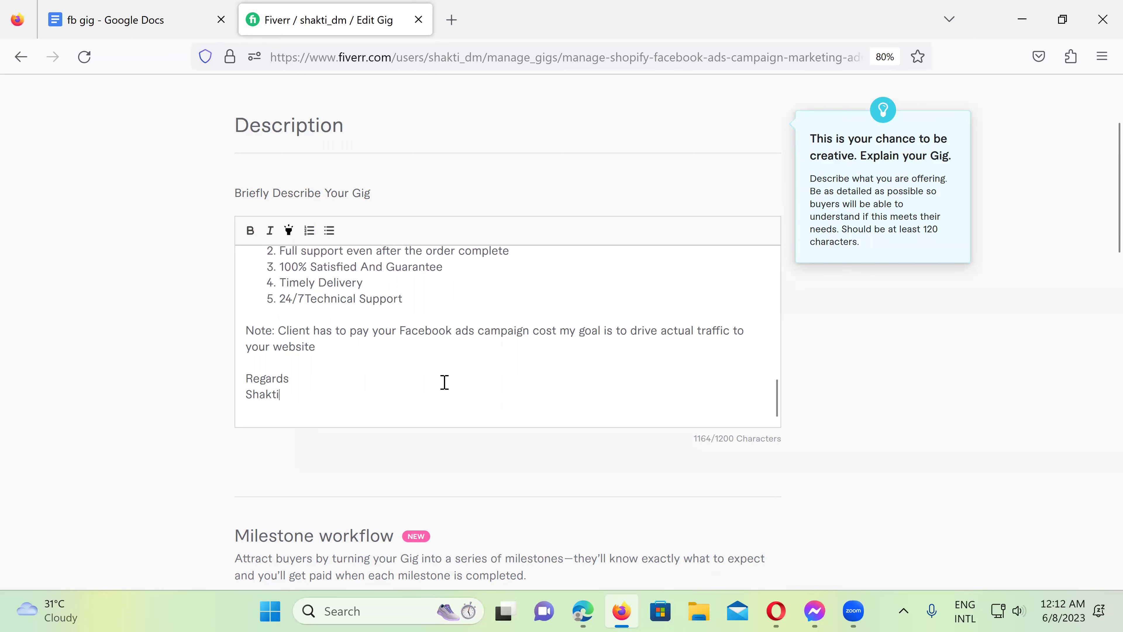
- Check the gig page's Frequently Asked Questions section, switch to the "fb gig" Google Docs draft and read through its FAQ questions and answers
scroll(447, 403, down, 3)
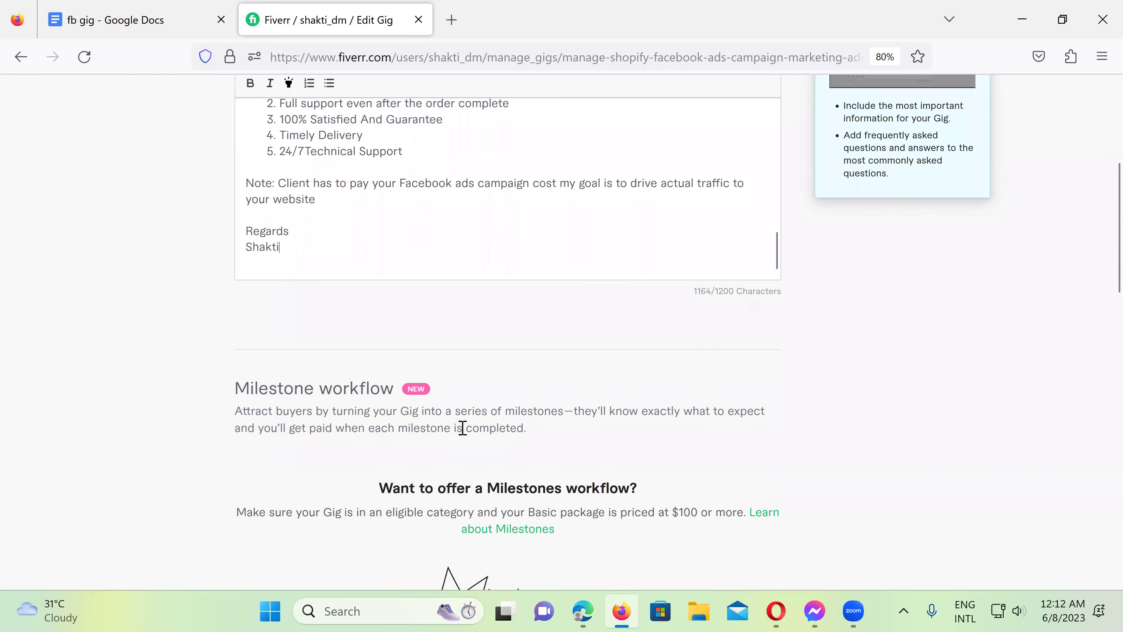
scroll(462, 427, down, 5)
scroll(464, 435, down, 3)
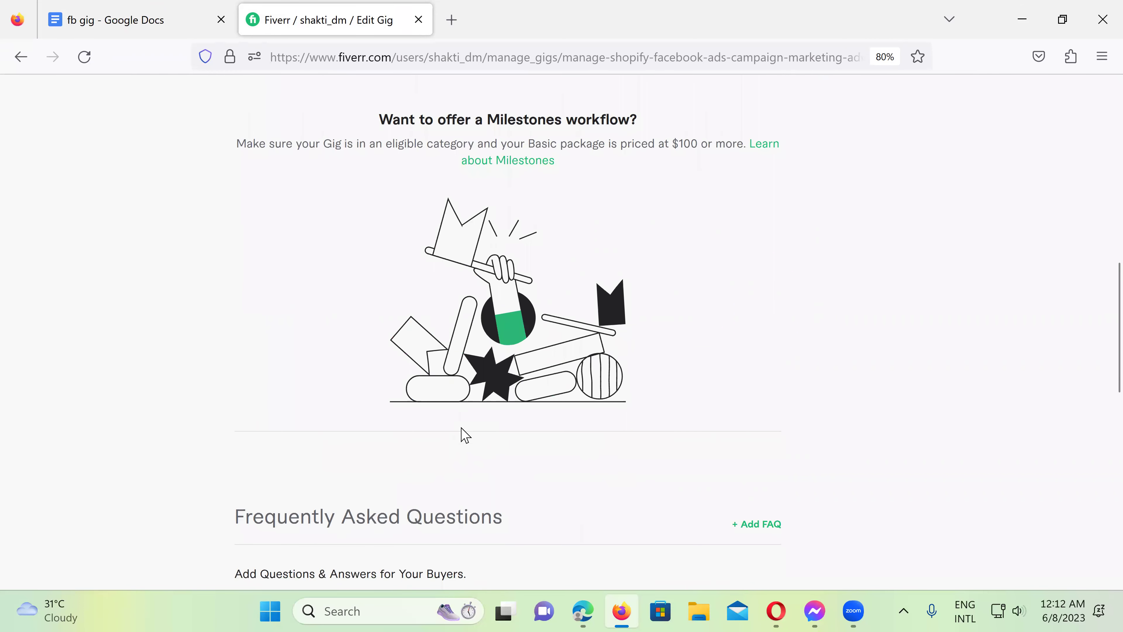
scroll(462, 427, down, 3)
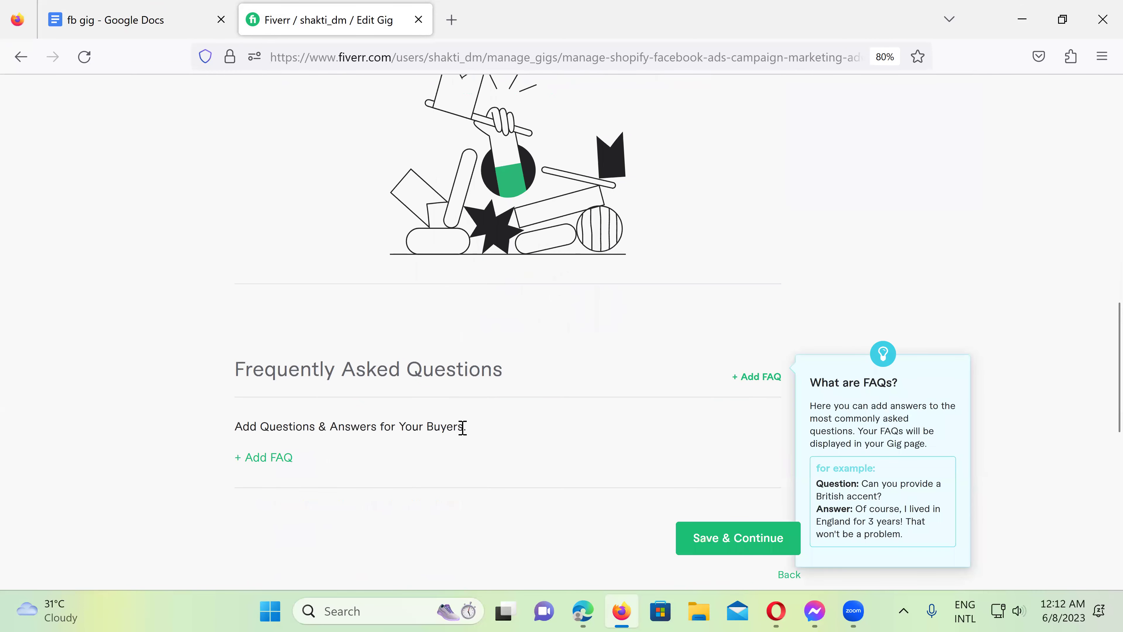
click(132, 34)
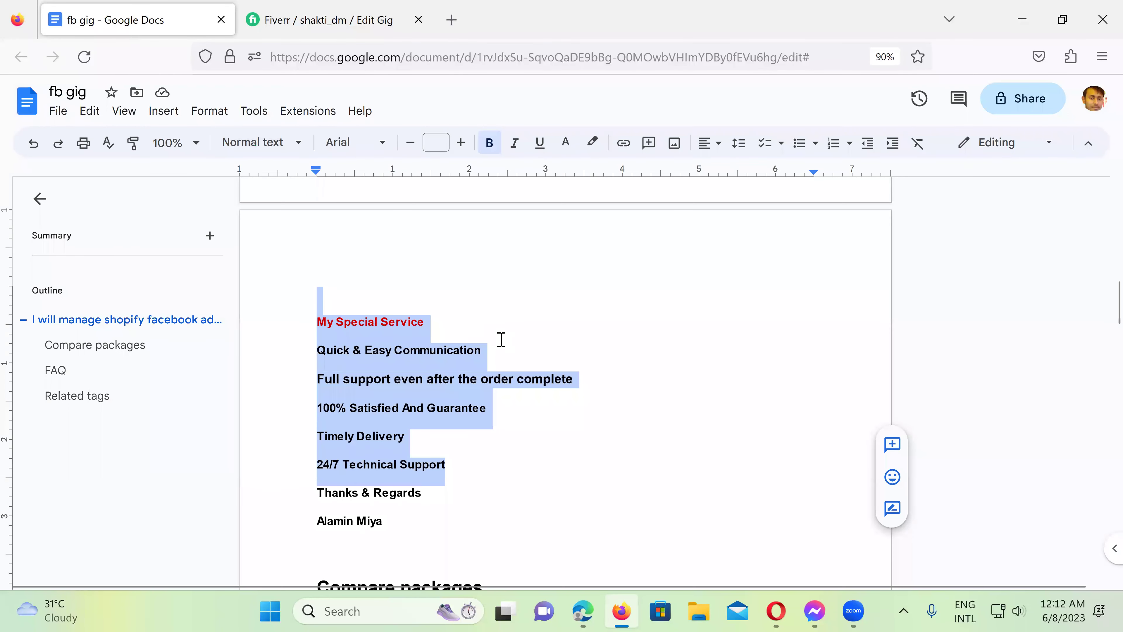
click(499, 385)
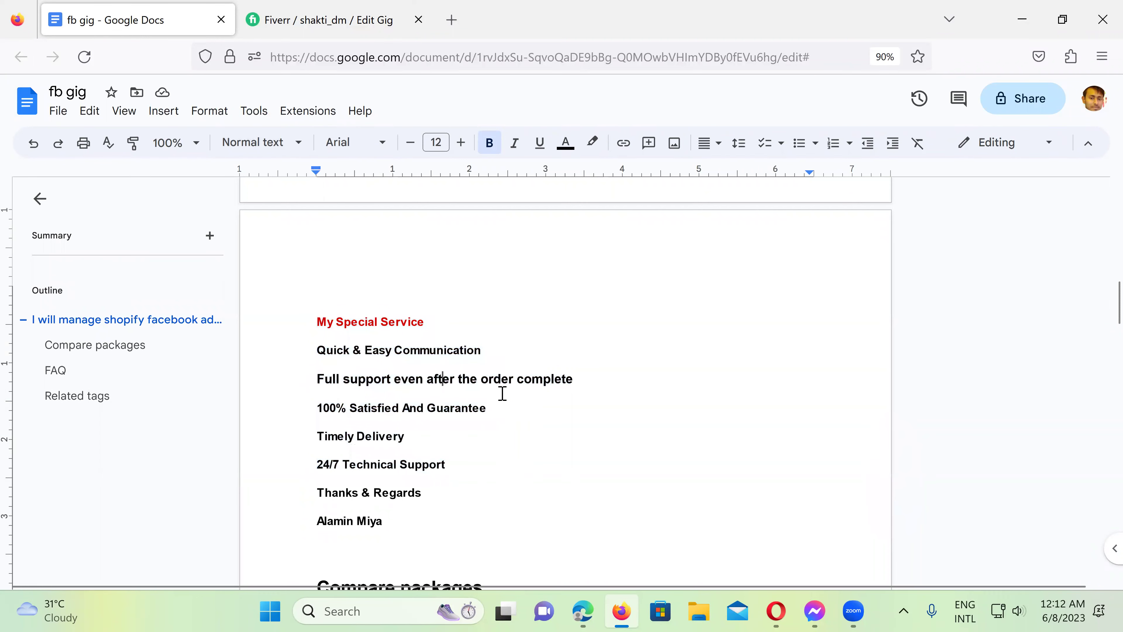
scroll(477, 419, down, 6)
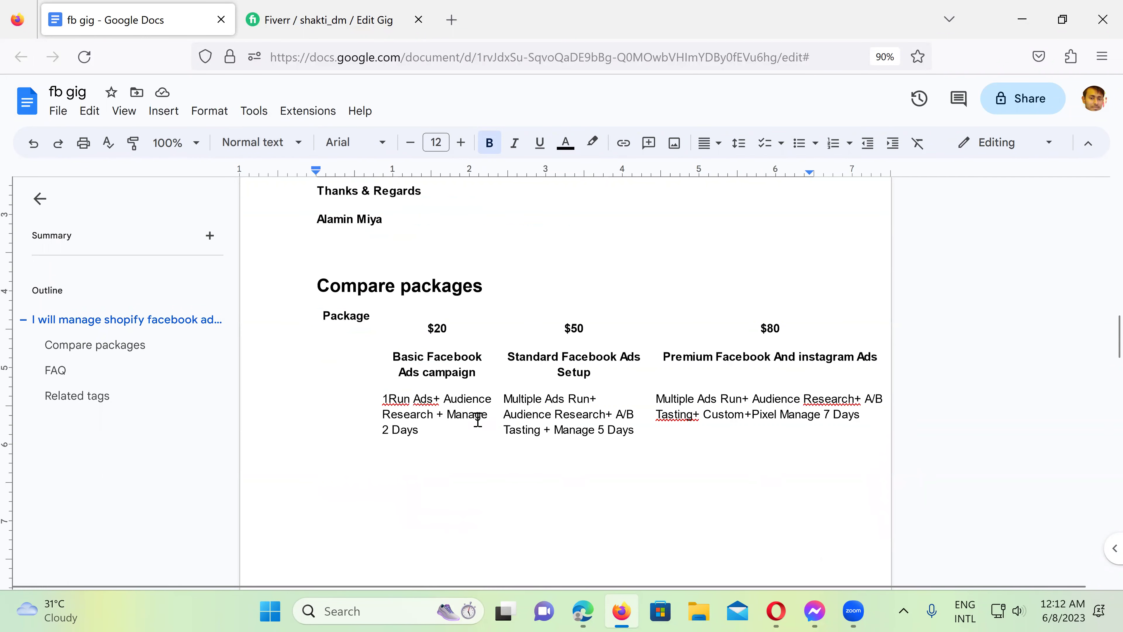
scroll(464, 447, down, 5)
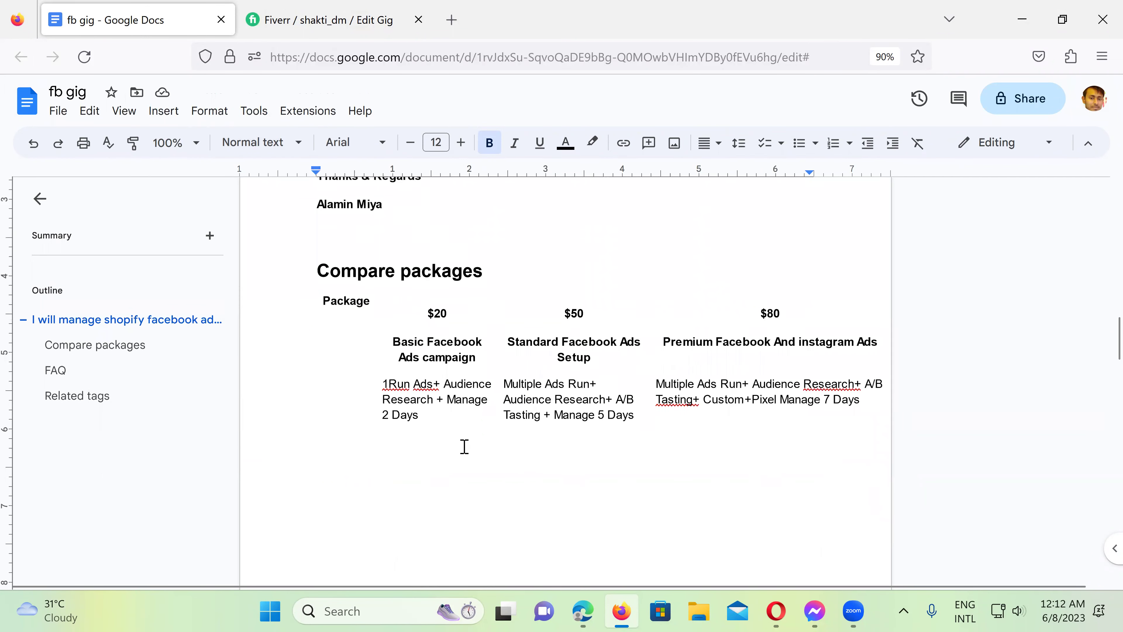
scroll(458, 442, down, 10)
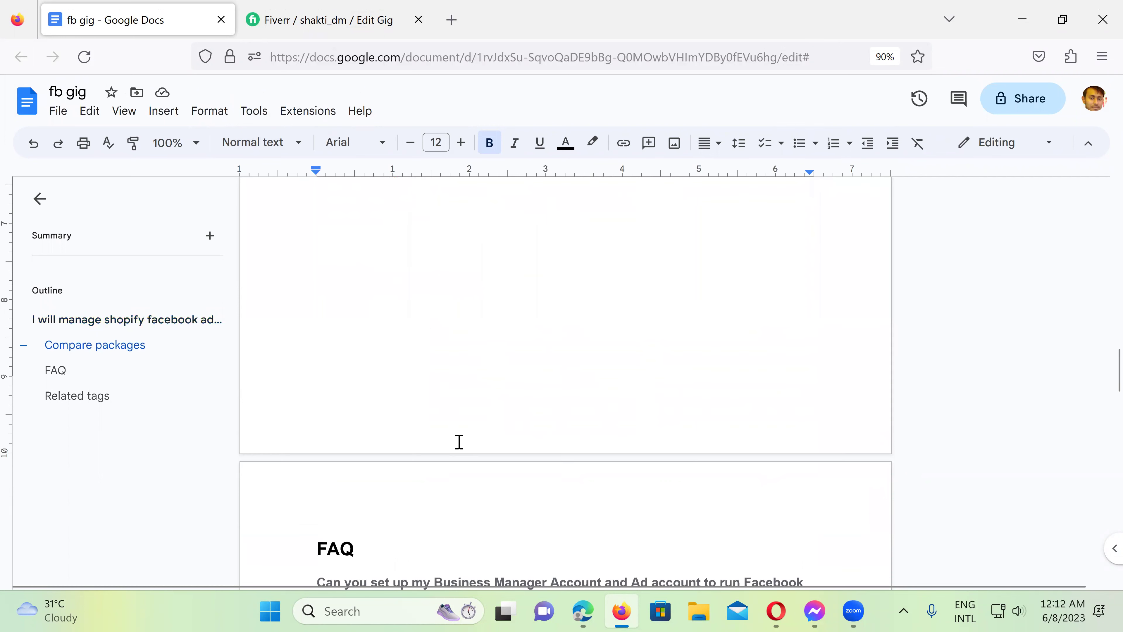
scroll(459, 442, down, 5)
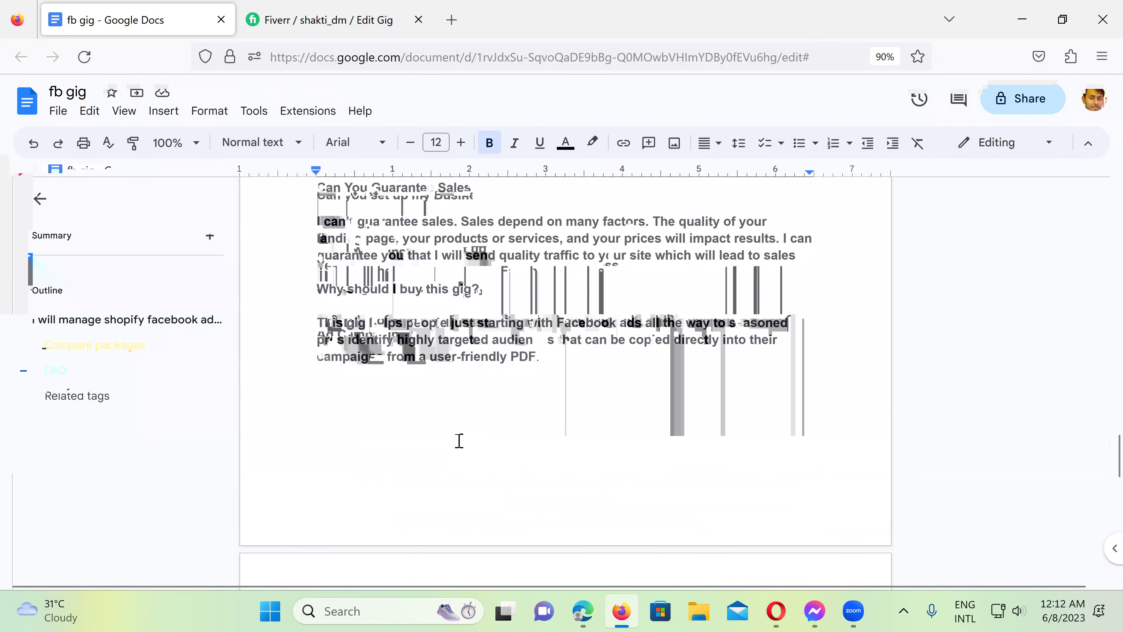
scroll(459, 441, up, 2)
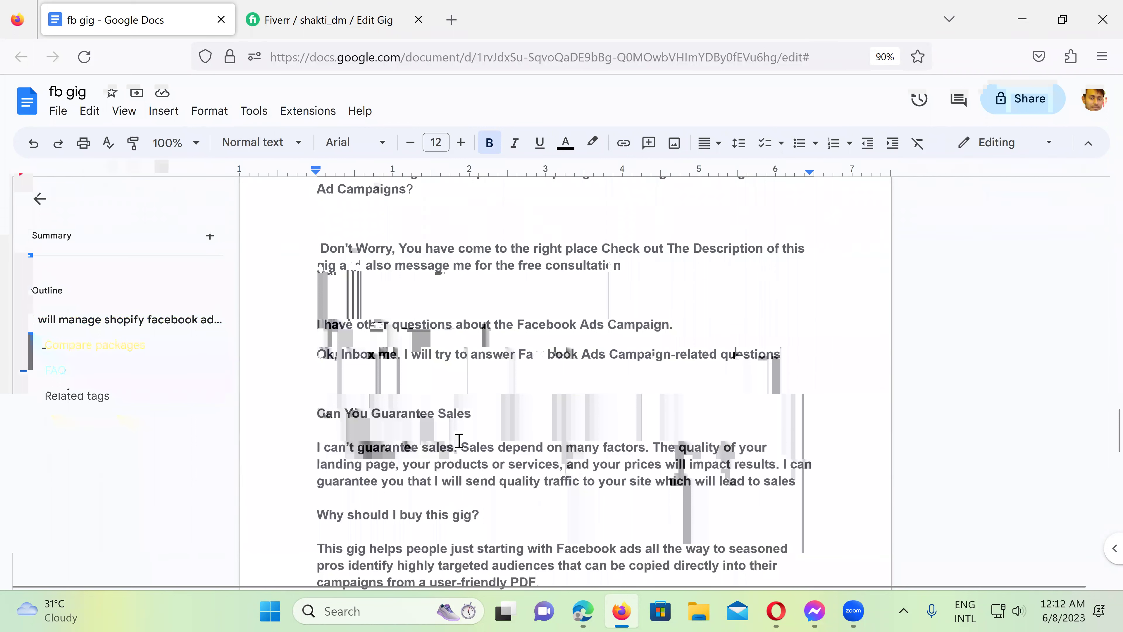
scroll(458, 441, up, 4)
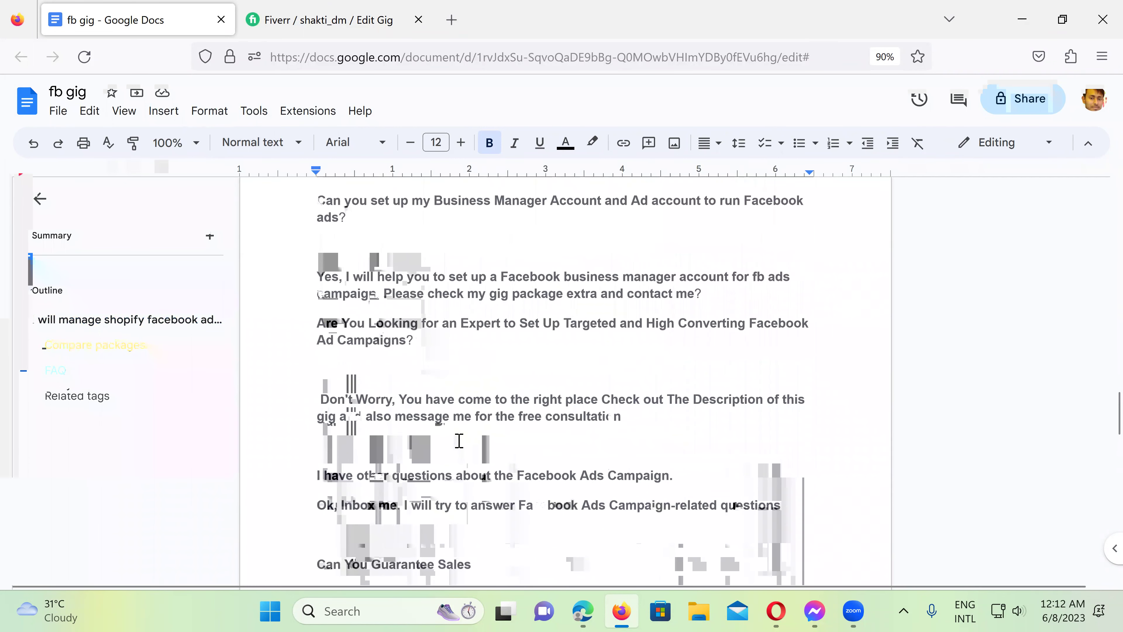
- Copy the question "Can you set up my Business Manager Account and Ad account to run Facebook ads?" from the draft into a new Fiverr gig FAQ
scroll(458, 441, up, 2)
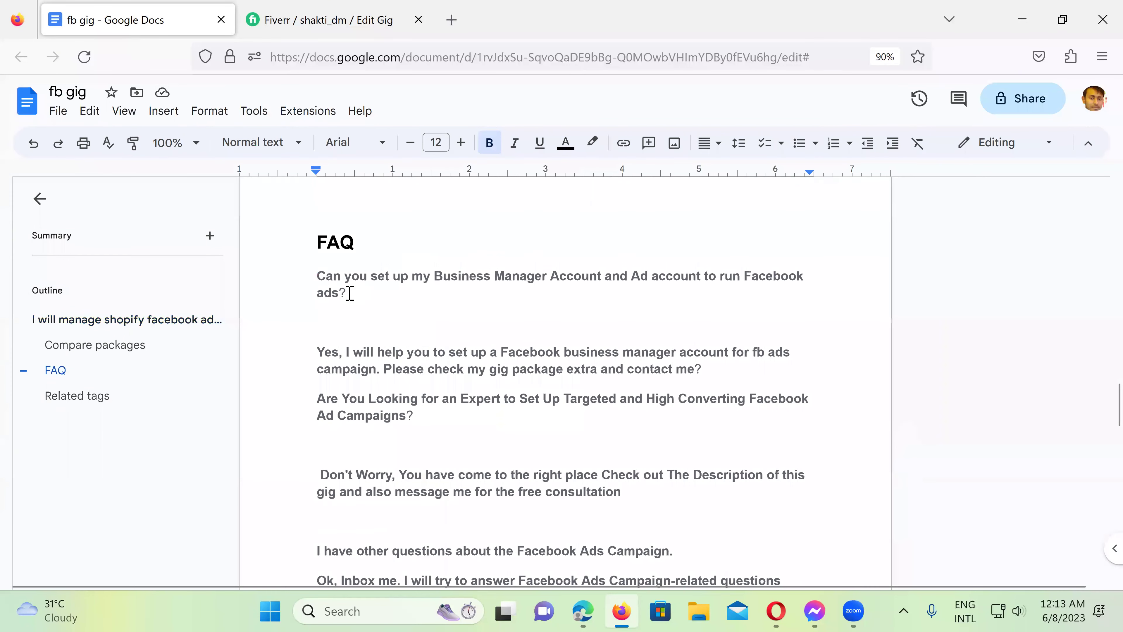
drag(350, 293, 326, 276)
drag(327, 276, 318, 276)
key(ctrl+c)
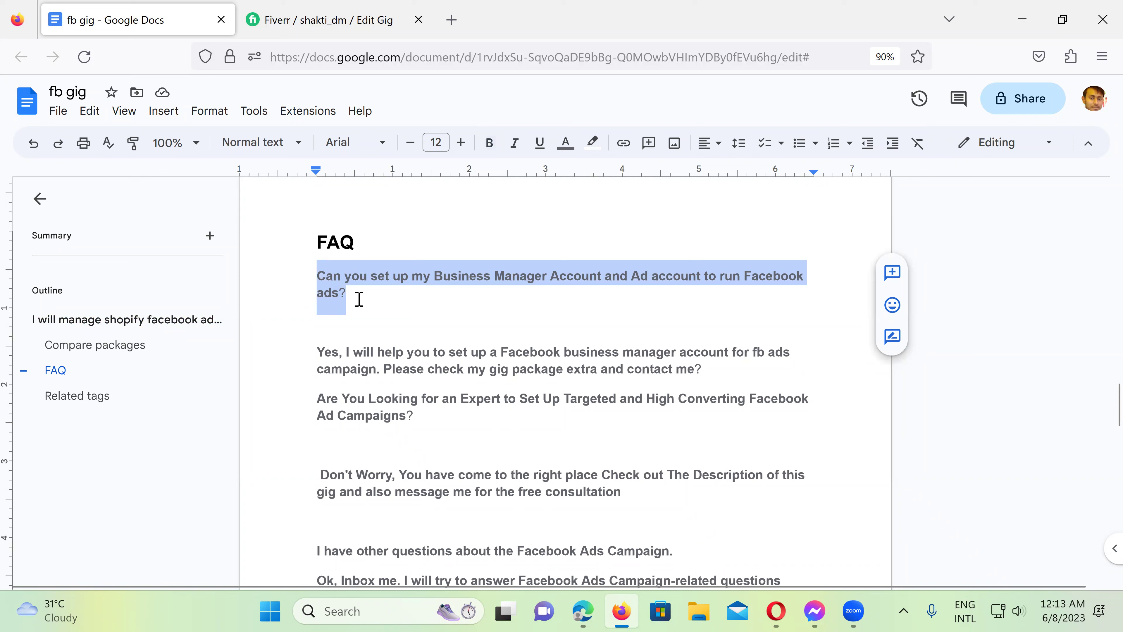
click(312, 26)
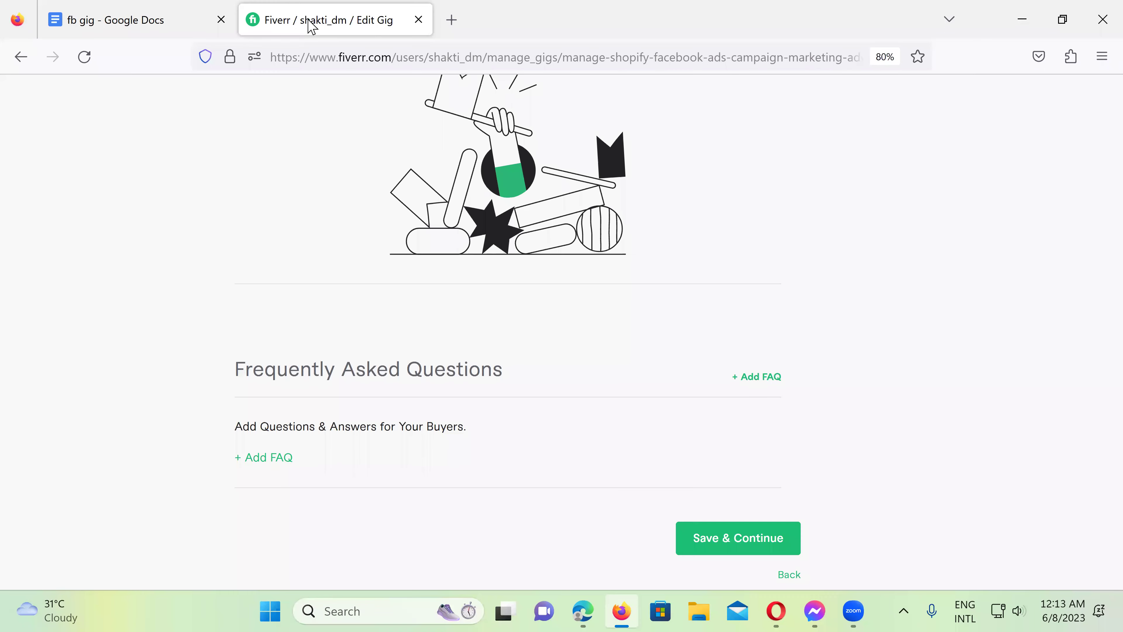
click(279, 460)
click(315, 469)
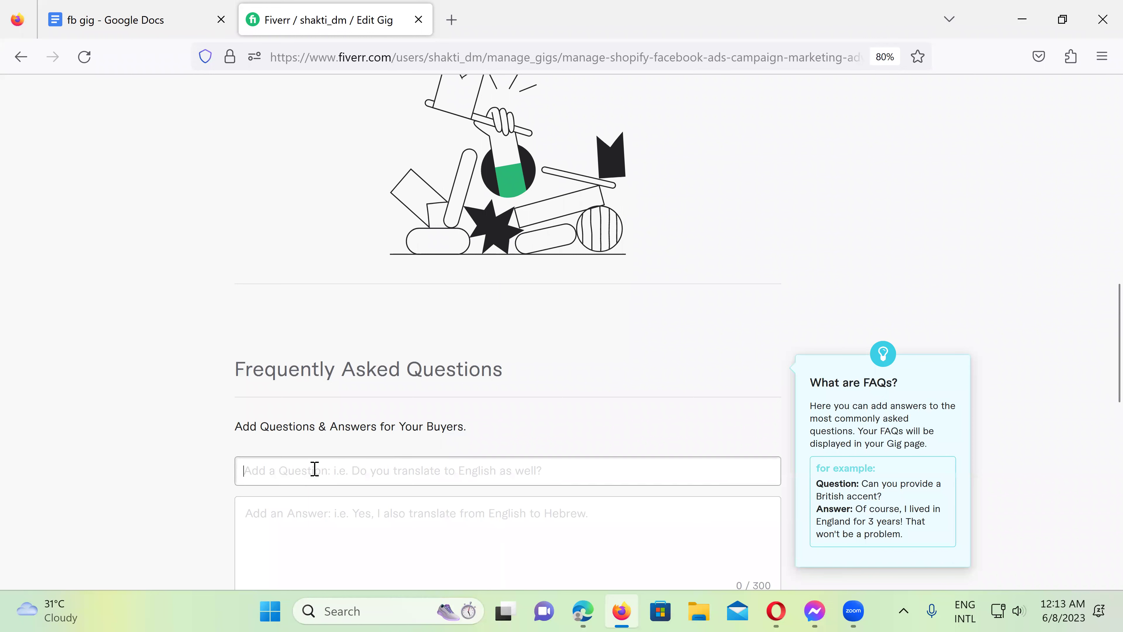
key(ctrl+v)
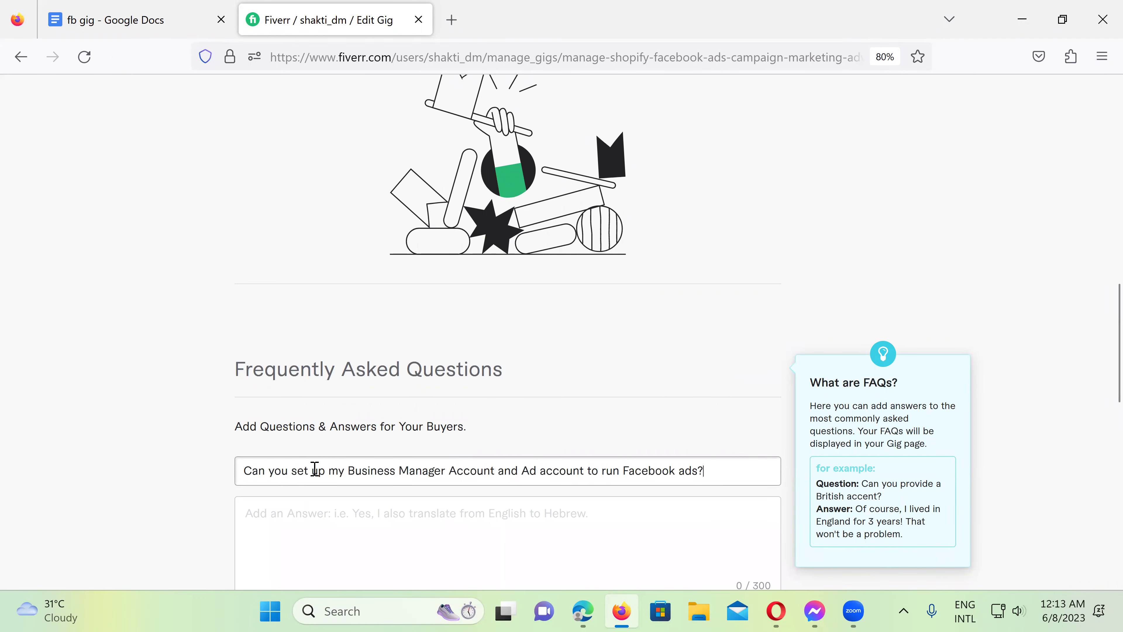
- Copy the draft's answer beginning "Yes, I will help you to set up a Facebook business manager account" into the Fiverr FAQ and add the entry
scroll(305, 468, down, 2)
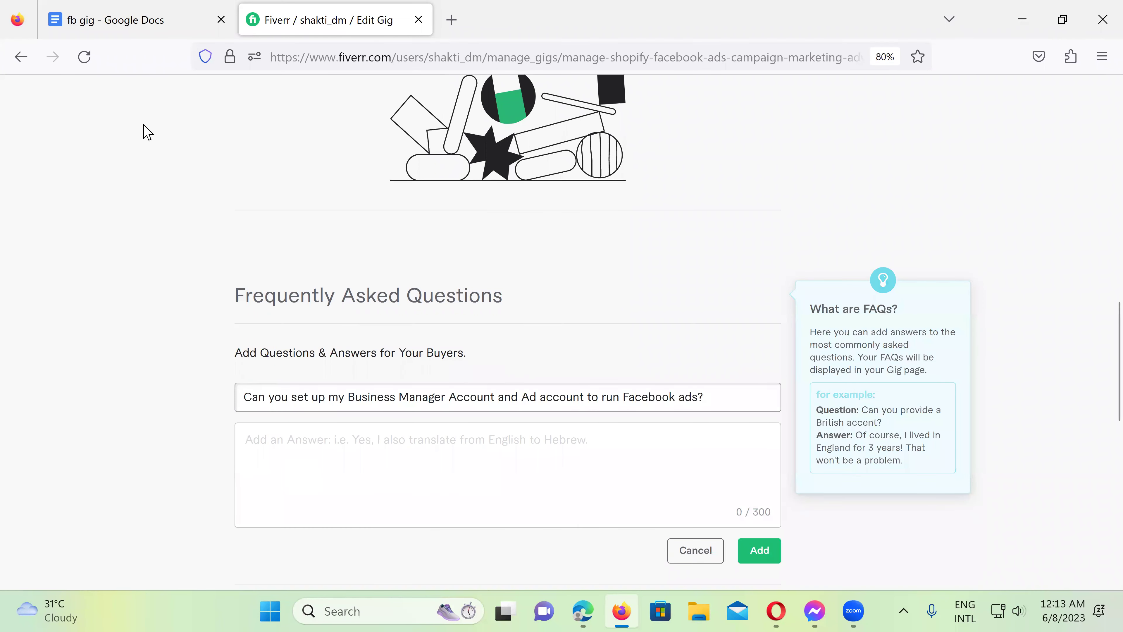
click(128, 19)
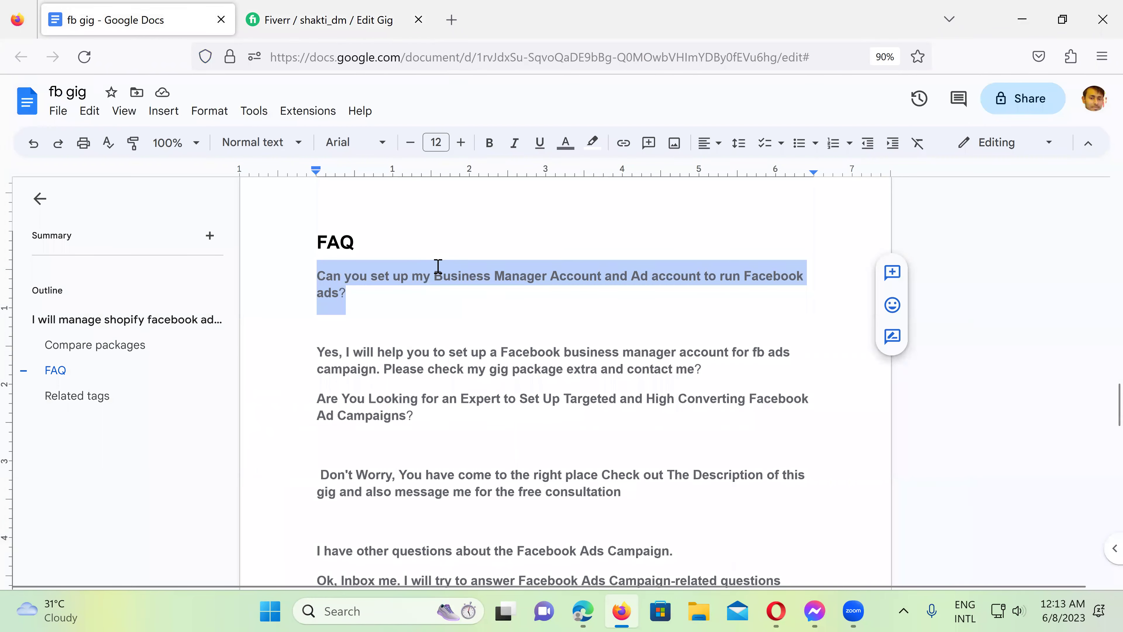
click(422, 357)
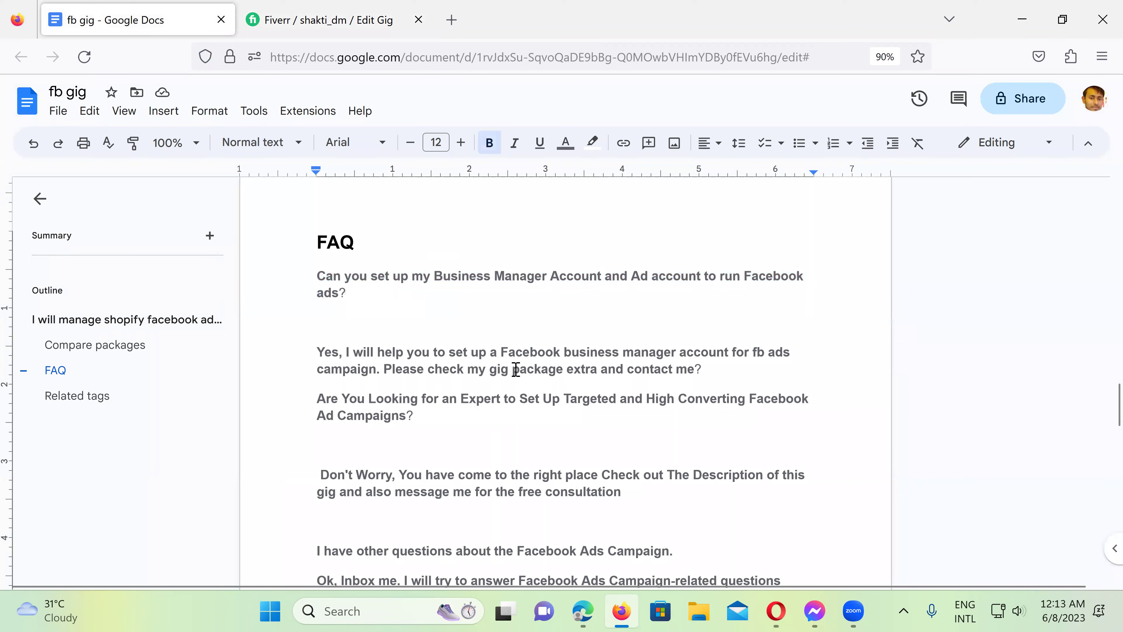
drag(706, 369, 312, 347)
key(ctrl+c)
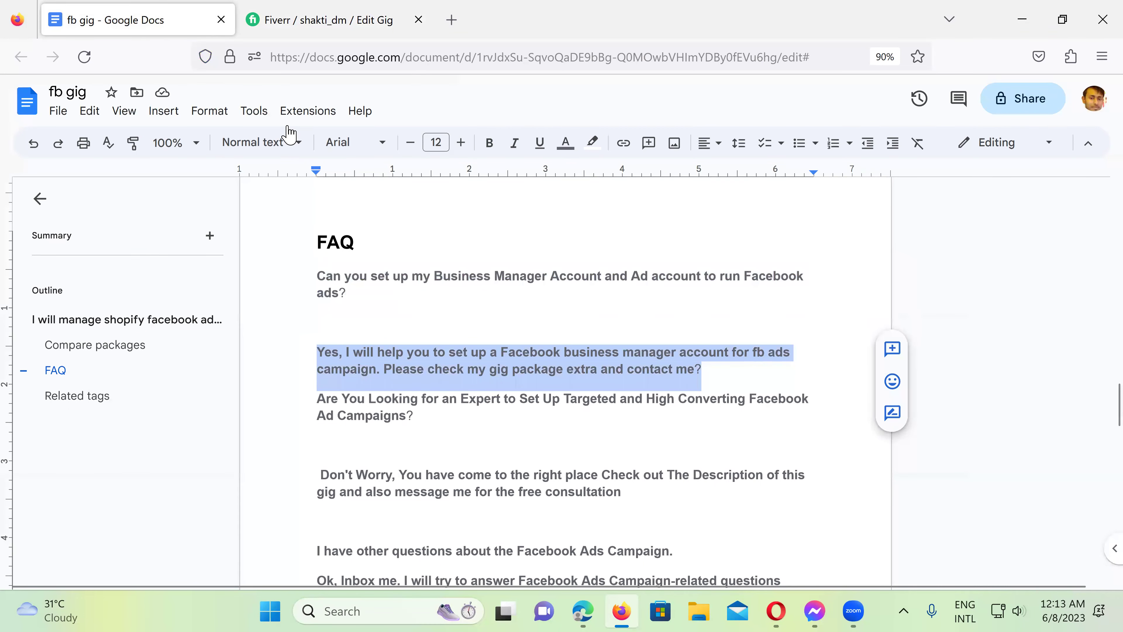
click(302, 26)
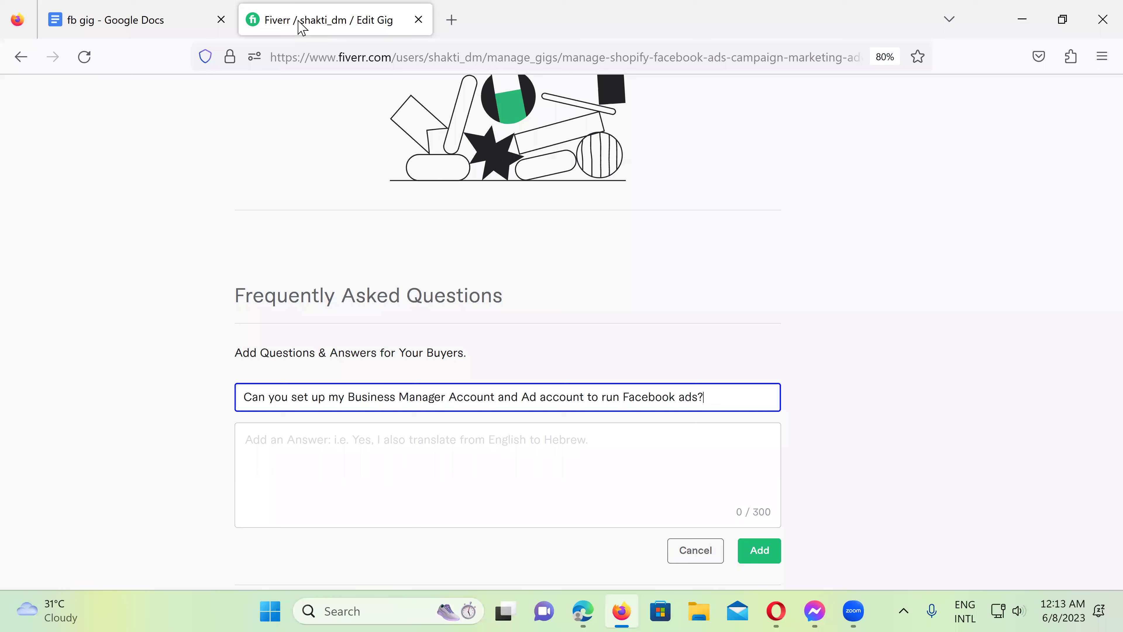
click(349, 463)
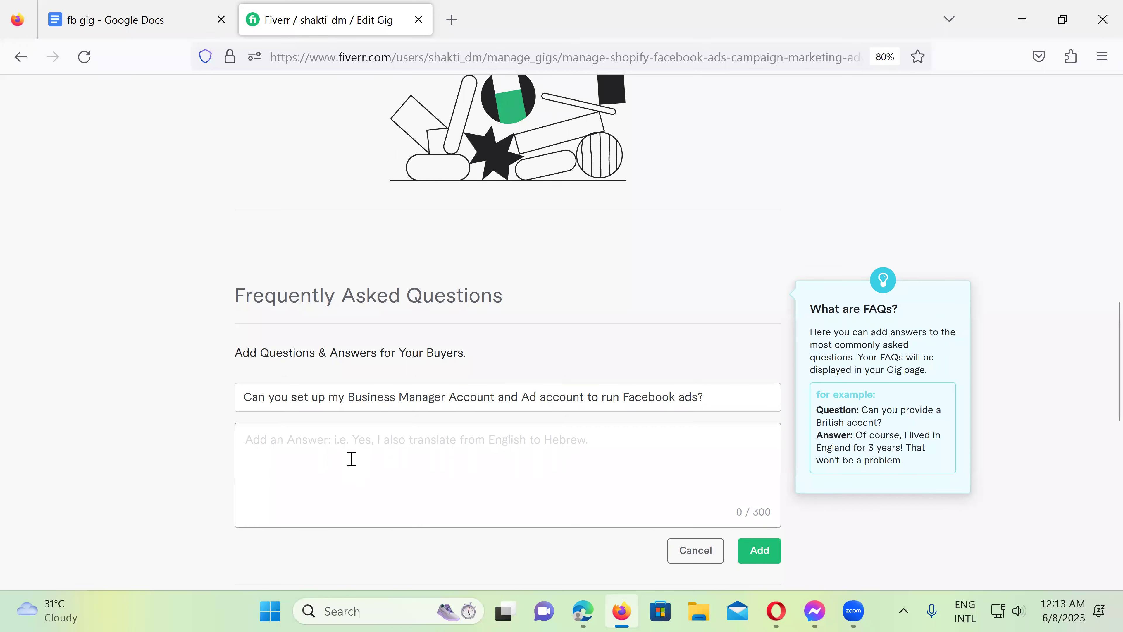
key(ctrl+v)
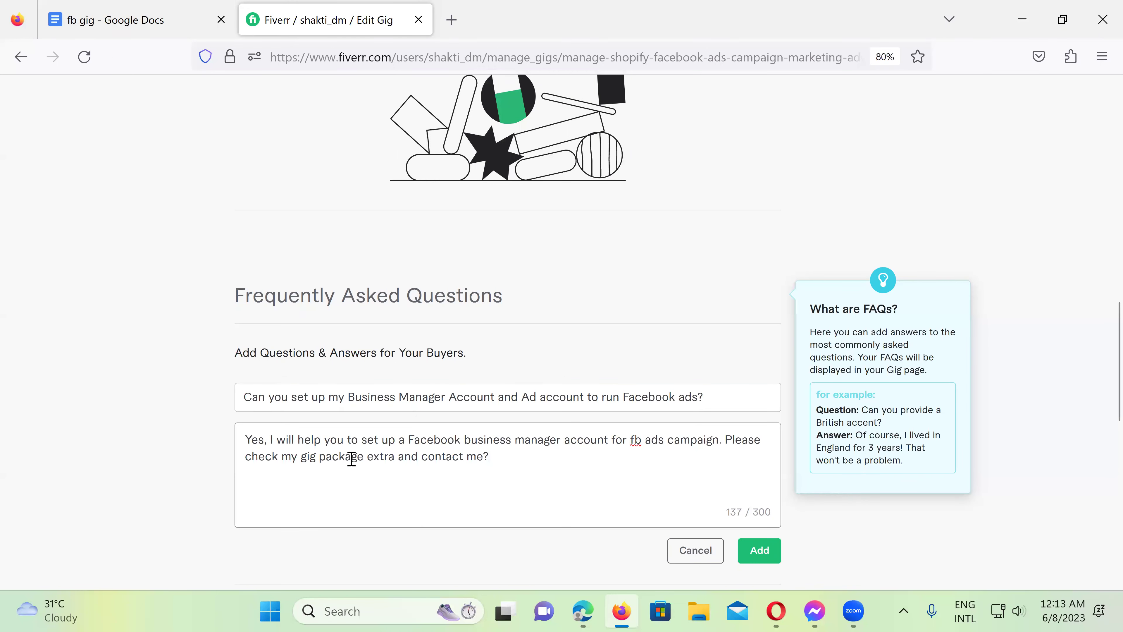
click(752, 550)
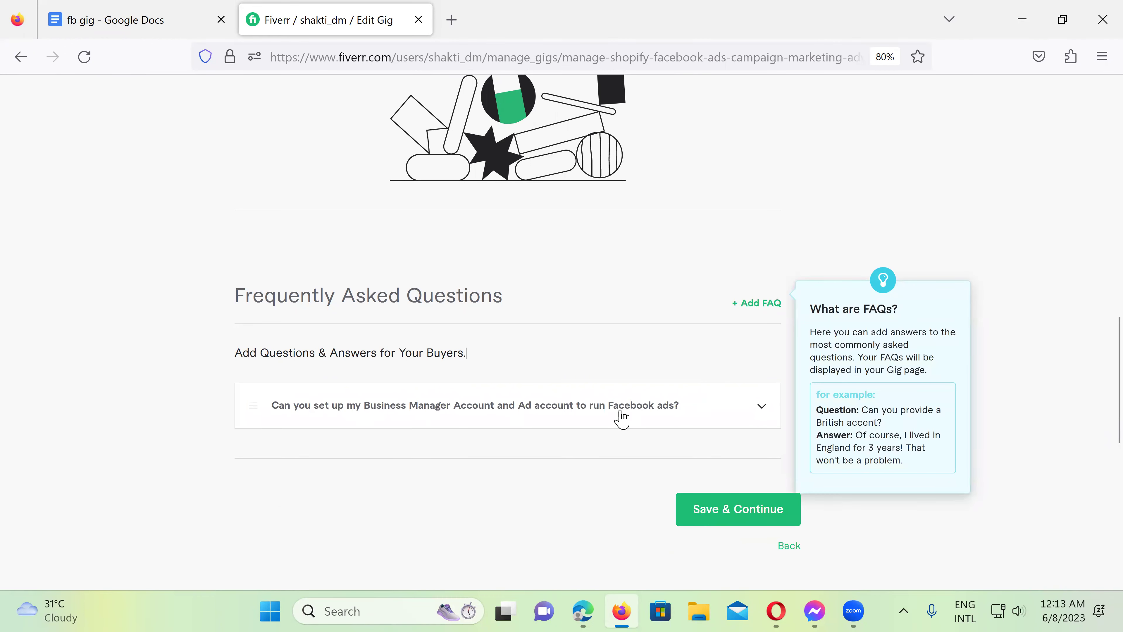
- Start another Fiverr FAQ with the draft's question "Are You Looking for an Expert to Set Up Targeted and High Converting Facebook Ad Campaigns?"
click(770, 303)
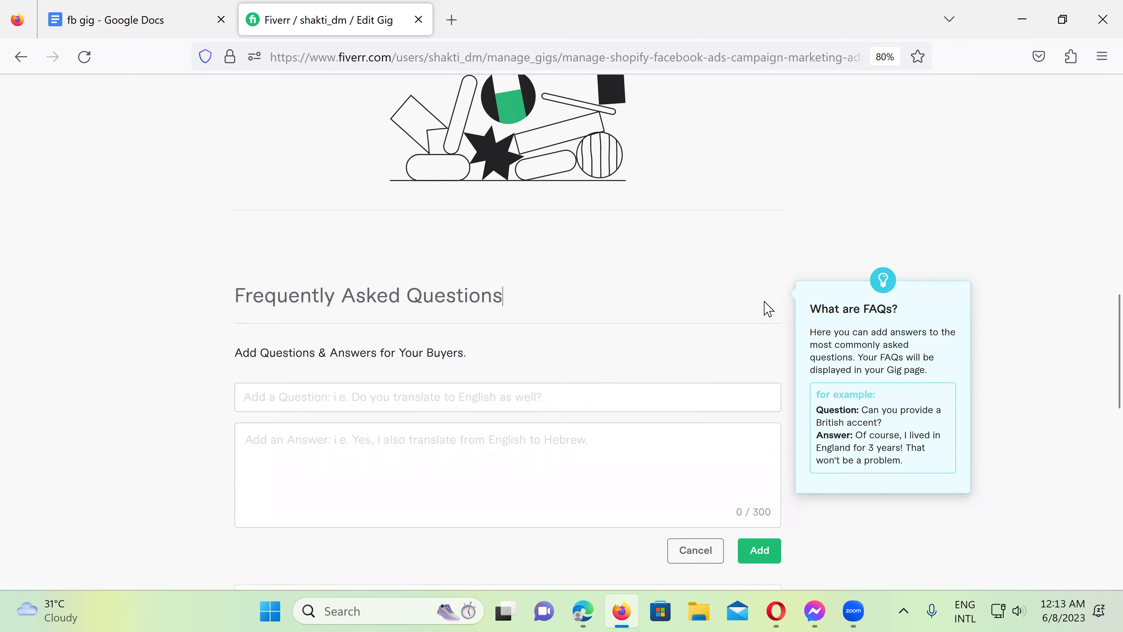
click(140, 26)
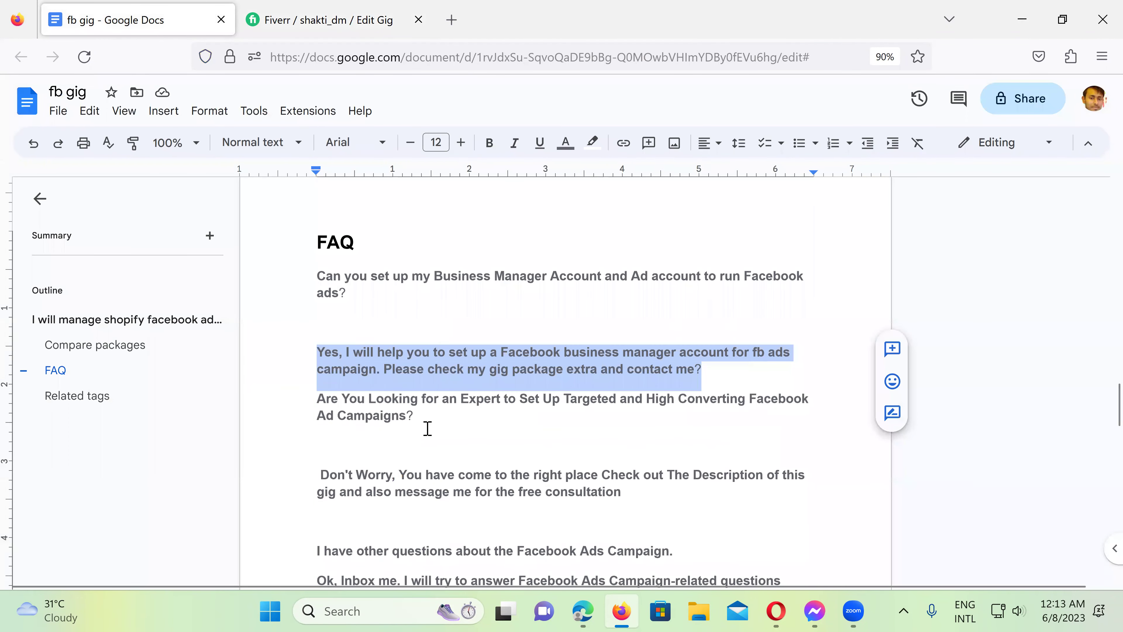
click(426, 416)
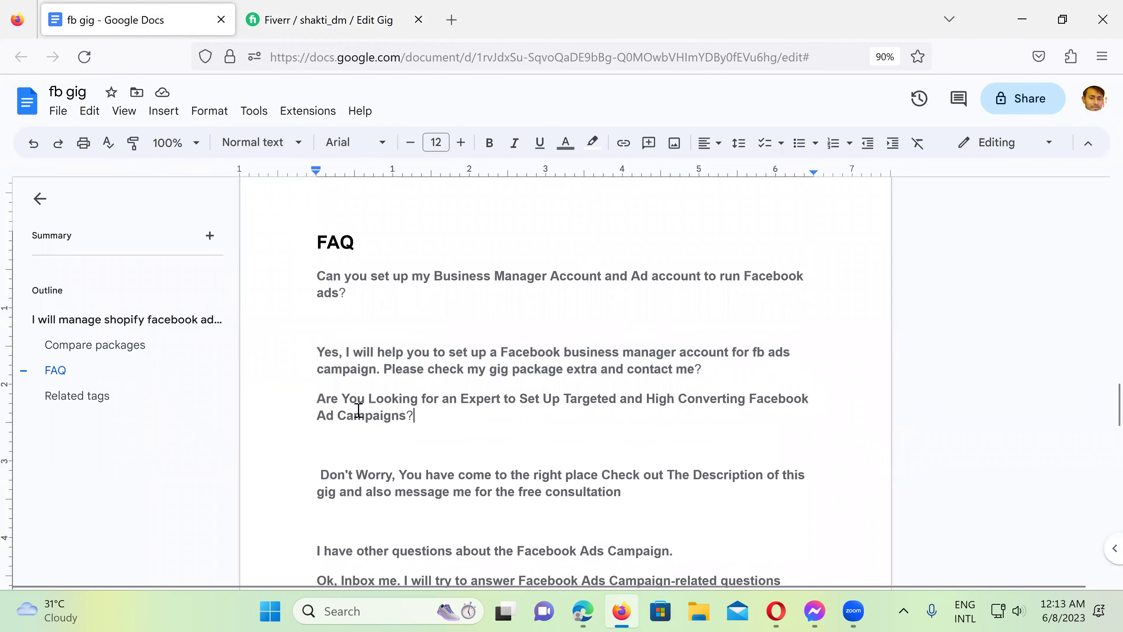
shift+click(319, 400)
key(ctrl+c)
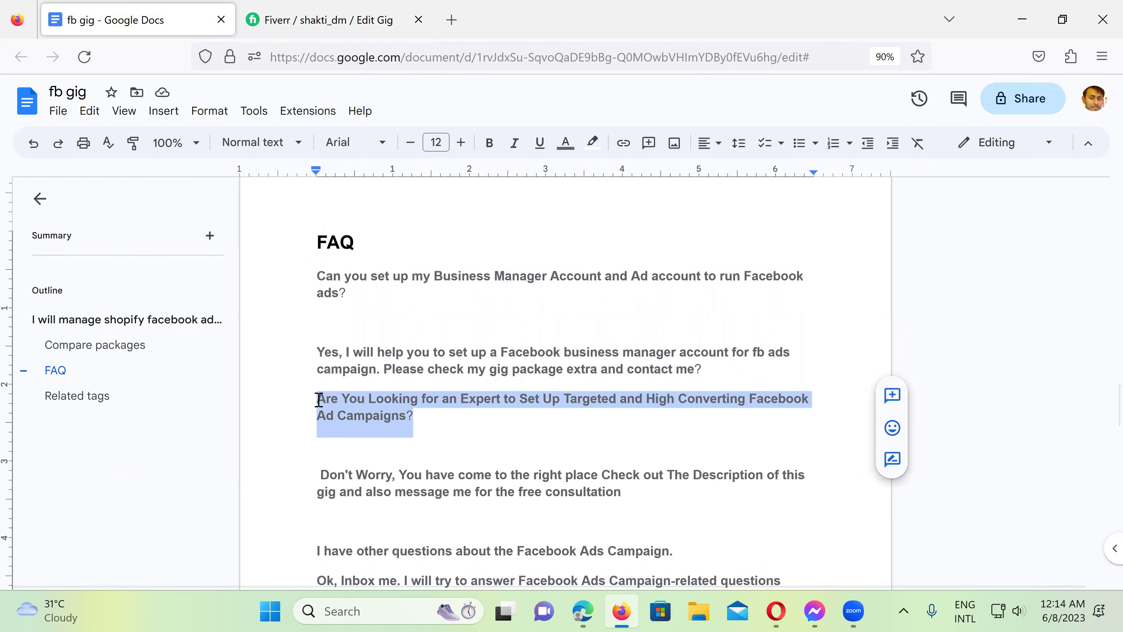
click(319, 22)
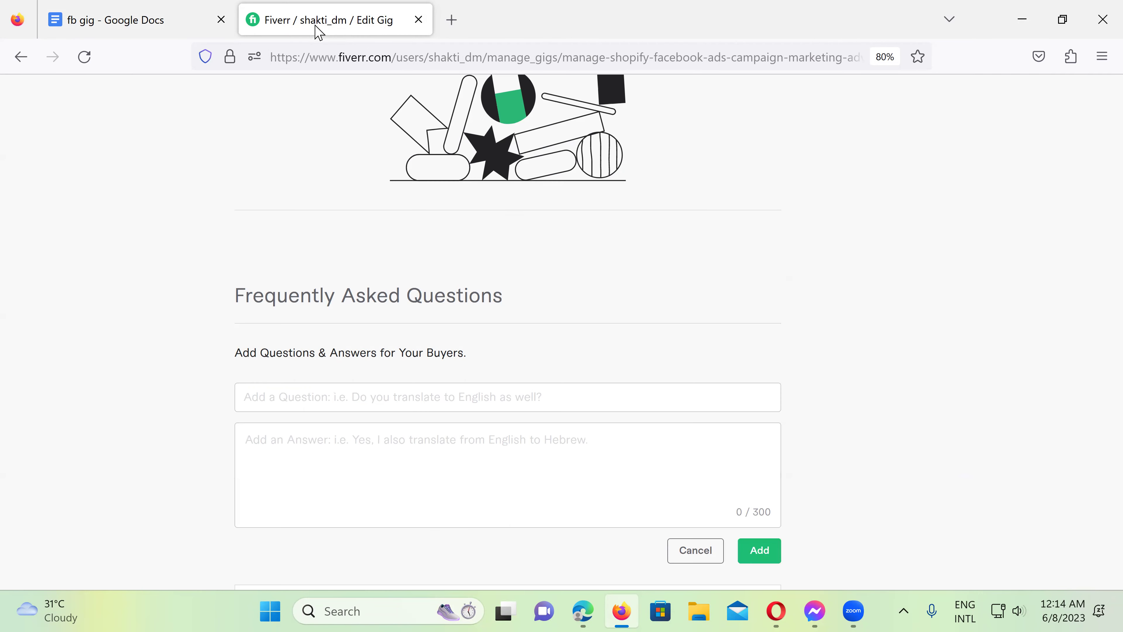
click(353, 398)
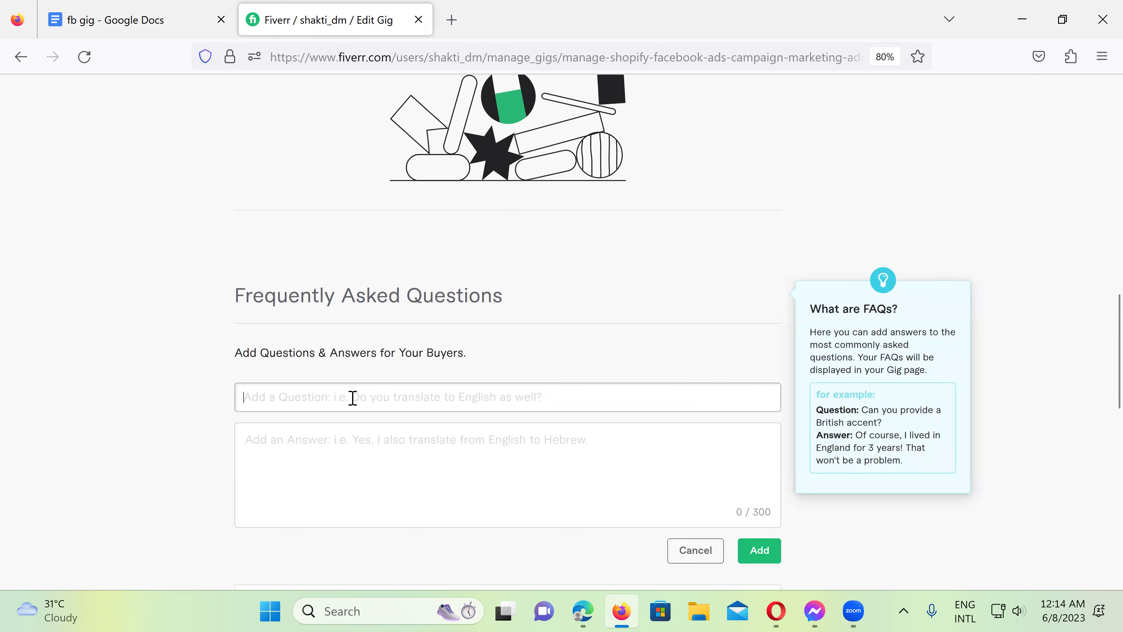
key(ctrl+v)
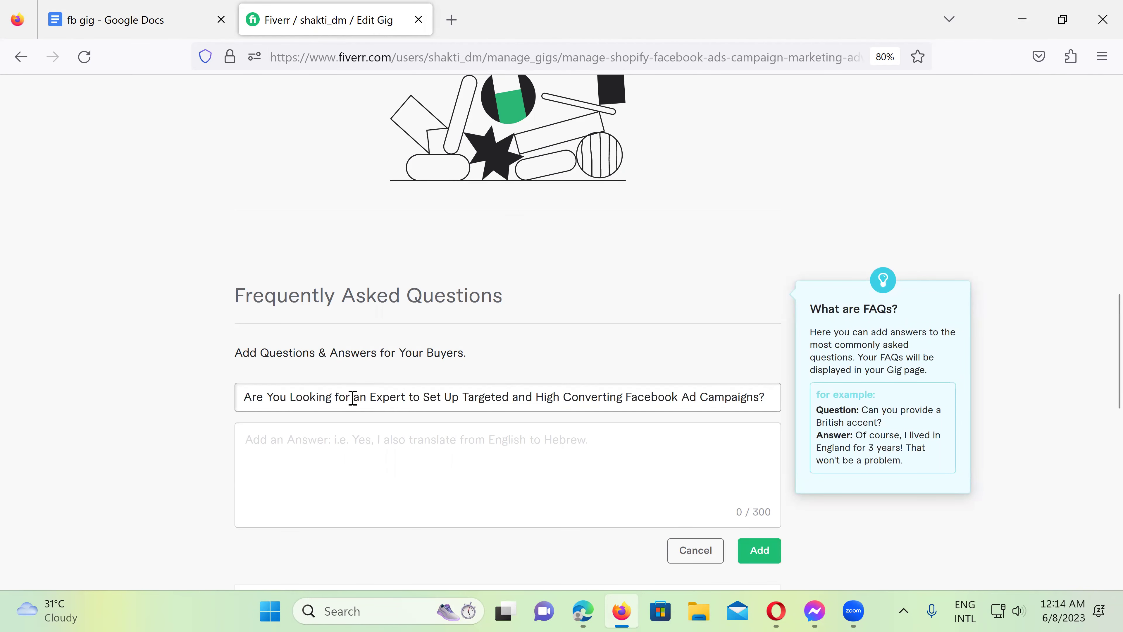
- Copy the draft's answer beginning "Don't Worry, You have come to the right place" into the second Fiverr FAQ and add the entry
click(132, 25)
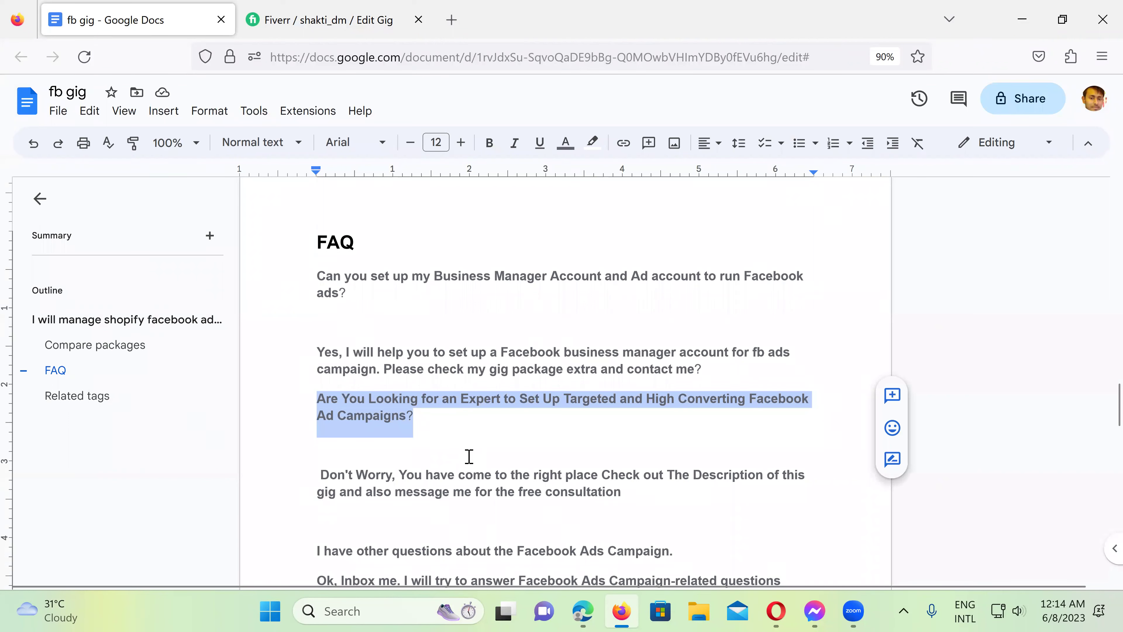
scroll(470, 456, down, 3)
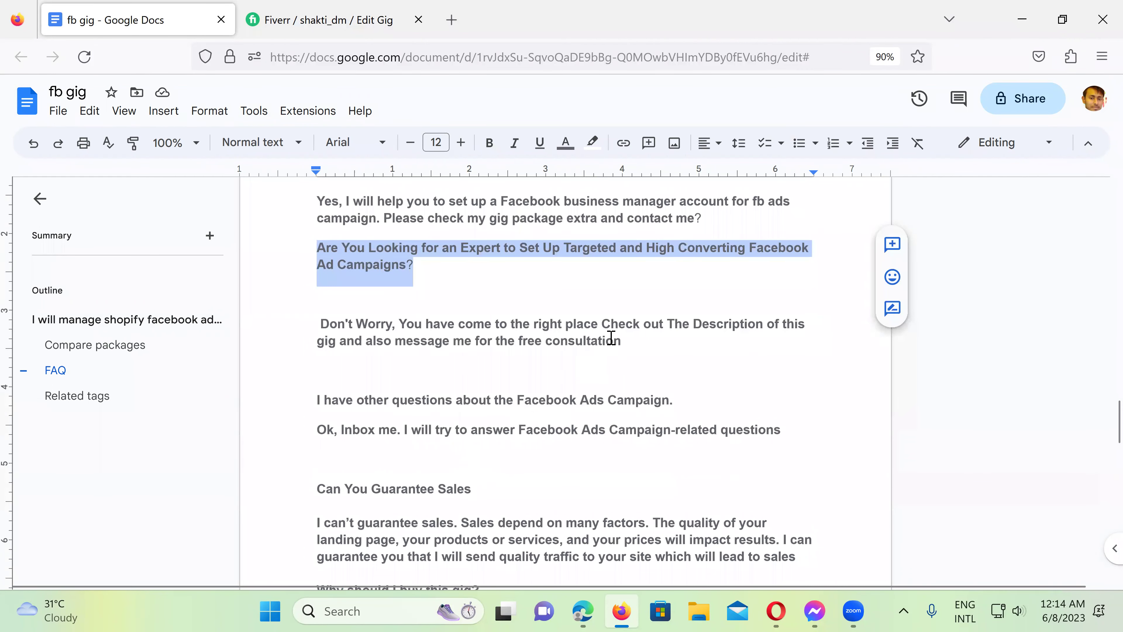
click(631, 340)
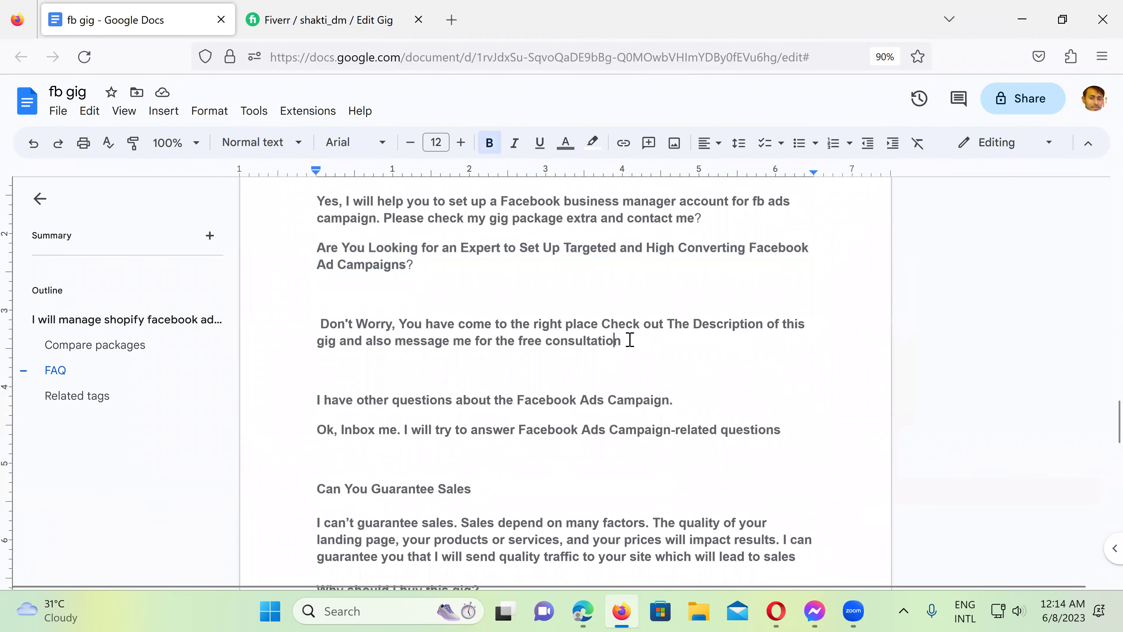
click(629, 340)
shift+click(394, 323)
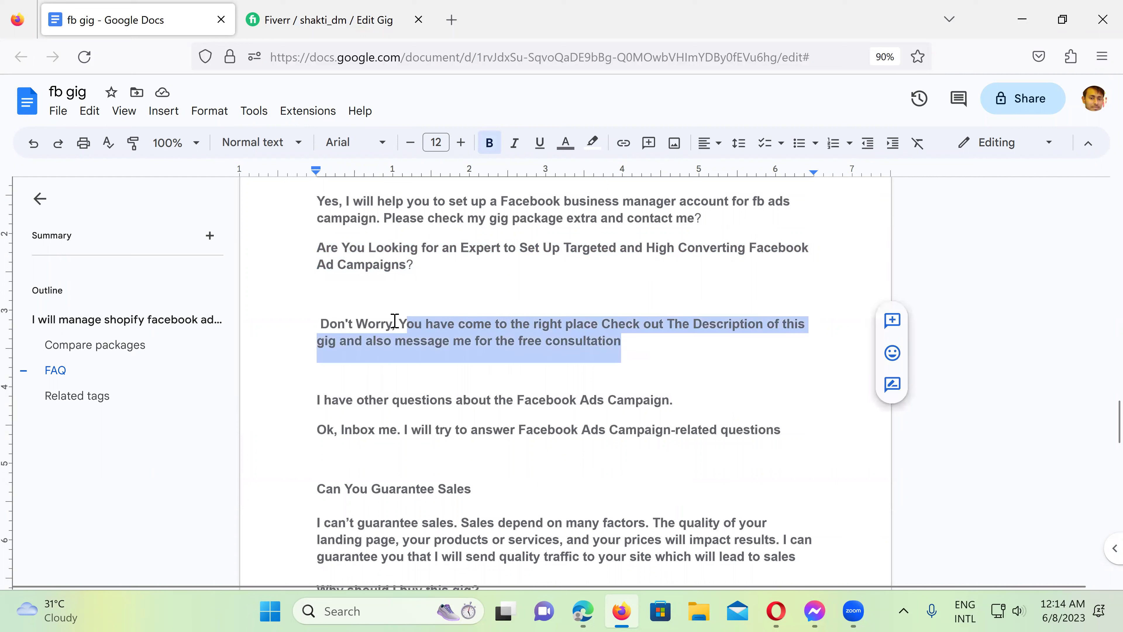
drag(364, 318, 319, 322)
key(ctrl+c)
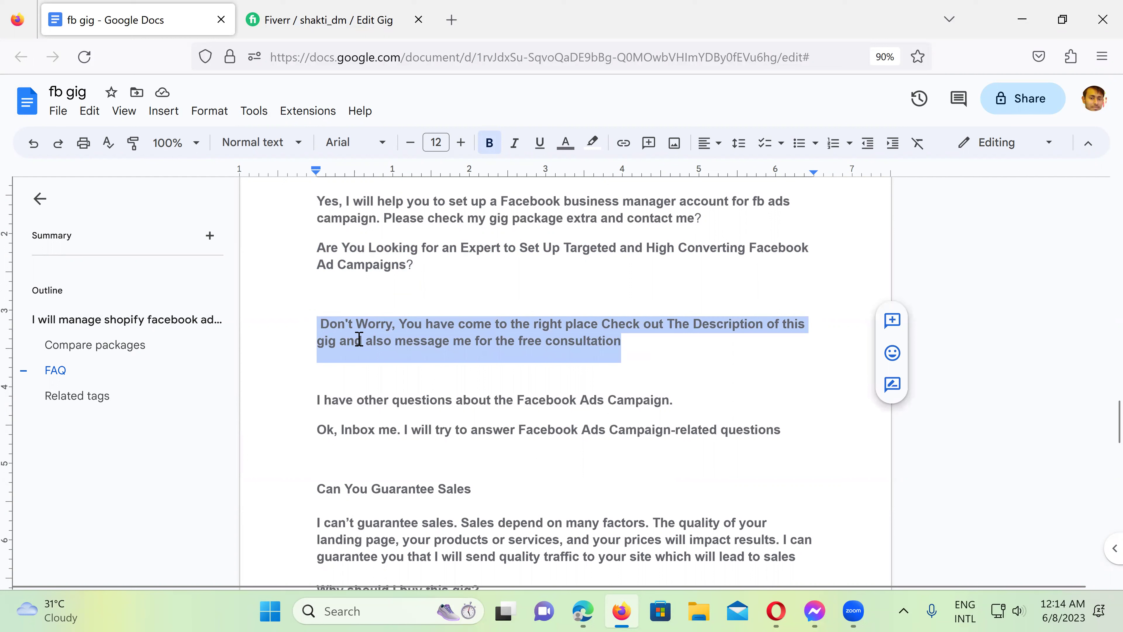
click(298, 27)
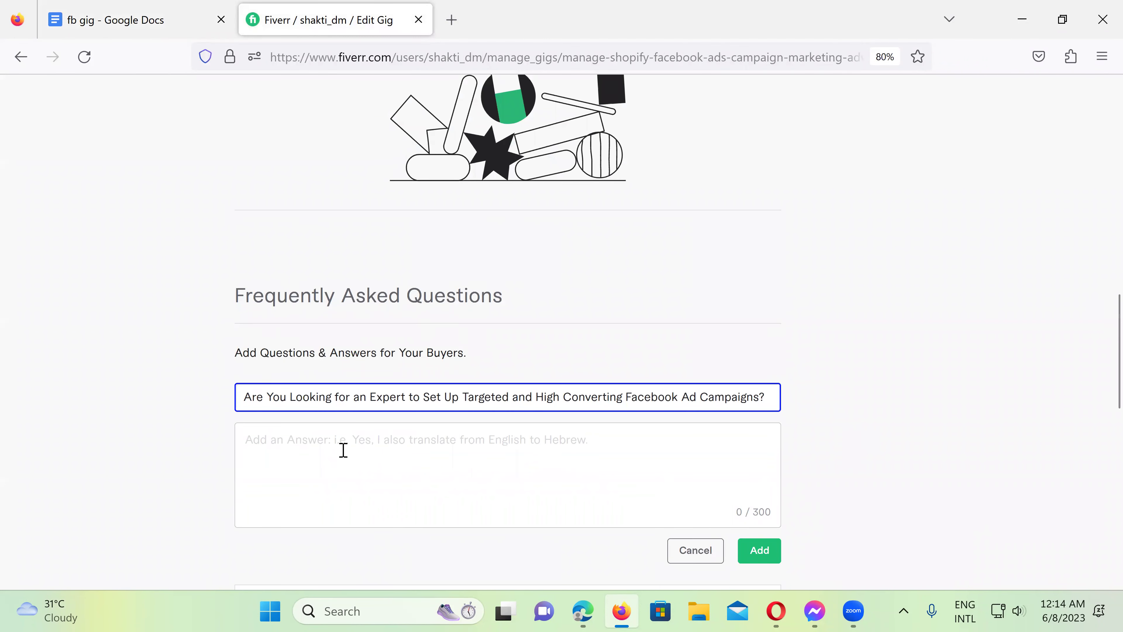
click(336, 459)
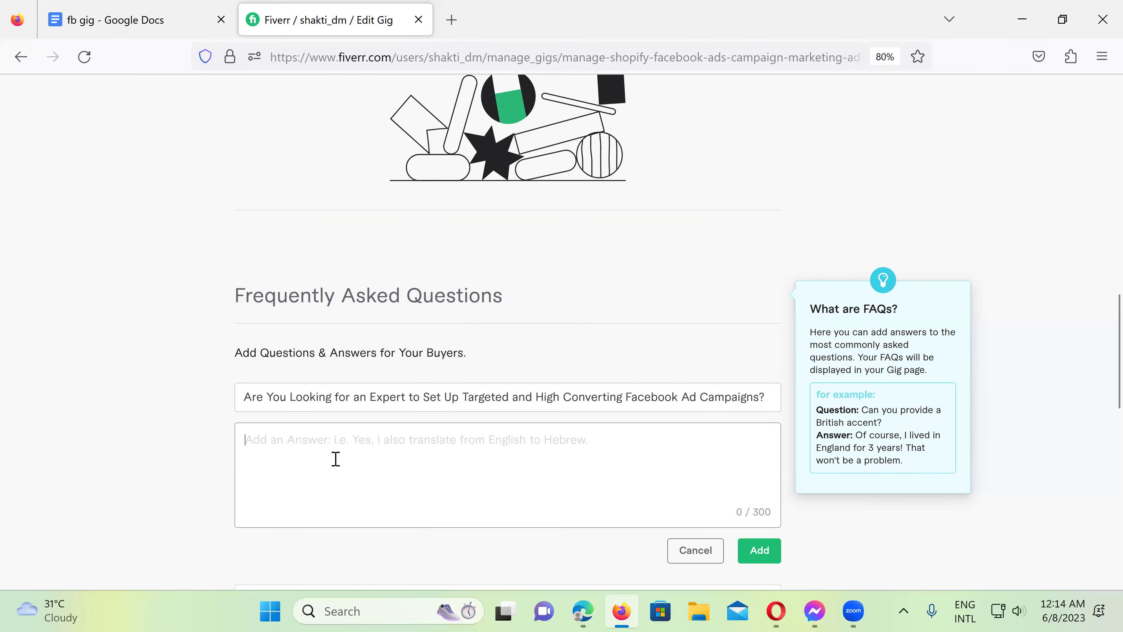
key(ctrl+v)
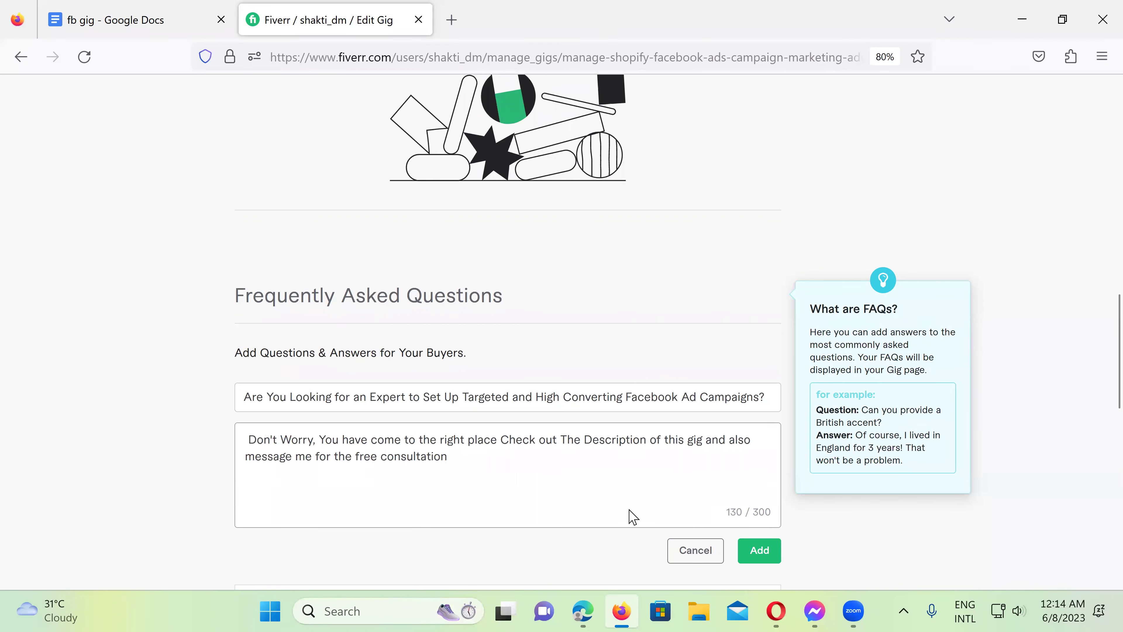
click(748, 552)
scroll(559, 436, down, 2)
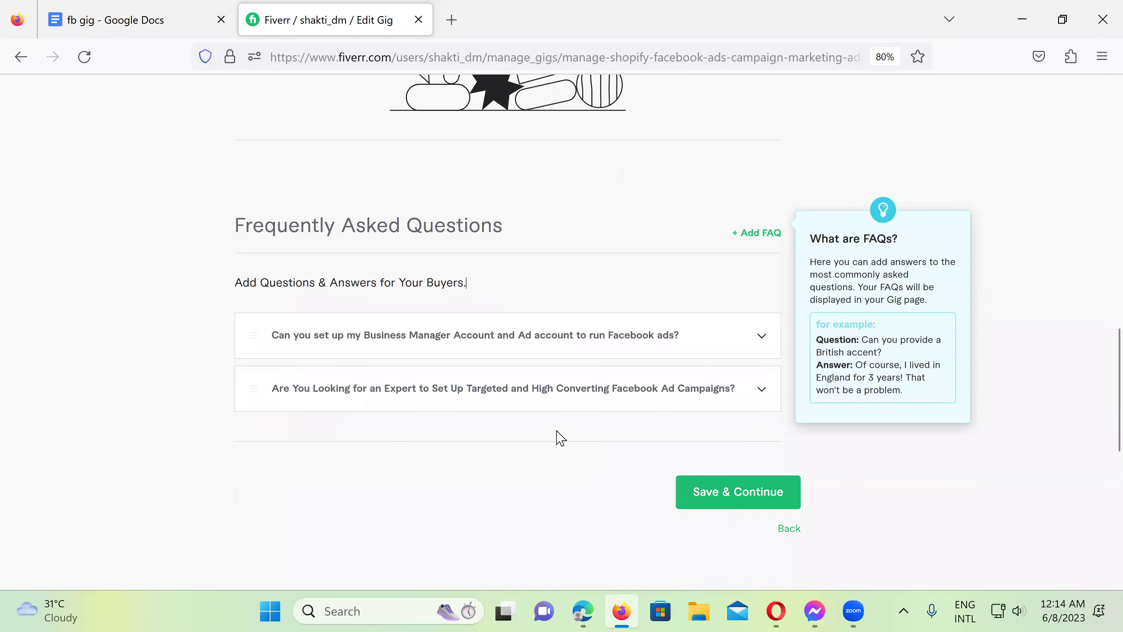
- Start a new Fiverr FAQ and copy the draft's "Can You Guarantee Sales" question together with its answer into the answer field
click(770, 230)
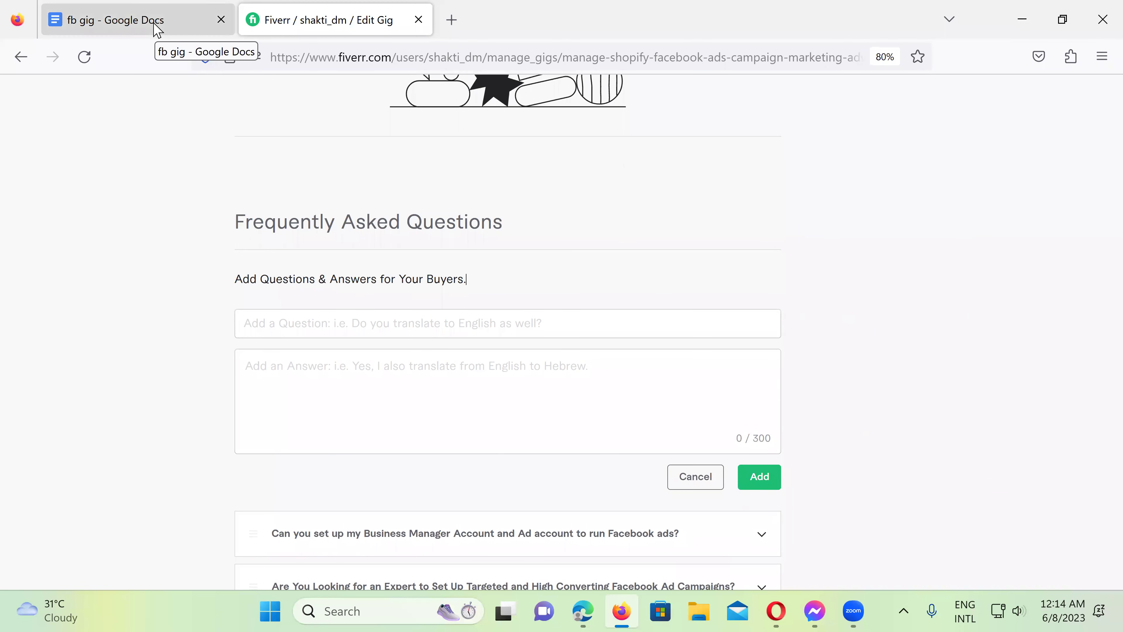
click(158, 31)
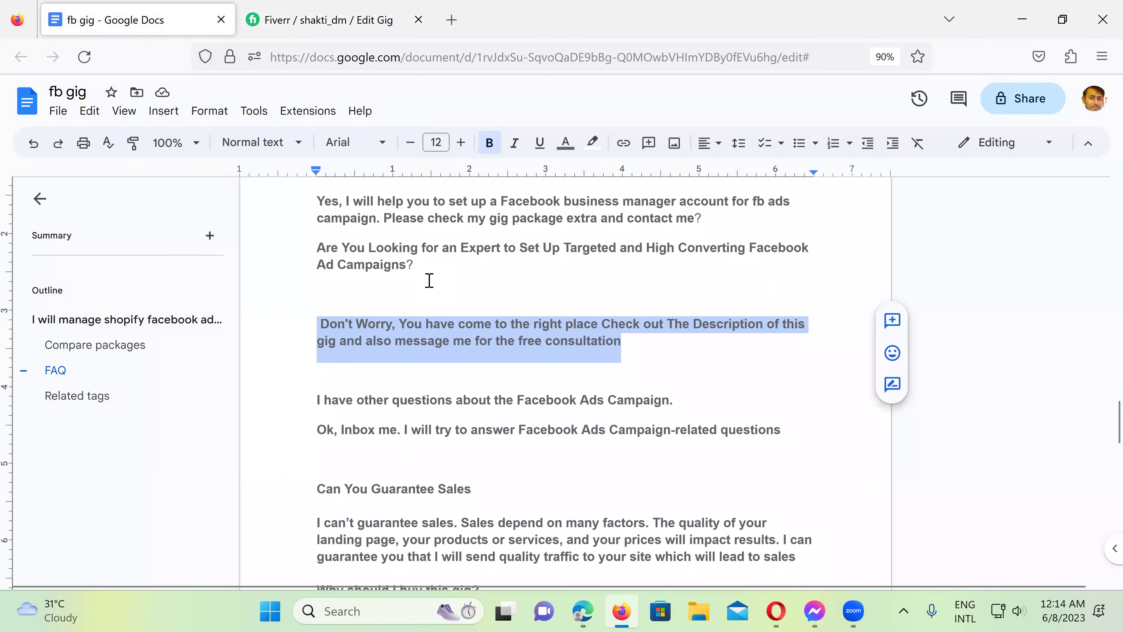
scroll(454, 397, down, 3)
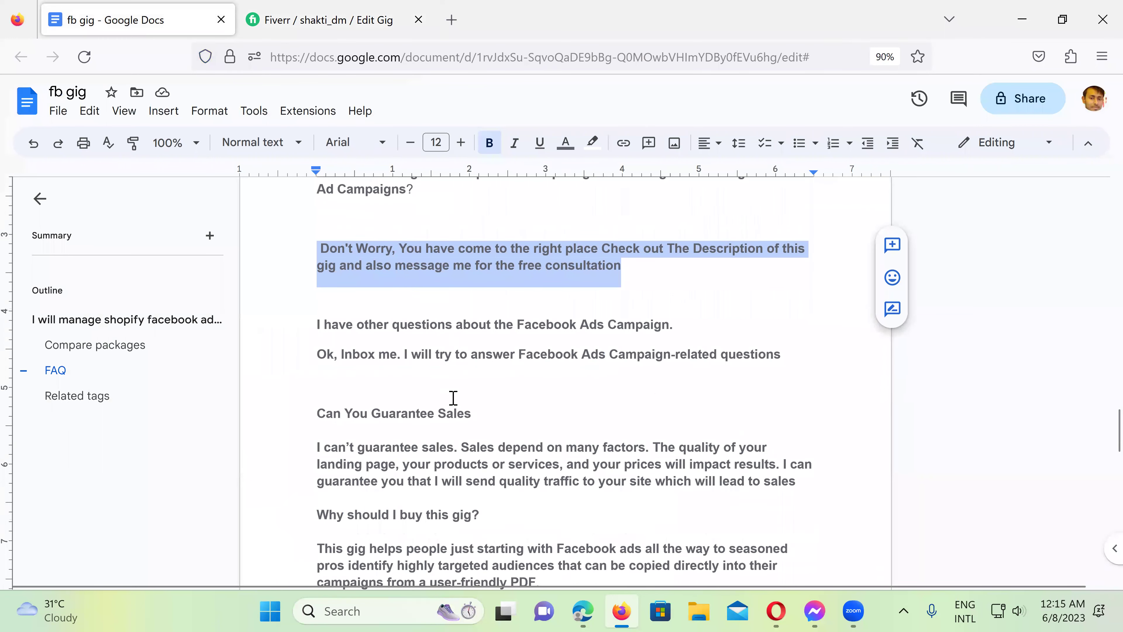
click(494, 367)
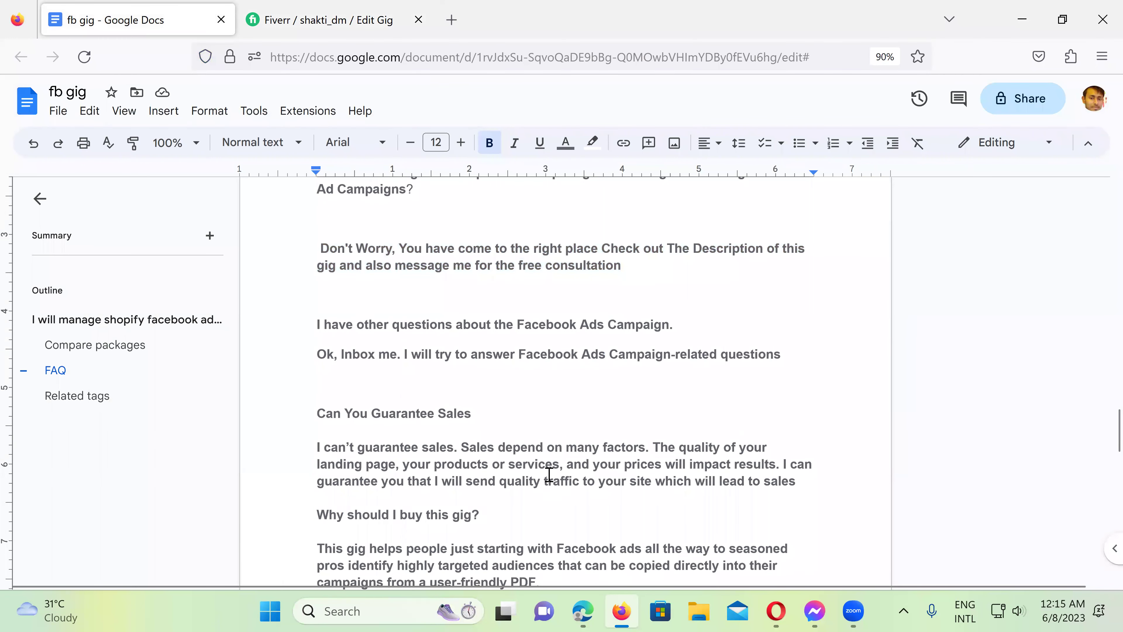
drag(795, 480, 322, 413)
key(ctrl+c)
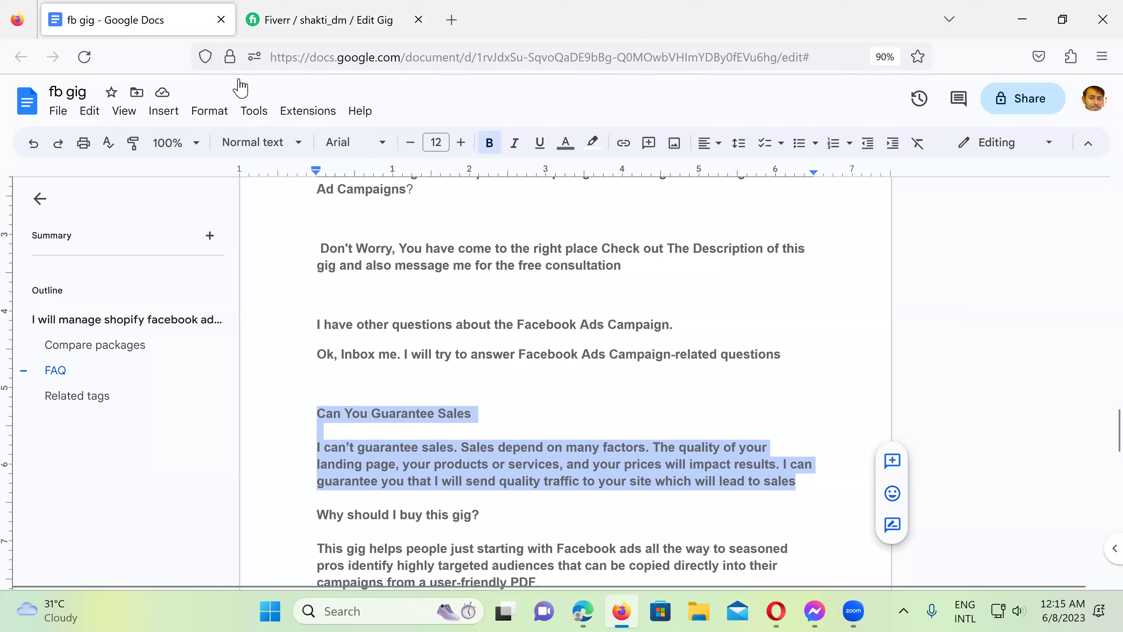
click(311, 18)
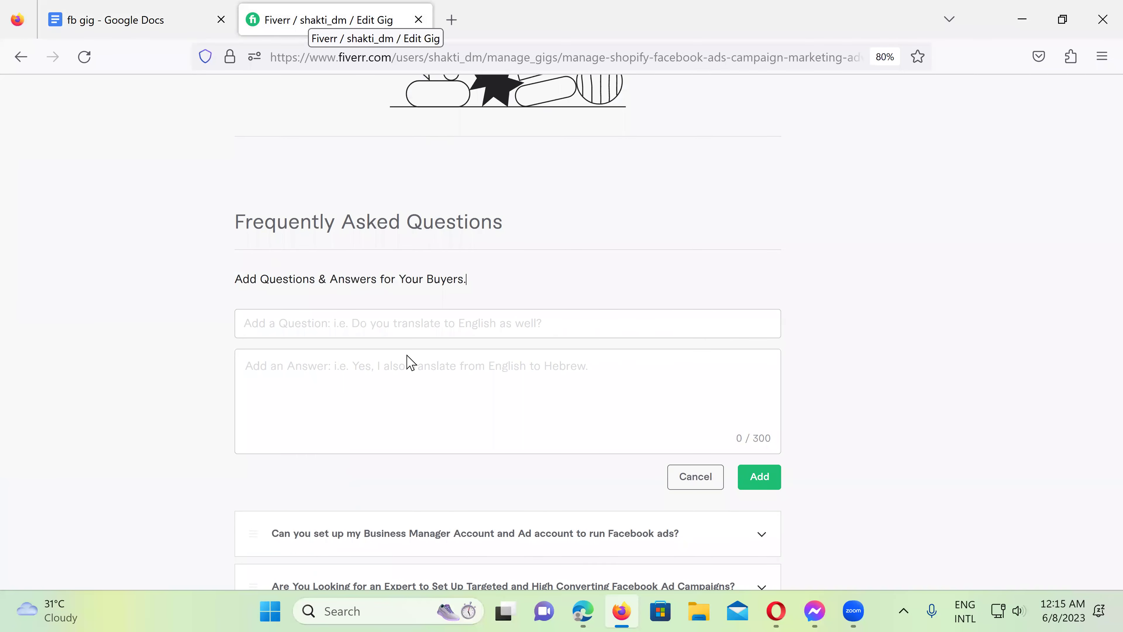
click(373, 379)
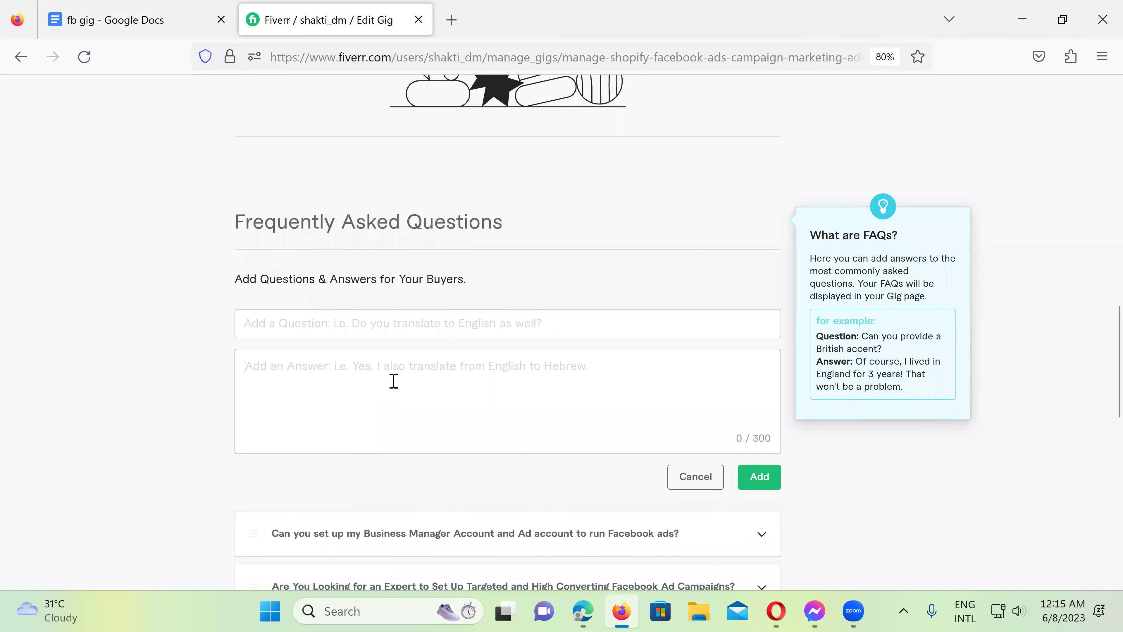
key(ctrl+v)
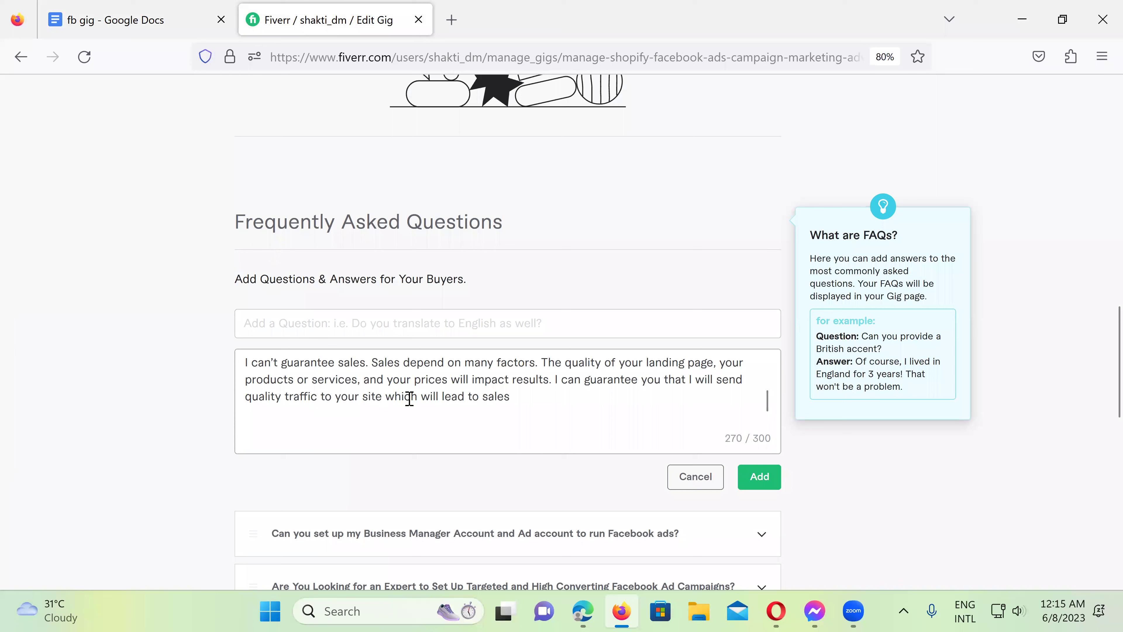
- Remove the blank lines before the answer and move the question text into the question field as "Can You Guarantee Sales?"
scroll(436, 397, up, 2)
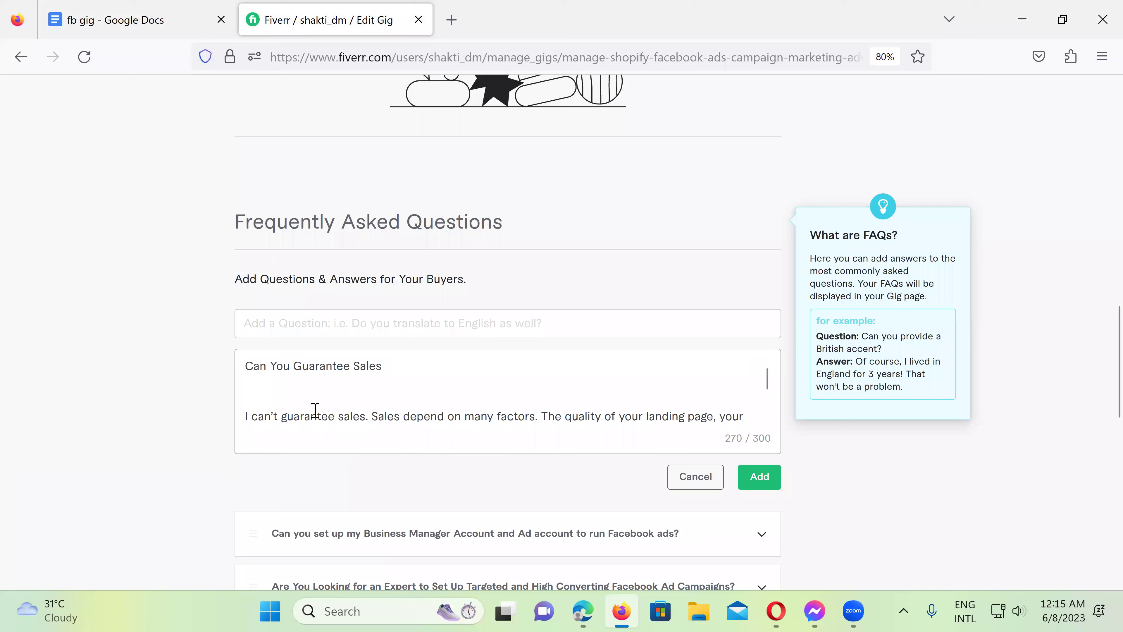
key(BackSpace)
key(BackSpace)
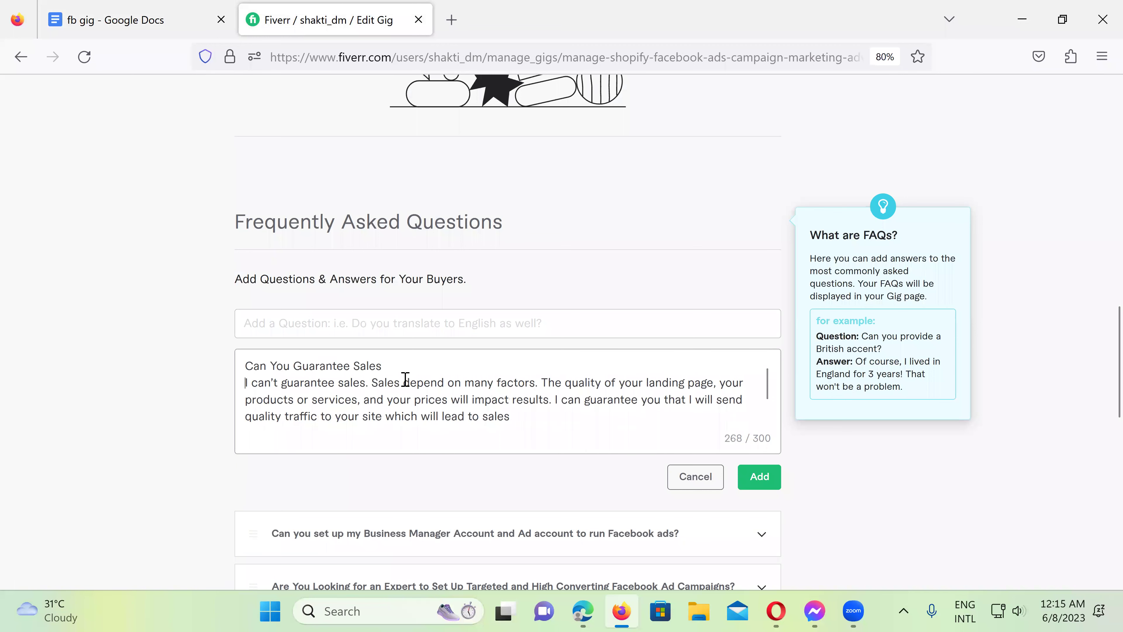
drag(393, 360, 243, 360)
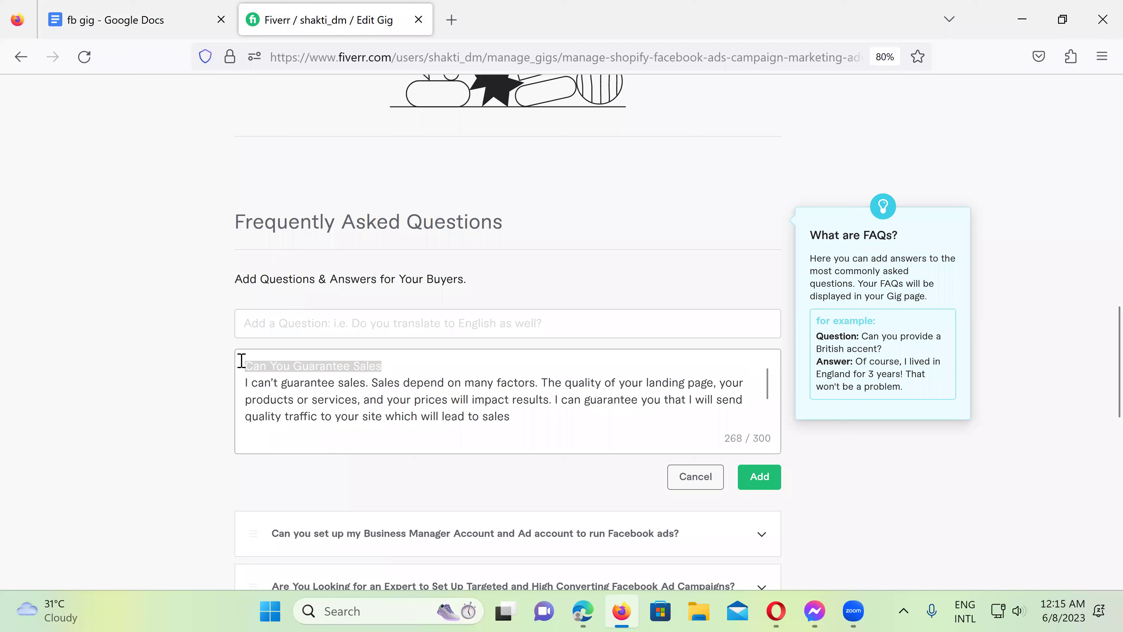
key(ctrl+x)
click(317, 318)
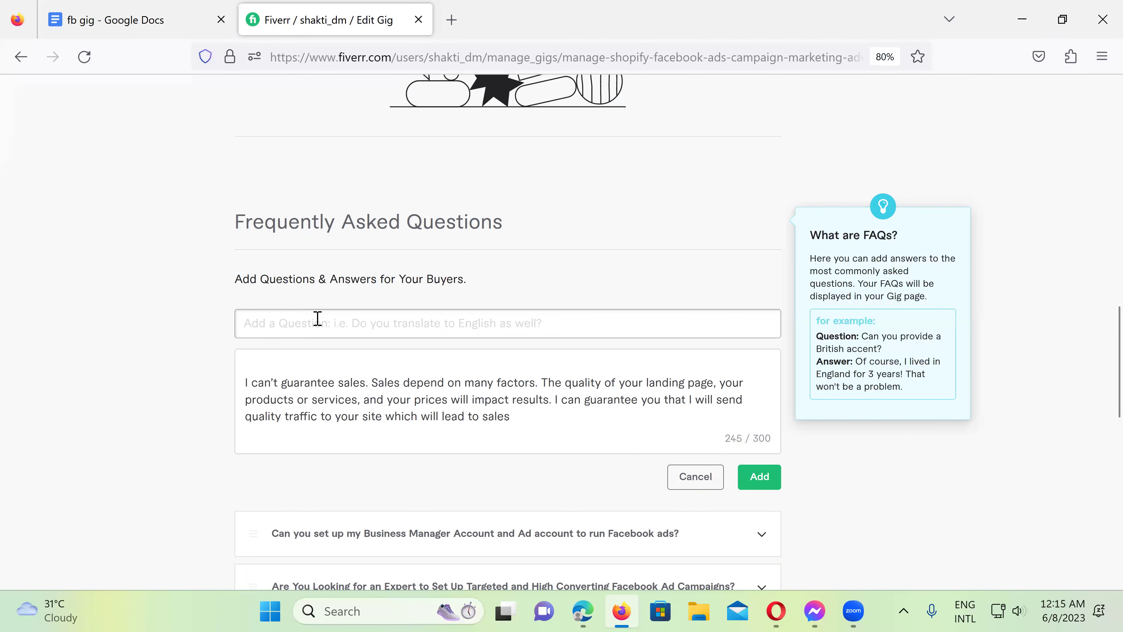
key(ctrl+v)
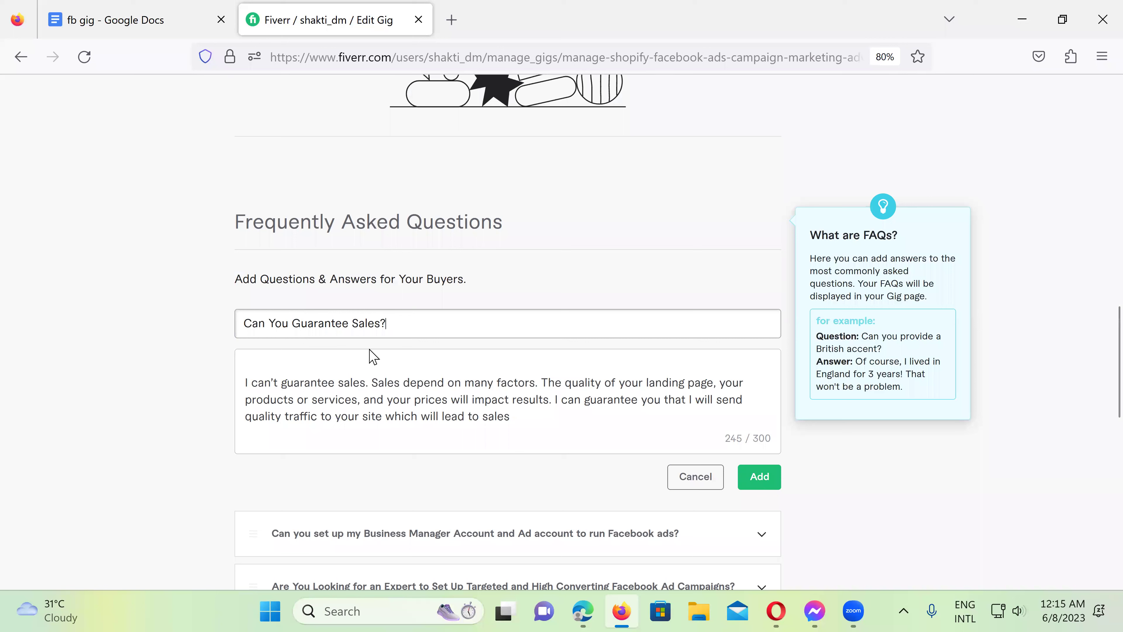
- Delete the empty line above the answer beginning "I can't guarantee sales" and add the FAQ entry
click(319, 396)
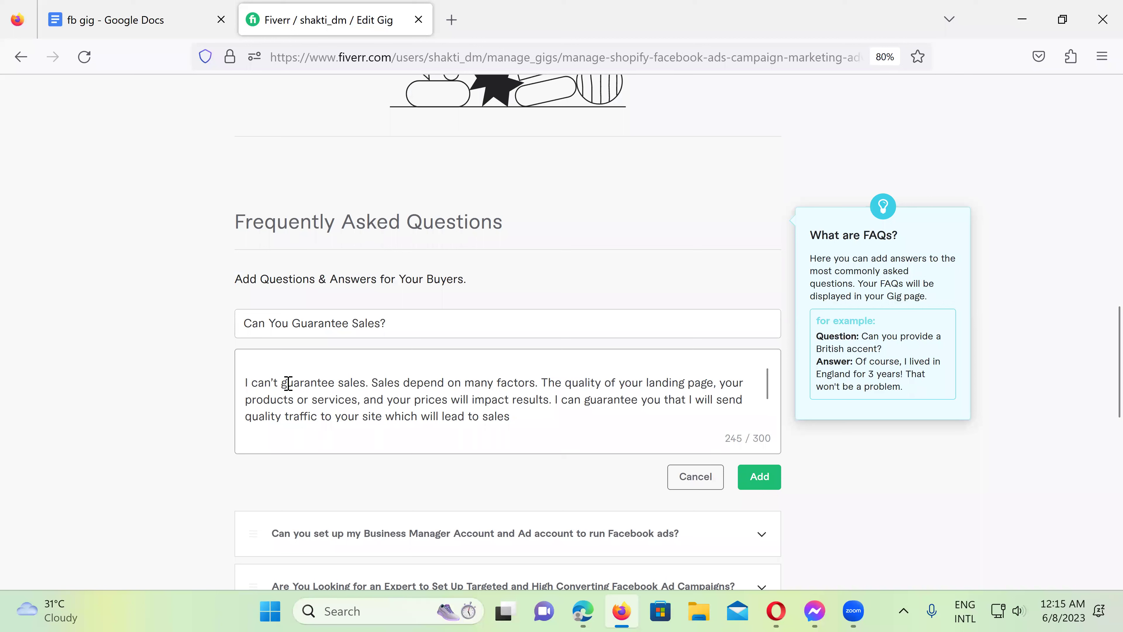
key(BackSpace)
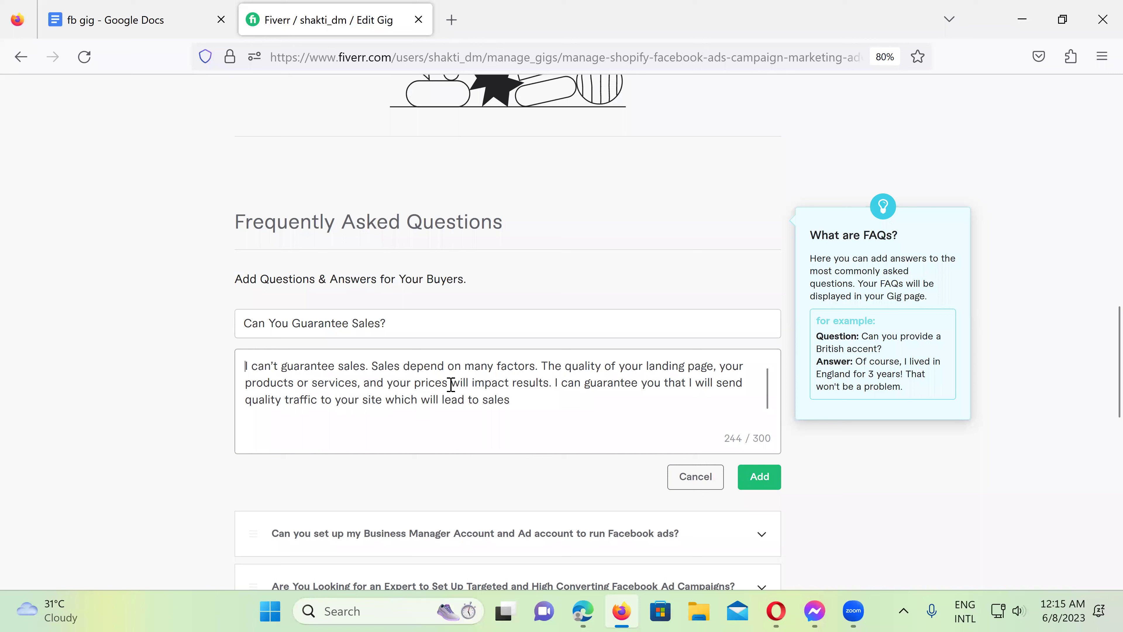
click(759, 477)
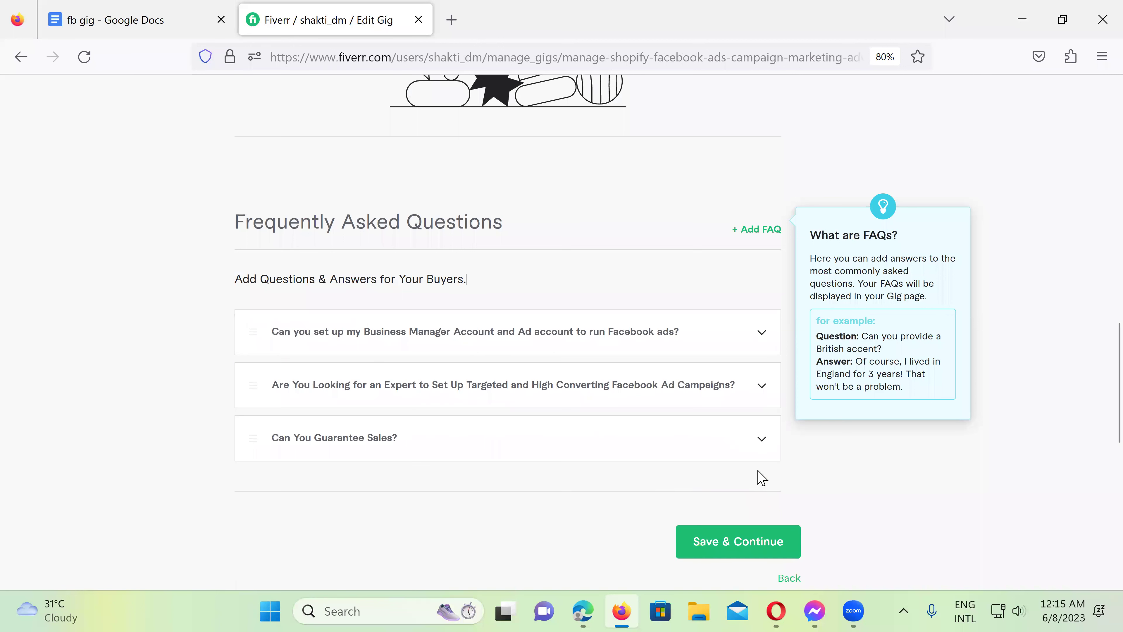
- Start another Fiverr FAQ with the question "Why should I buy this gig?" copied from the draft
click(756, 230)
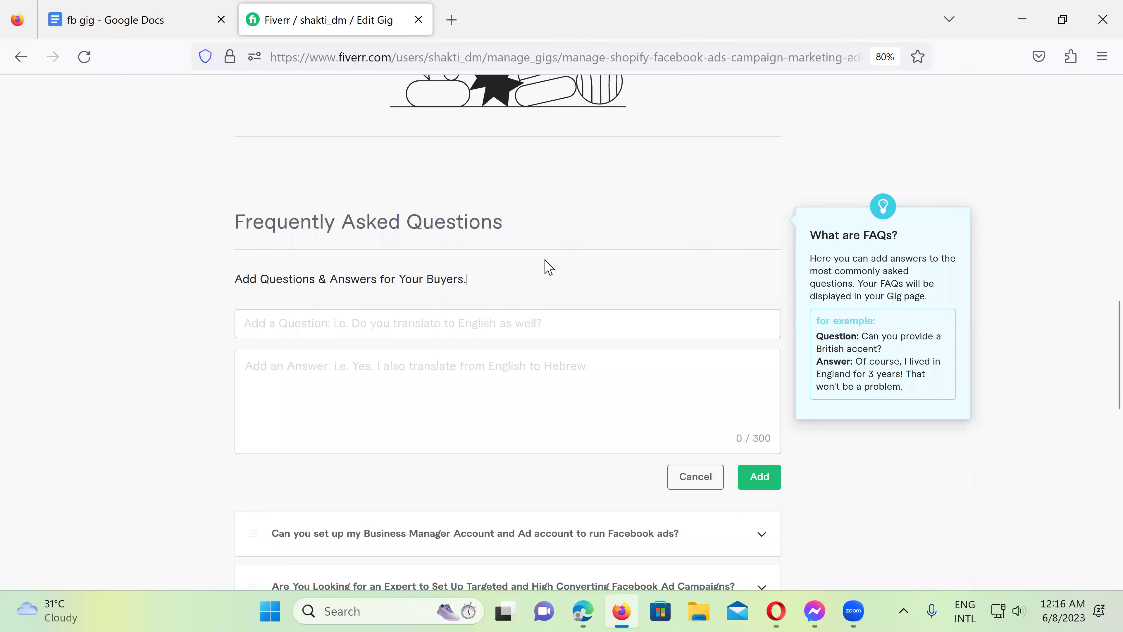
click(144, 26)
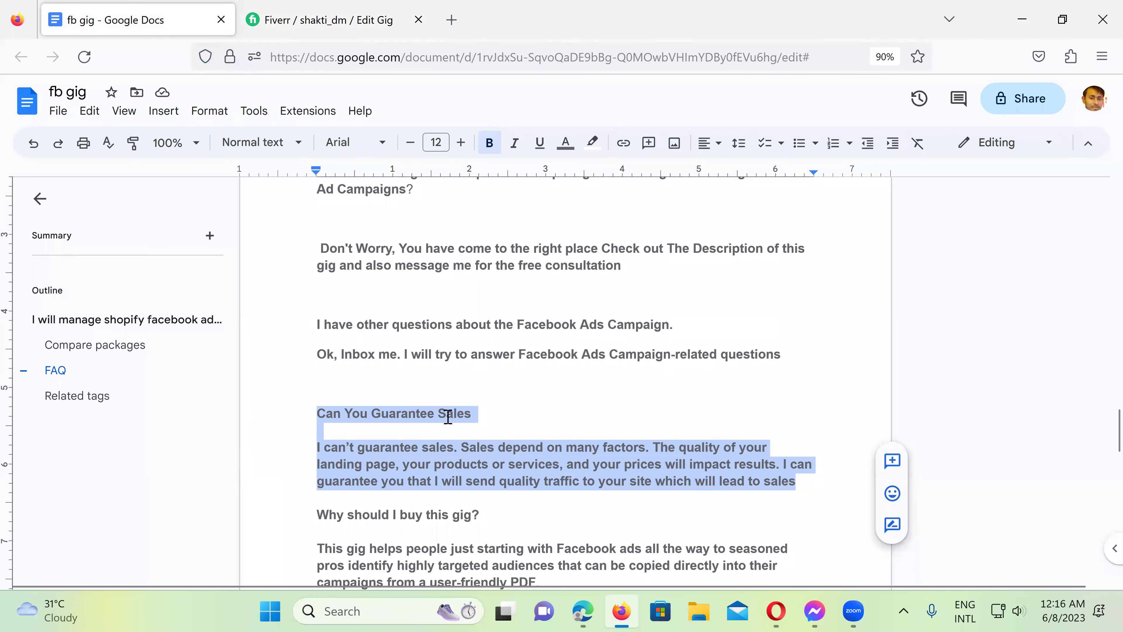
scroll(447, 416, down, 2)
scroll(448, 416, down, 2)
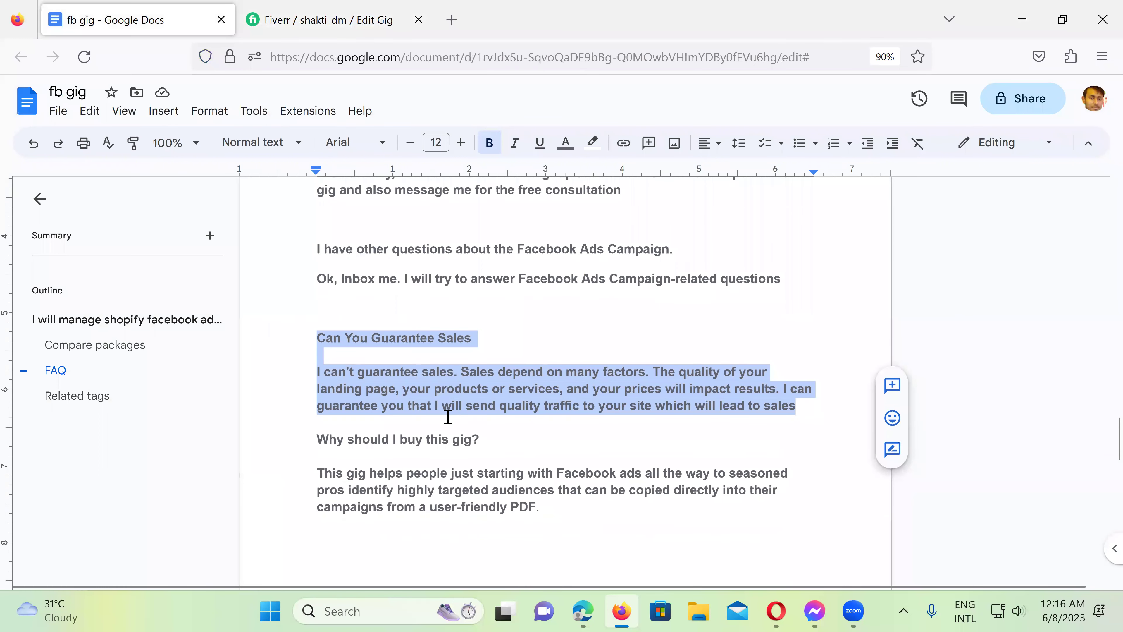
click(504, 472)
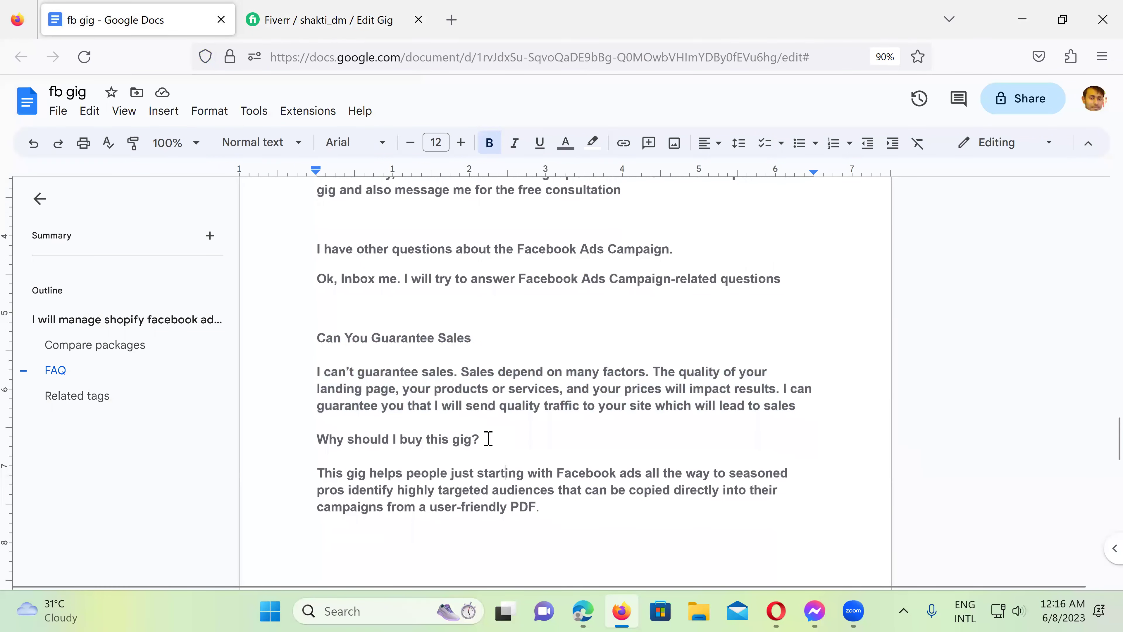
drag(489, 439, 322, 440)
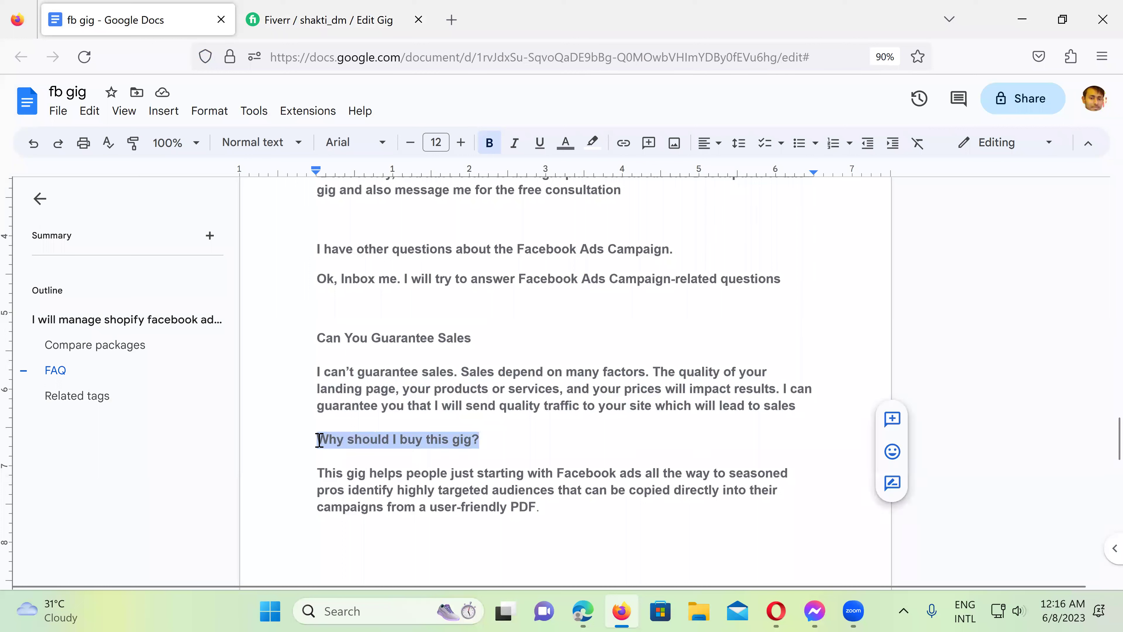
click(291, 27)
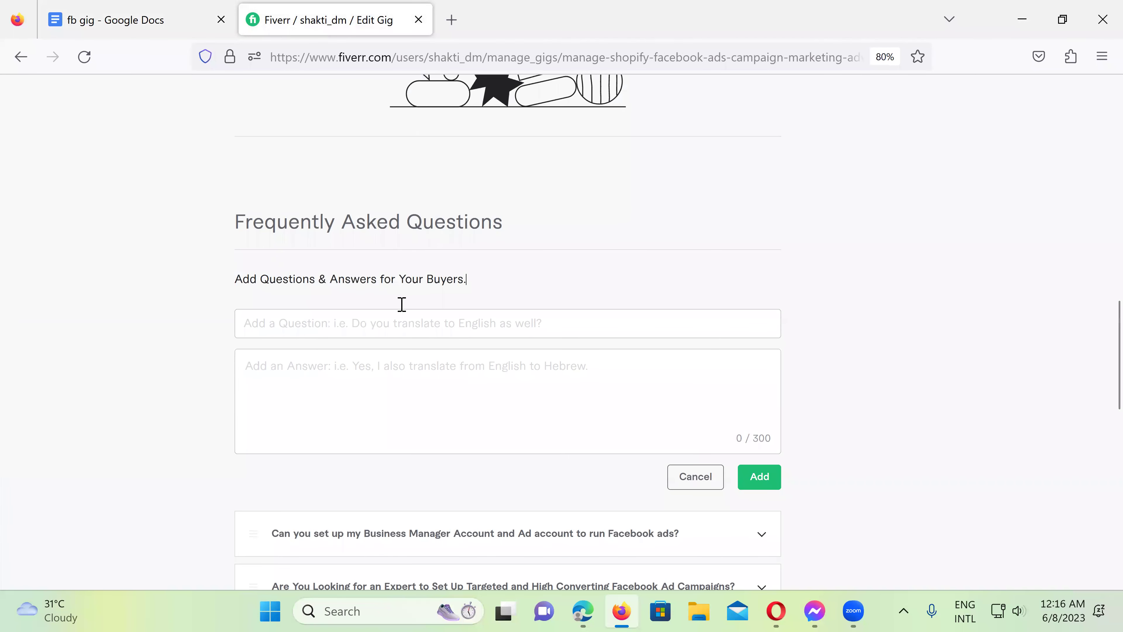
click(376, 318)
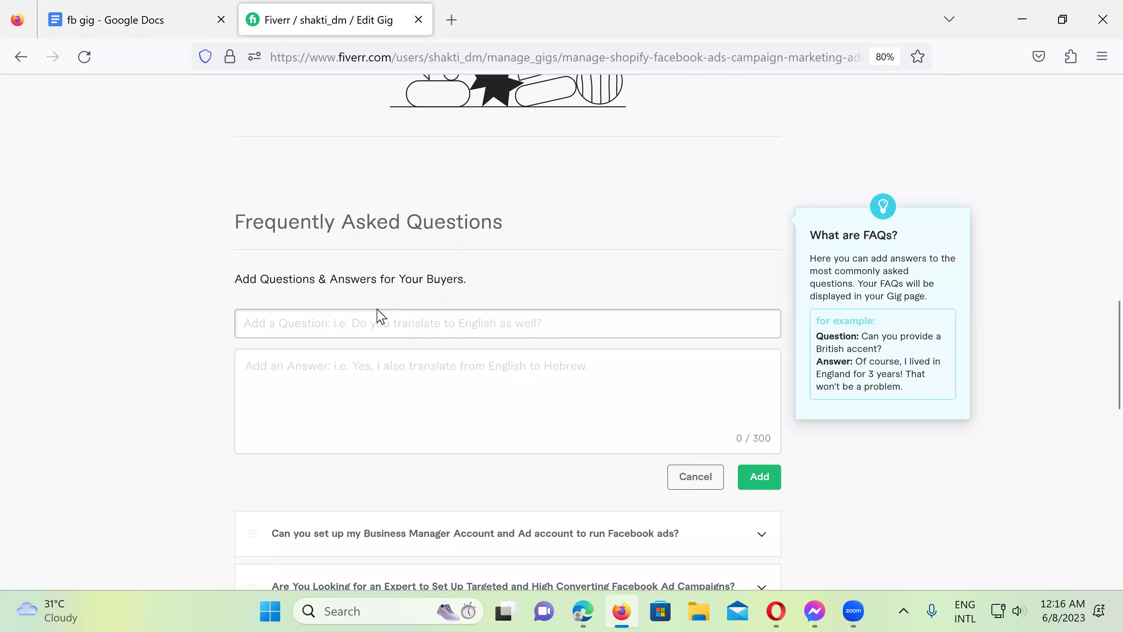
key(ctrl+v)
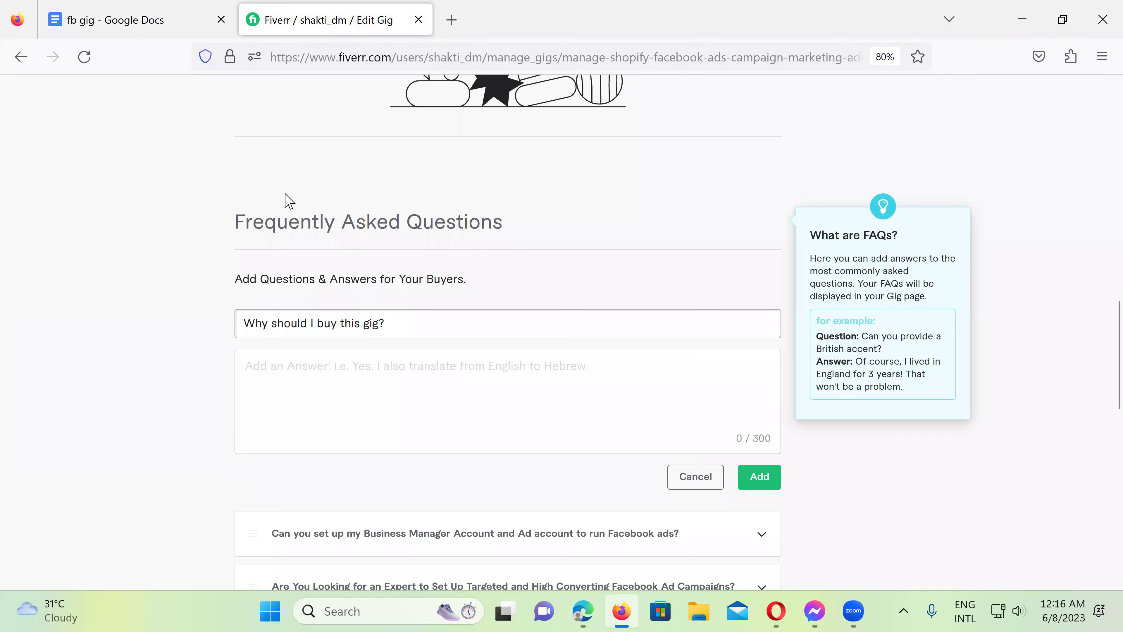
- Copy the draft's answer beginning "This gig helps people just starting with Facebook ads" into the Fiverr FAQ and add the entry
click(149, 20)
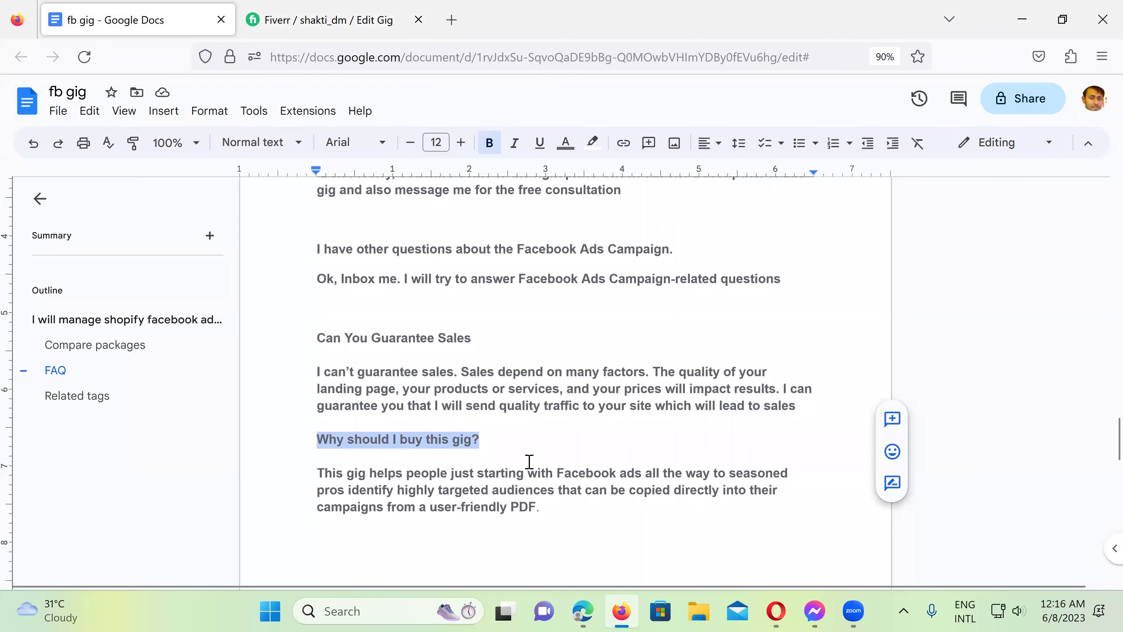
scroll(530, 460, down, 3)
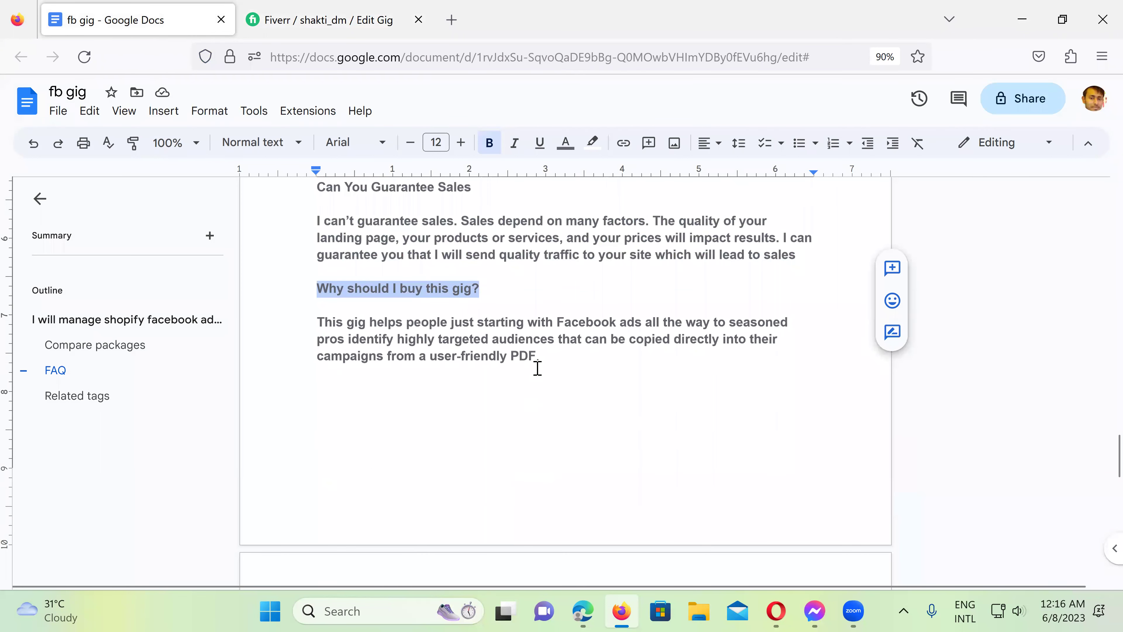
click(545, 356)
drag(545, 357, 294, 318)
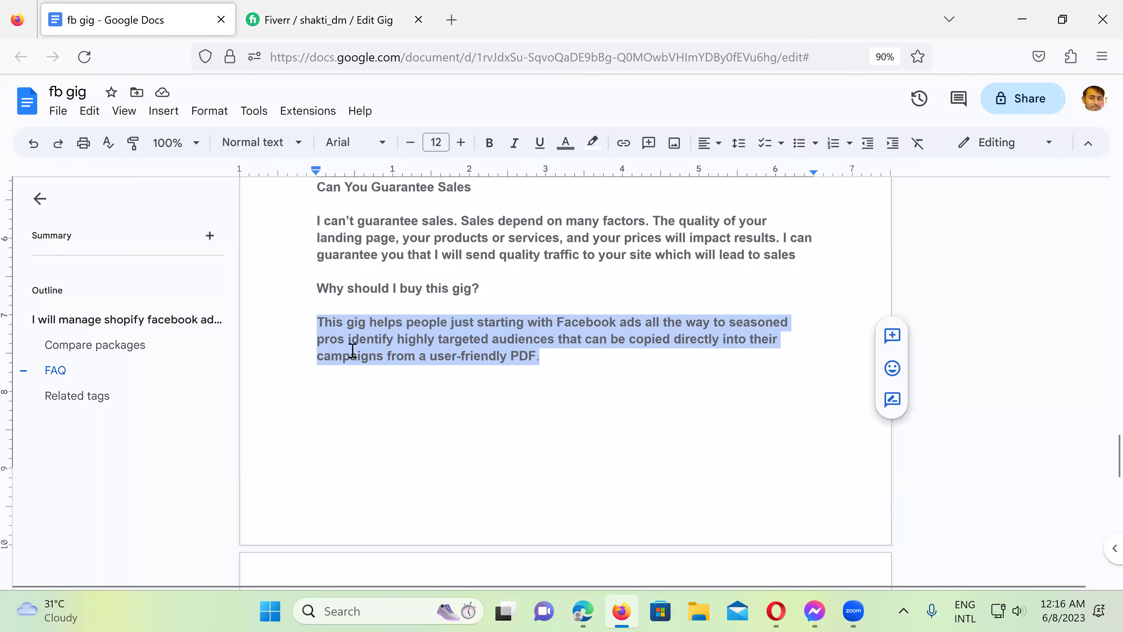
click(325, 23)
click(399, 364)
key(ctrl+v)
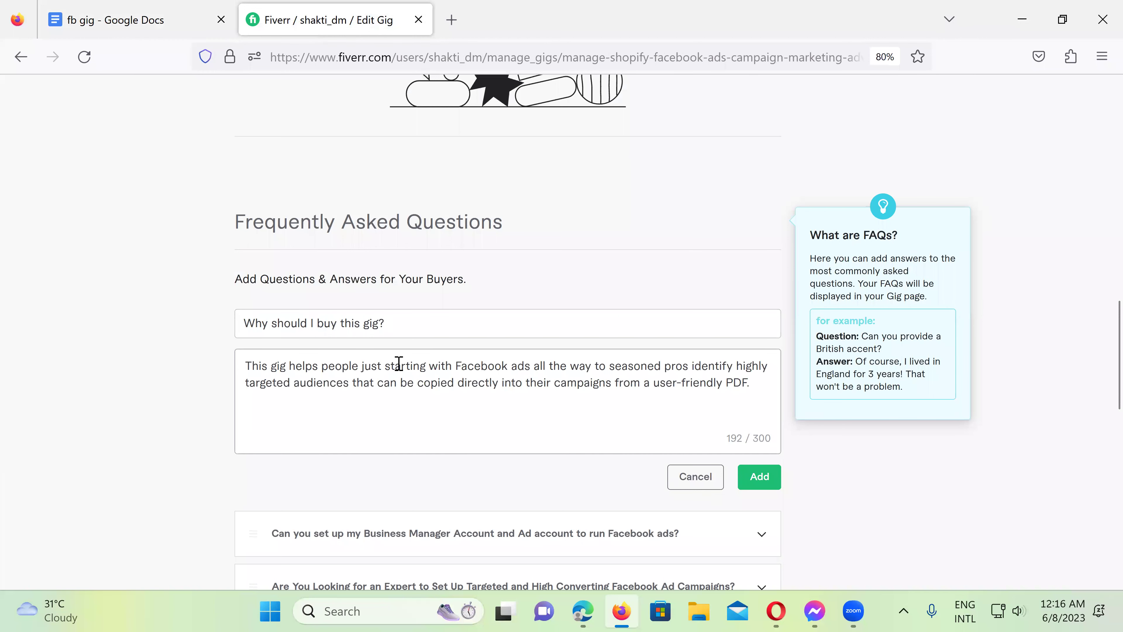
click(753, 478)
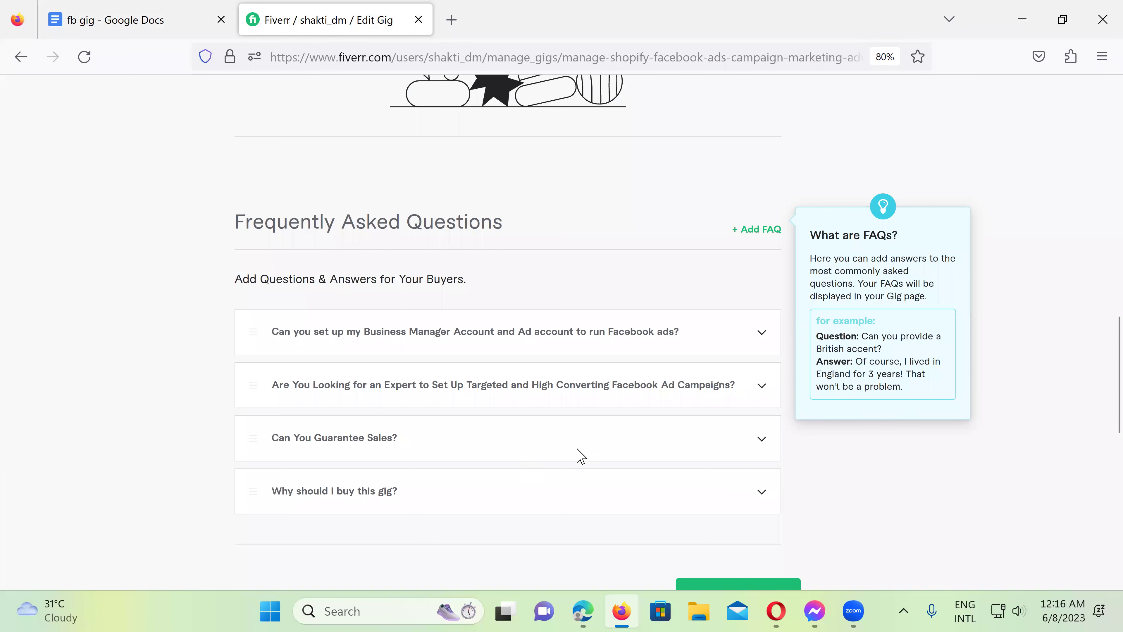
- Save the FAQ section and start a new custom question in the gig's buyer requirements
scroll(581, 456, down, 3)
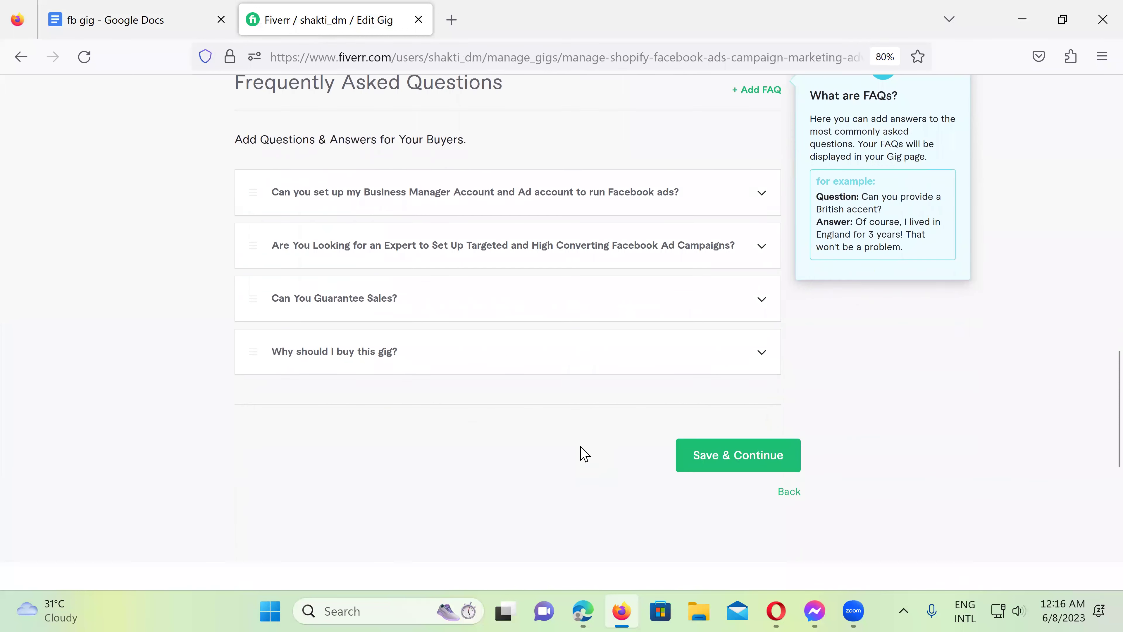
click(726, 452)
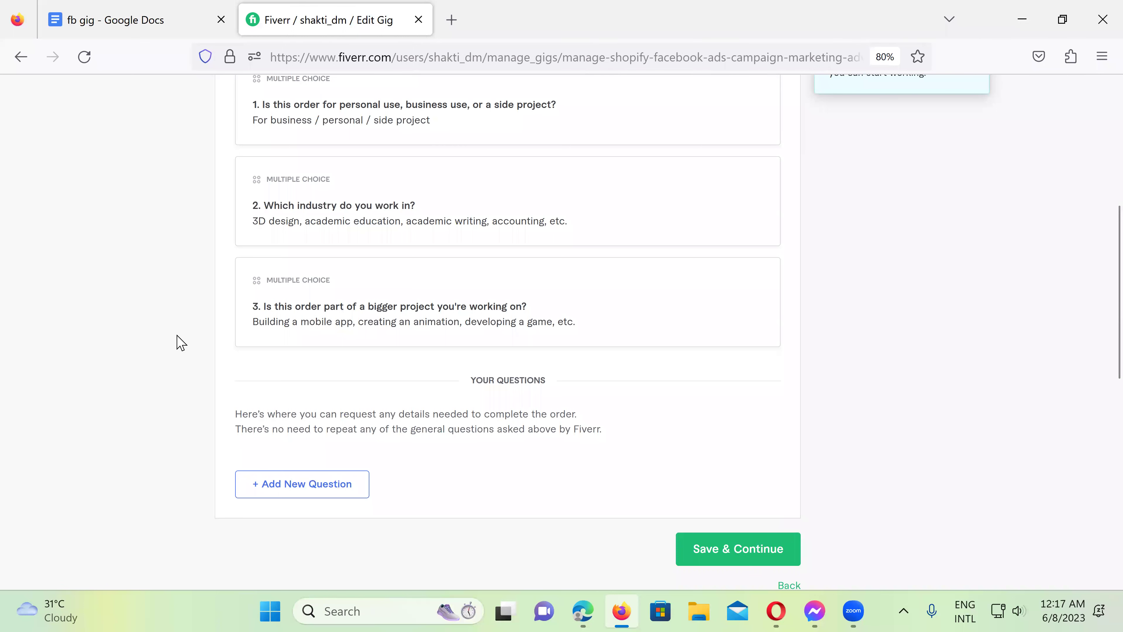
scroll(185, 337, up, 3)
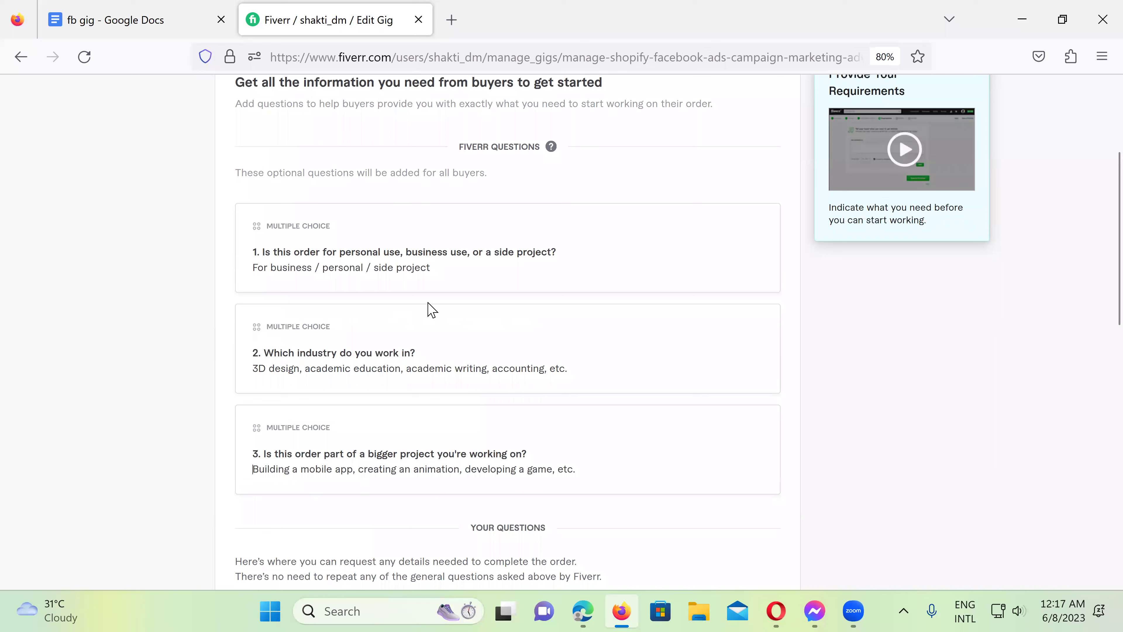
scroll(437, 311, down, 3)
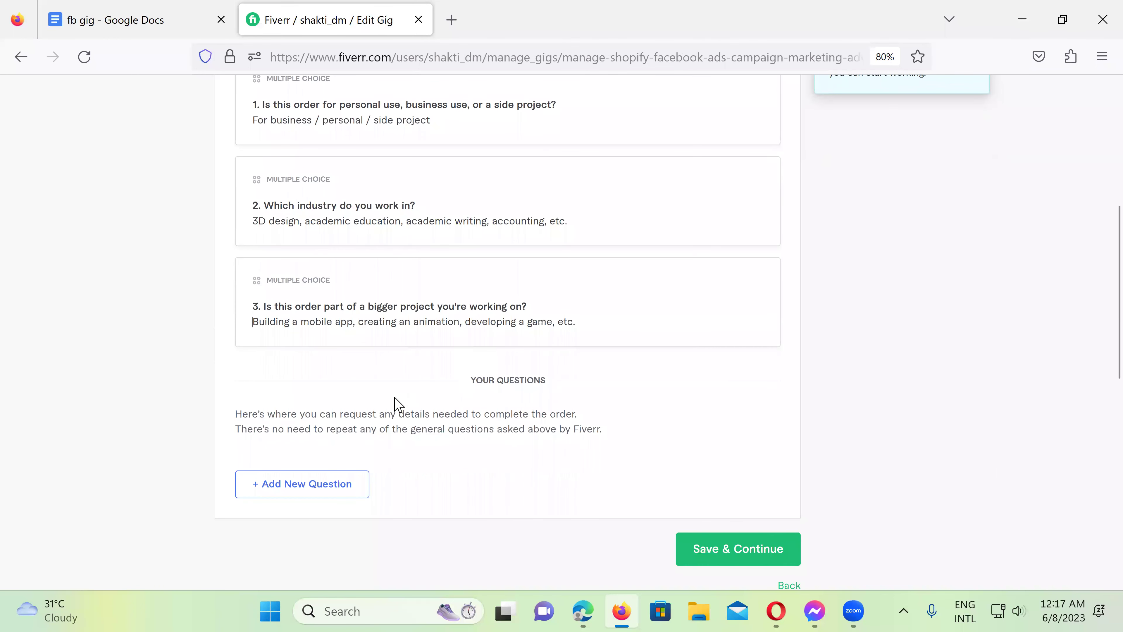
click(304, 485)
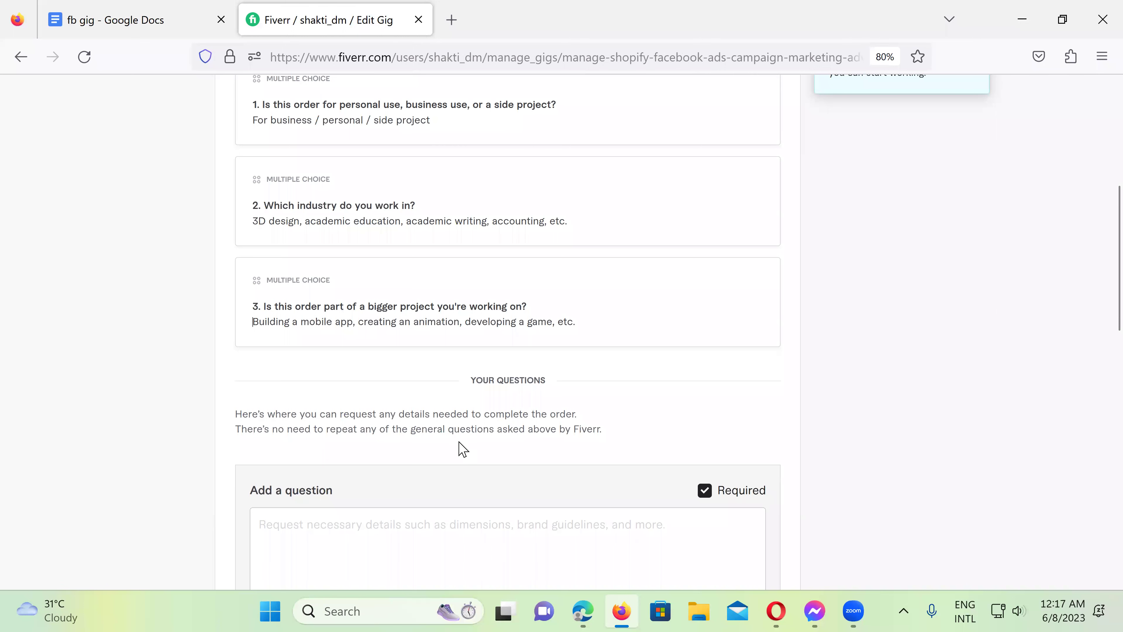
scroll(458, 449, down, 3)
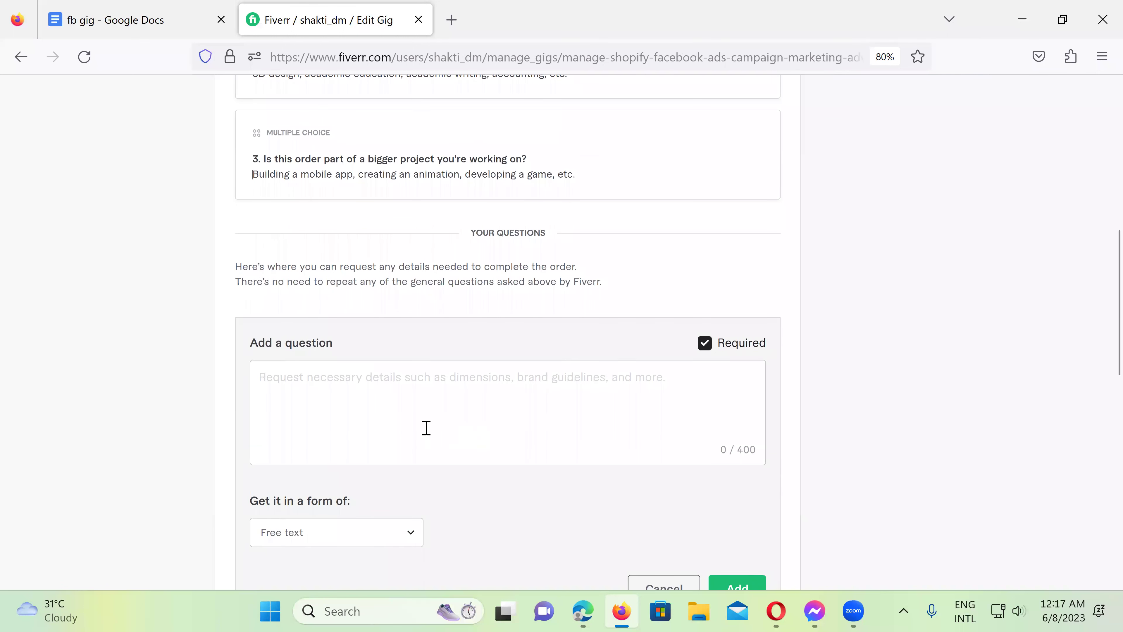
click(287, 379)
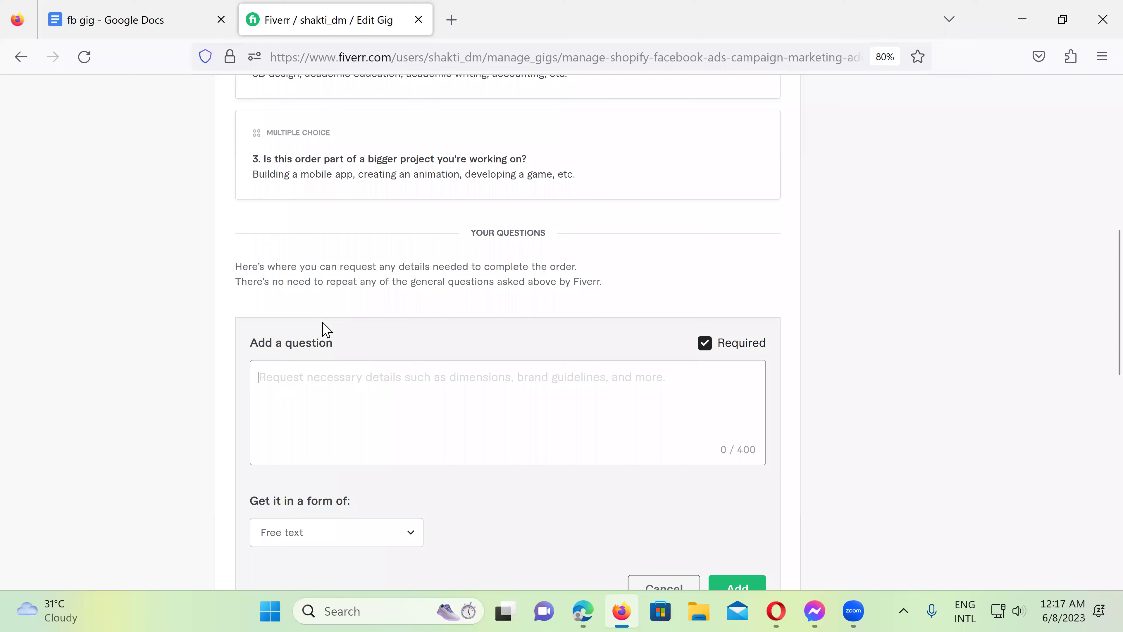
- Copy the draft's numbered requirements from "1.Business Manager Access or Facebook Account Login Details" to "10.Instagram Access" into the Fiverr question field
click(119, 27)
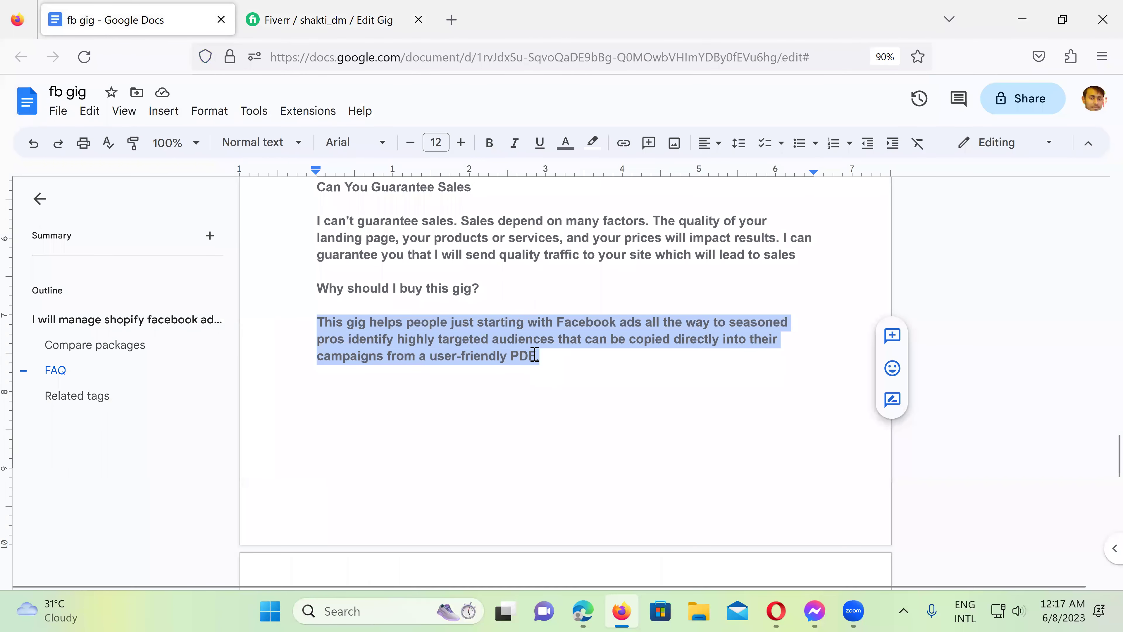
click(547, 357)
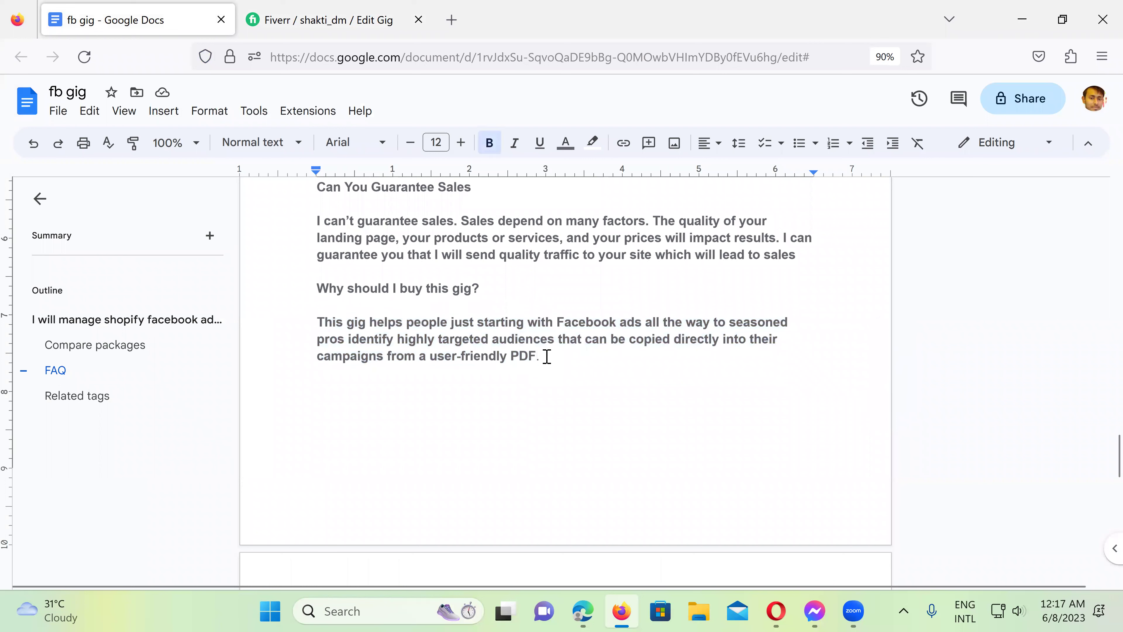
key(ctrl+b)
scroll(547, 383, down, 5)
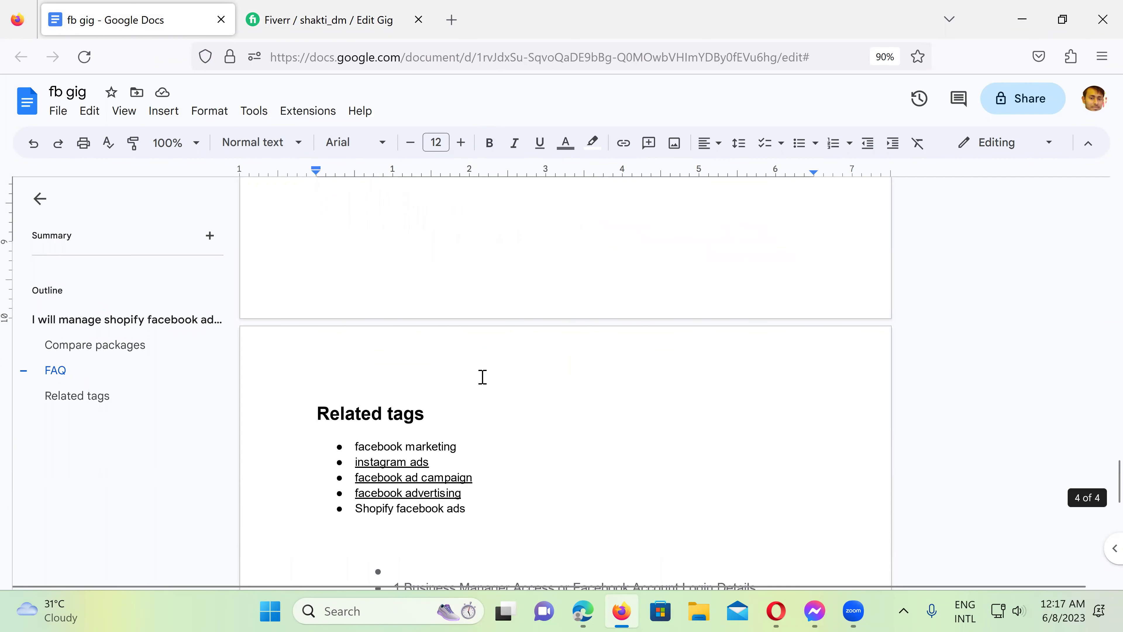
scroll(486, 395, down, 2)
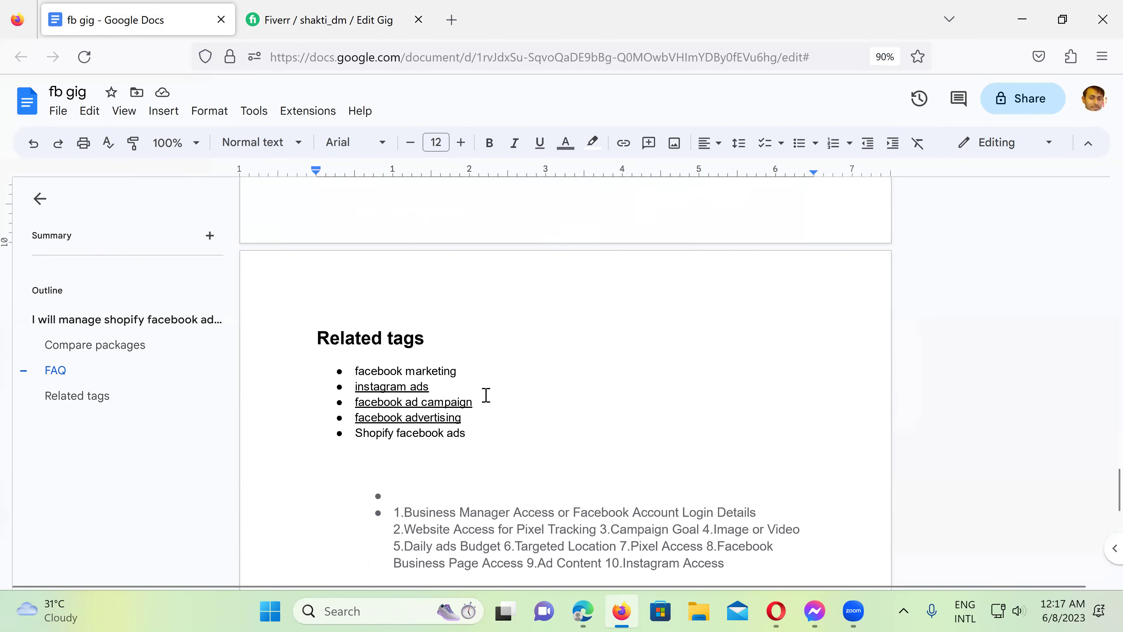
scroll(549, 420, down, 4)
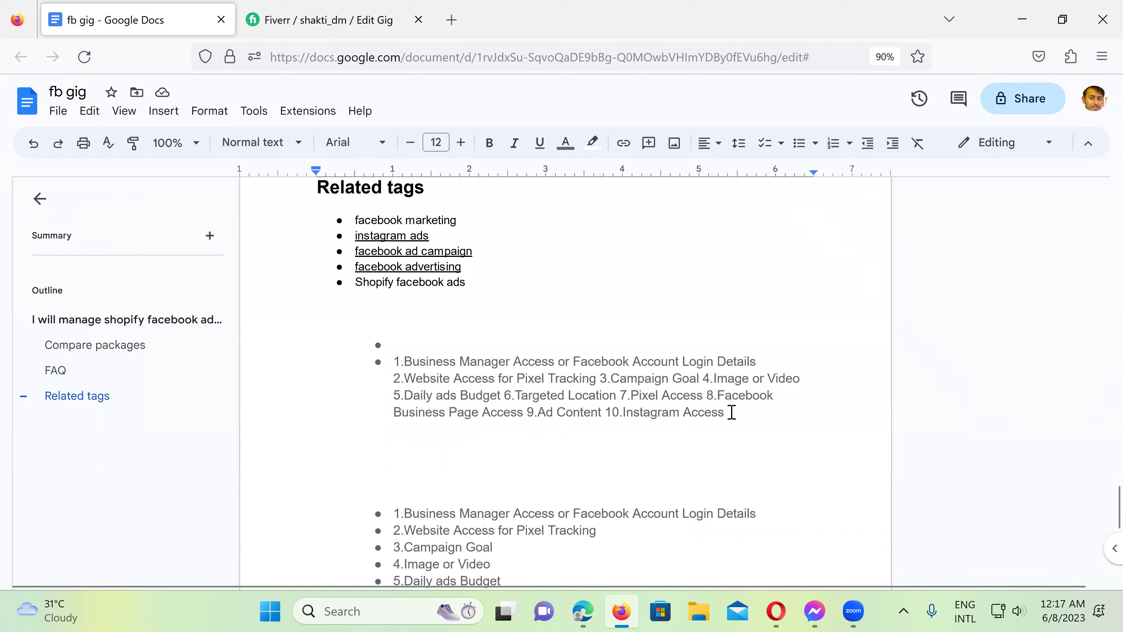
drag(729, 412, 392, 361)
key(ctrl+c)
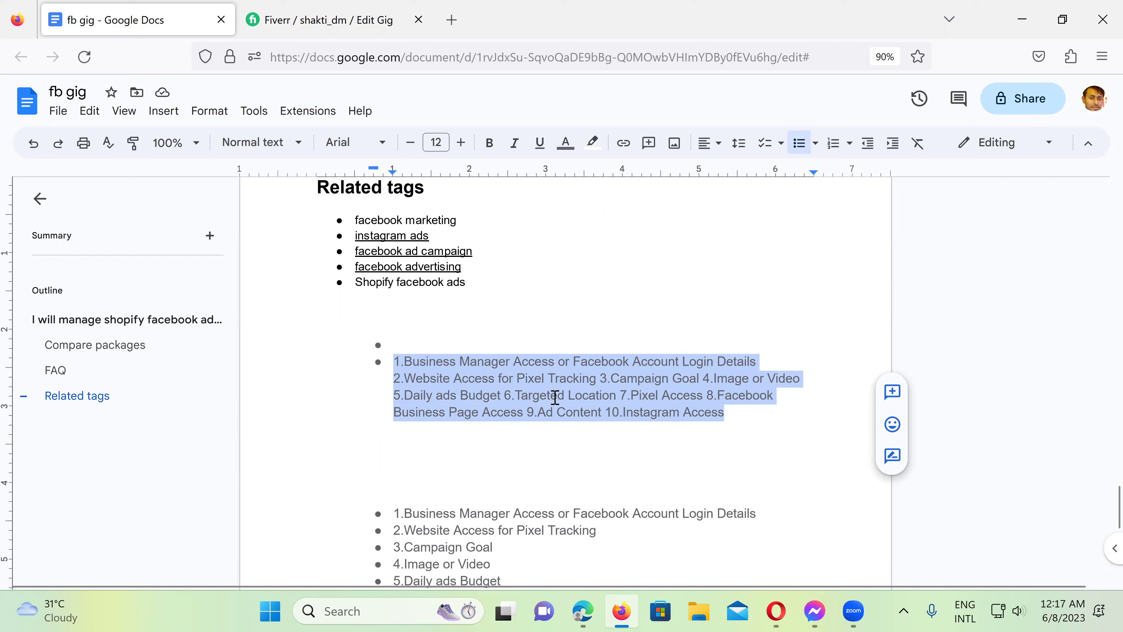
scroll(553, 395, down, 3)
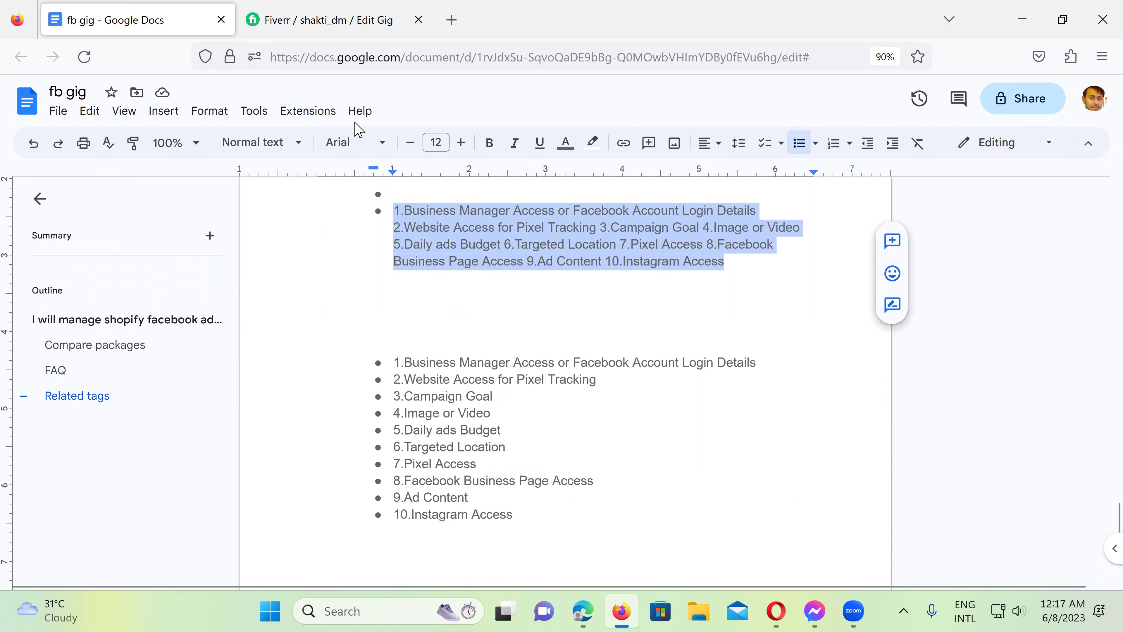
click(322, 31)
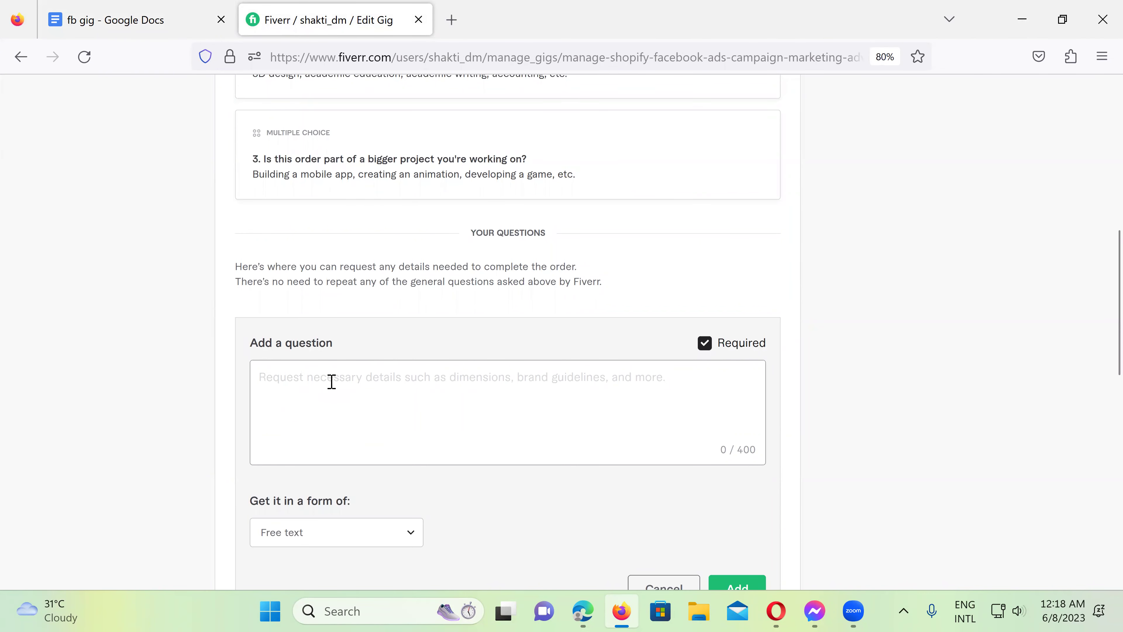
key(ctrl+v)
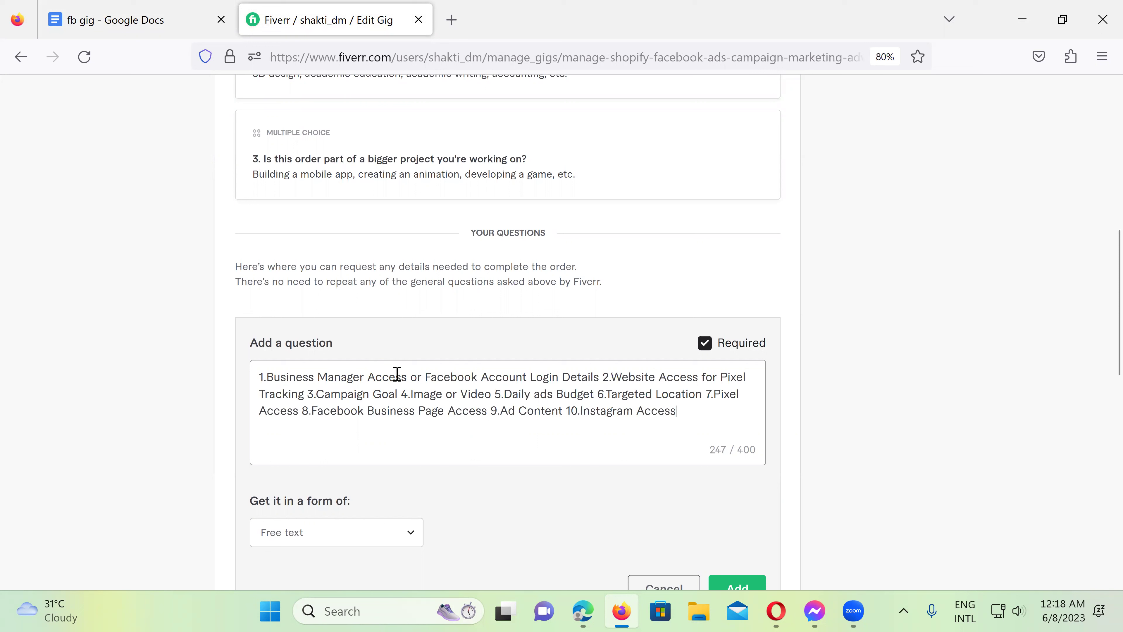
- Break the pasted requirements text so that items 2 to 6 each start on their own line
click(598, 377)
key(Return)
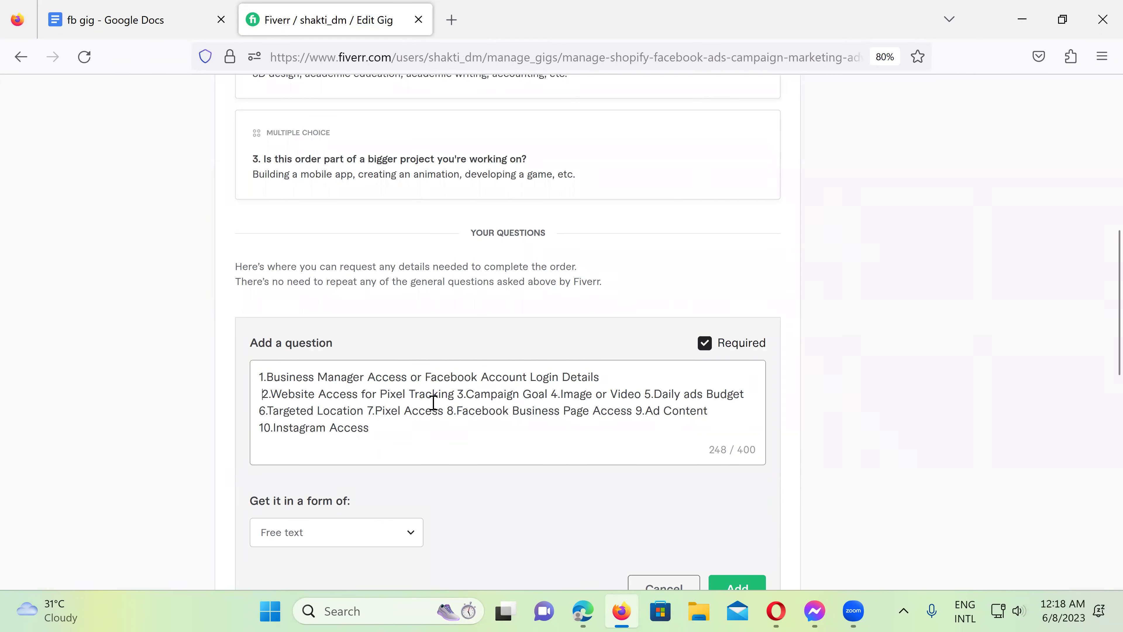
key(Delete)
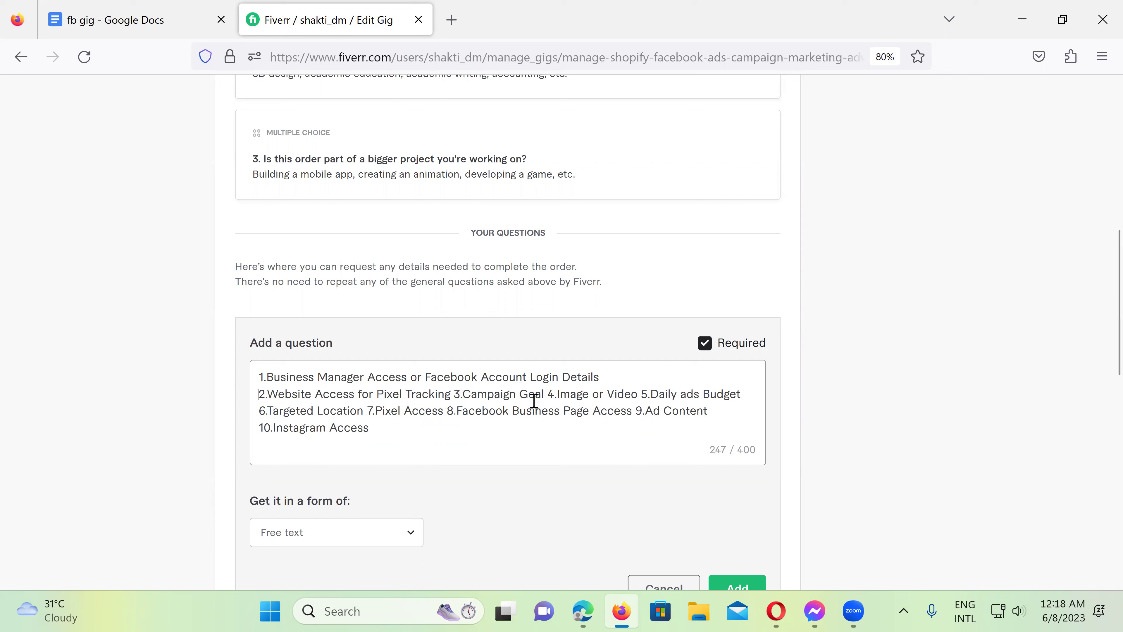
click(456, 393)
key(Return)
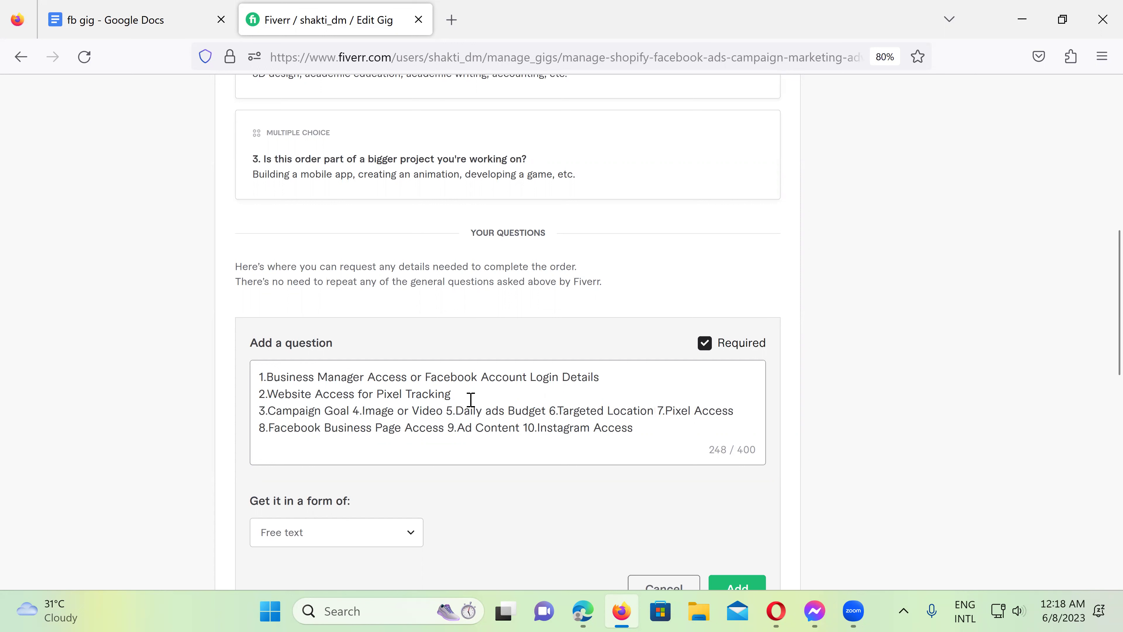
click(353, 410)
key(Return)
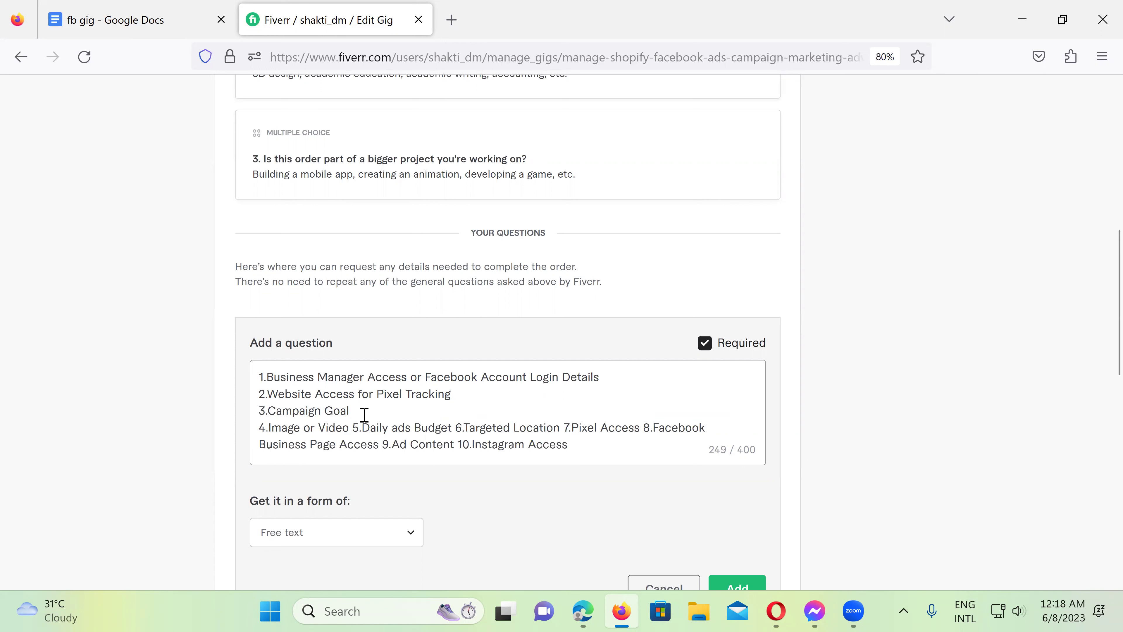
click(353, 427)
key(Return)
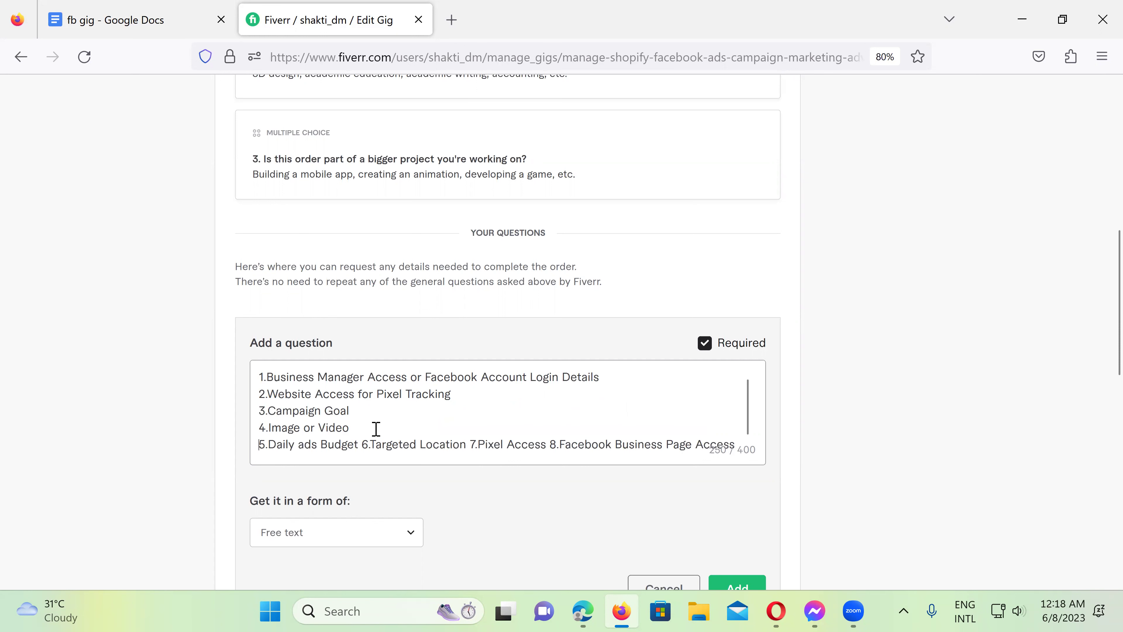
click(358, 443)
key(Return)
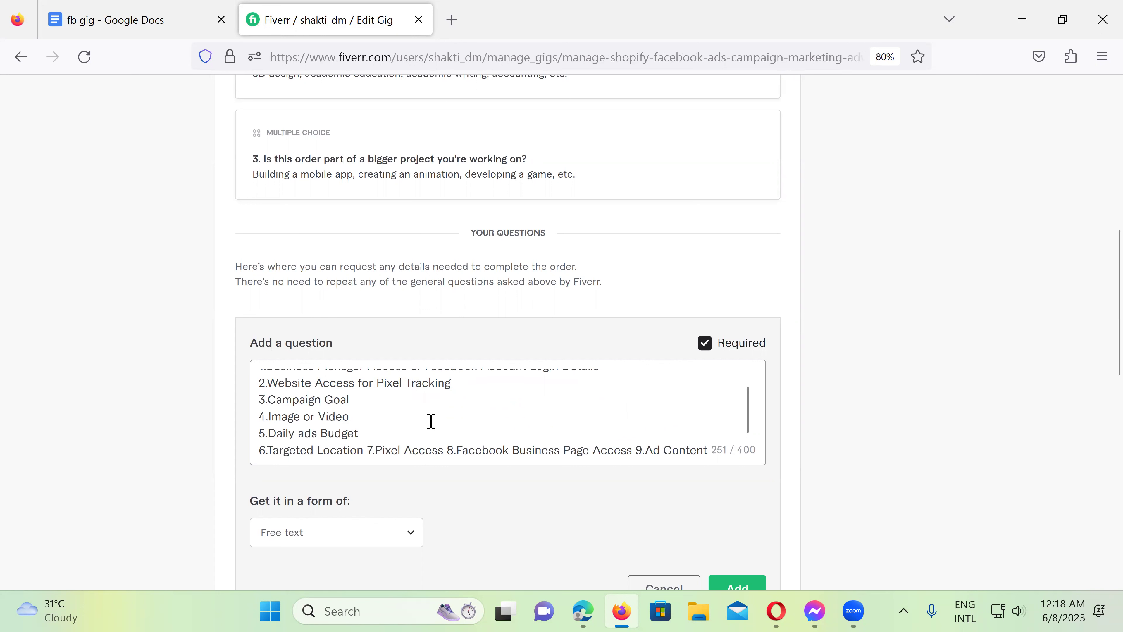
- Put requirement items 7 to 10, from "7.Pixel Access" to "10.Instagram Access", on separate lines
scroll(434, 421, down, 1)
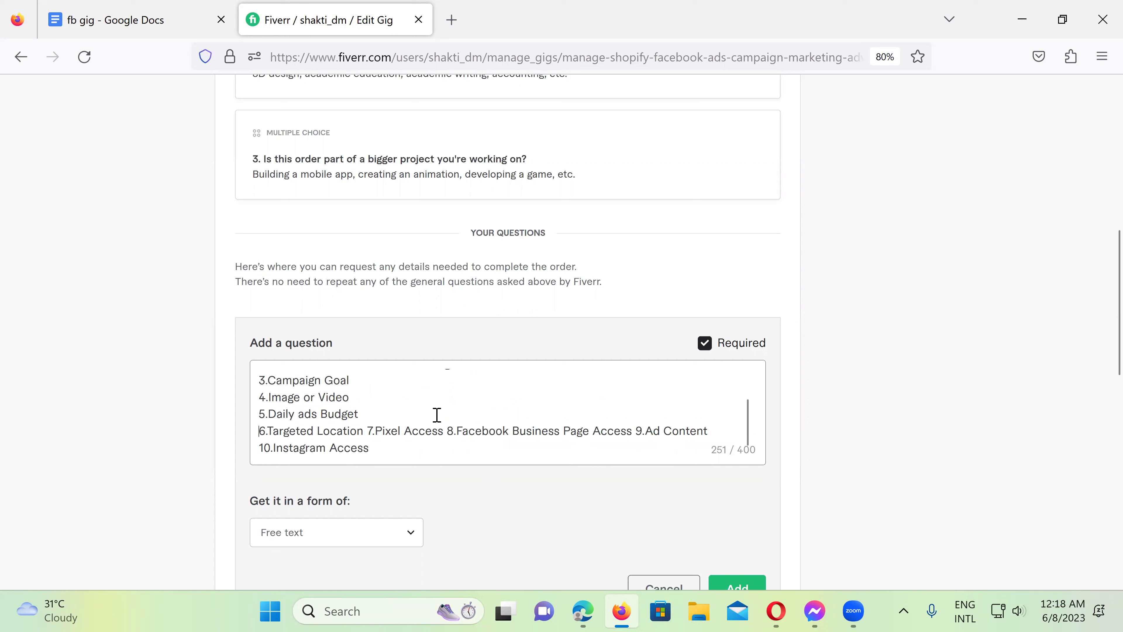
click(370, 430)
key(Return)
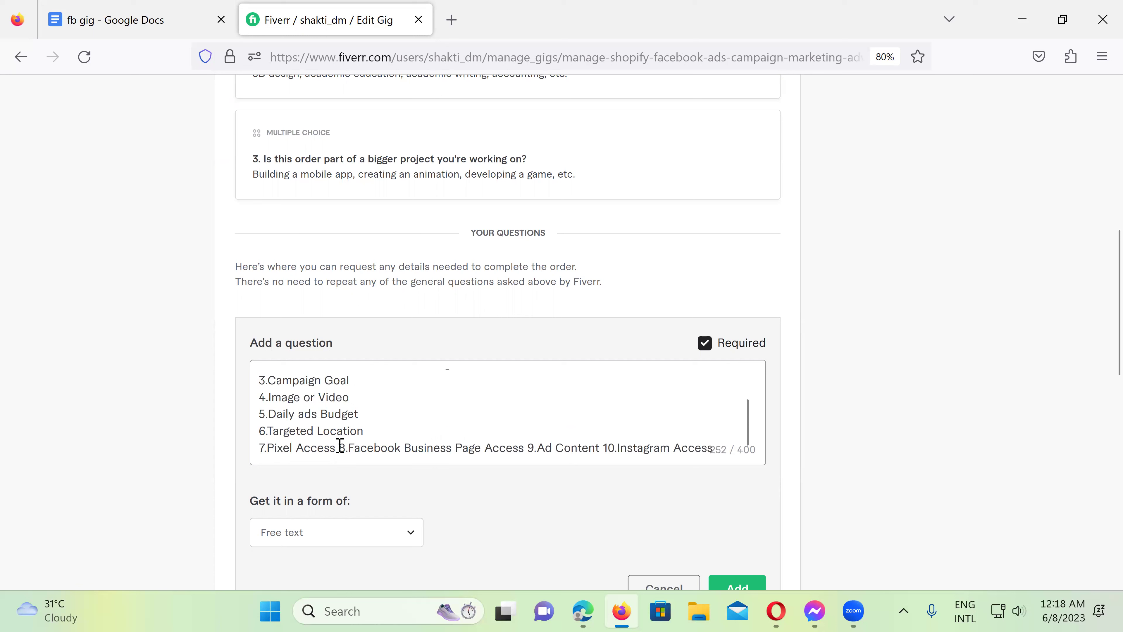
key(Return)
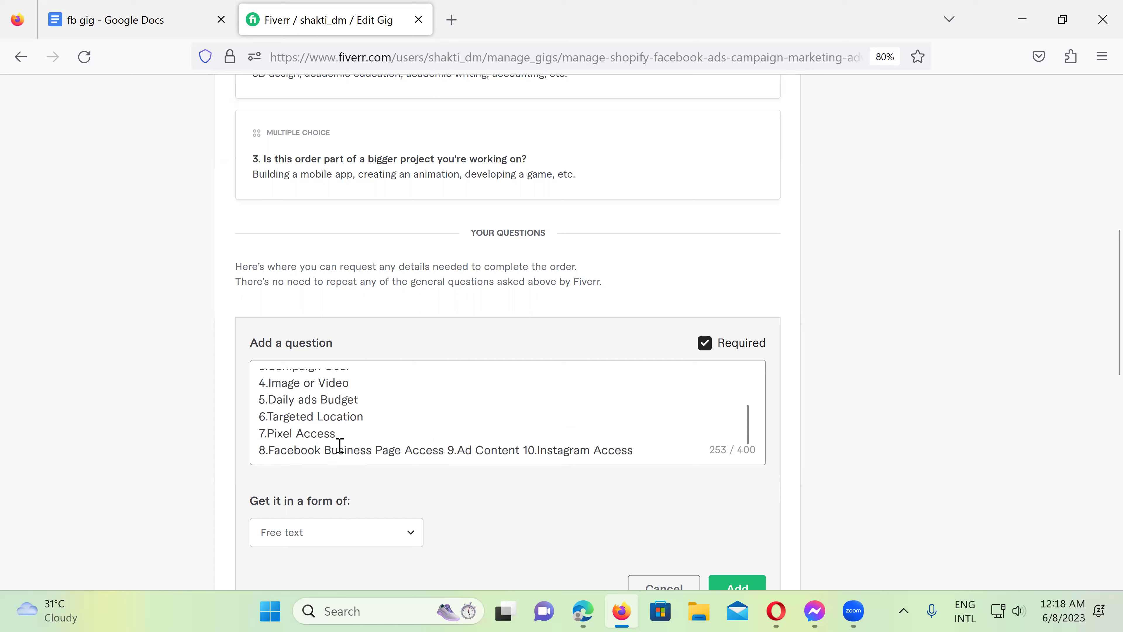
click(459, 447)
key(Return)
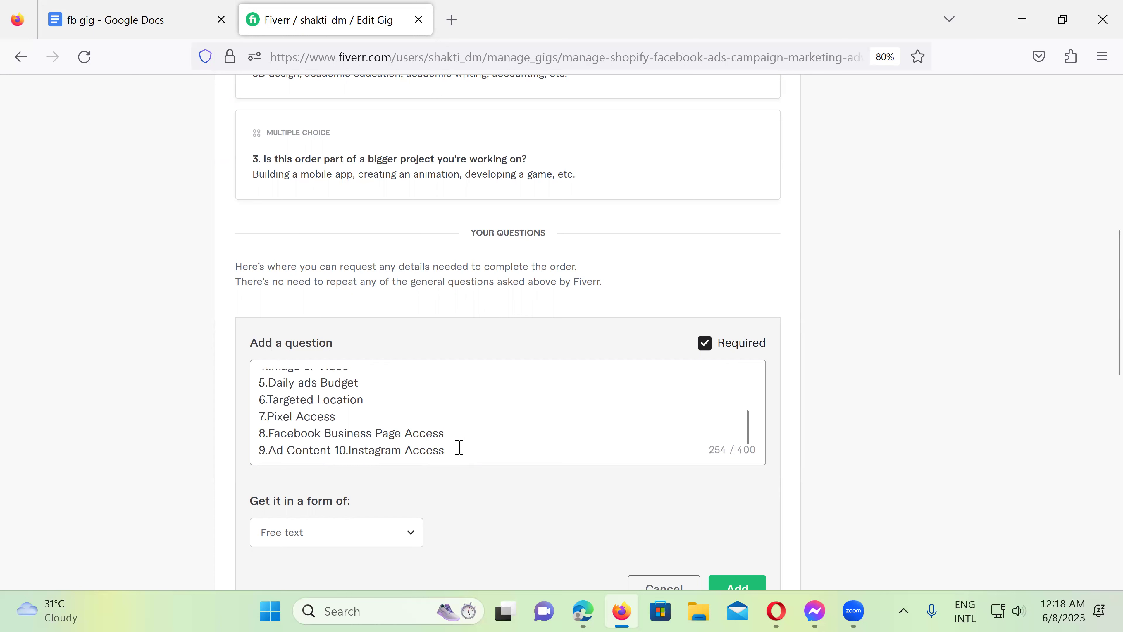
scroll(420, 429, down, 1)
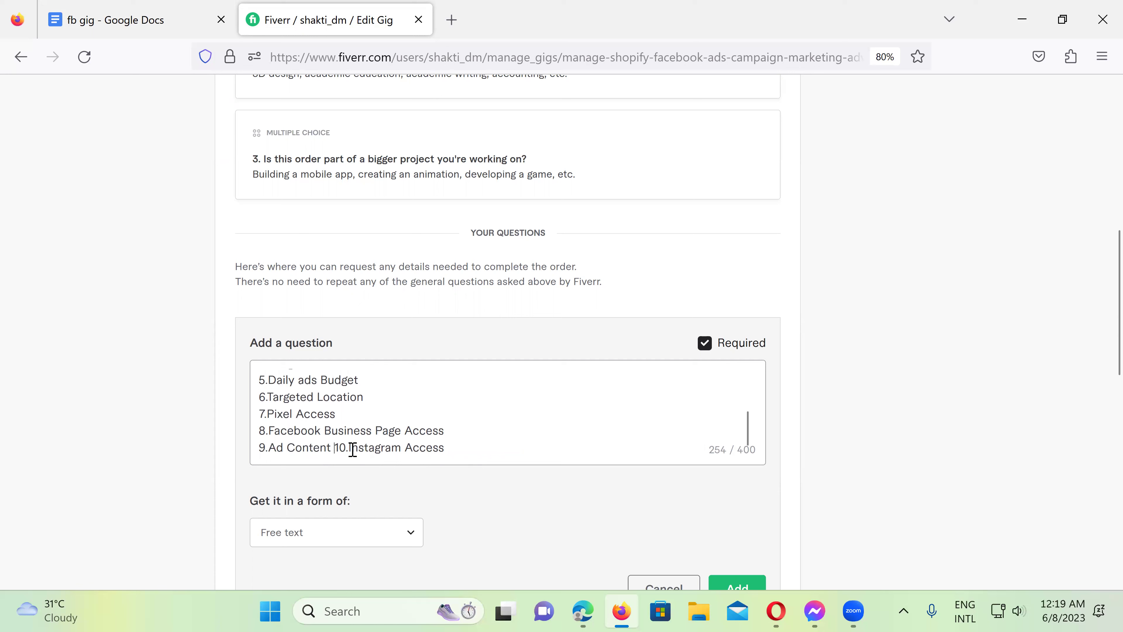
key(Return)
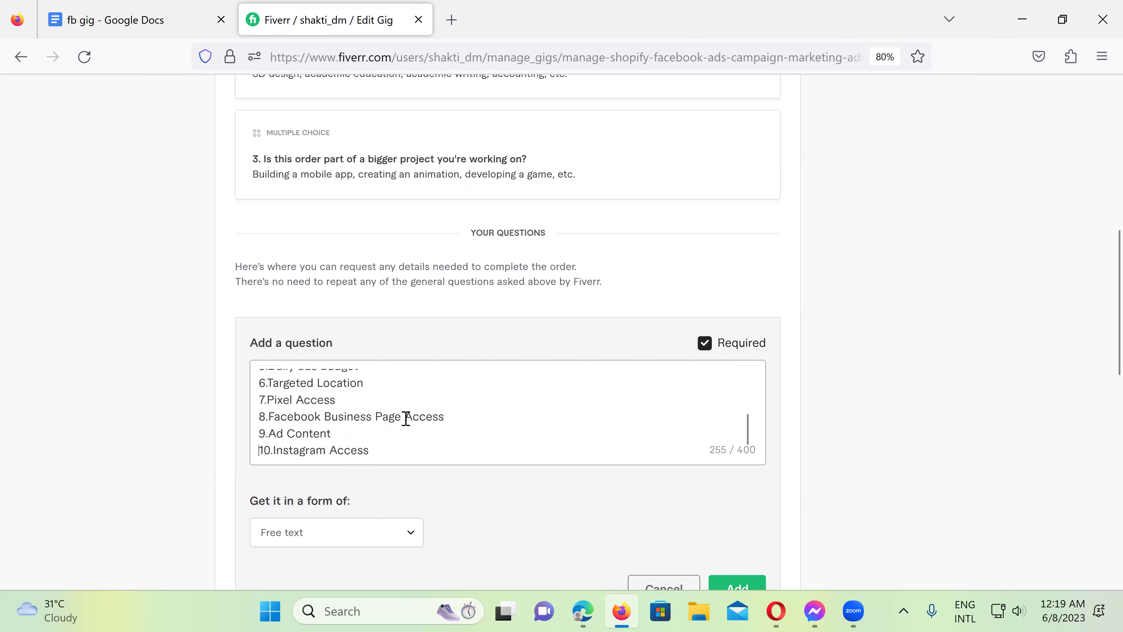
- Set the question's answer form to Attachment and add the question to the requirements
scroll(469, 467, down, 2)
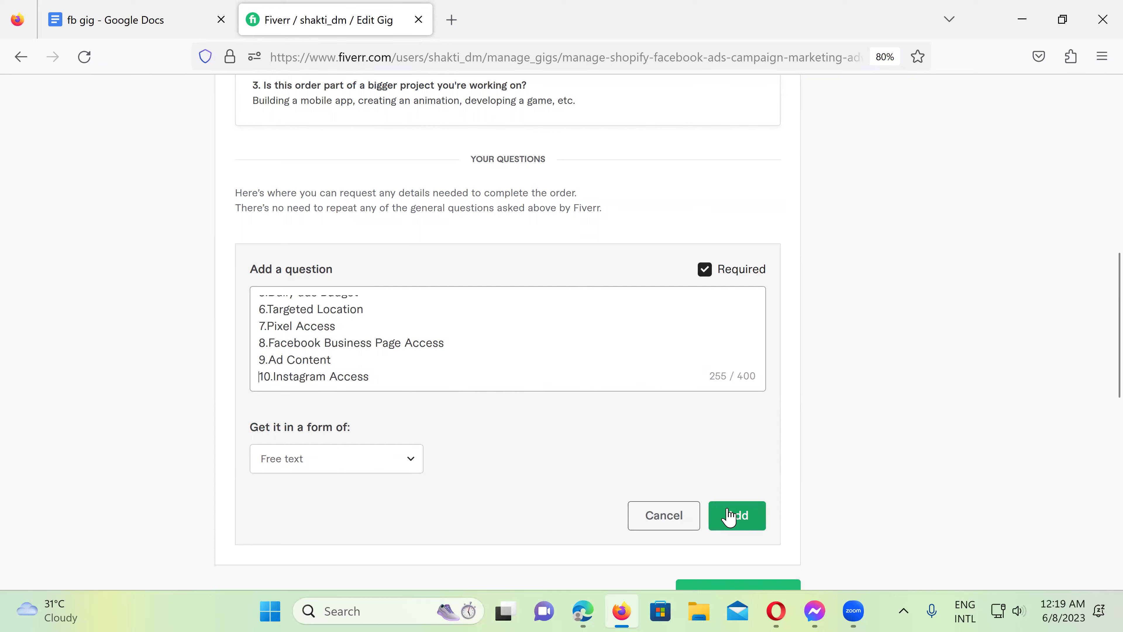
click(393, 472)
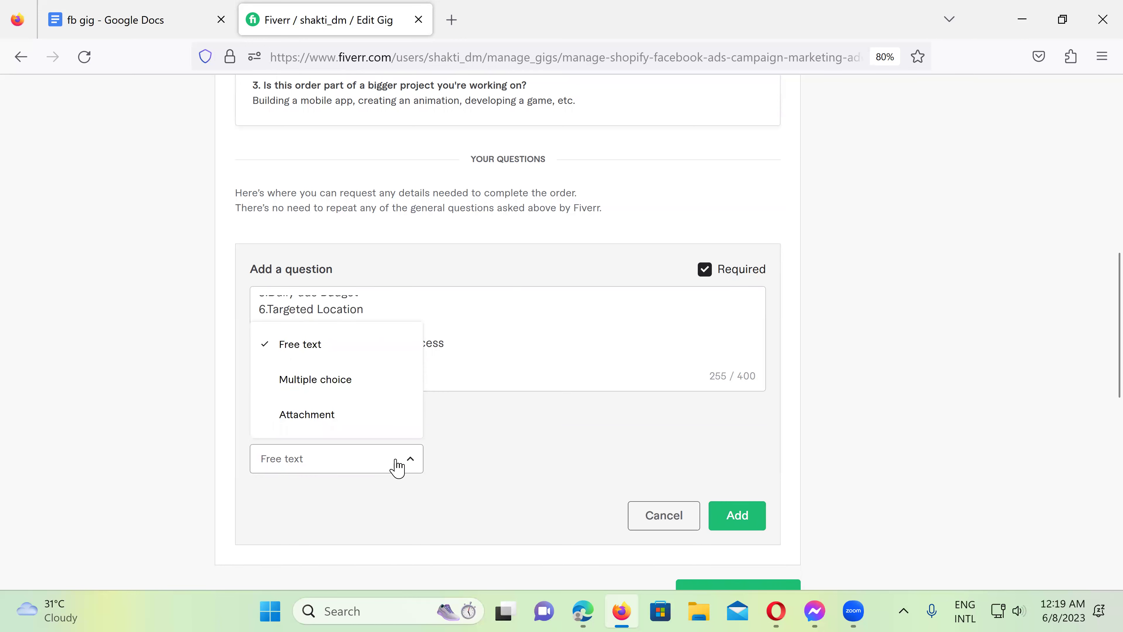
click(313, 418)
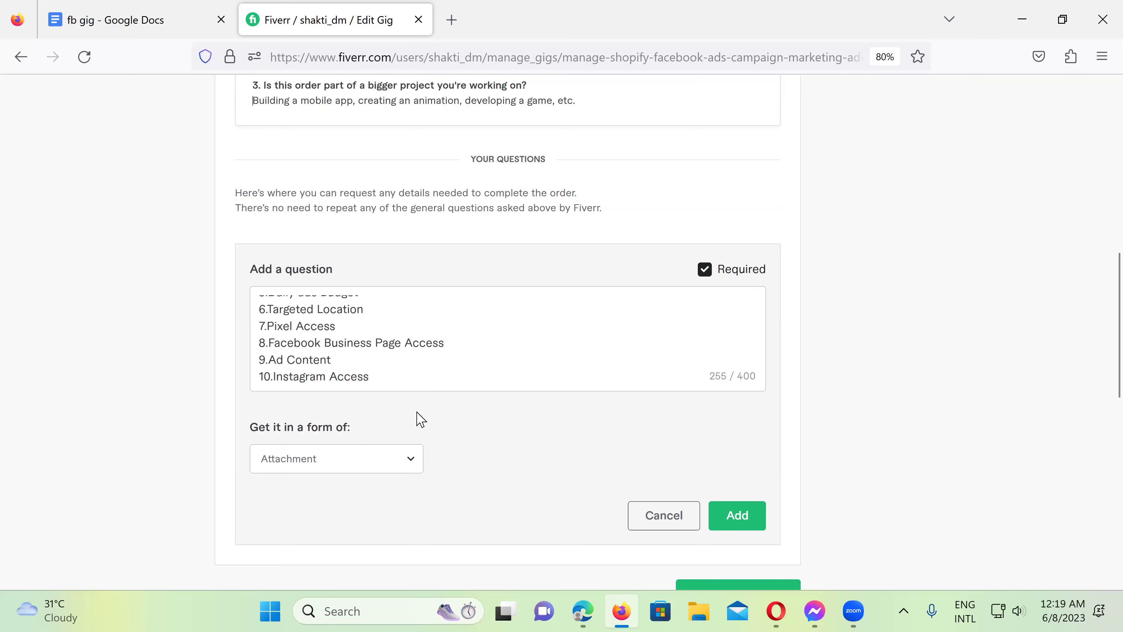
click(738, 515)
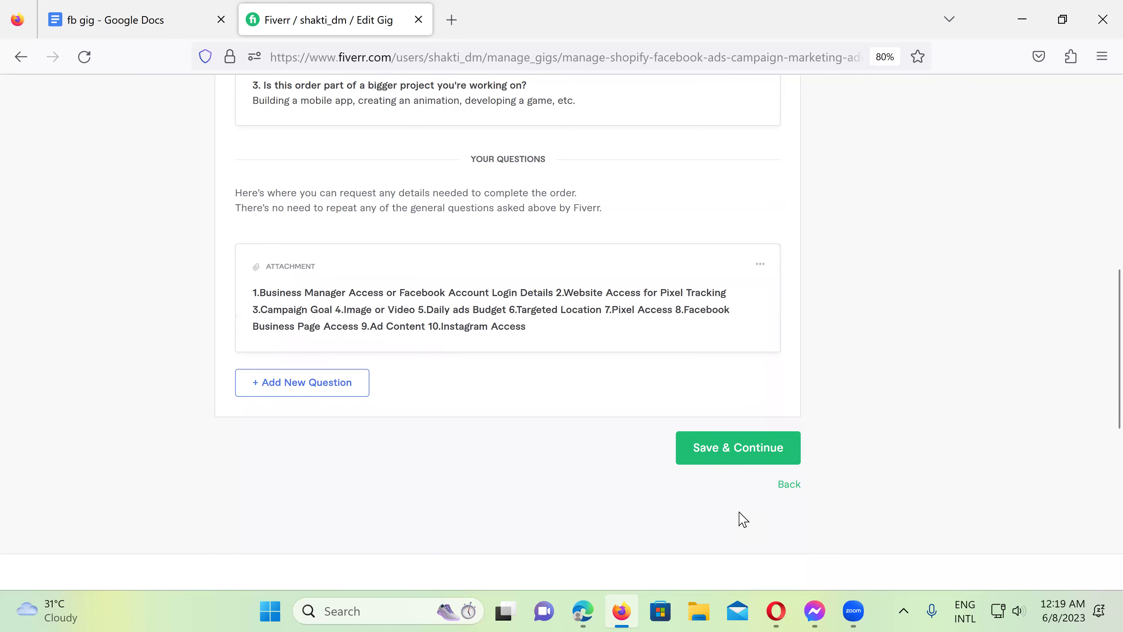
- Save the requirements and upload "I will manage shopify facebook ads campaign marketing advertising with instagram (5)" from the Desktop as the first gig image
click(717, 452)
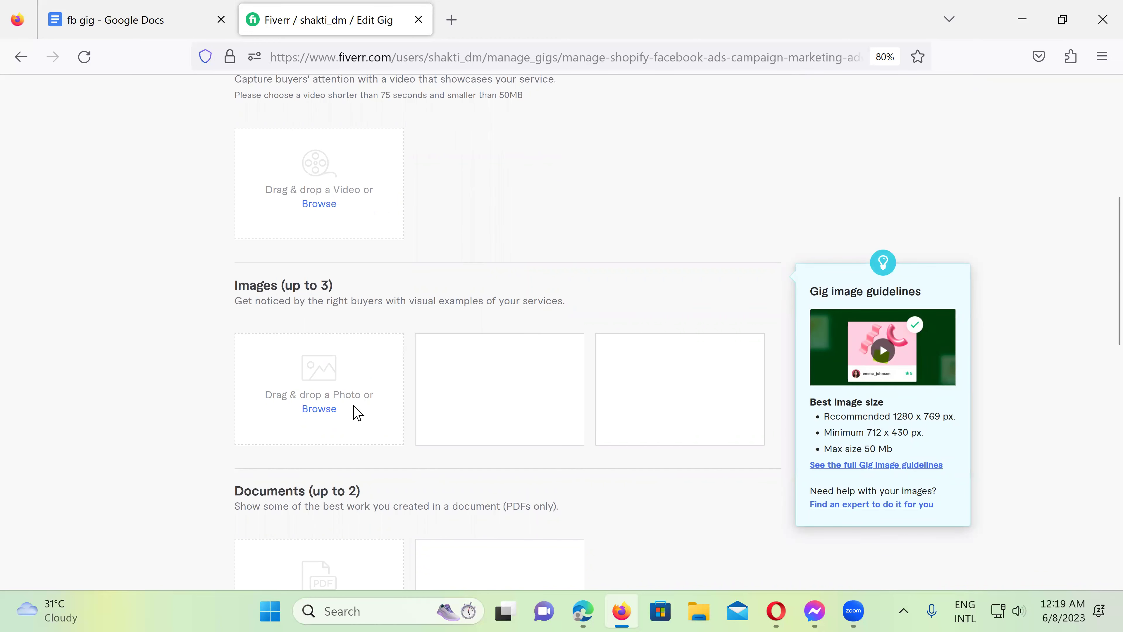
click(320, 409)
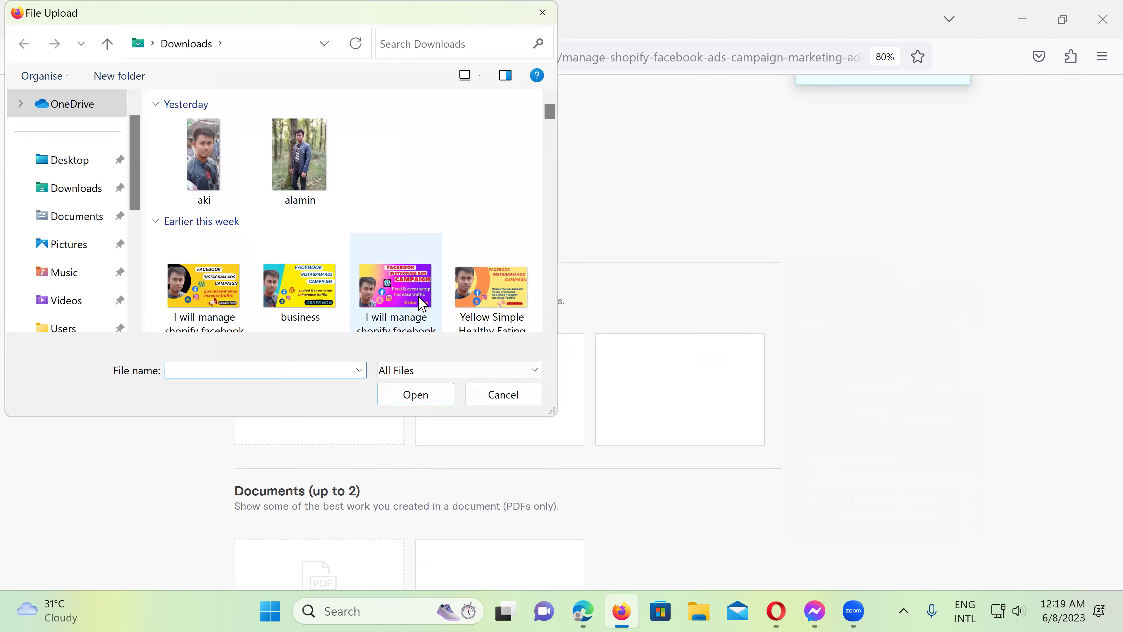
click(62, 161)
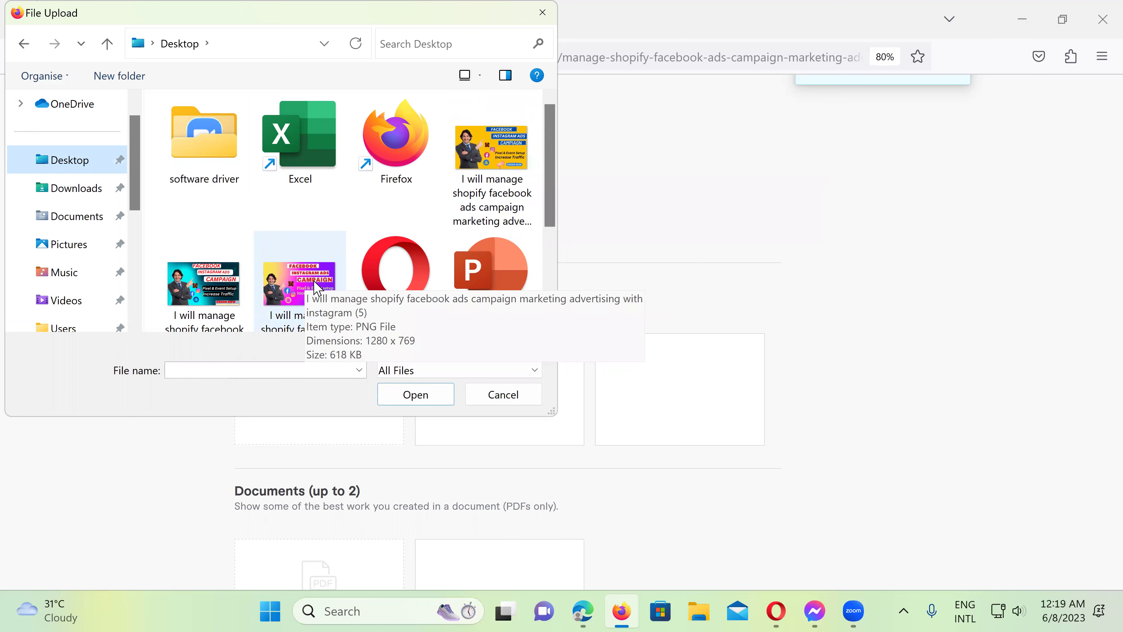
drag(550, 165, 551, 210)
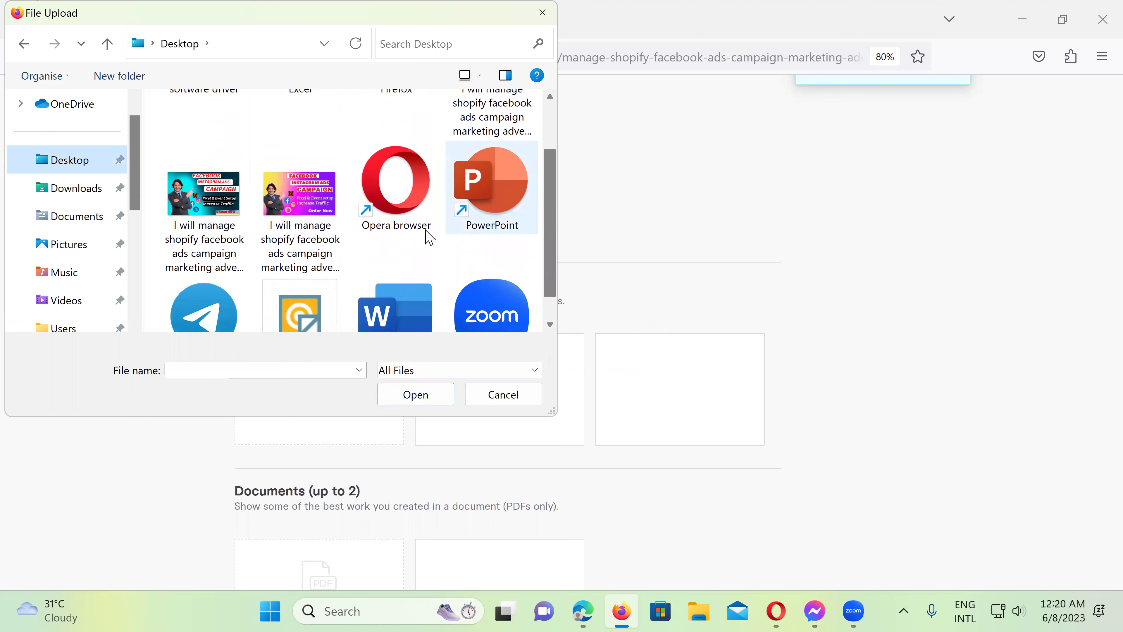
click(299, 212)
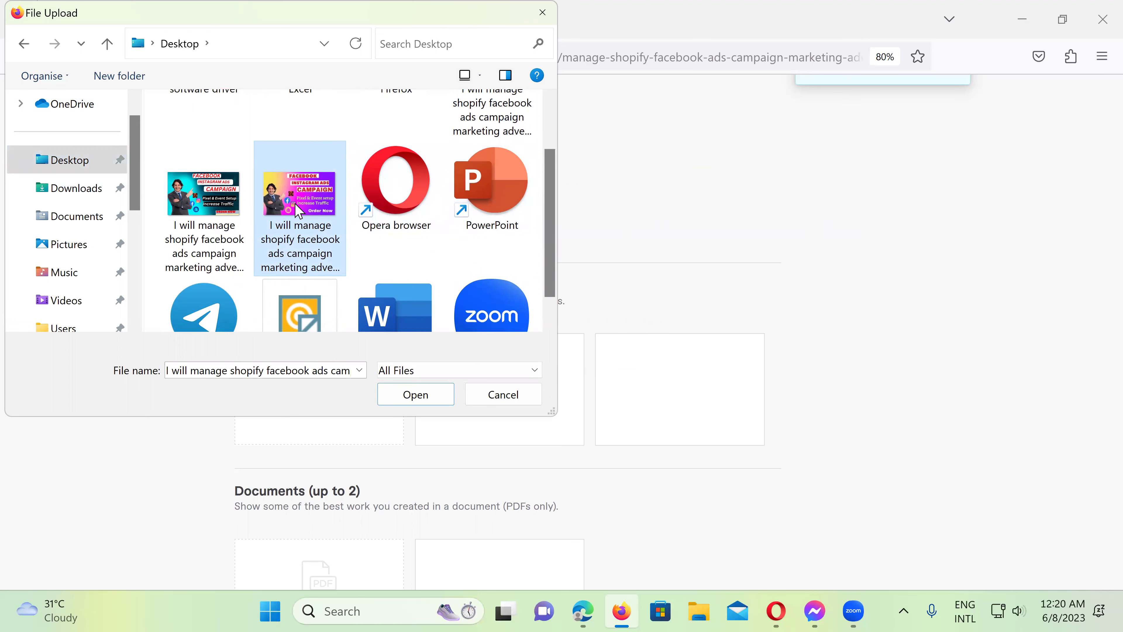
right_click(300, 211)
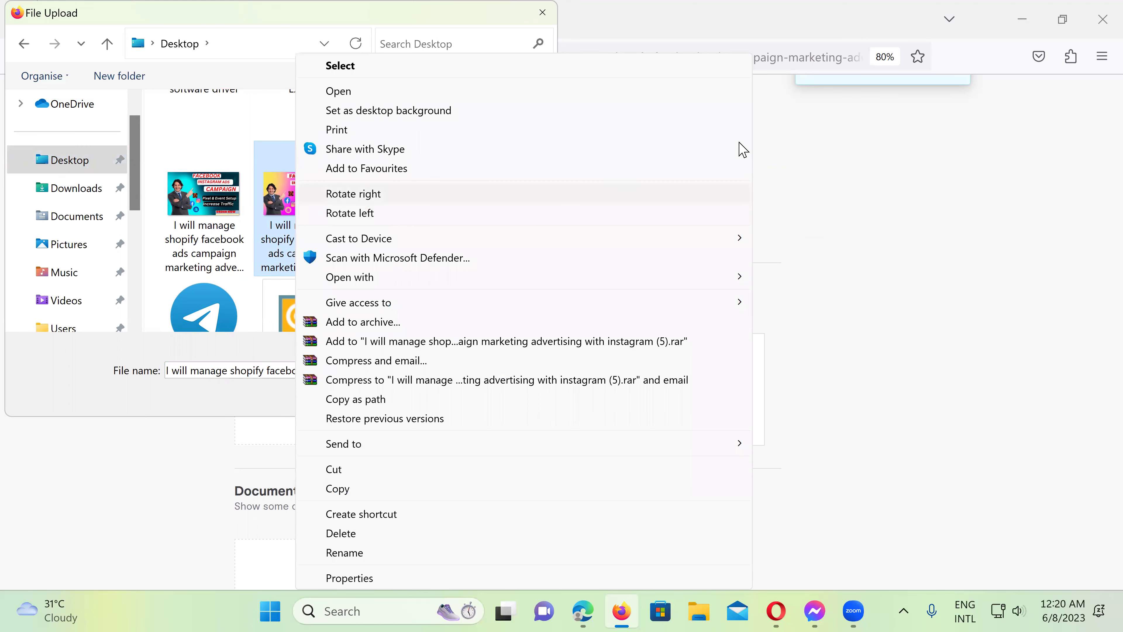
click(791, 151)
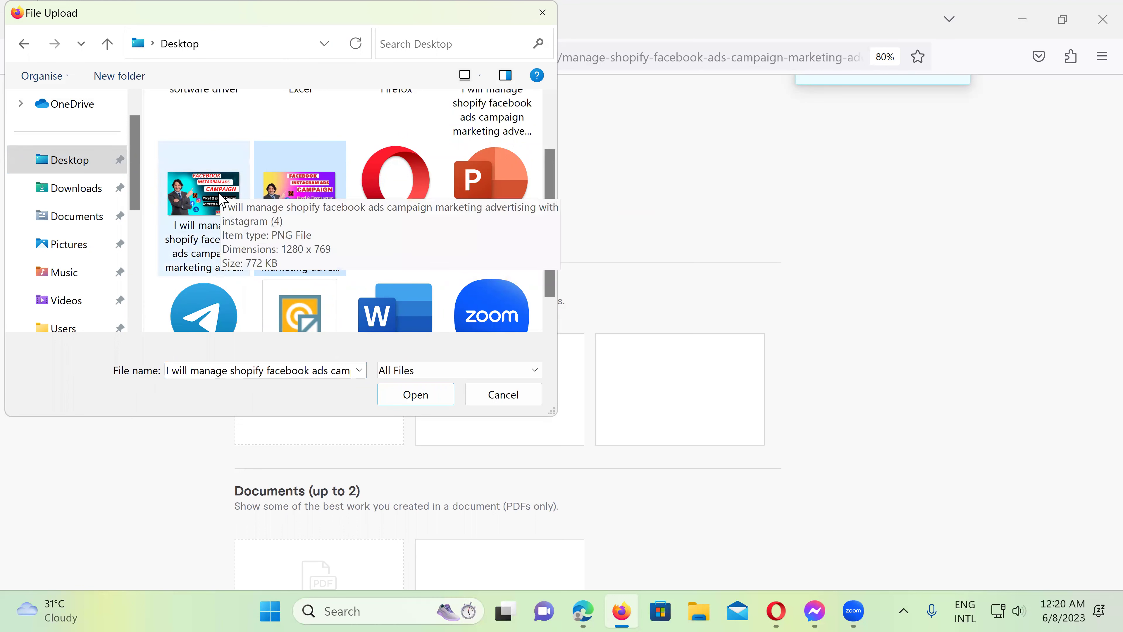
scroll(448, 159, up, 2)
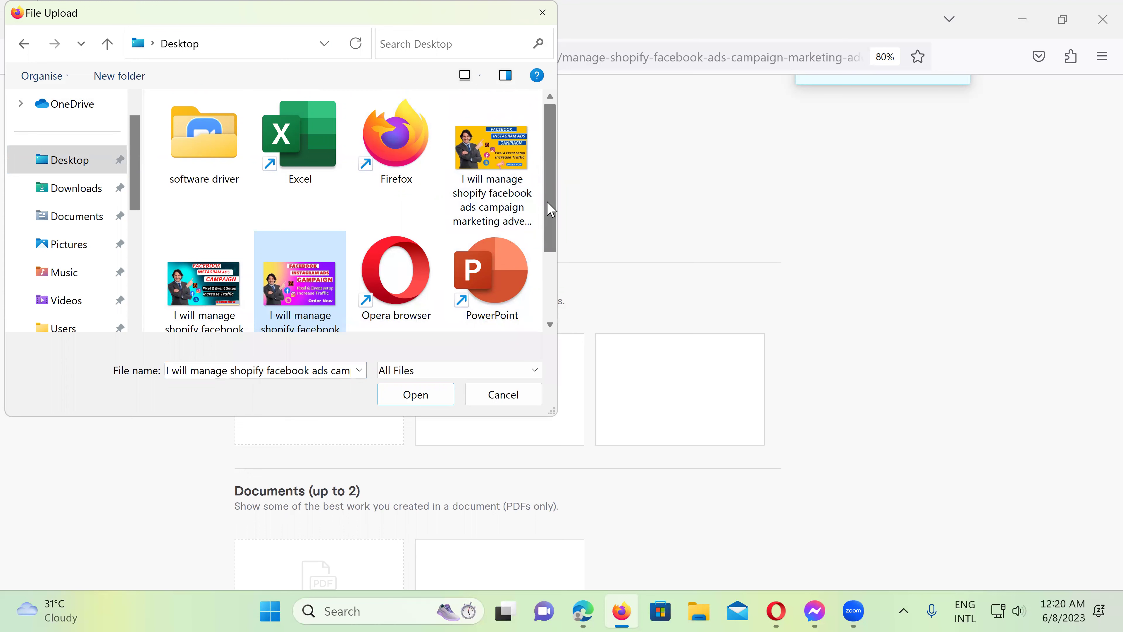
mouse_move(551, 213)
mouse_down()
mouse_move(546, 354)
mouse_move(561, 224)
mouse_up()
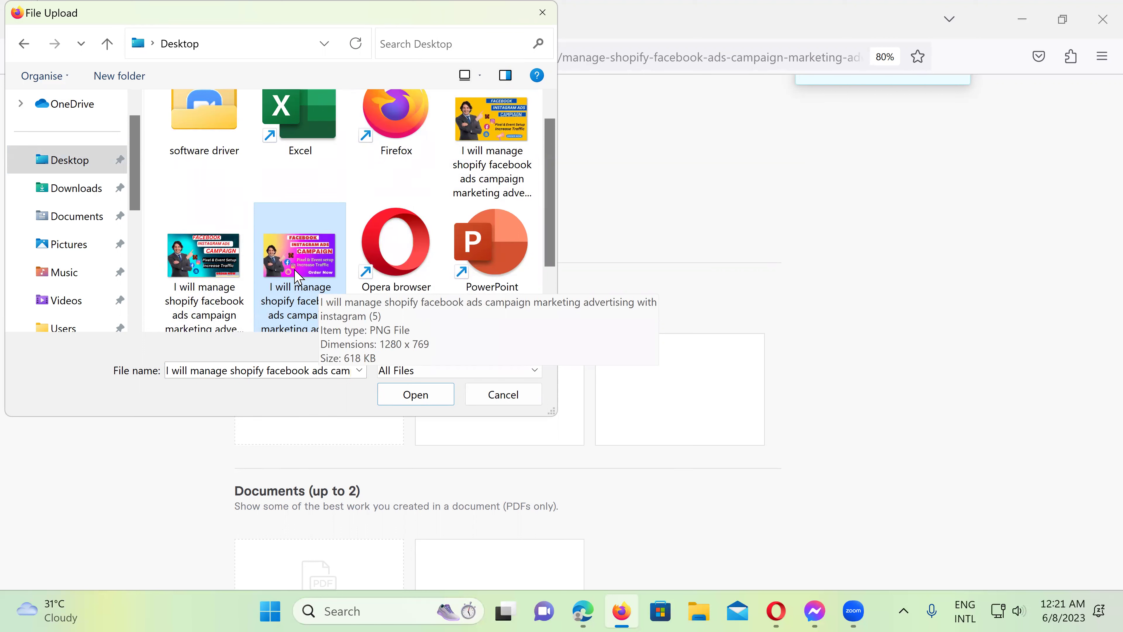
scroll(297, 277, down, 1)
click(411, 393)
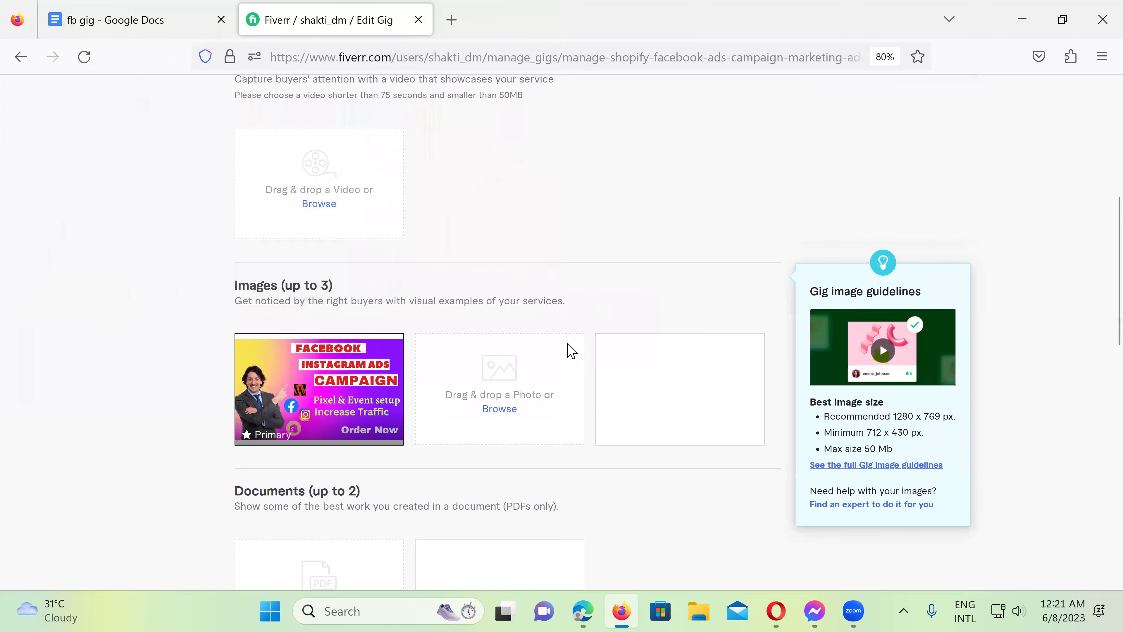
- Upload the teal campaign banner "I will manage shopify facebook ads campaign marketing advertising with instagram (4)" as the second gig image
click(492, 413)
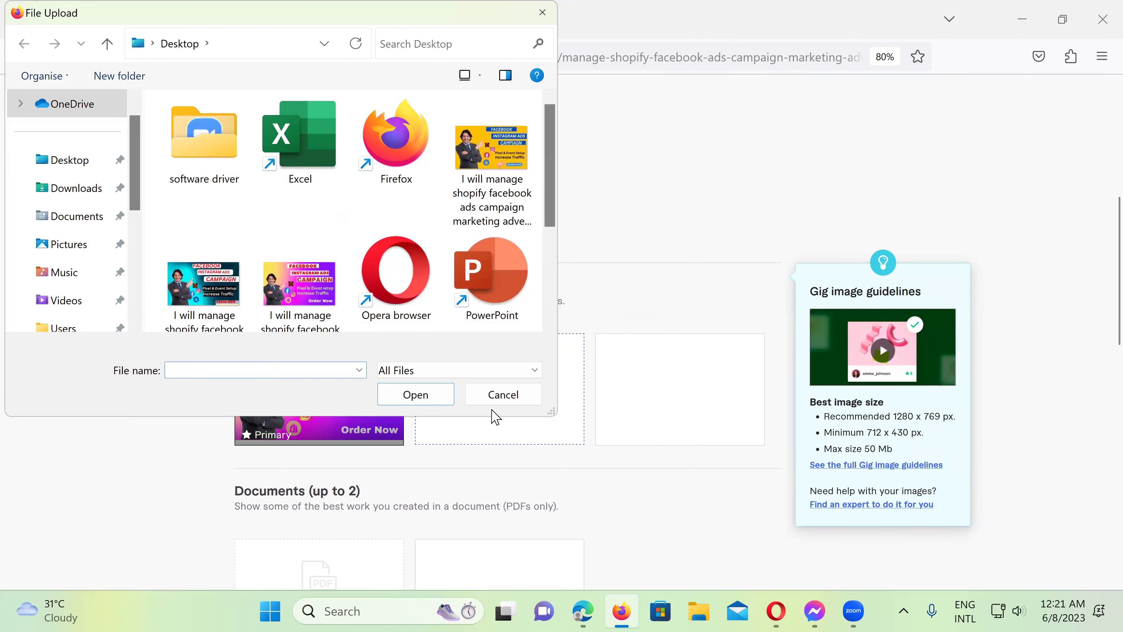
click(211, 307)
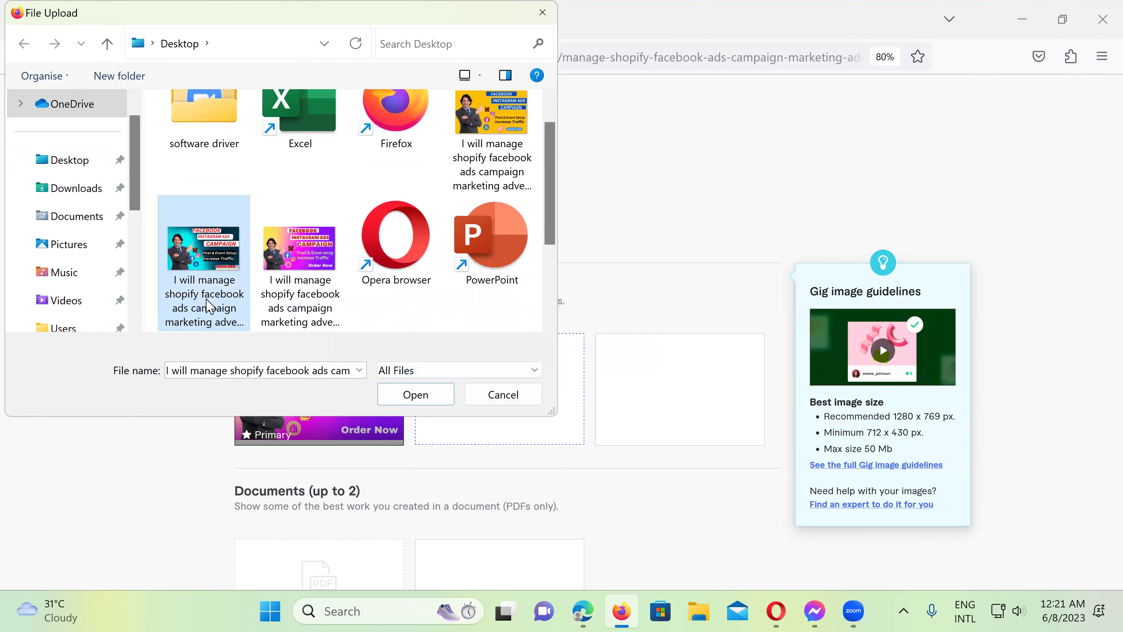
click(424, 393)
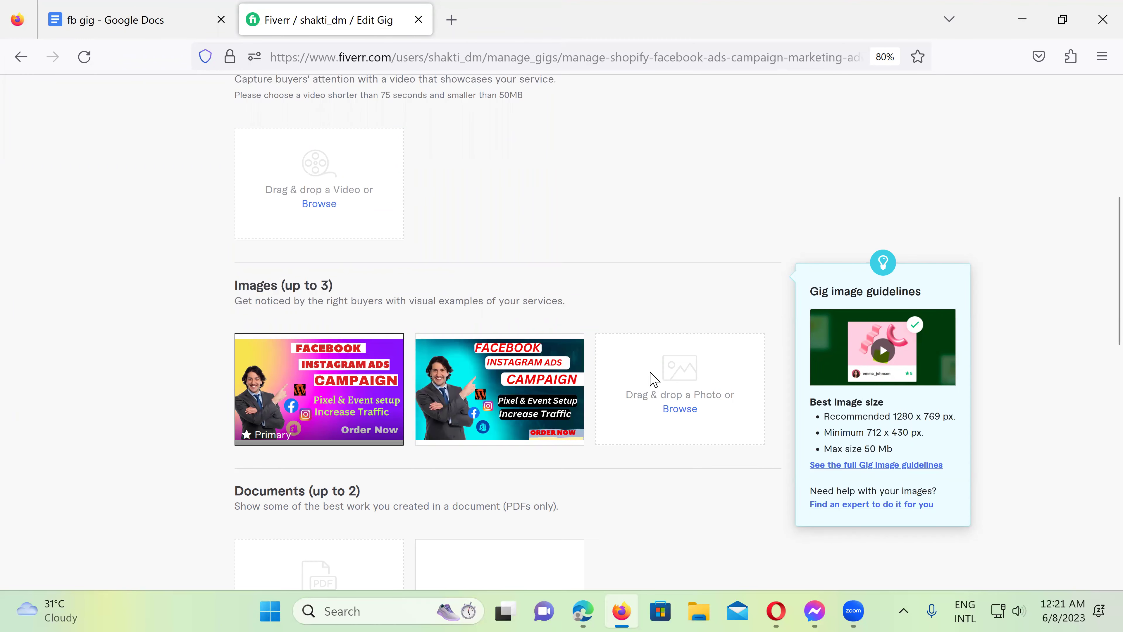
- Upload the yellow Facebook Instagram ads campaign banner from the Desktop as the third gig image and remove it again
click(679, 409)
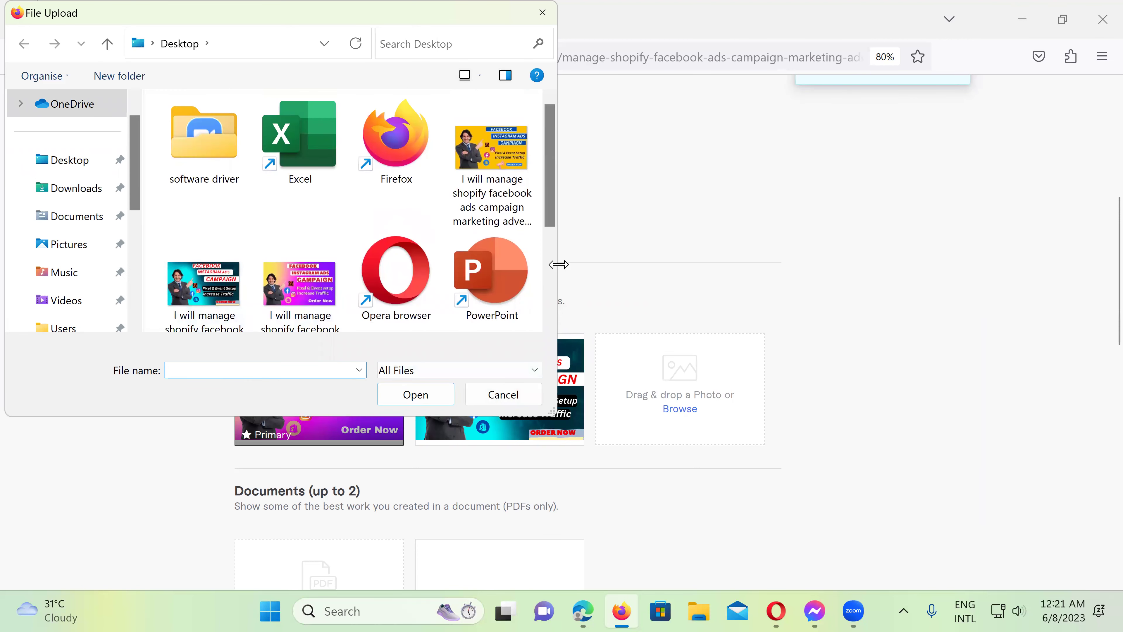
click(499, 163)
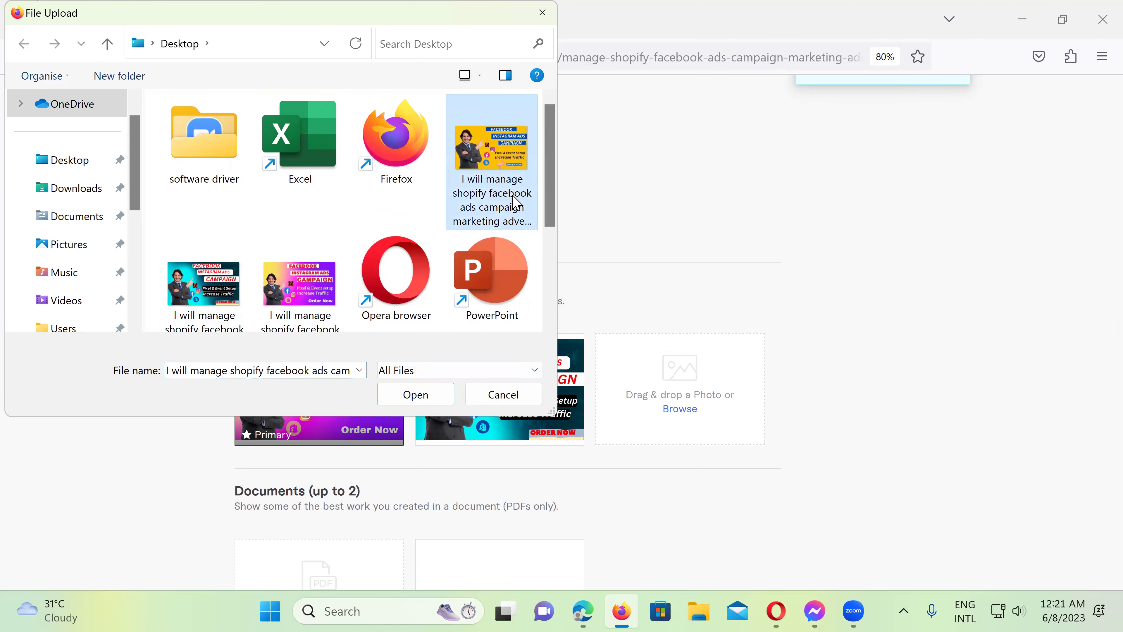
click(415, 392)
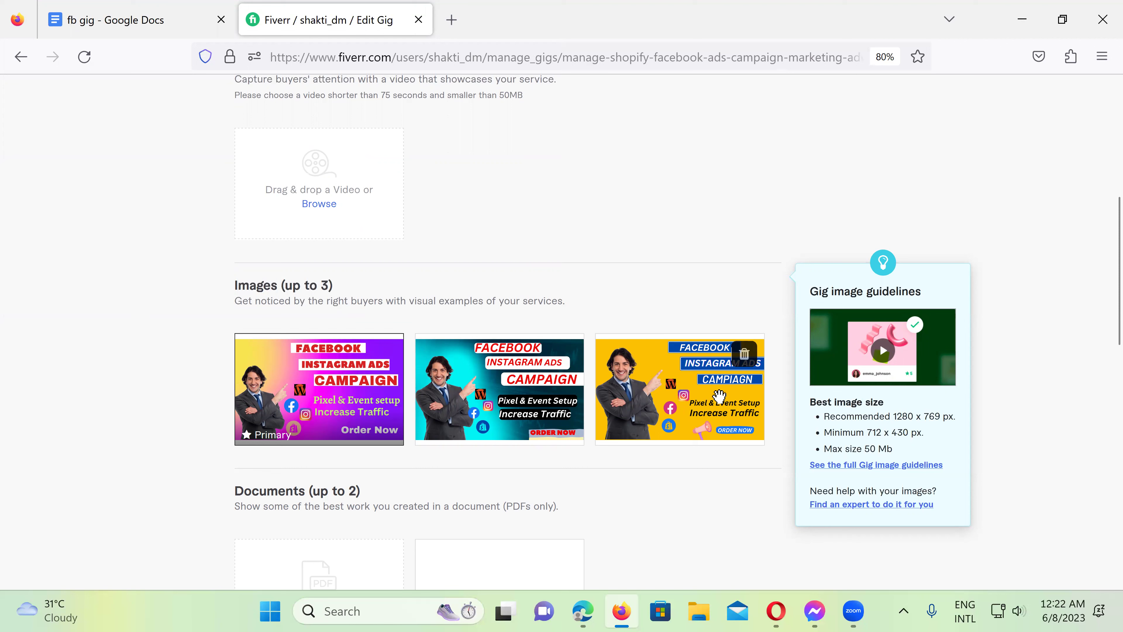
click(746, 362)
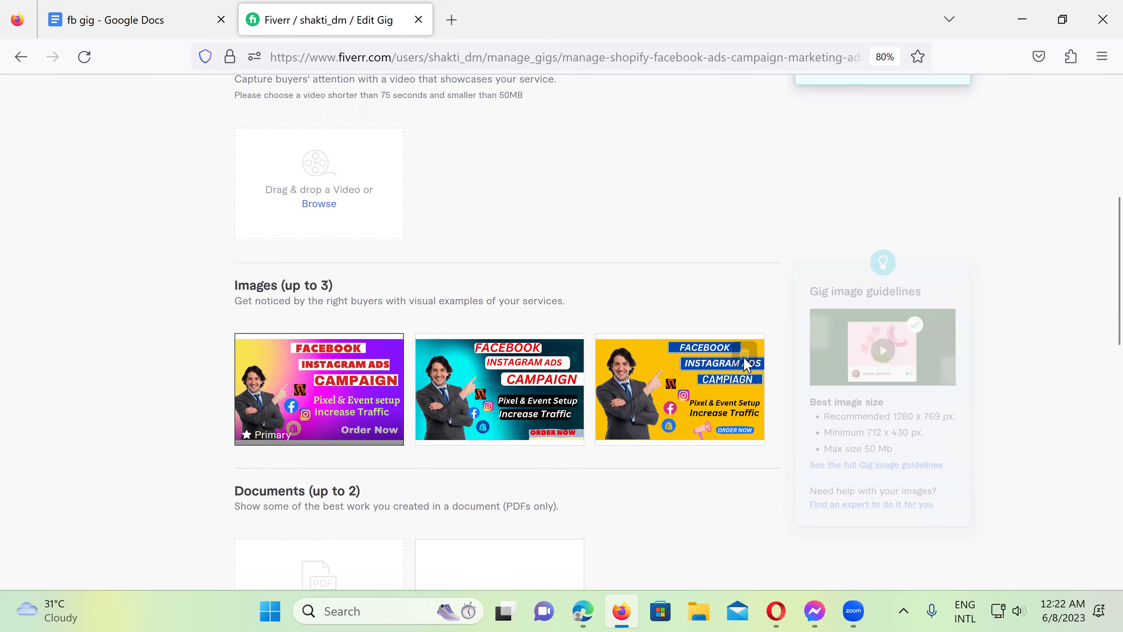
click(682, 380)
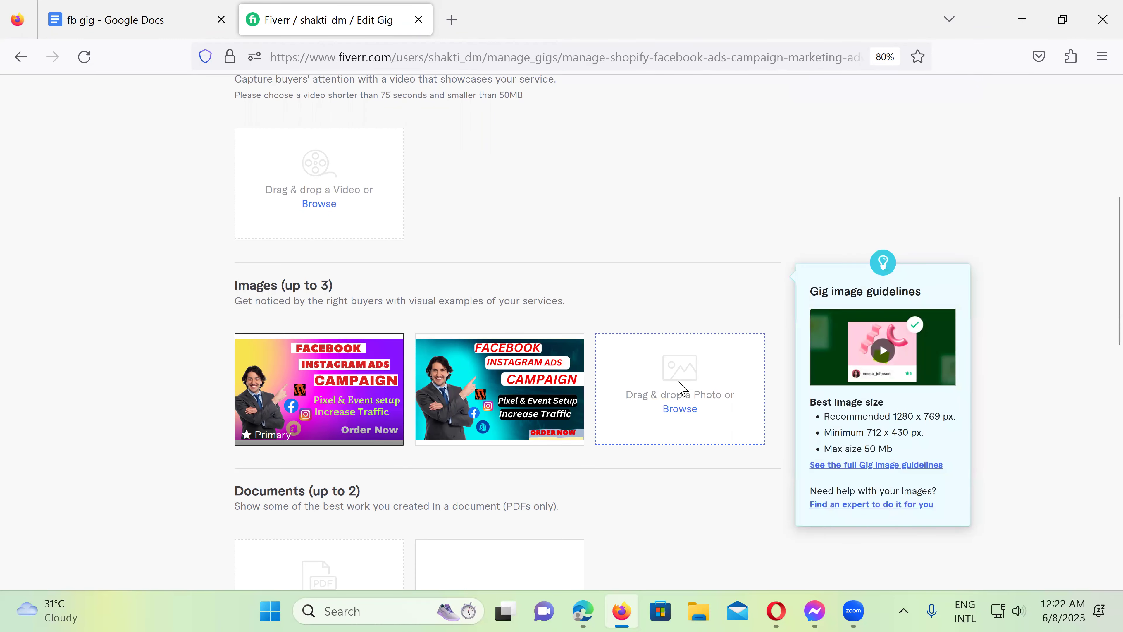
- Open the file selection for the empty third gig image slot
click(679, 409)
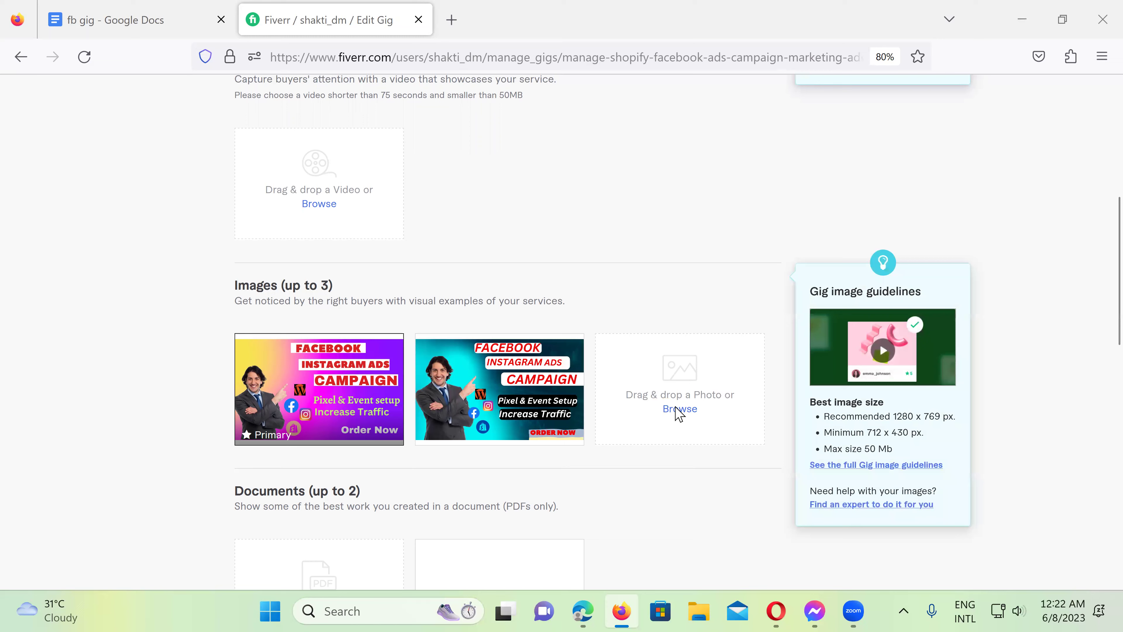